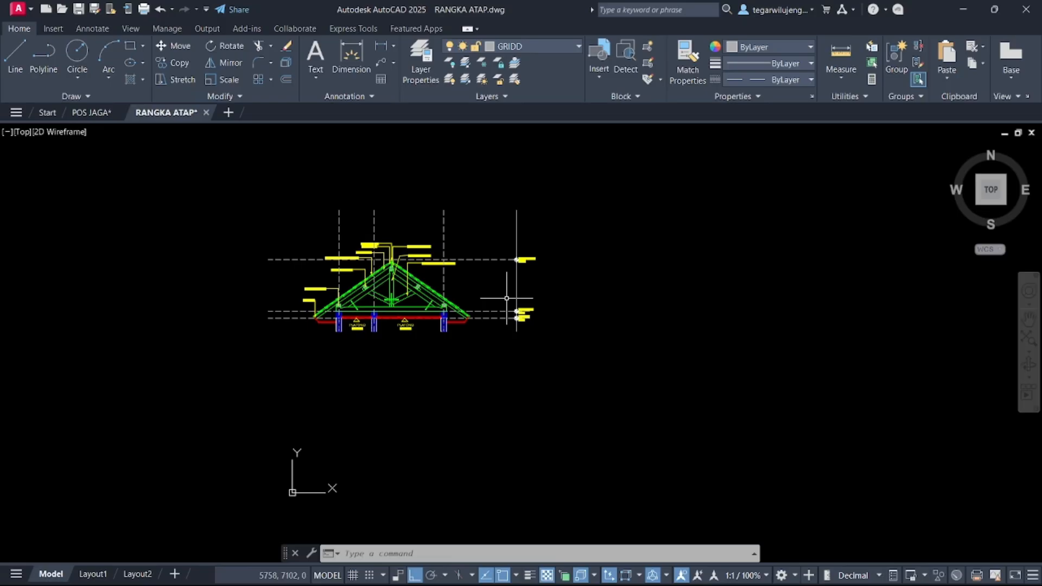
- Copy the roof section's grid lines, level markers, columns, ring beams and PLAFOND ceiling horizontally to empty space right of the original
{"action": "middle_click_drag", "start_coordinate": [489, 294], "coordinate": [500, 280]}
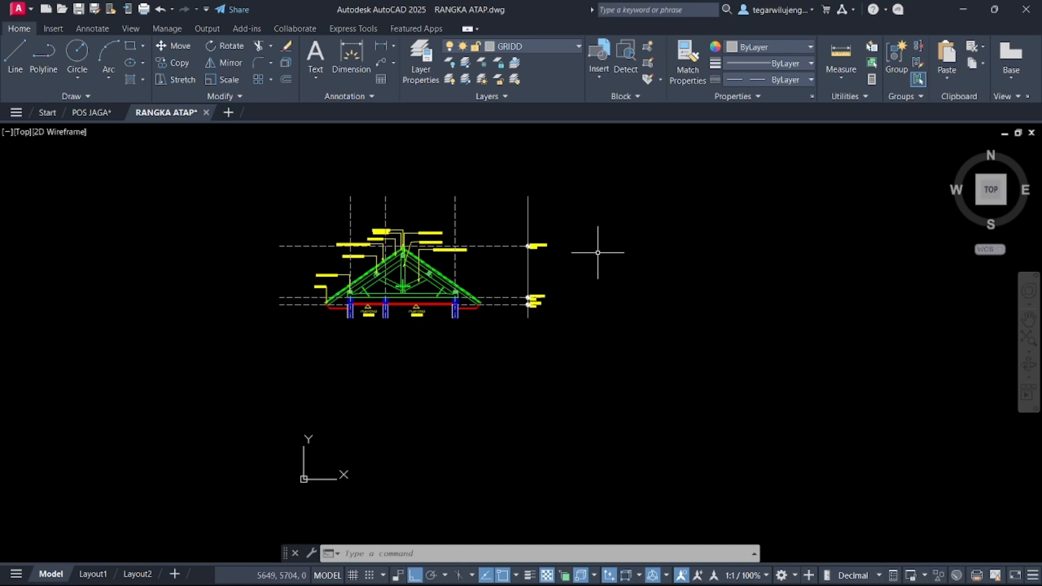
{"action": "left_click", "coordinate": [588, 321]}
{"action": "left_click", "coordinate": [516, 168]}
{"action": "left_click", "coordinate": [492, 205]}
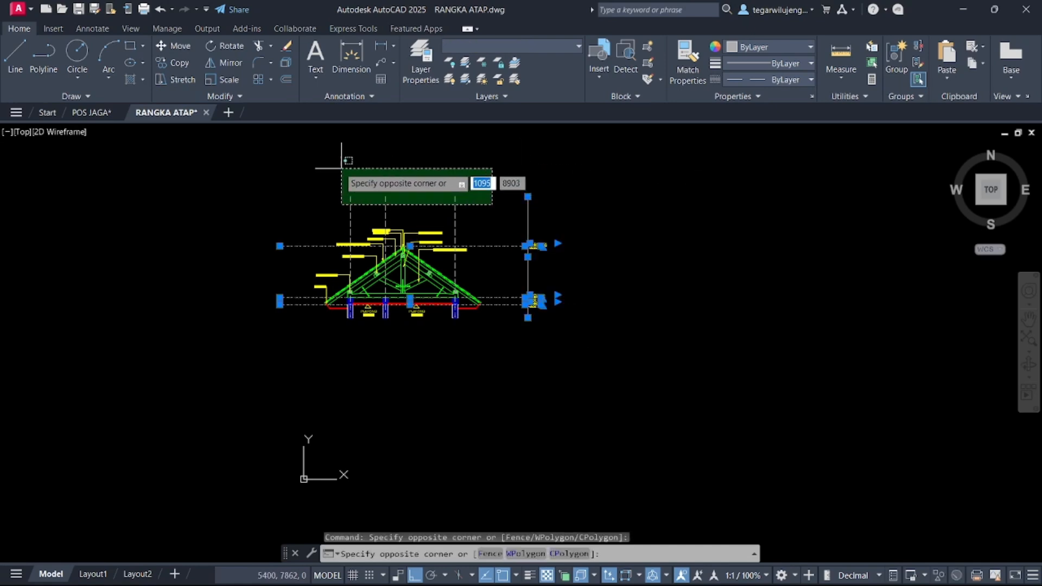
{"action": "left_click", "coordinate": [331, 165]}
{"action": "middle_click_drag", "start_coordinate": [430, 292], "coordinate": [449, 236]}
{"action": "scroll", "coordinate": [363, 237], "scroll_direction": "up", "scroll_amount": 7}
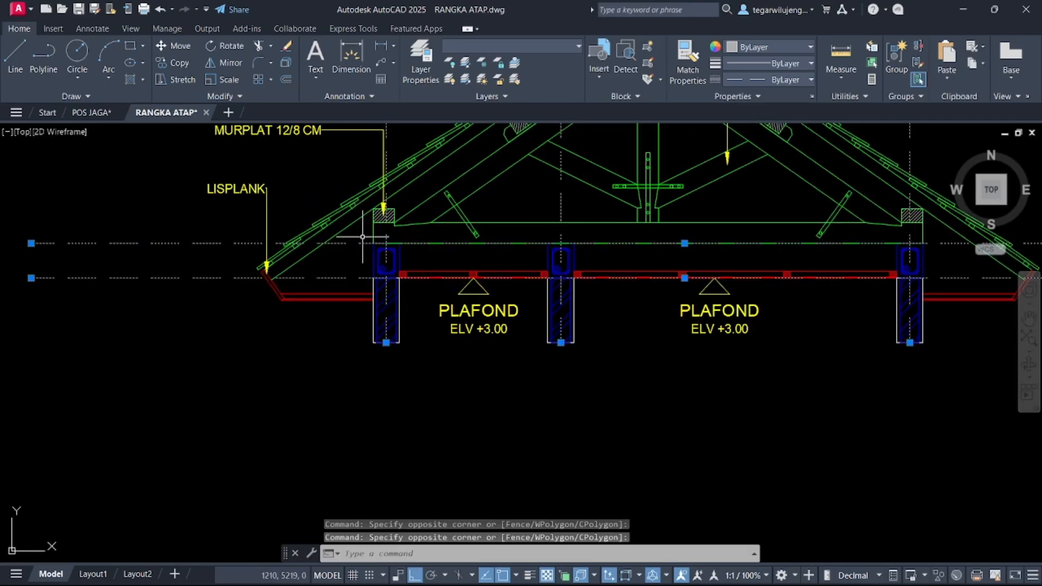
{"action": "left_click", "coordinate": [362, 236]}
{"action": "middle_click_drag", "start_coordinate": [765, 388], "coordinate": [517, 345]}
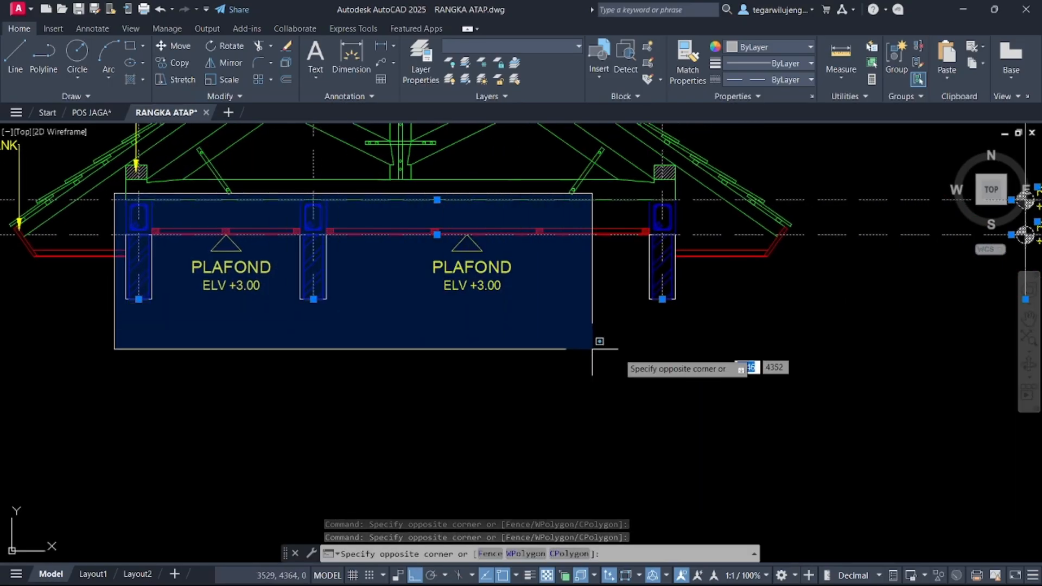
{"action": "left_click", "coordinate": [695, 357]}
{"action": "scroll", "coordinate": [565, 328], "scroll_direction": "down", "scroll_amount": 5}
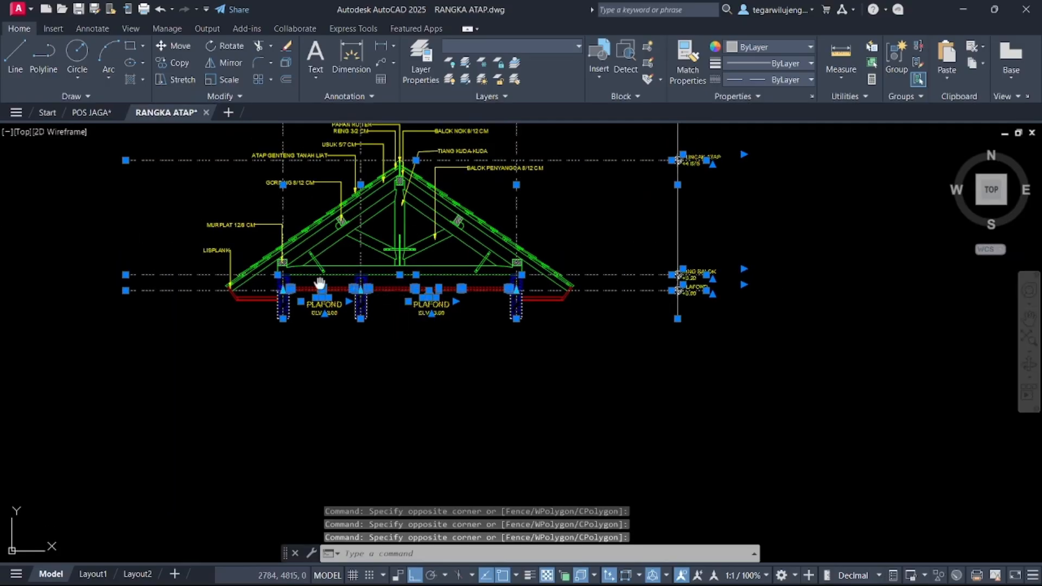
{"action": "middle_click_drag", "start_coordinate": [320, 282], "coordinate": [314, 331]}
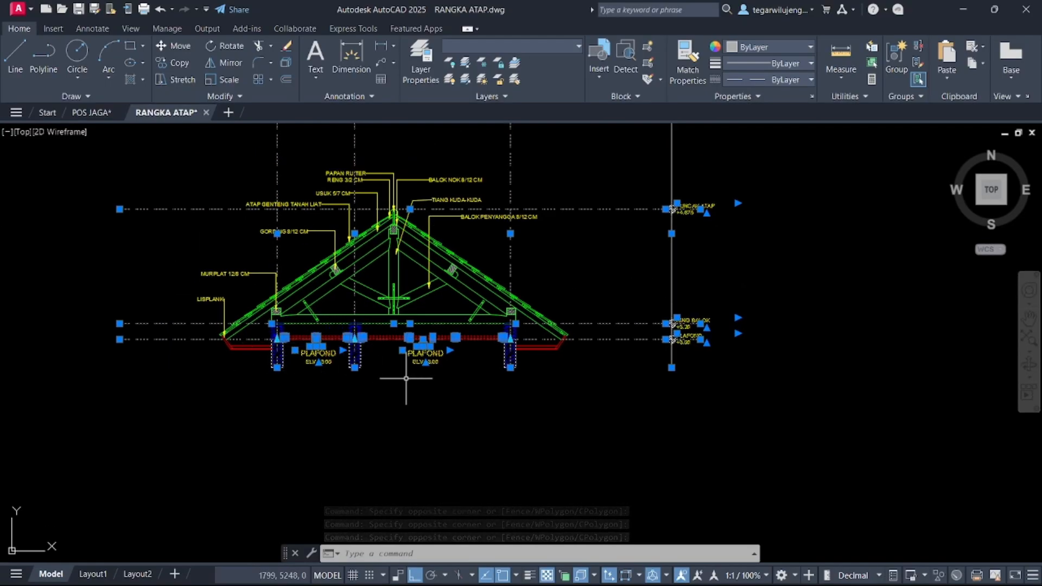
{"action": "type", "text": "c"}
{"action": "key", "text": "space"}
{"action": "left_click", "coordinate": [335, 350]}
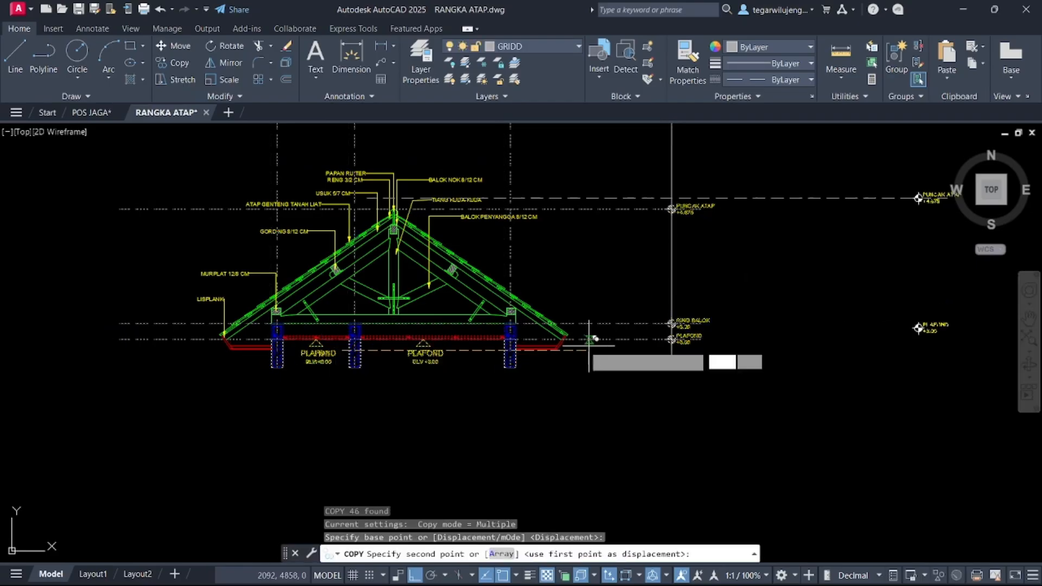
{"action": "middle_click_drag", "start_coordinate": [588, 346], "coordinate": [67, 293]}
{"action": "scroll", "coordinate": [628, 275], "scroll_direction": "down", "scroll_amount": 2}
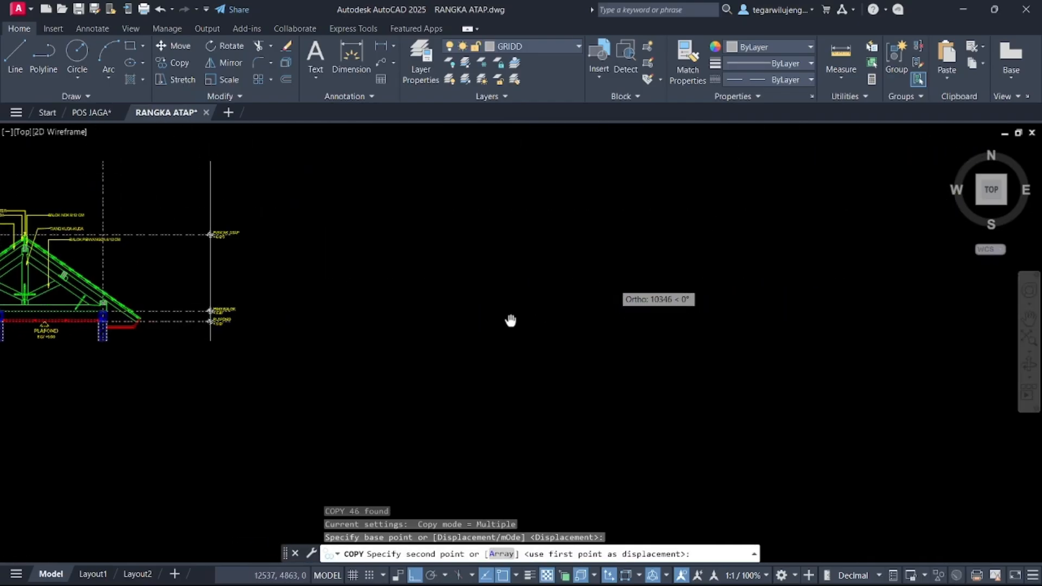
{"action": "left_click", "coordinate": [641, 310]}
{"action": "key", "text": "Escape"}
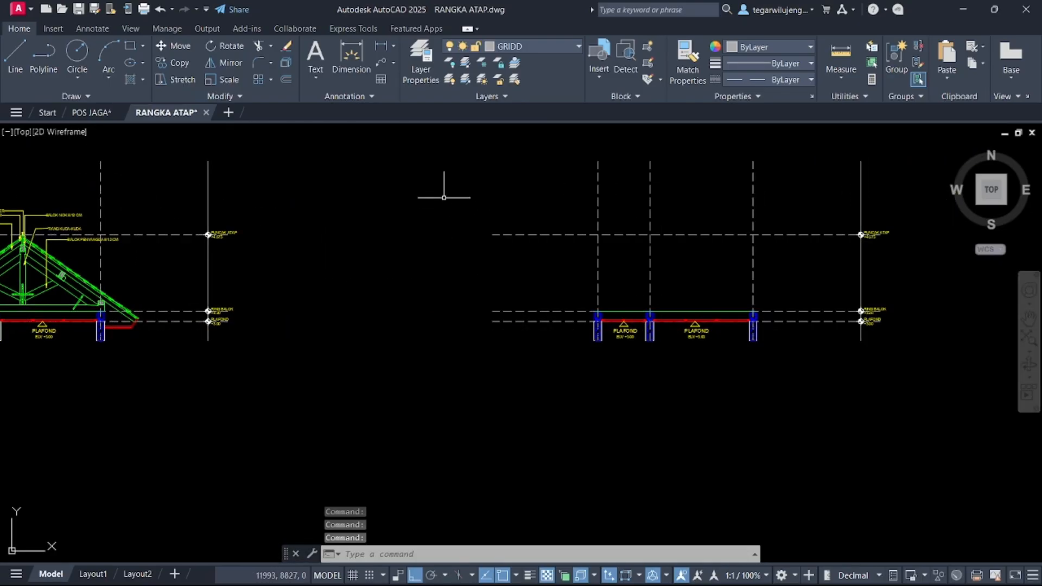
- Create a new layer named ATAP BAJA RINGAN
{"action": "left_click", "coordinate": [425, 81]}
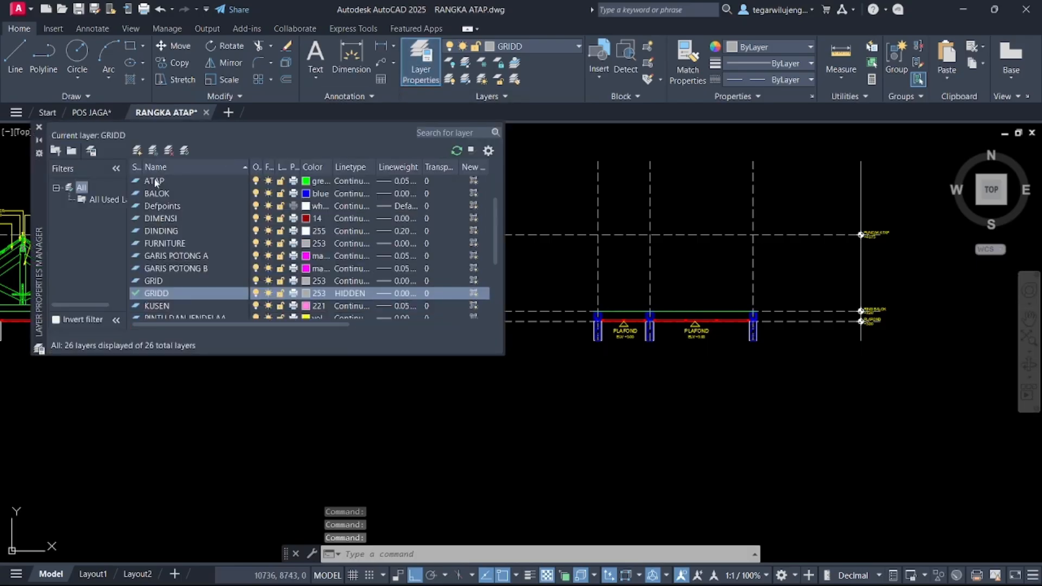
{"action": "left_click", "coordinate": [139, 150]}
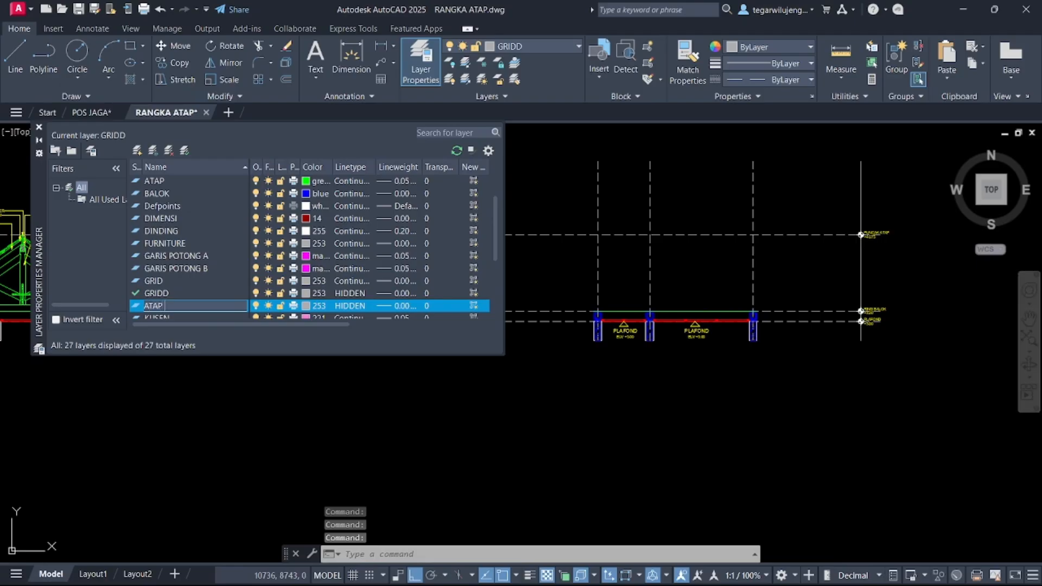
{"action": "type", "text": "ATAP BAJA RINGAAN"}
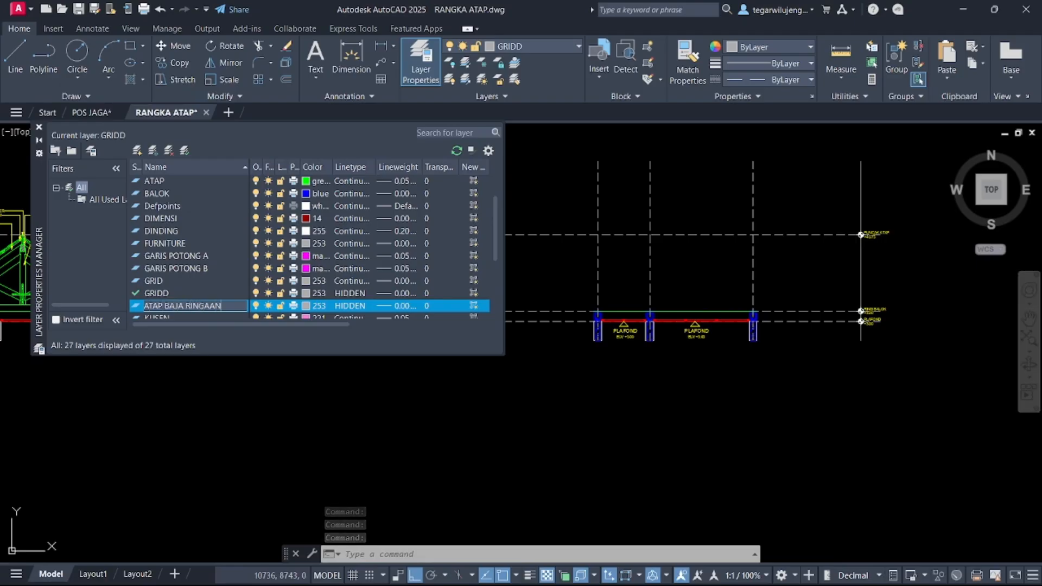
{"action": "key", "text": "BackSpace"}
{"action": "key", "text": "BackSpace"}
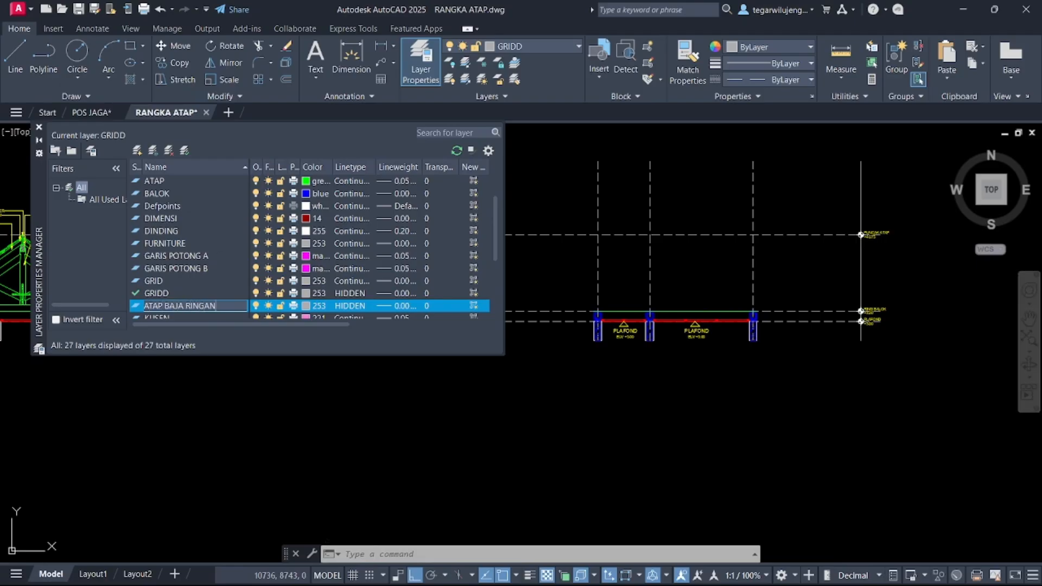
- Set the ATAP BAJA RINGAN layer's colour to magenta and its linetype to Continuous
{"action": "left_click", "coordinate": [305, 306]}
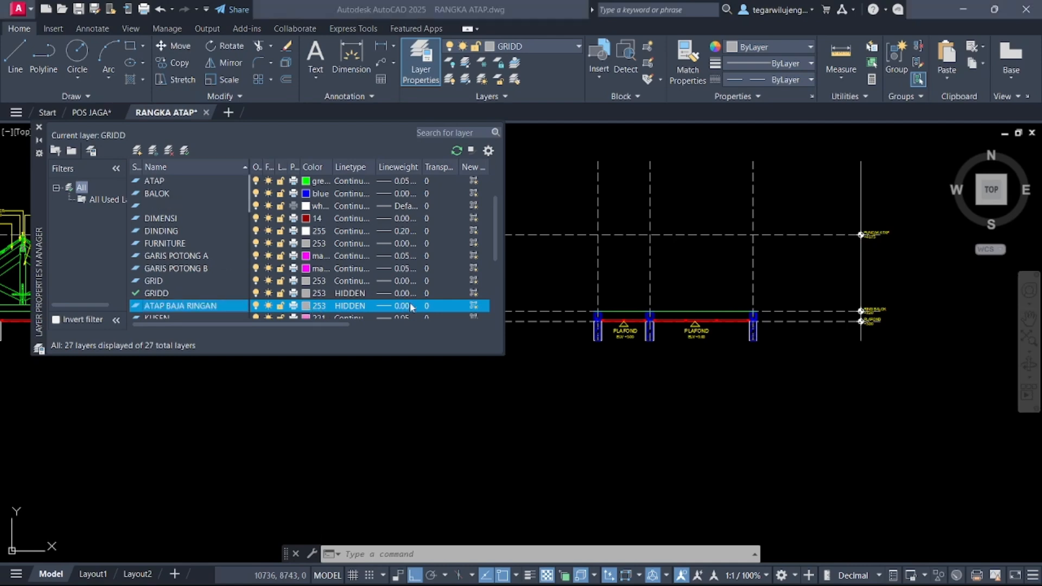
{"action": "left_click", "coordinate": [459, 312]}
{"action": "left_click", "coordinate": [473, 312]}
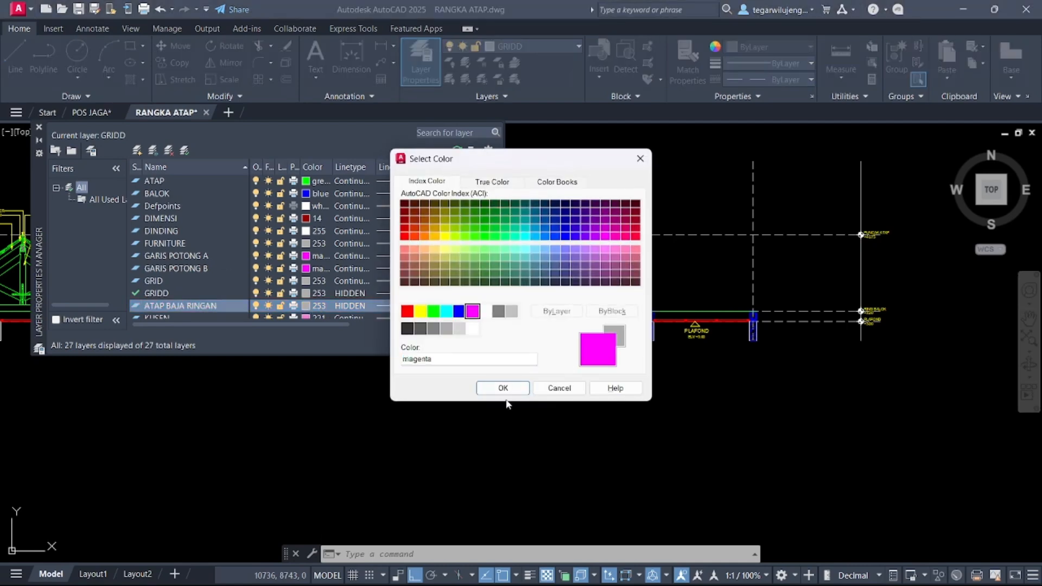
{"action": "left_click", "coordinate": [504, 388]}
{"action": "left_click", "coordinate": [361, 307]}
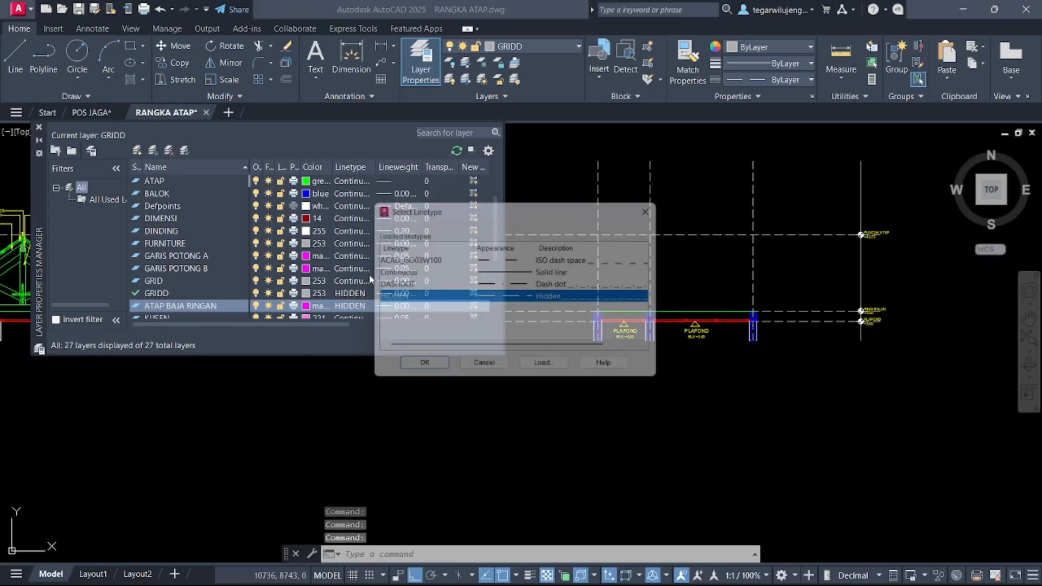
{"action": "left_click", "coordinate": [401, 272]}
{"action": "left_click", "coordinate": [432, 372]}
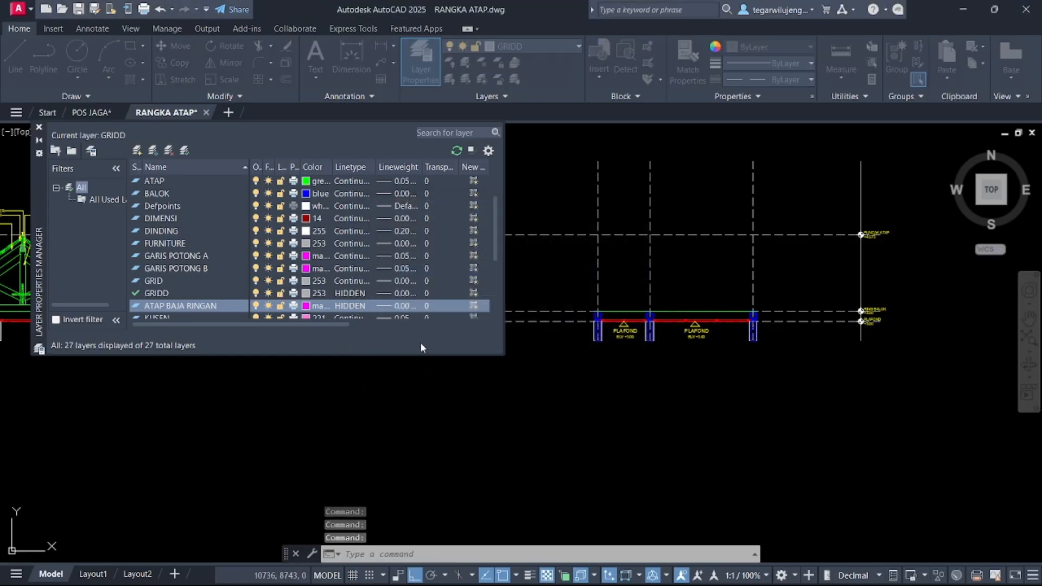
- Close the layer settings and make ATAP BAJA RINGAN the current layer
{"action": "left_click", "coordinate": [426, 80]}
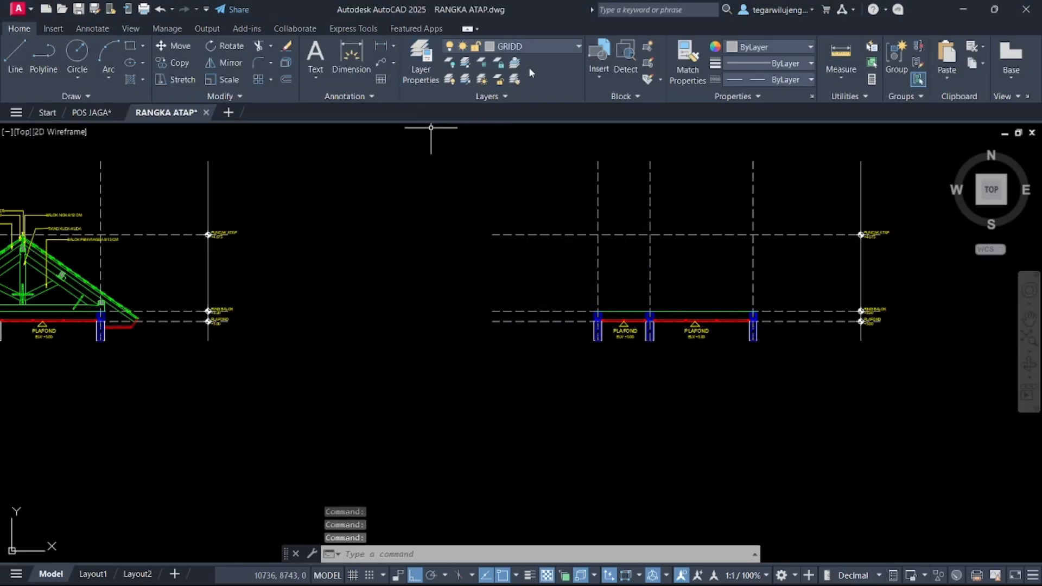
{"action": "left_click", "coordinate": [520, 47]}
{"action": "left_click", "coordinate": [543, 171]}
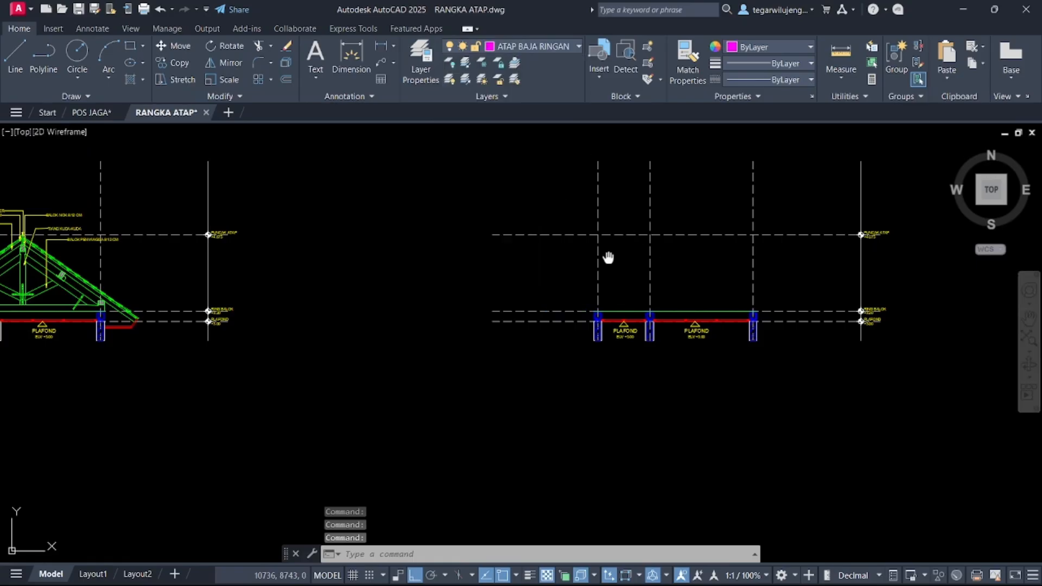
- Delete the green horizontal line along the top of the ring beams in the copied section
{"action": "middle_click_drag", "start_coordinate": [649, 267], "coordinate": [543, 258]}
{"action": "scroll", "coordinate": [548, 263], "scroll_direction": "up", "scroll_amount": 2}
{"action": "scroll", "coordinate": [488, 310], "scroll_direction": "up", "scroll_amount": 2}
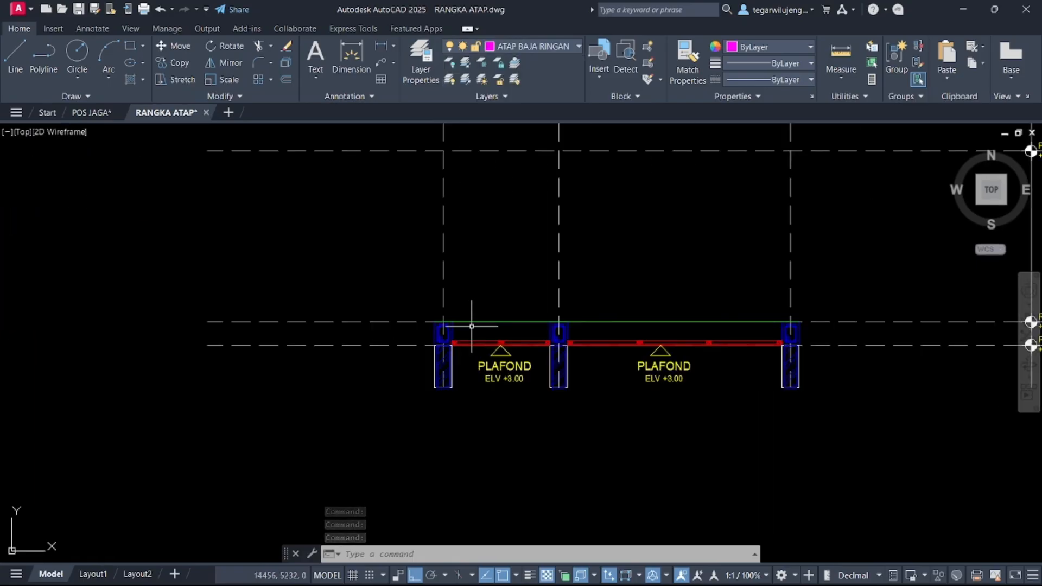
{"action": "left_click", "coordinate": [465, 322]}
{"action": "key", "text": "Delete"}
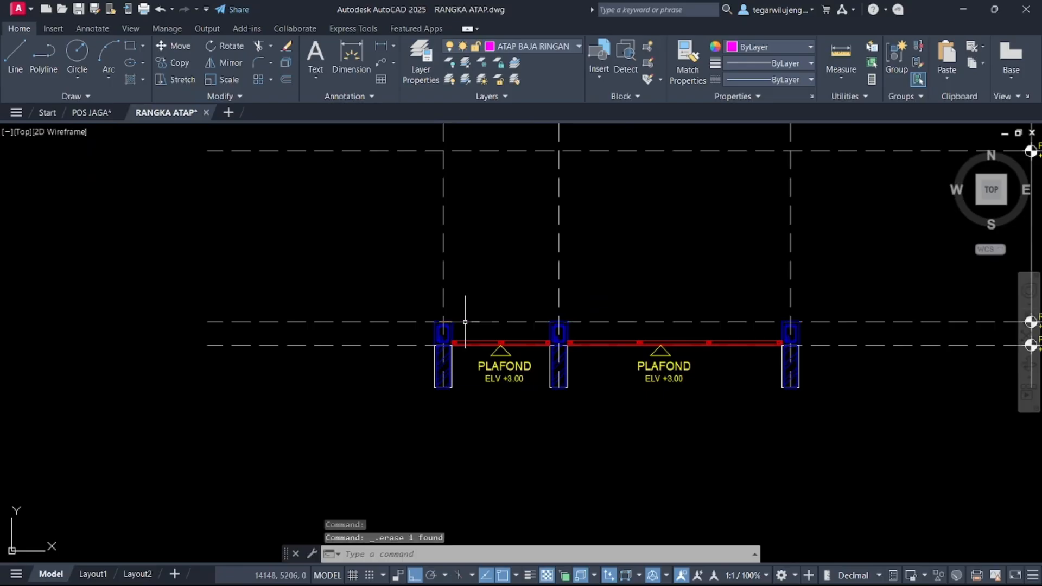
- Draw a vertical construction line through the outer top corner of the copied section's leftmost ring beam
{"action": "scroll", "coordinate": [466, 320], "scroll_direction": "down", "scroll_amount": 3}
{"action": "middle_click_drag", "start_coordinate": [326, 315], "coordinate": [683, 301]}
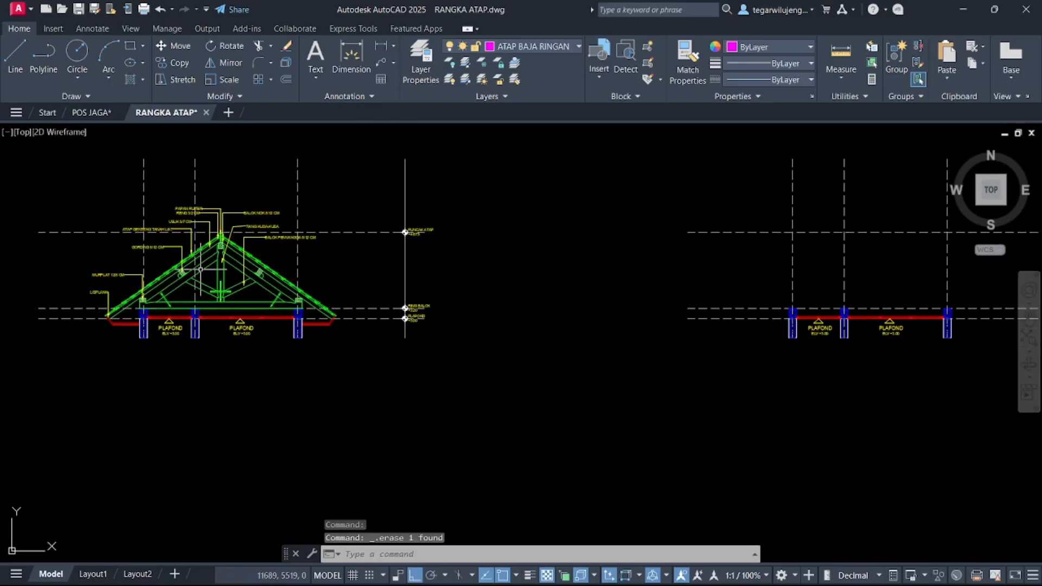
{"action": "middle_click_drag", "start_coordinate": [743, 250], "coordinate": [539, 257]}
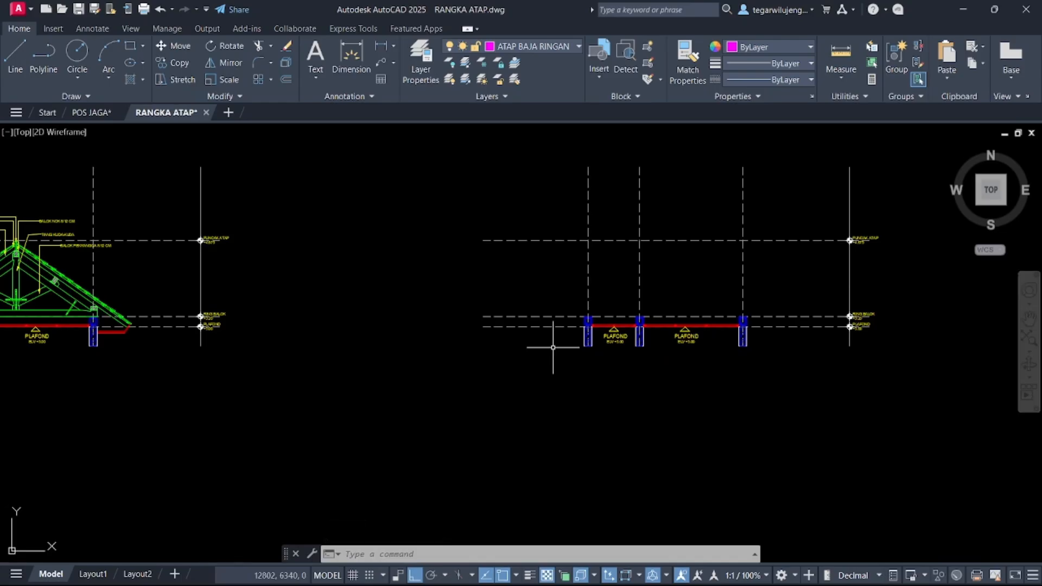
{"action": "middle_click_drag", "start_coordinate": [582, 326], "coordinate": [523, 318]}
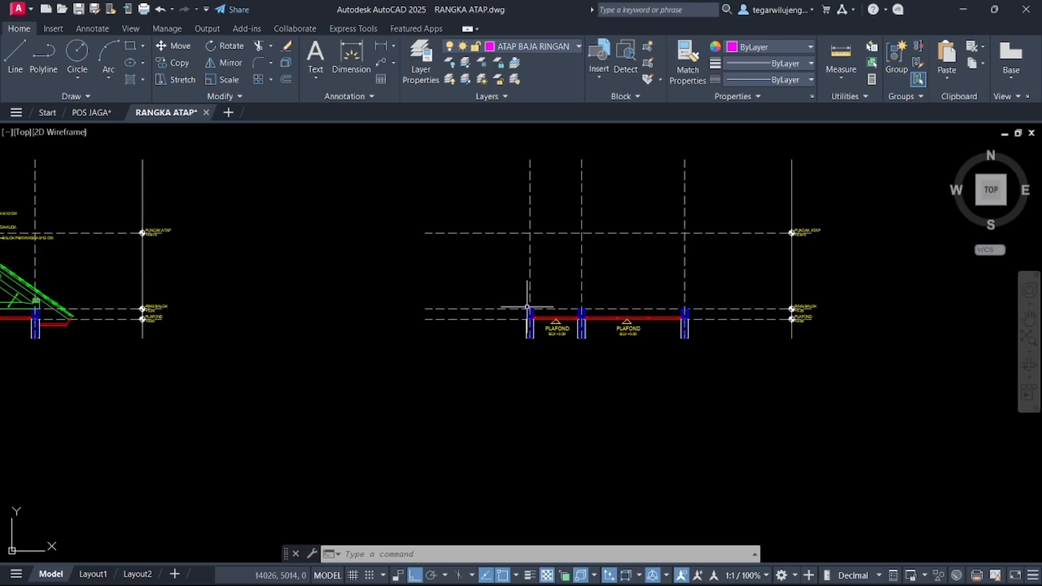
{"action": "scroll", "coordinate": [527, 306], "scroll_direction": "up", "scroll_amount": 4}
{"action": "middle_click_drag", "start_coordinate": [438, 226], "coordinate": [434, 258]}
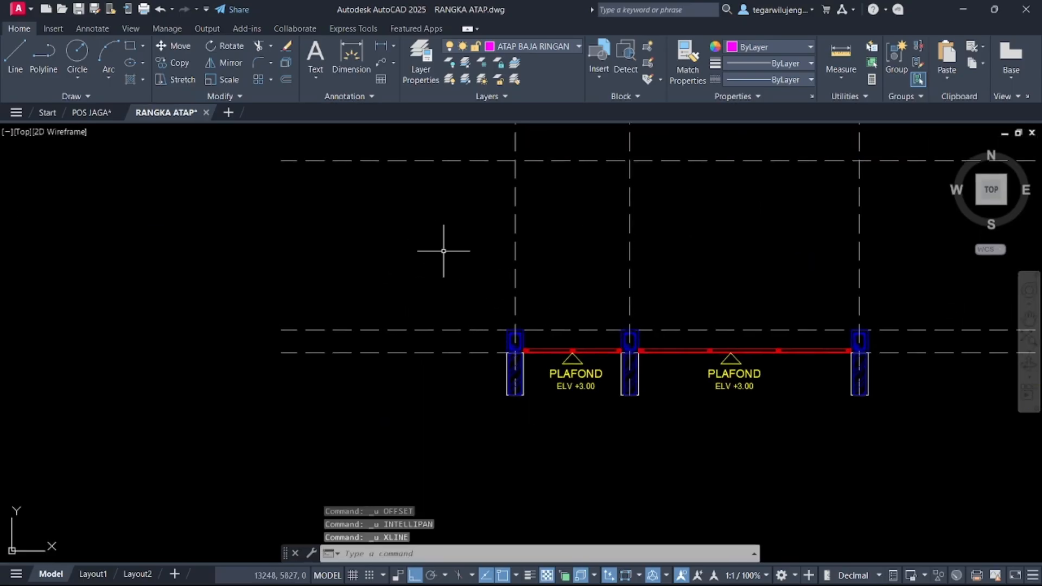
{"action": "type", "text": "xl"}
{"action": "key", "text": "Return"}
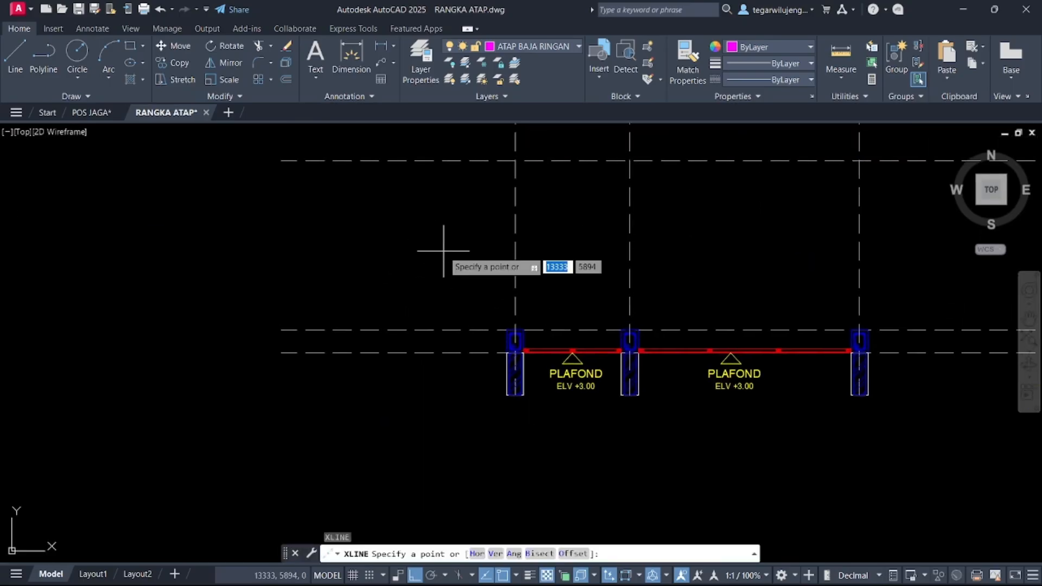
{"action": "type", "text": "v"}
{"action": "key", "text": "Return"}
{"action": "scroll", "coordinate": [503, 329], "scroll_direction": "up", "scroll_amount": 5}
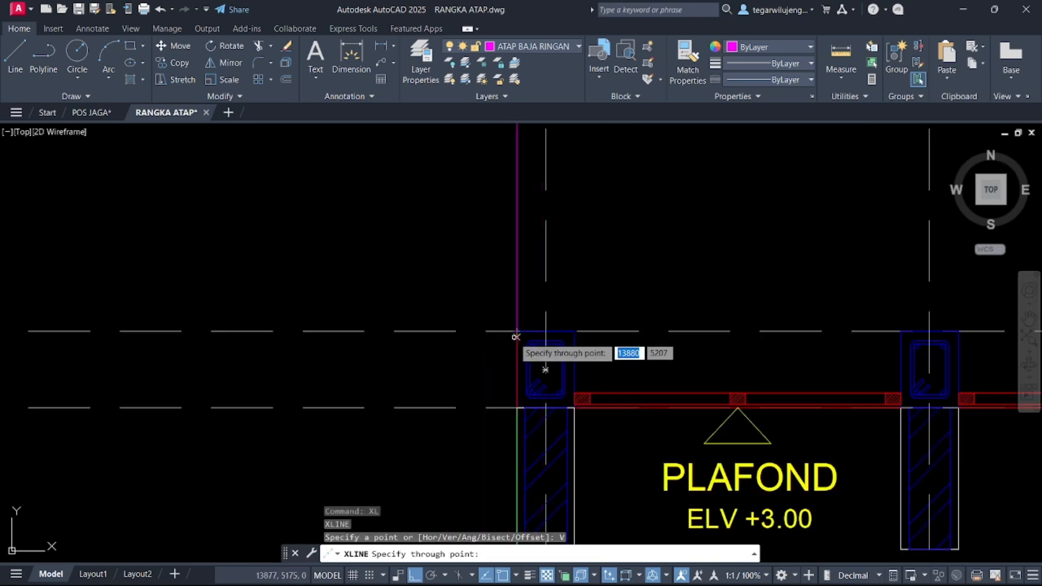
{"action": "key", "text": "Escape"}
- Offset the vertical construction line 600 outward to the left of the building and erase the original line
{"action": "type", "text": "o"}
{"action": "key", "text": "Return"}
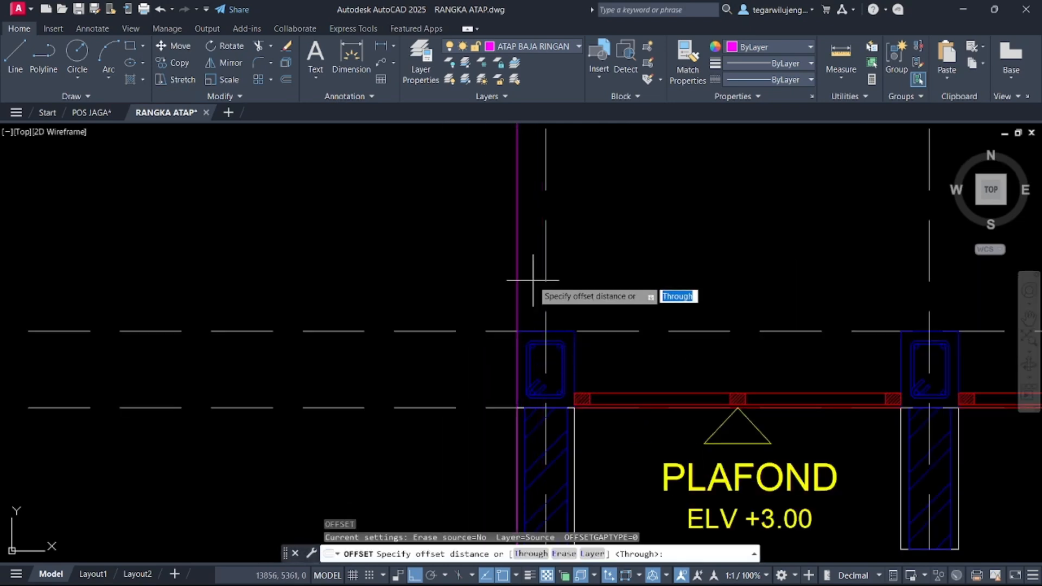
{"action": "left_click", "coordinate": [516, 270]}
{"action": "type", "text": "600"}
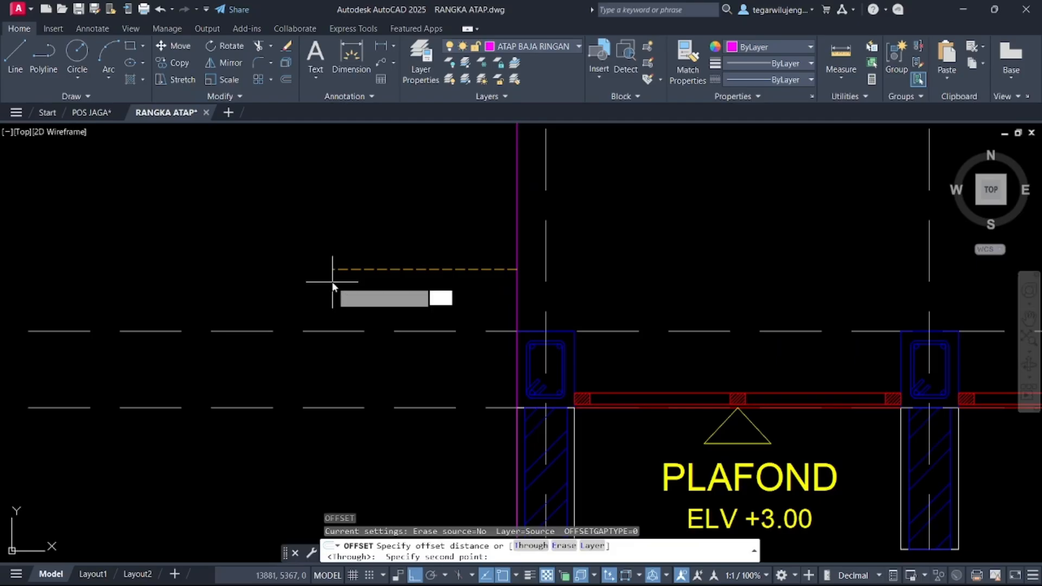
{"action": "key", "text": "Return"}
{"action": "left_click", "coordinate": [332, 283]}
{"action": "key", "text": "Escape"}
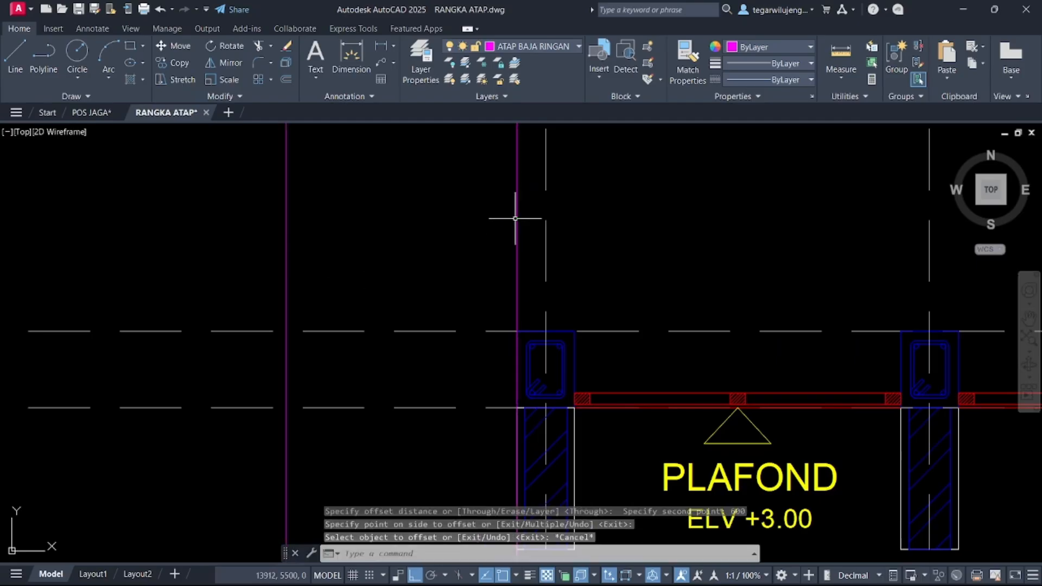
{"action": "left_click", "coordinate": [515, 216]}
{"action": "key", "text": "Delete"}
- Draw a construction line at 30° through the outer top corner of the copied section's leftmost ring beam
{"action": "type", "text": "X"}
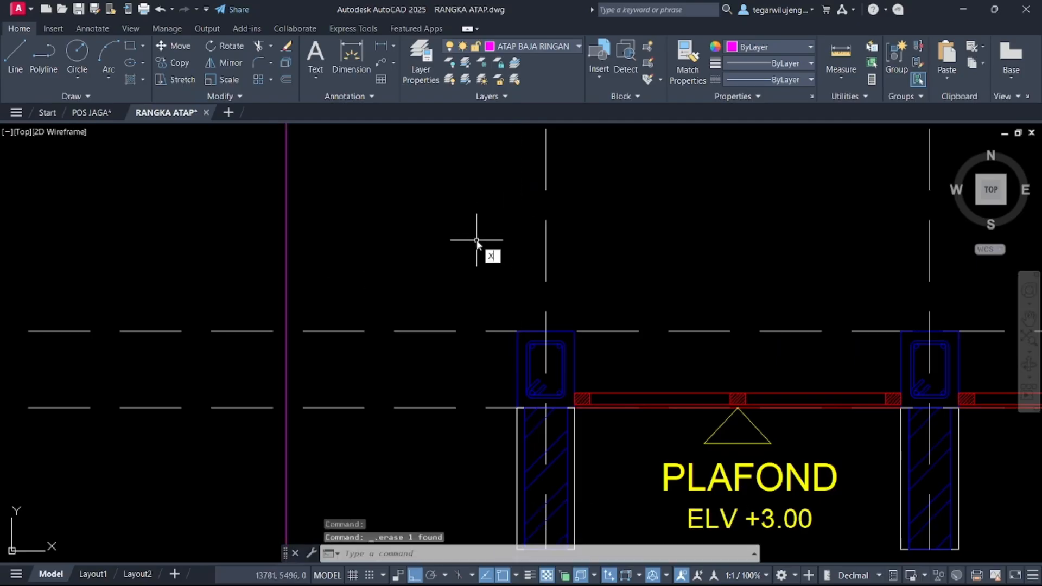
{"action": "type", "text": "L"}
{"action": "key", "text": "Return"}
{"action": "left_click", "coordinate": [545, 370]}
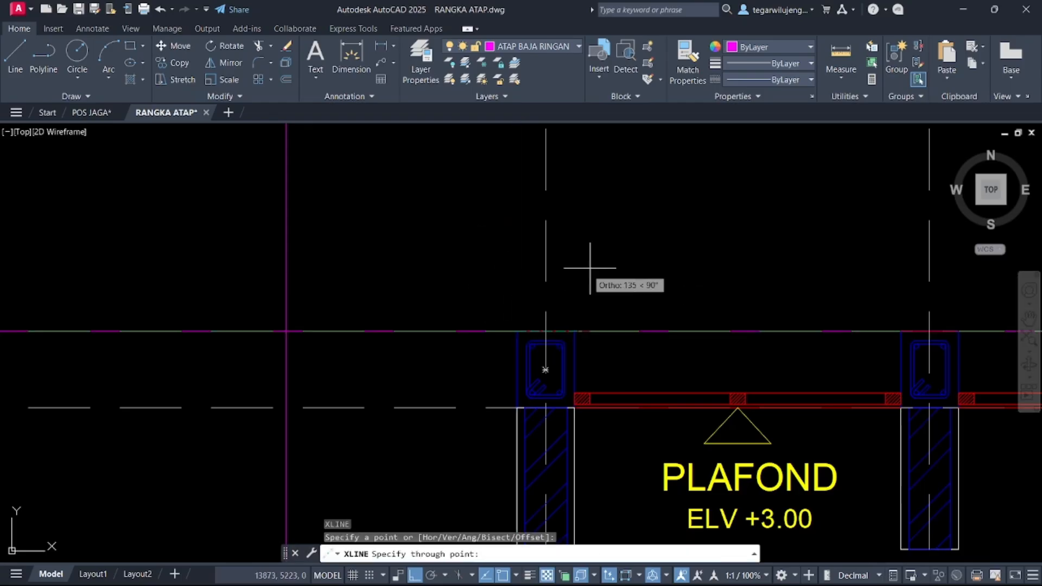
{"action": "key", "text": "F8"}
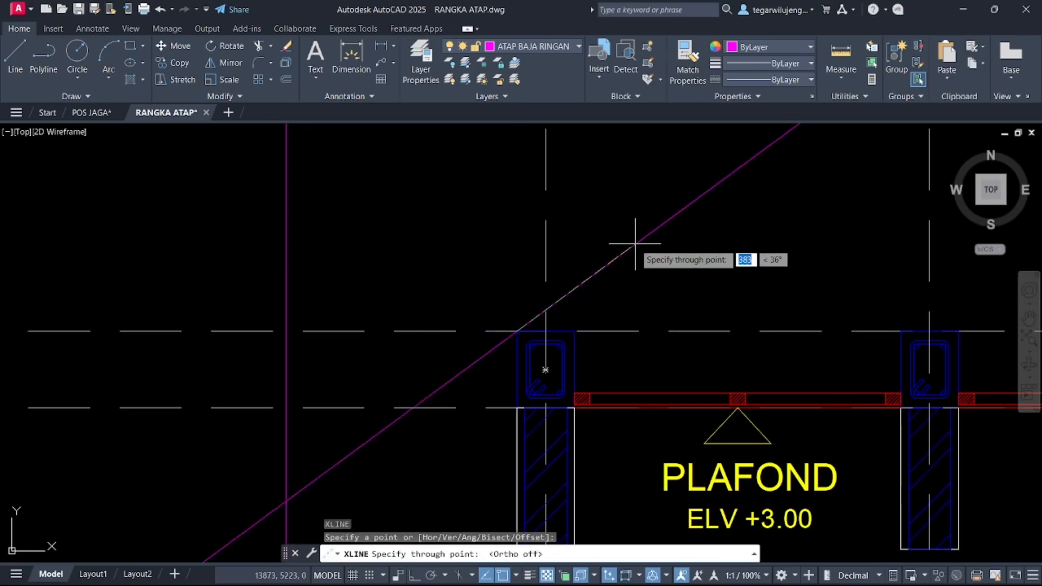
{"action": "type", "text": "<30"}
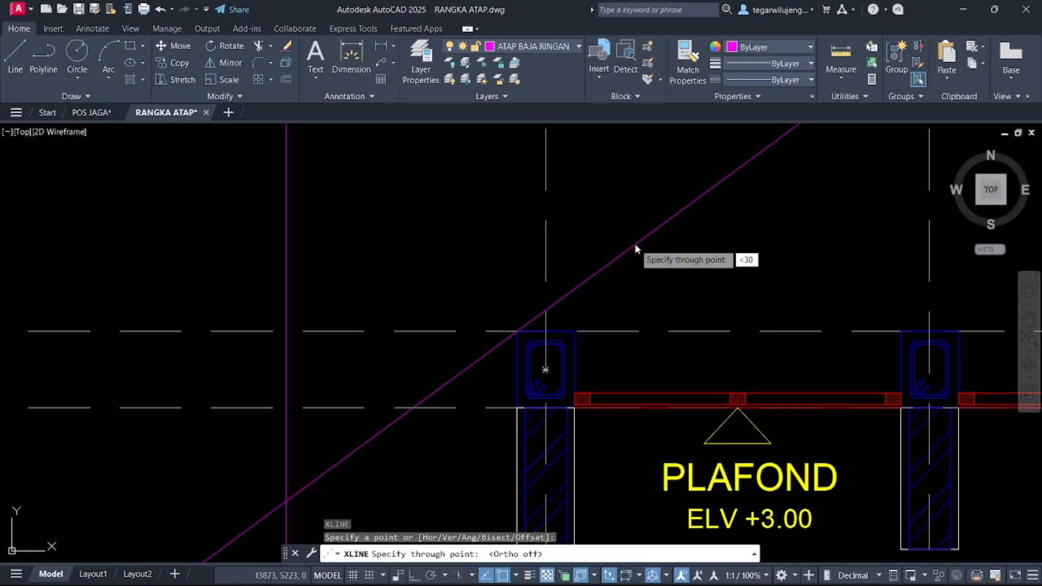
{"action": "key", "text": "Return"}
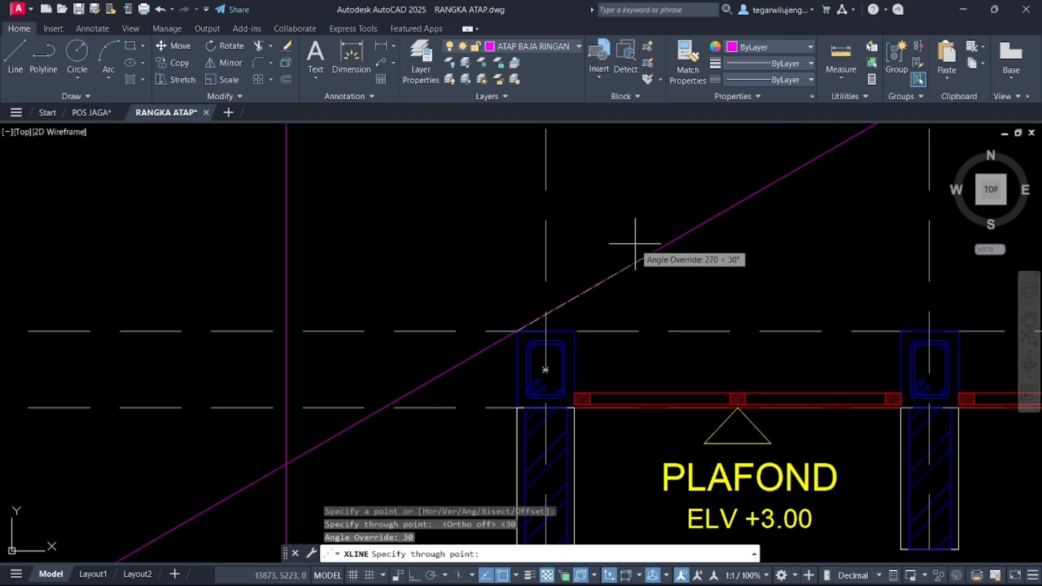
{"action": "left_click", "coordinate": [636, 242]}
{"action": "key", "text": "Escape"}
- Offset the sloped construction line 75 upward to form the rafter's second edge
{"action": "mouse_move", "coordinate": [744, 226]}
{"action": "middle_mouse_down"}
{"action": "mouse_move", "coordinate": [548, 269]}
{"action": "mouse_move", "coordinate": [553, 286]}
{"action": "middle_mouse_up"}
{"action": "scroll", "coordinate": [556, 286], "scroll_direction": "down", "scroll_amount": 2}
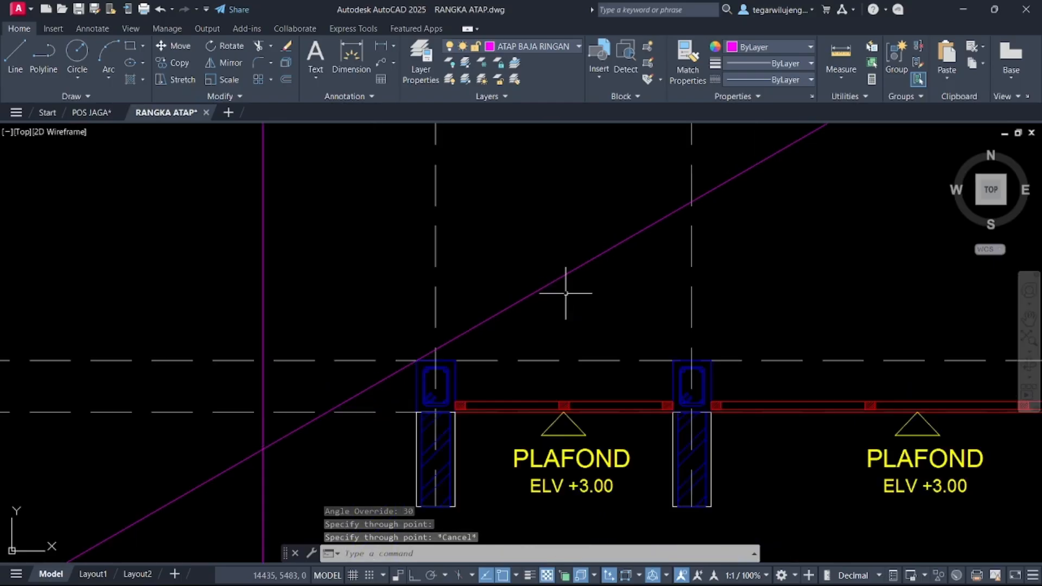
{"action": "scroll", "coordinate": [581, 291], "scroll_direction": "down", "scroll_amount": 5}
{"action": "scroll", "coordinate": [646, 255], "scroll_direction": "up", "scroll_amount": 5}
{"action": "left_click", "coordinate": [458, 371]}
{"action": "left_click", "coordinate": [408, 329]}
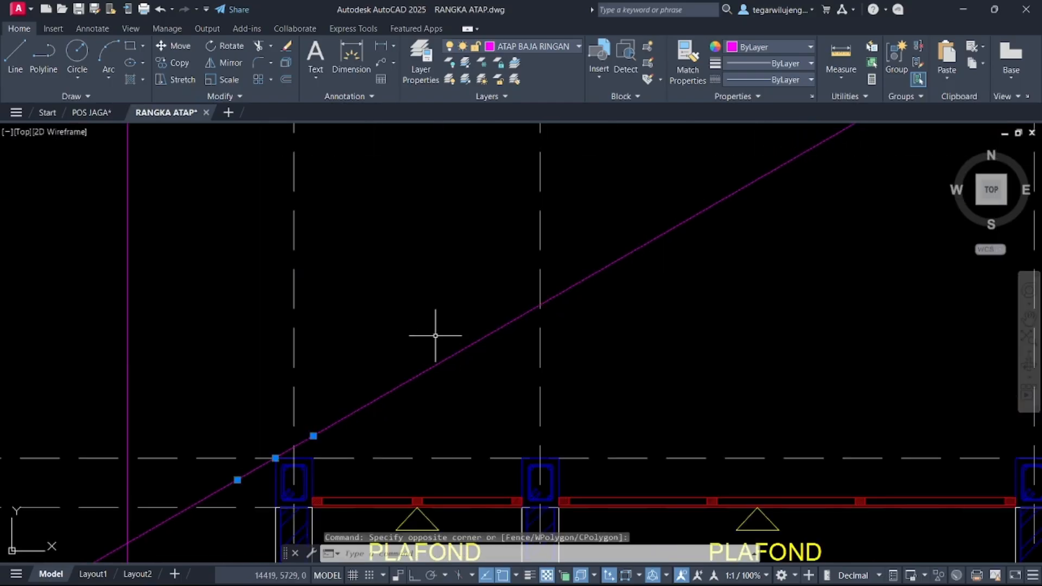
{"action": "type", "text": "o"}
{"action": "key", "text": "Return"}
{"action": "left_click", "coordinate": [456, 352]}
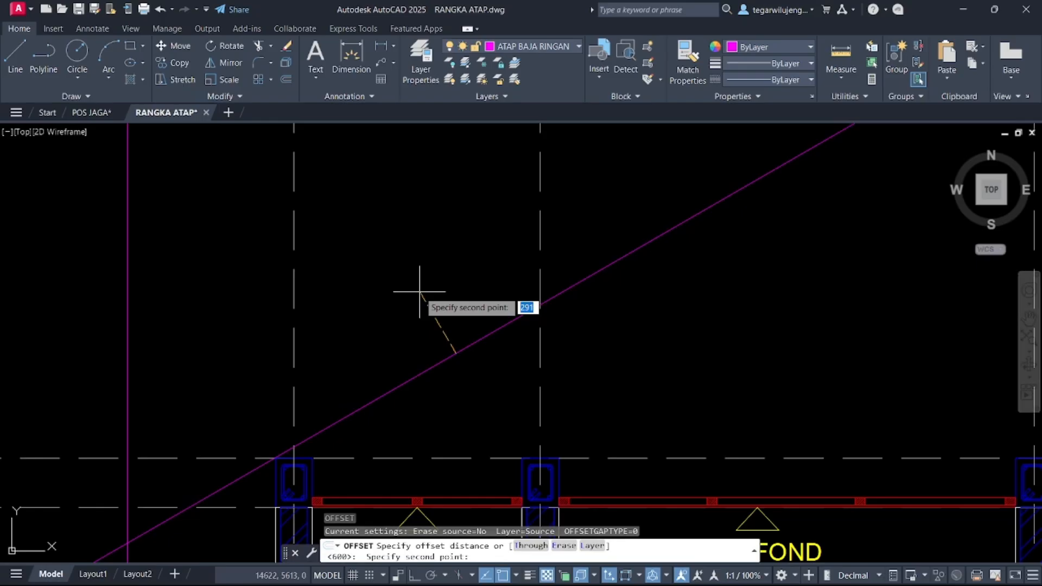
{"action": "type", "text": "75"}
{"action": "key", "text": "Return"}
{"action": "left_click", "coordinate": [422, 291]}
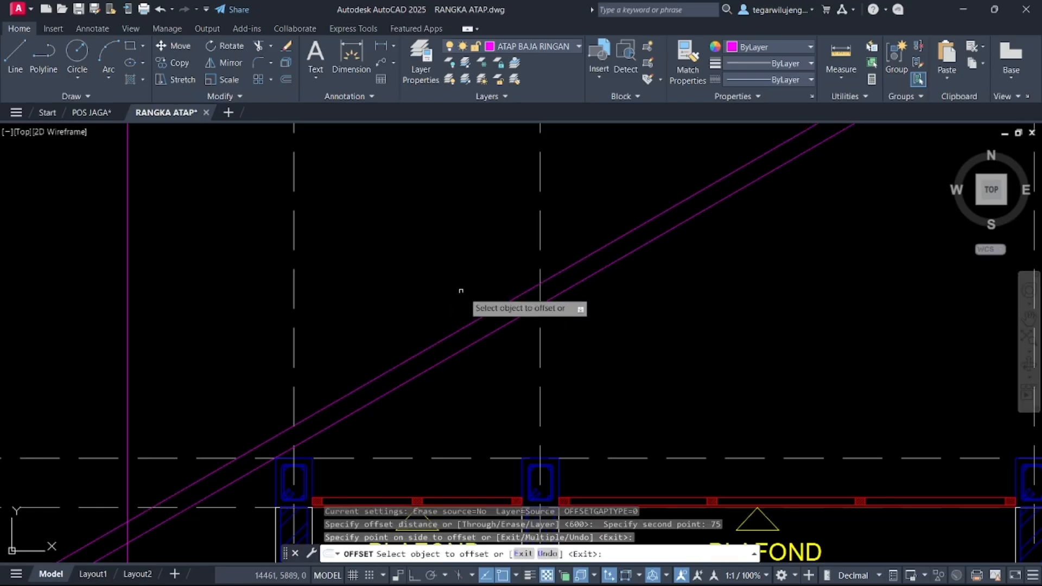
{"action": "middle_click_drag", "start_coordinate": [477, 333], "coordinate": [493, 311]}
{"action": "key", "text": "Escape"}
{"action": "scroll", "coordinate": [459, 342], "scroll_direction": "up", "scroll_amount": 2}
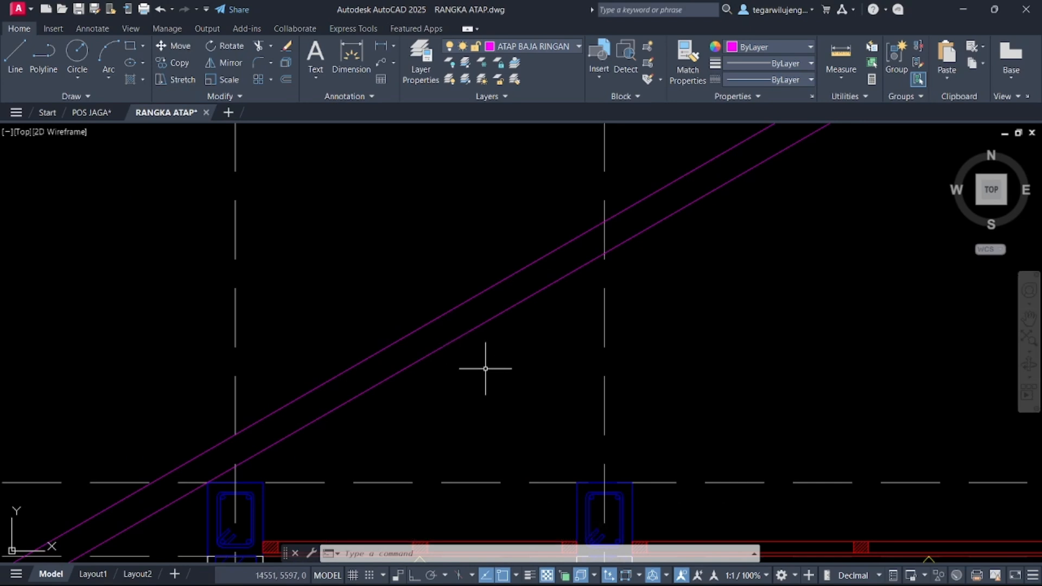
- Draw a horizontal line along the ring beam tops, from the leftmost beam's outer corner to the rightmost beam's outer corner
{"action": "scroll", "coordinate": [467, 337], "scroll_direction": "down", "scroll_amount": 4}
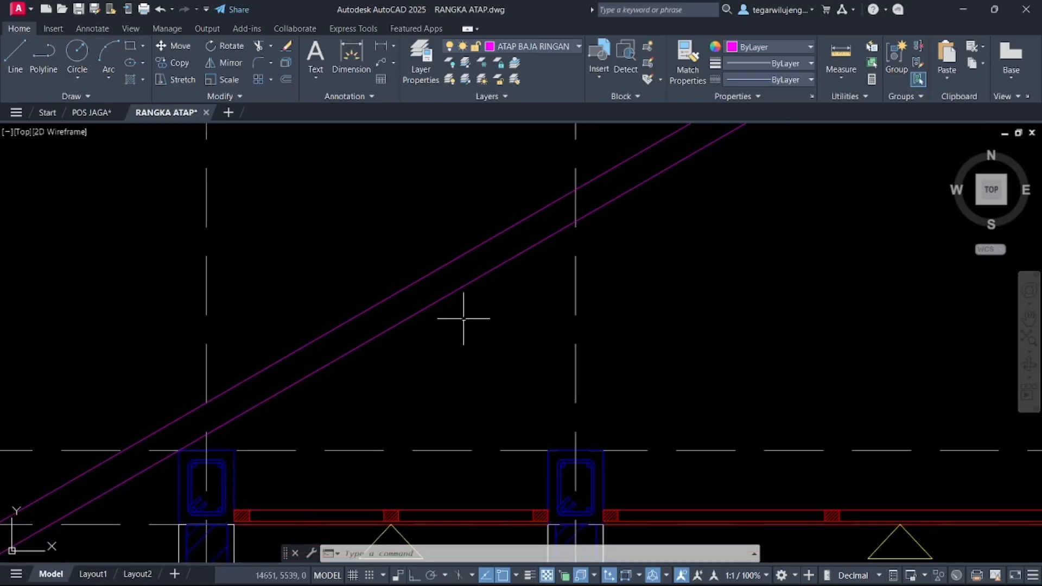
{"action": "middle_click_drag", "start_coordinate": [447, 332], "coordinate": [389, 332]}
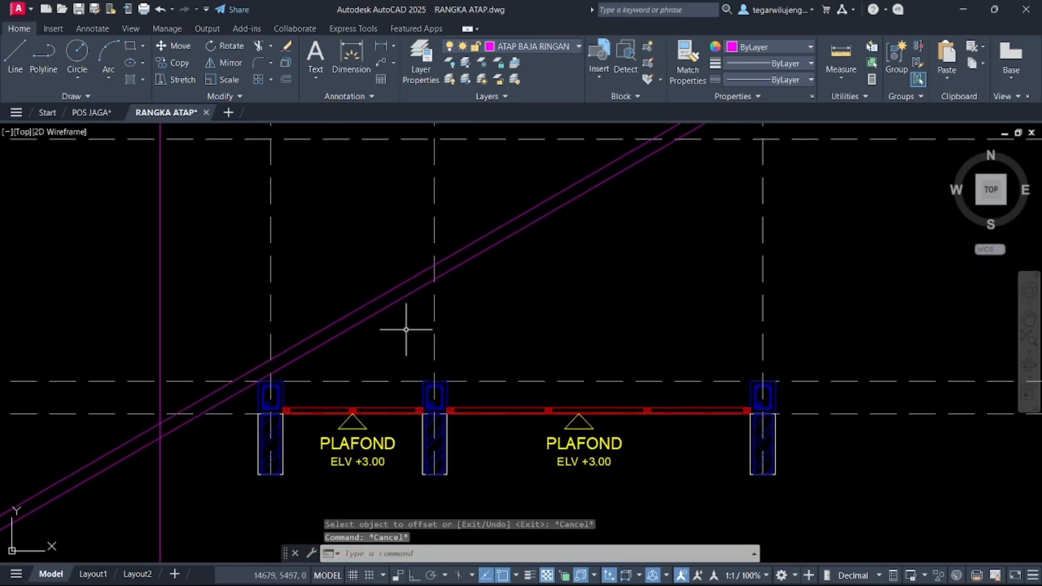
{"action": "type", "text": "l"}
{"action": "key", "text": "Return"}
{"action": "scroll", "coordinate": [246, 387], "scroll_direction": "up", "scroll_amount": 5}
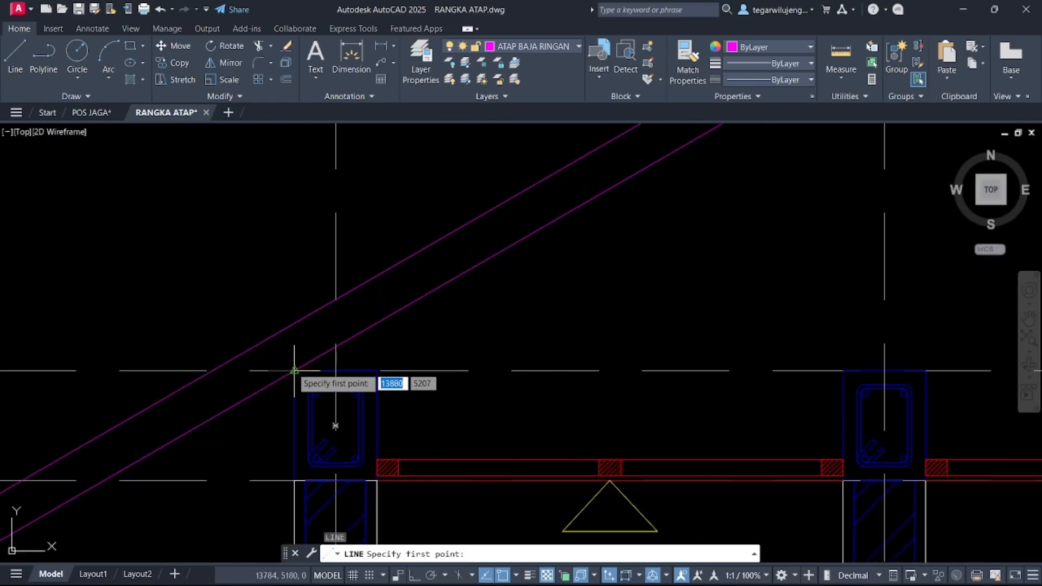
{"action": "scroll", "coordinate": [293, 374], "scroll_direction": "down", "scroll_amount": 3}
{"action": "left_click", "coordinate": [165, 361]}
{"action": "scroll", "coordinate": [404, 404], "scroll_direction": "up", "scroll_amount": 2}
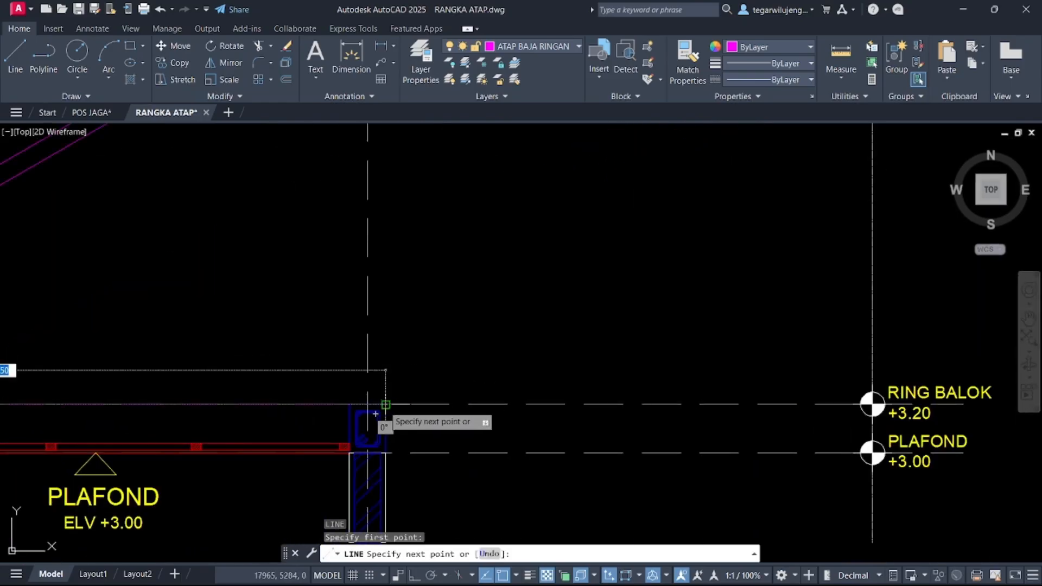
{"action": "left_click", "coordinate": [386, 404]}
{"action": "key", "text": "Return"}
- Offset the horizontal line on the ring beams 75 upward to form the truss's bottom chord
{"action": "middle_click_drag", "start_coordinate": [221, 408], "coordinate": [315, 393]}
{"action": "left_click", "coordinate": [301, 389]}
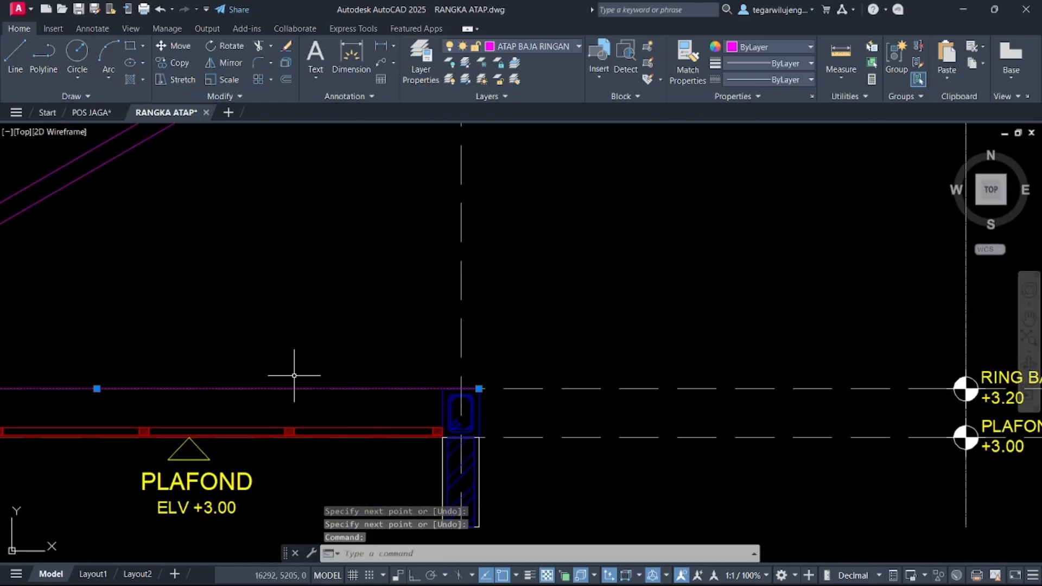
{"action": "type", "text": "o"}
{"action": "key", "text": "Return"}
{"action": "left_click", "coordinate": [311, 389]}
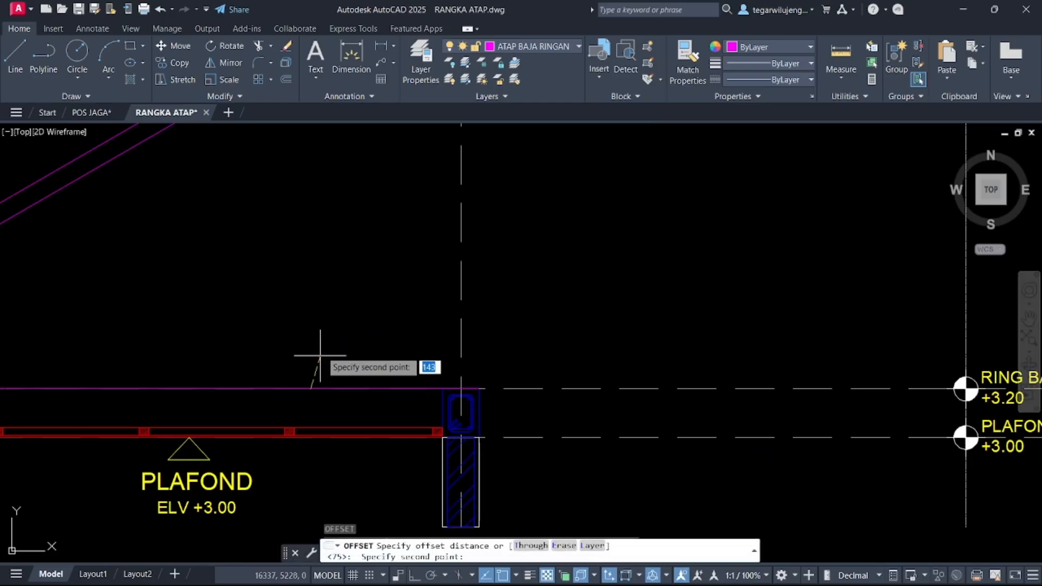
{"action": "key", "text": "Return"}
{"action": "left_click", "coordinate": [328, 315]}
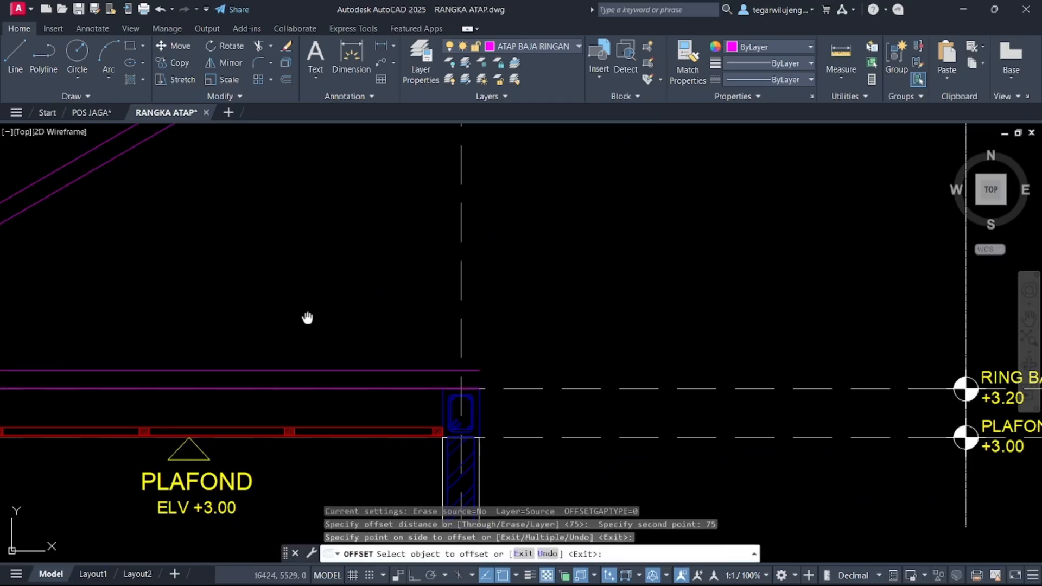
{"action": "middle_click_drag", "start_coordinate": [308, 318], "coordinate": [505, 292]}
{"action": "scroll", "coordinate": [504, 292], "scroll_direction": "down", "scroll_amount": 2}
{"action": "key", "text": "Escape"}
- Trim both sloped rafter lines where they extend beyond the vertical overhang line left of the building
{"action": "middle_click_drag", "start_coordinate": [380, 308], "coordinate": [516, 330]}
{"action": "scroll", "coordinate": [348, 343], "scroll_direction": "up", "scroll_amount": 4}
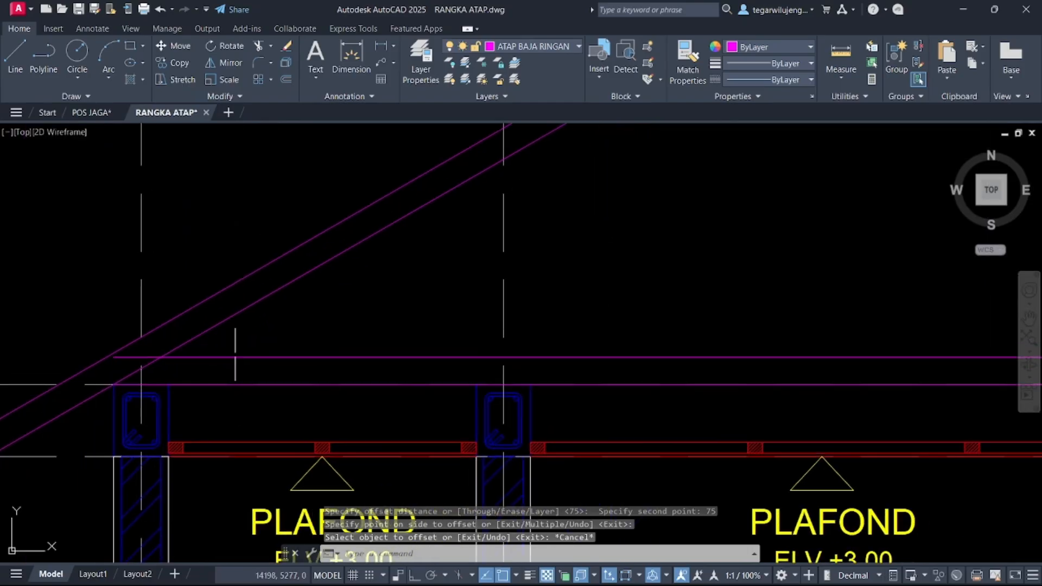
{"action": "middle_click_drag", "start_coordinate": [193, 363], "coordinate": [265, 381]}
{"action": "scroll", "coordinate": [266, 380], "scroll_direction": "down", "scroll_amount": 4}
{"action": "middle_click_drag", "start_coordinate": [391, 359], "coordinate": [360, 298]}
{"action": "middle_click_drag", "start_coordinate": [456, 300], "coordinate": [487, 358]}
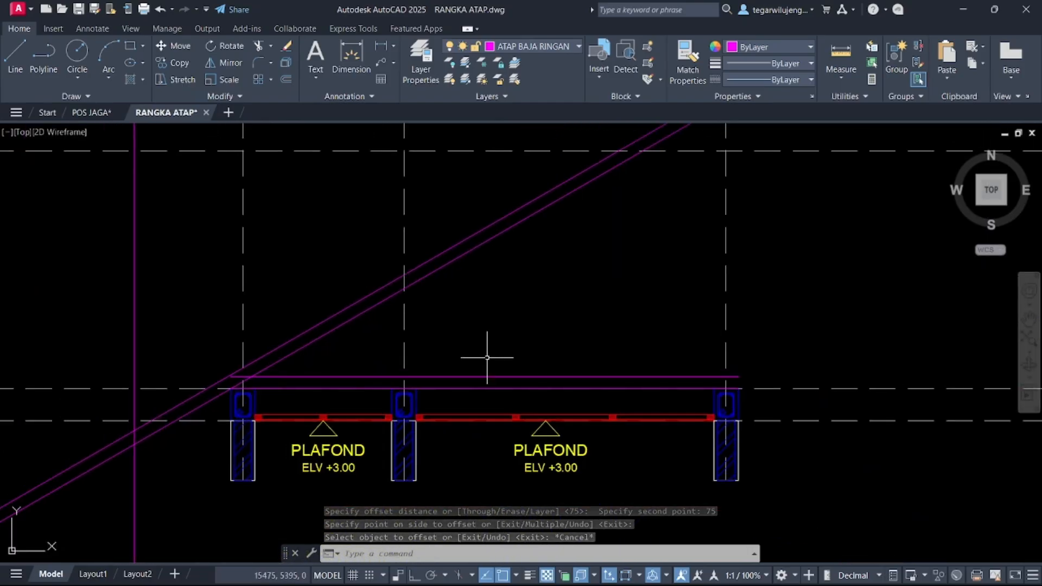
{"action": "left_click", "coordinate": [456, 275]}
{"action": "left_click", "coordinate": [449, 261]}
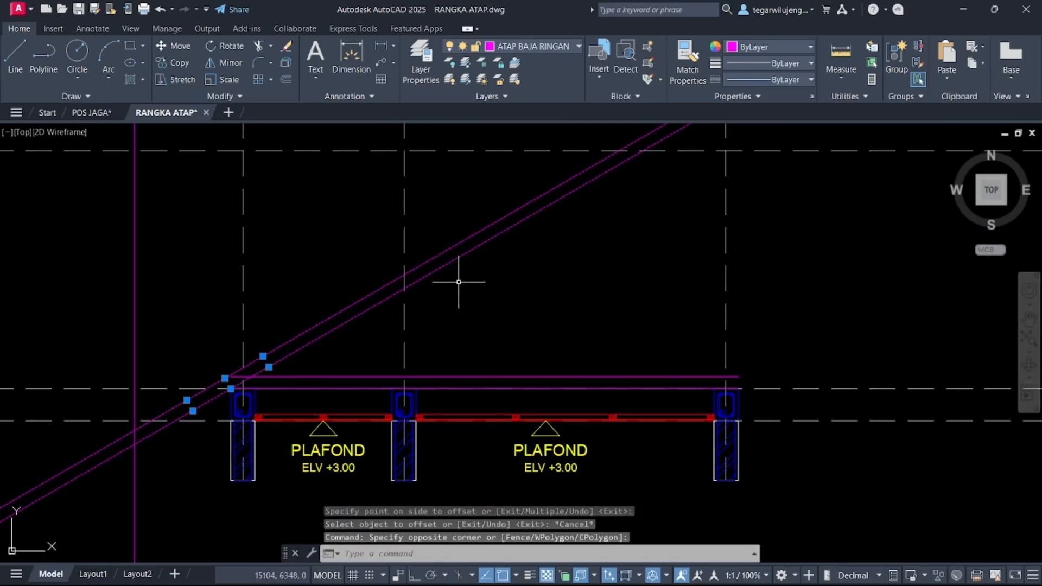
{"action": "middle_click_drag", "start_coordinate": [249, 390], "coordinate": [401, 312]}
{"action": "key", "text": "Escape"}
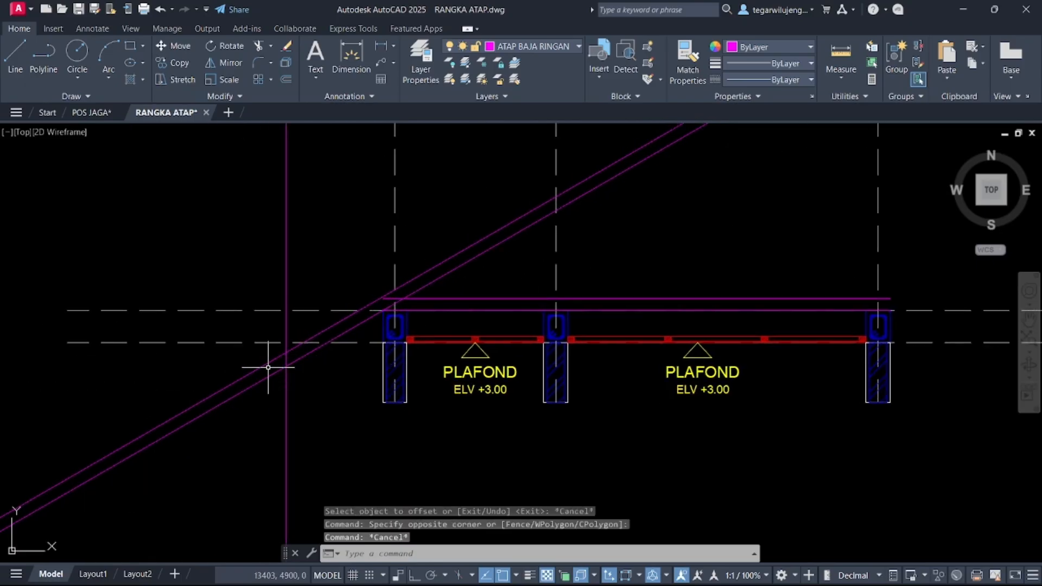
{"action": "key", "text": "space"}
{"action": "left_click", "coordinate": [253, 396]}
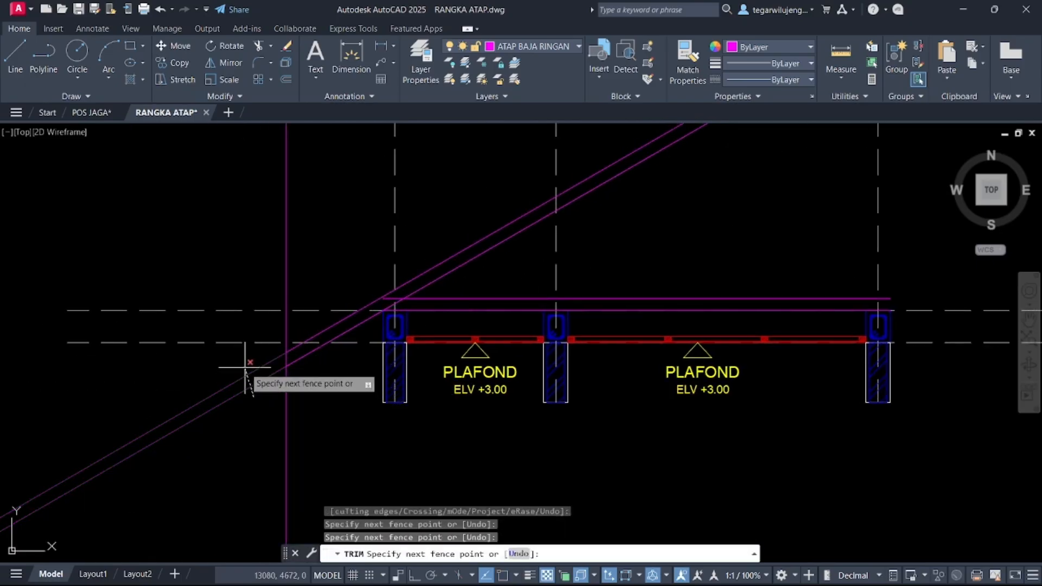
{"action": "left_click", "coordinate": [244, 369]}
{"action": "scroll", "coordinate": [245, 371], "scroll_direction": "down", "scroll_amount": 3}
{"action": "key", "text": "Escape"}
- Mirror the two rafter lines about a vertical axis through the bottom chord's midpoint, keeping the originals
{"action": "scroll", "coordinate": [406, 348], "scroll_direction": "up", "scroll_amount": 3}
{"action": "left_click", "coordinate": [343, 354]}
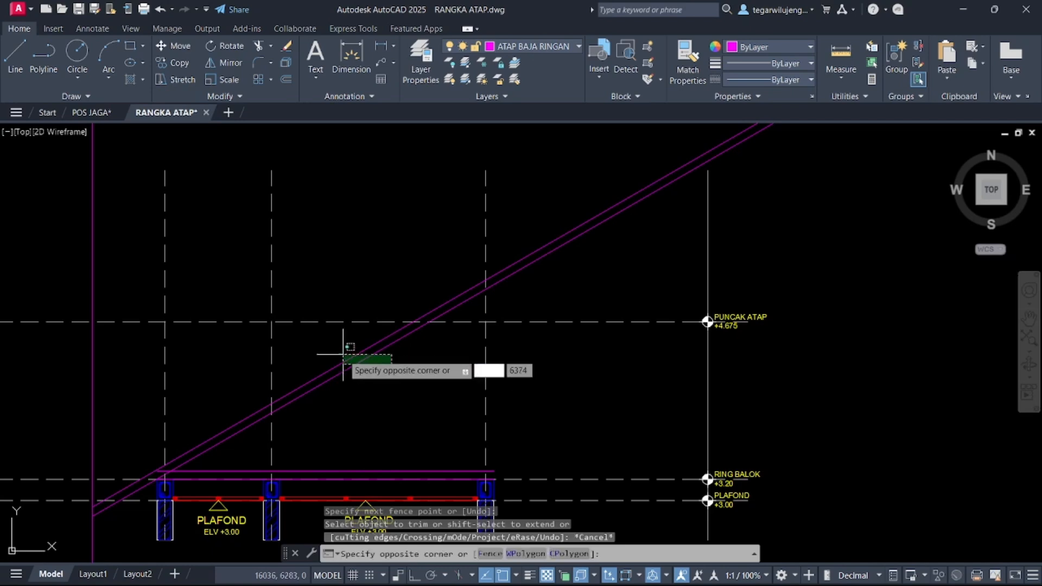
{"action": "left_click", "coordinate": [337, 374]}
{"action": "type", "text": "mi"}
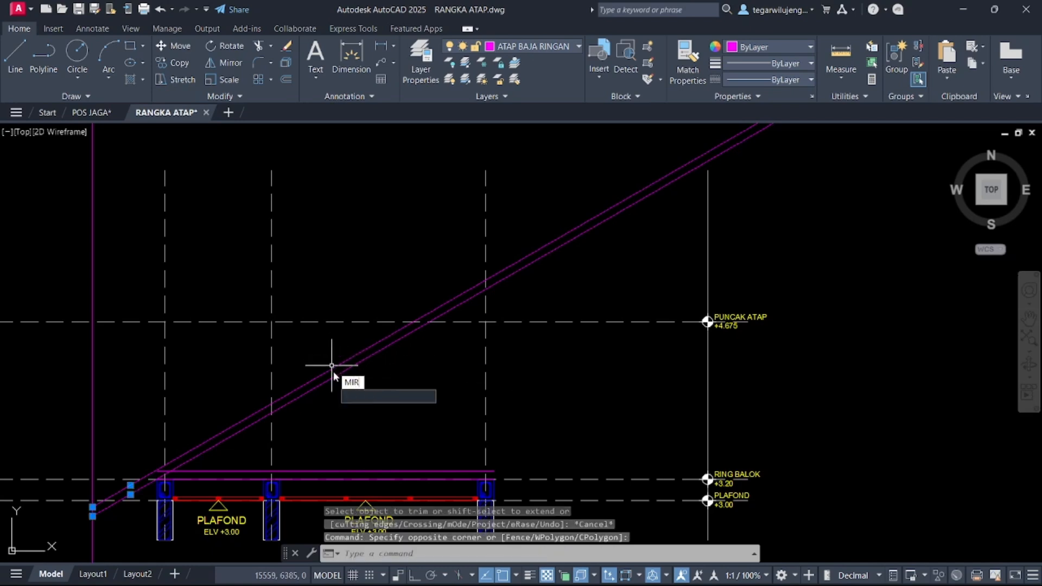
{"action": "key", "text": "space"}
{"action": "left_click", "coordinate": [325, 470]}
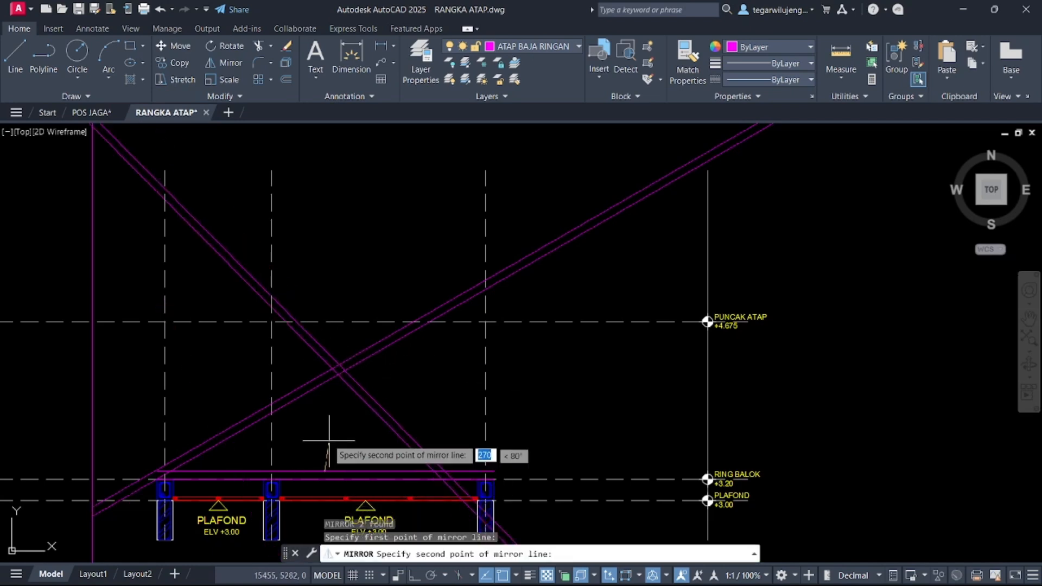
{"action": "key", "text": "F8"}
{"action": "left_click", "coordinate": [326, 426]}
{"action": "key", "text": "space"}
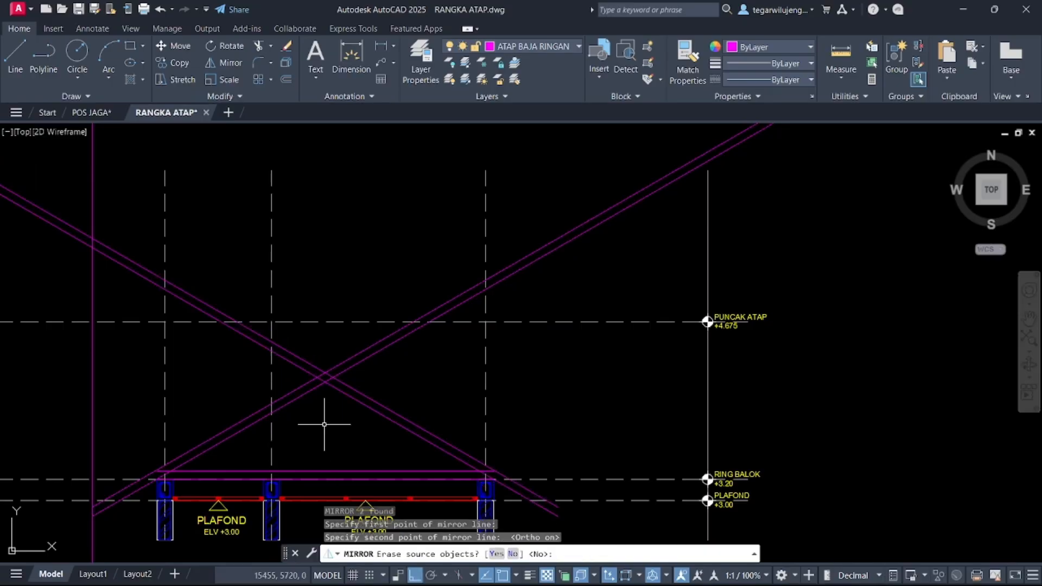
{"action": "scroll", "coordinate": [405, 384], "scroll_direction": "down", "scroll_amount": 2}
{"action": "middle_click_drag", "start_coordinate": [405, 384], "coordinate": [477, 343]}
{"action": "key", "text": "Escape"}
- Draw a vertical construction line through the point where the rafters' lower edges cross
{"action": "scroll", "coordinate": [404, 356], "scroll_direction": "up", "scroll_amount": 3}
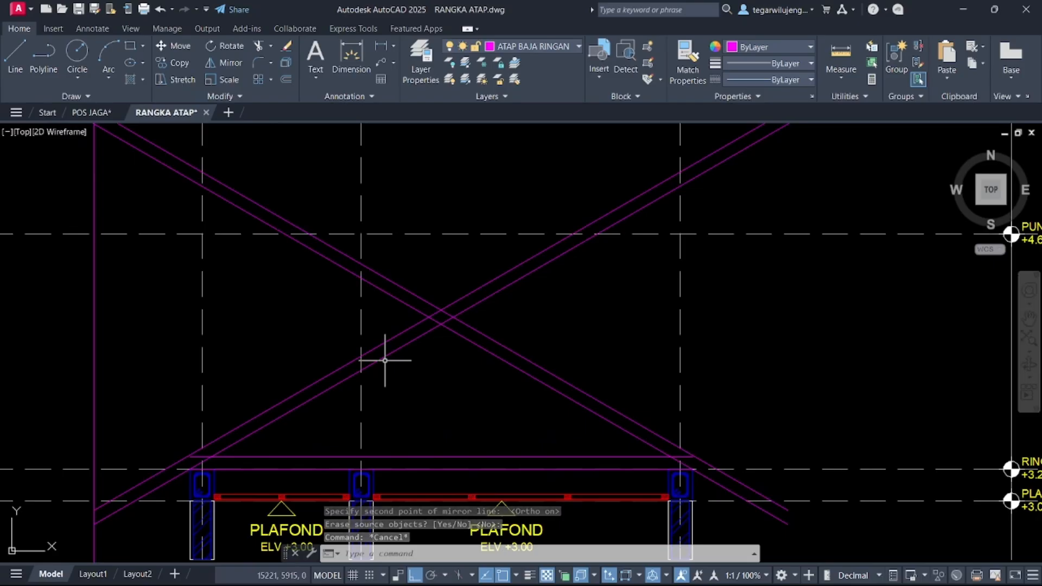
{"action": "middle_click_drag", "start_coordinate": [456, 341], "coordinate": [418, 274]}
{"action": "type", "text": "xl"}
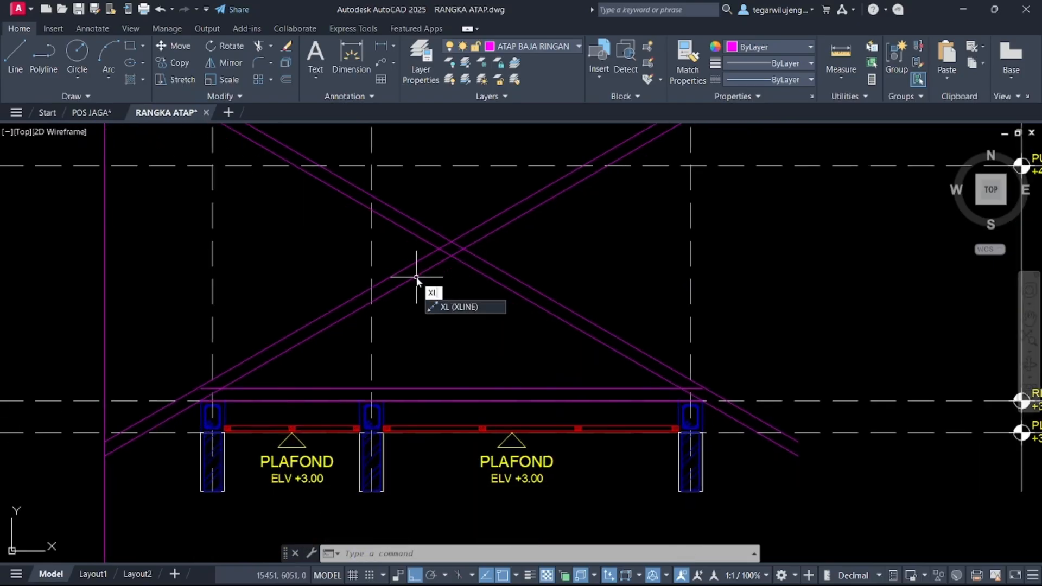
{"action": "key", "text": "Return"}
{"action": "type", "text": "V"}
{"action": "key", "text": "Return"}
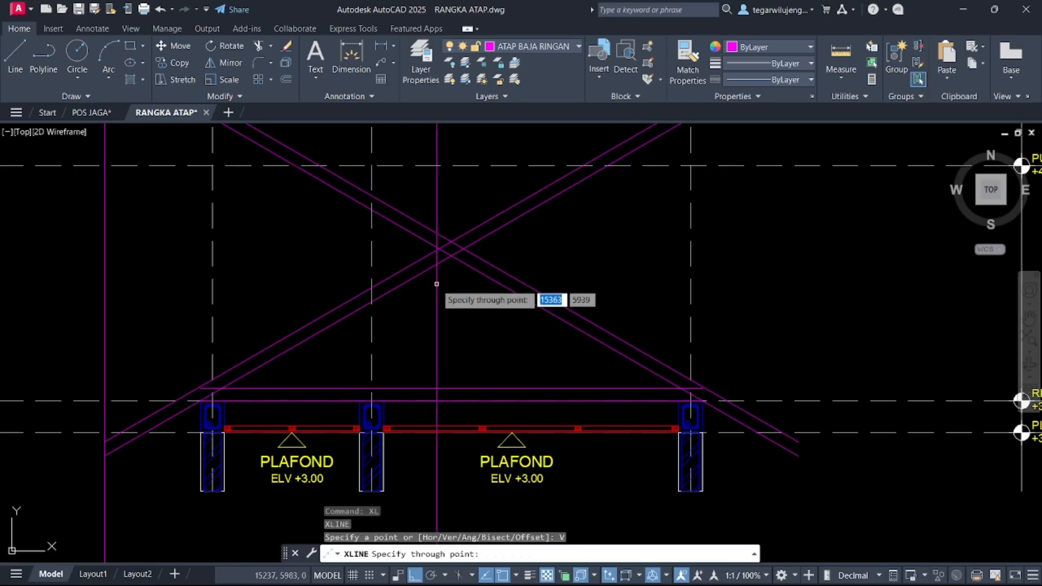
{"action": "left_click", "coordinate": [451, 248]}
{"action": "key", "text": "Escape"}
- Offset the central vertical construction line to the left twice in succession at 500 spacing
{"action": "left_click", "coordinate": [444, 325]}
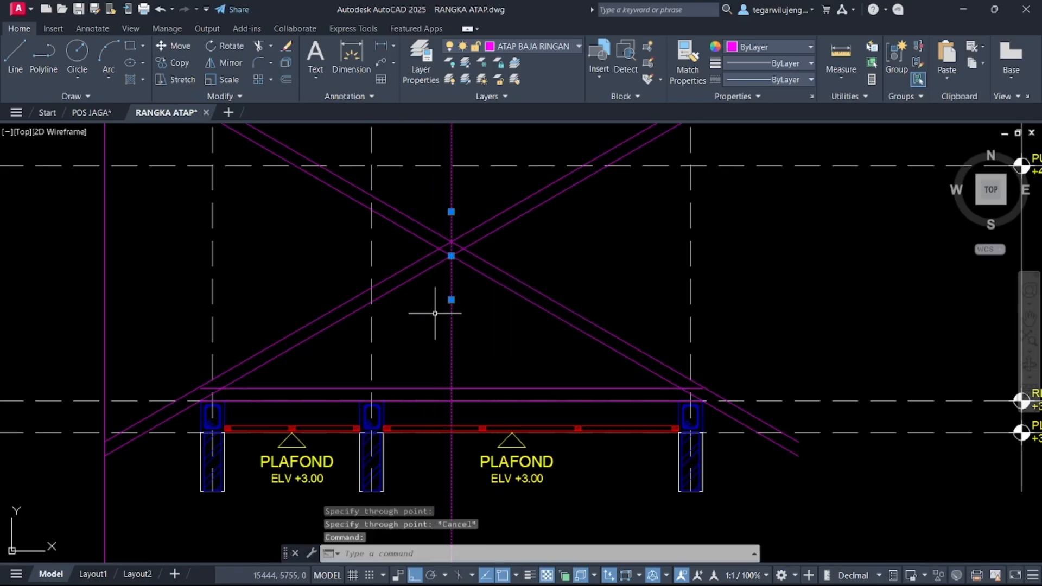
{"action": "type", "text": "o"}
{"action": "key", "text": "Return"}
{"action": "left_click", "coordinate": [451, 329]}
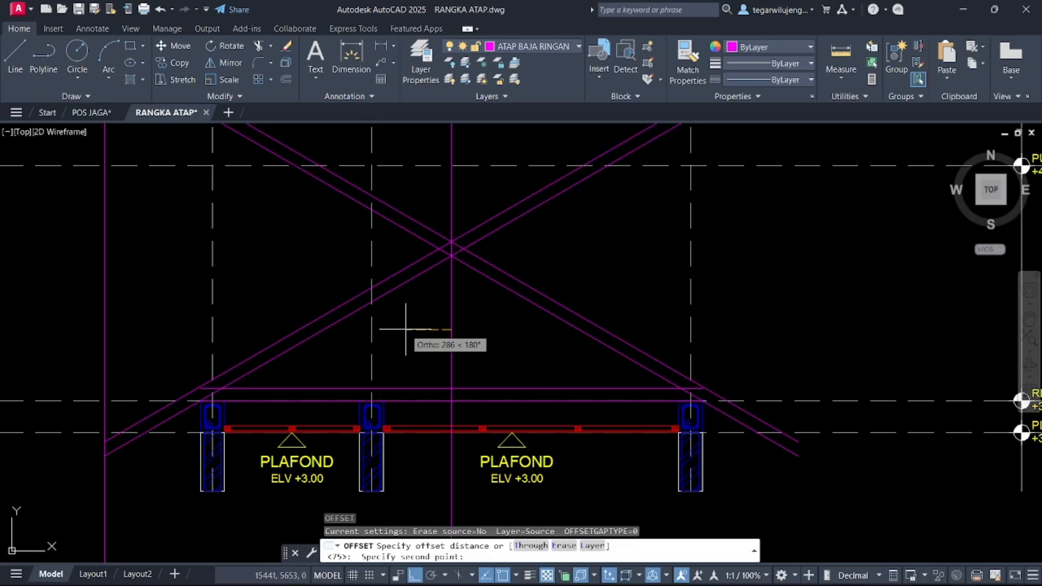
{"action": "type", "text": "500"}
{"action": "key", "text": "Return"}
{"action": "left_click", "coordinate": [372, 340]}
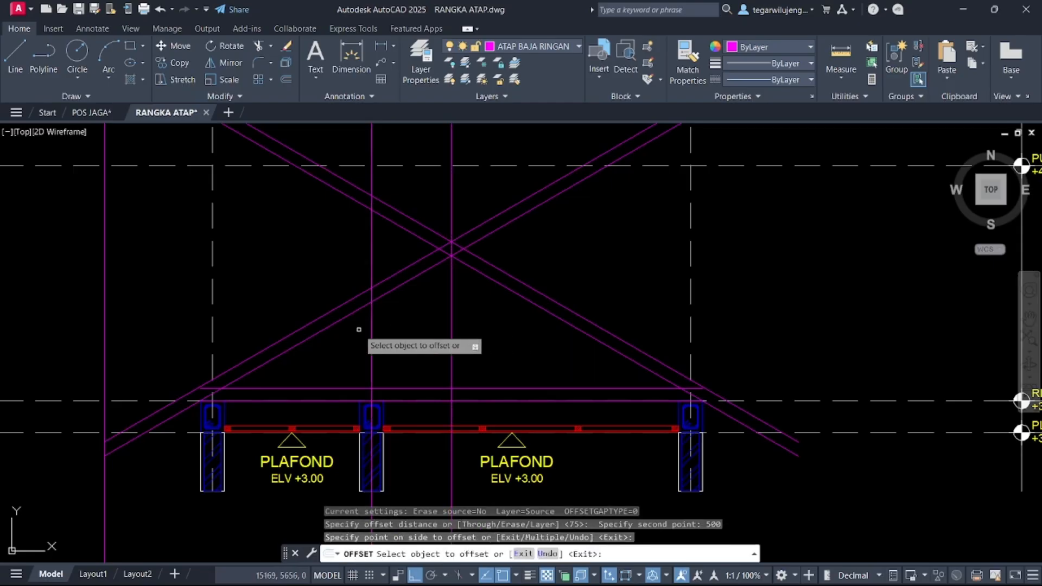
{"action": "left_click", "coordinate": [373, 341]}
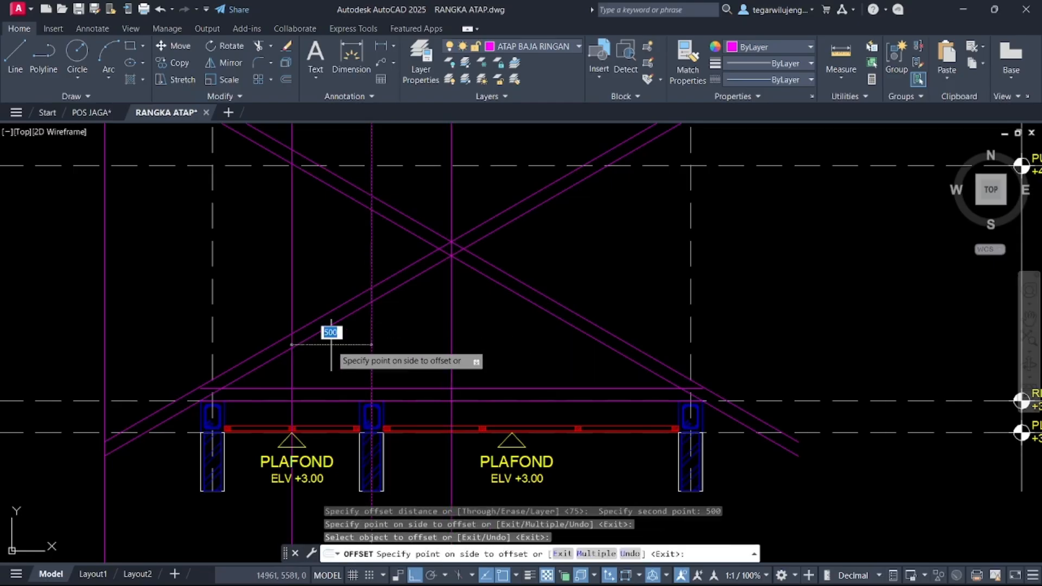
{"action": "key", "text": "Escape"}
{"action": "middle_click_drag", "start_coordinate": [460, 355], "coordinate": [511, 310]}
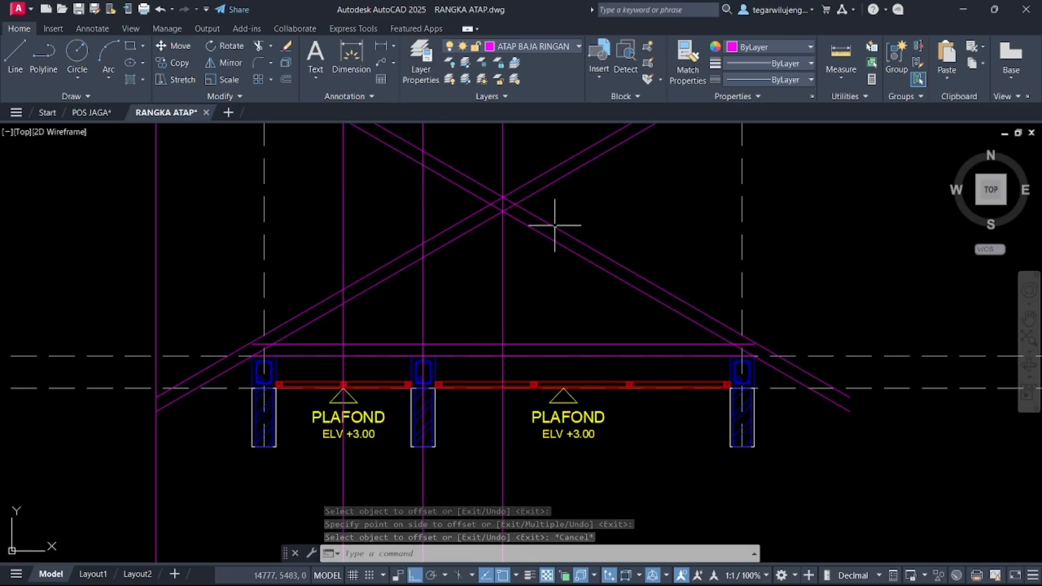
{"action": "middle_click_drag", "start_coordinate": [621, 259], "coordinate": [625, 274]}
{"action": "scroll", "coordinate": [449, 306], "scroll_direction": "up", "scroll_amount": 2}
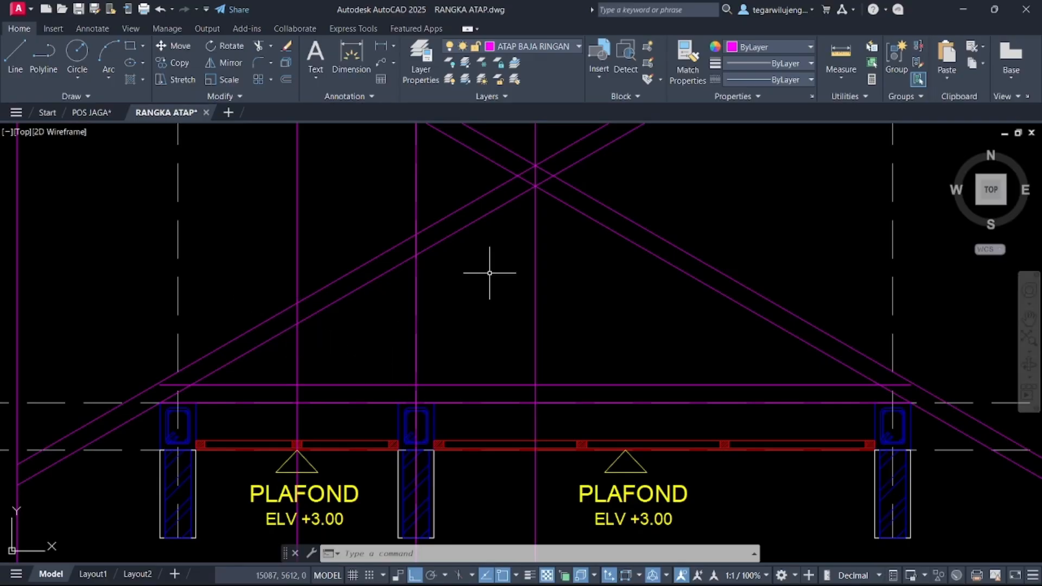
- Review the element offsets and caps of the STANDARD multiline style and accept them as they are
{"action": "middle_click_drag", "start_coordinate": [490, 273], "coordinate": [479, 295]}
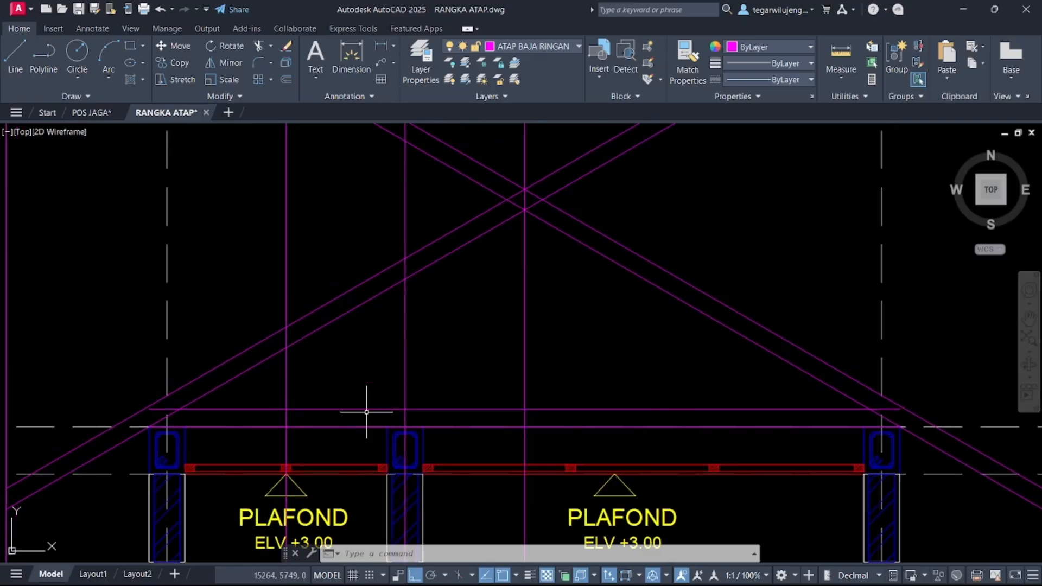
{"action": "type", "text": "MLSTY"}
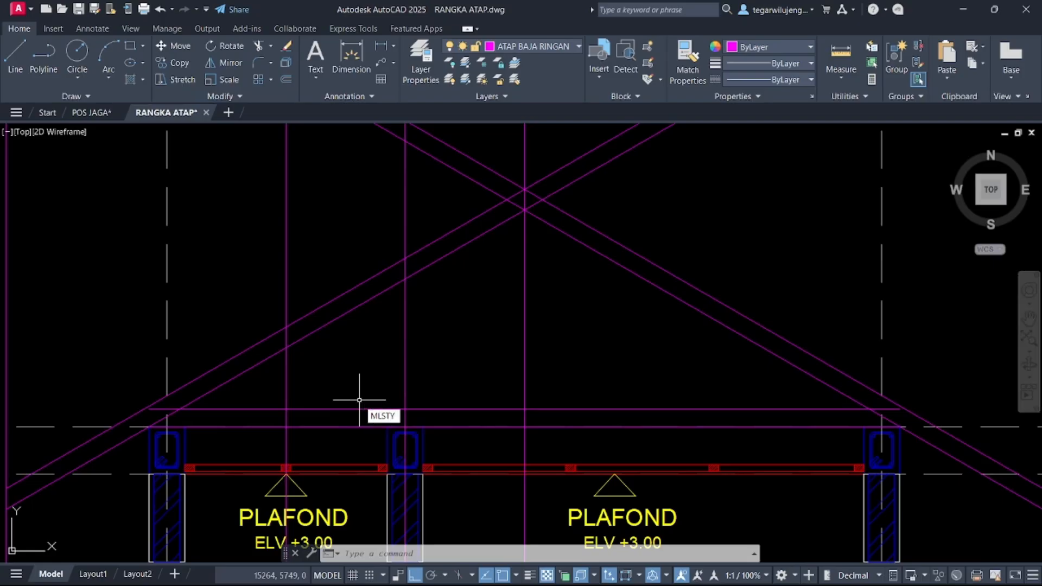
{"action": "key", "text": "Return"}
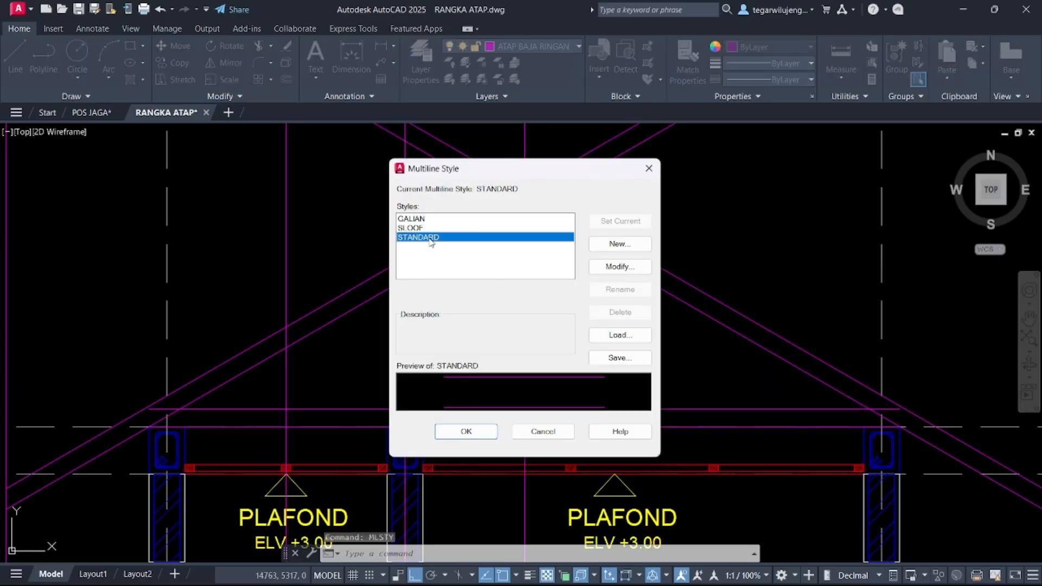
{"action": "left_click", "coordinate": [627, 268]}
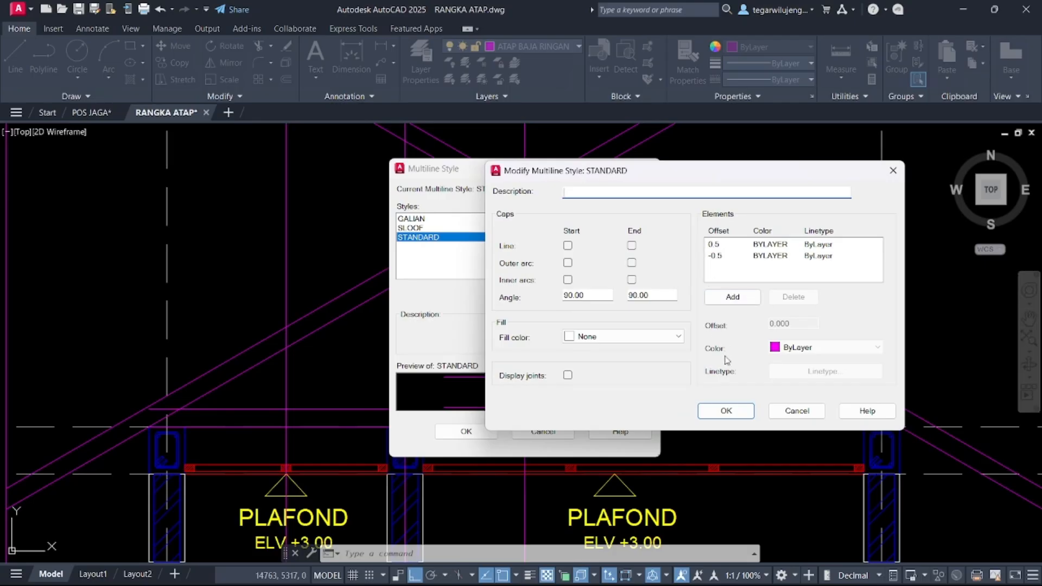
{"action": "left_click", "coordinate": [727, 411]}
{"action": "left_click", "coordinate": [467, 432]}
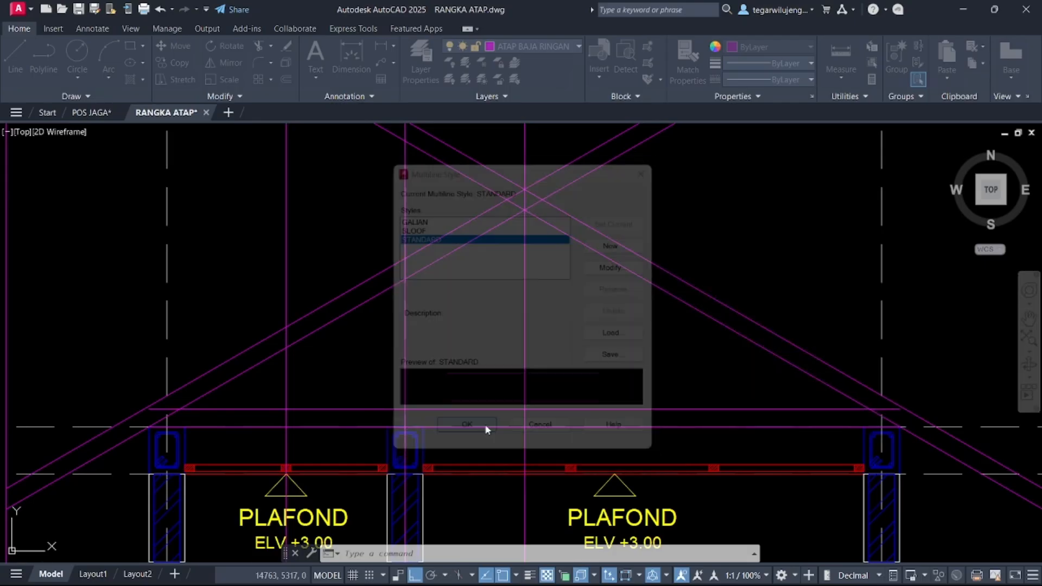
- Set the multiline scale to 75 and its justification to Bottom
{"action": "middle_click_drag", "start_coordinate": [483, 350], "coordinate": [449, 325]}
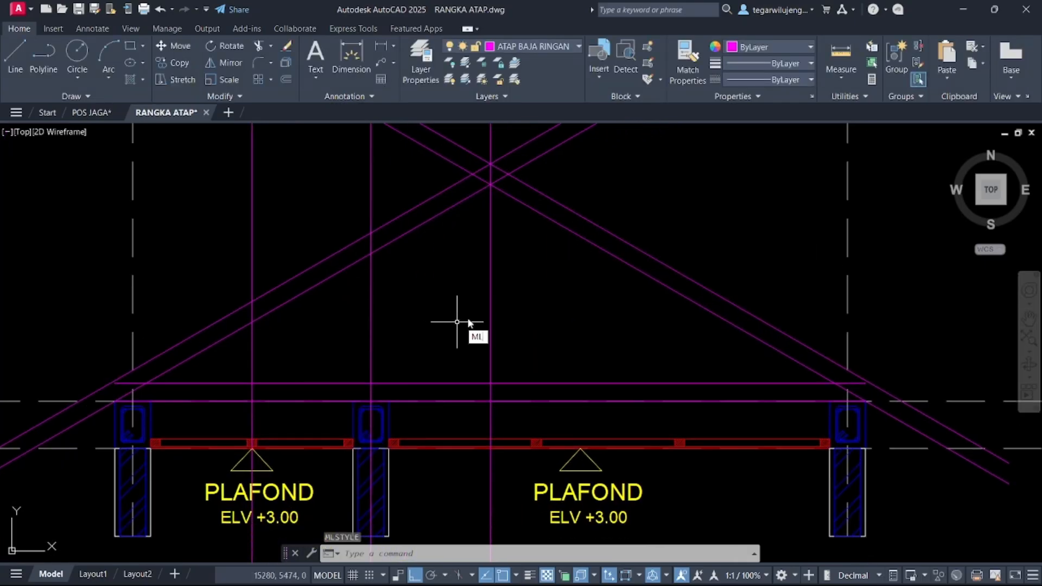
{"action": "type", "text": "ML"}
{"action": "key", "text": "Return"}
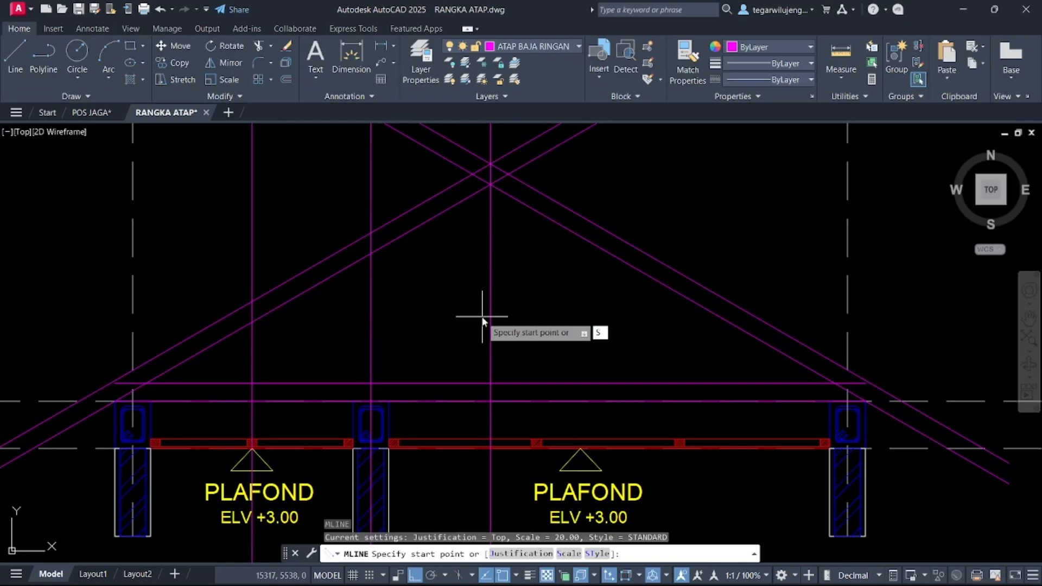
{"action": "key", "text": "Return"}
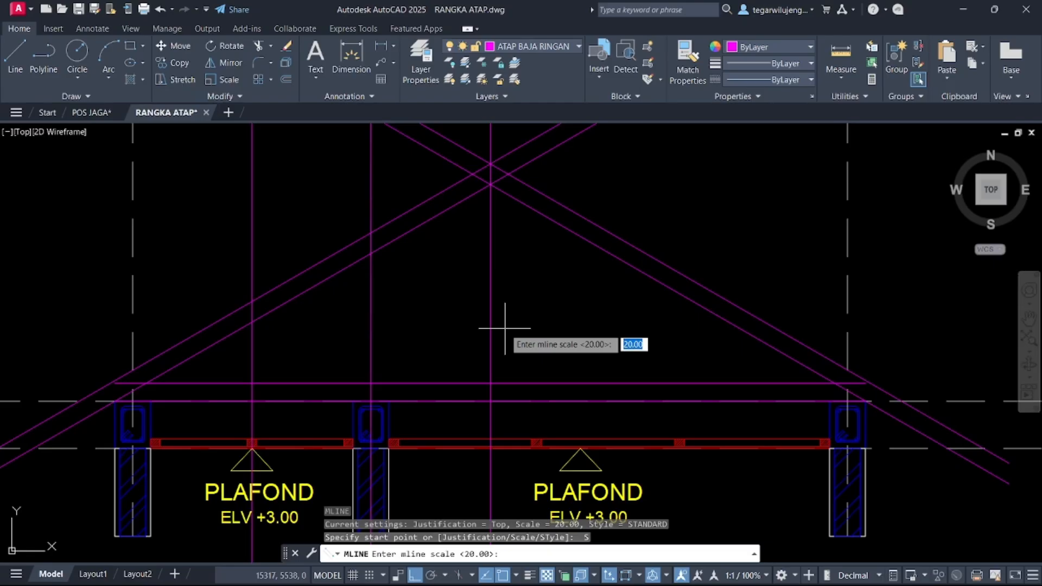
{"action": "key", "text": "Return"}
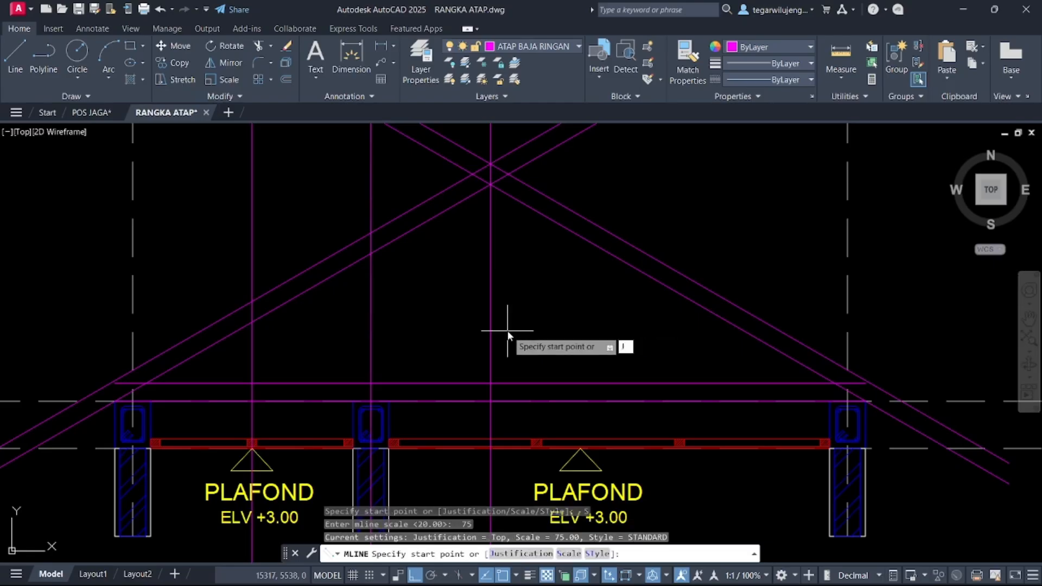
{"action": "key", "text": "Return"}
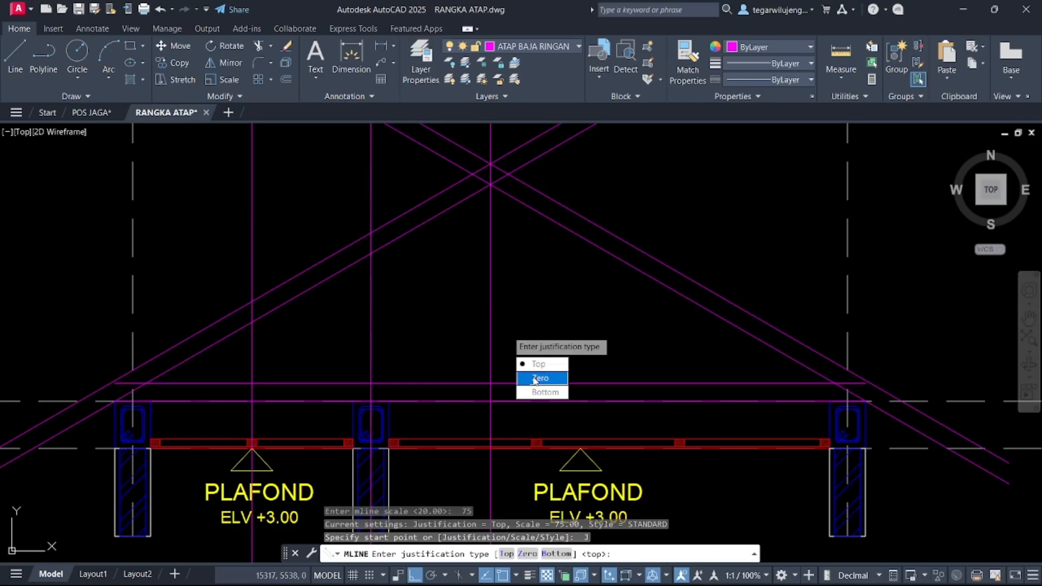
{"action": "type", "text": "B"}
{"action": "key", "text": "Return"}
- Draw a sloped multiline web member from the bottom chord above the middle column to the rafters' lower-edge crossing, with Ortho off
{"action": "left_click", "coordinate": [372, 412]}
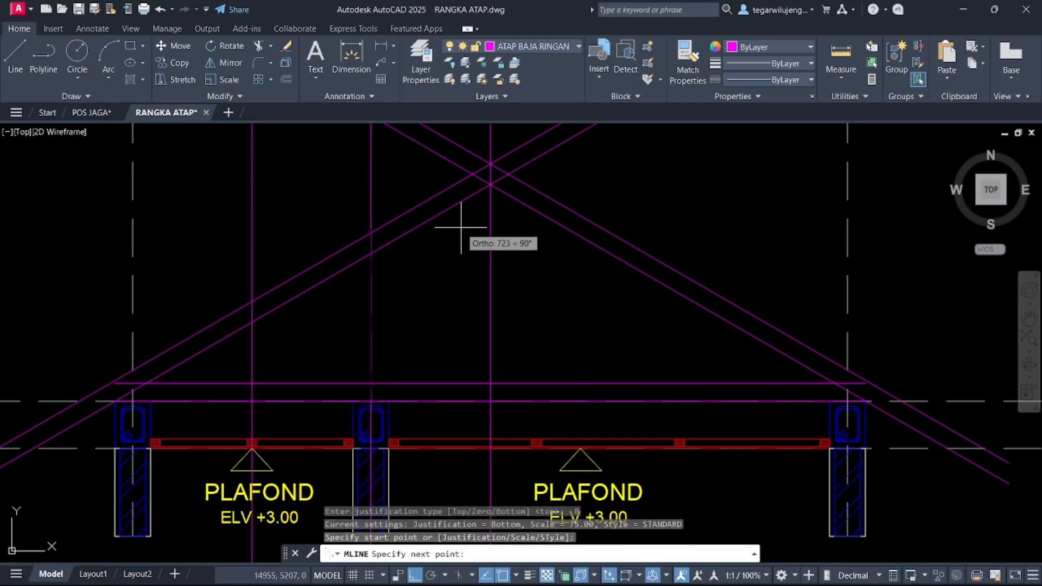
{"action": "key", "text": "F8"}
{"action": "scroll", "coordinate": [481, 197], "scroll_direction": "up", "scroll_amount": 1}
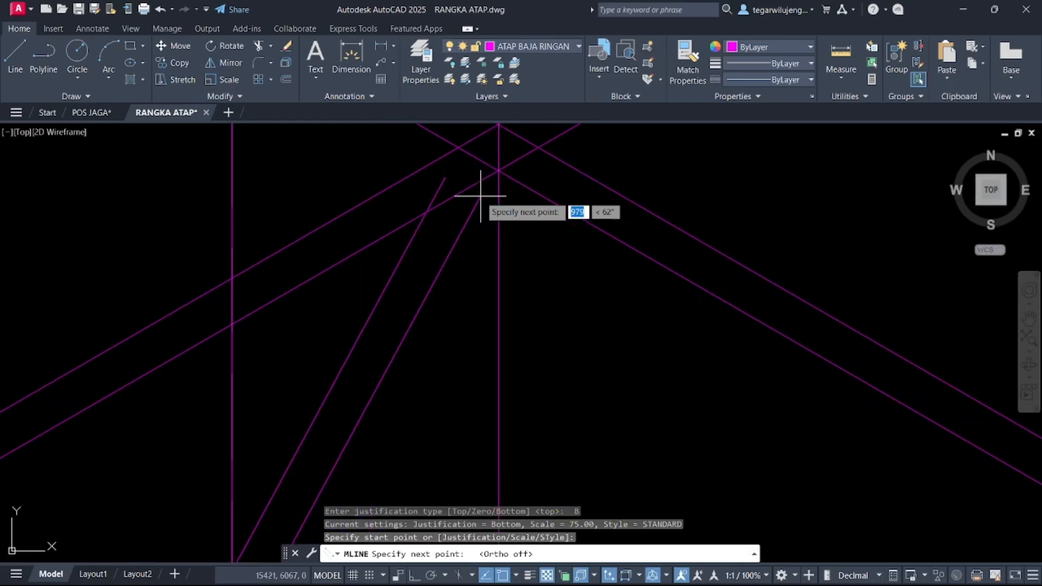
{"action": "left_click", "coordinate": [498, 171]}
{"action": "key", "text": "Return"}
{"action": "scroll", "coordinate": [463, 234], "scroll_direction": "down", "scroll_amount": 3}
{"action": "middle_click_drag", "start_coordinate": [470, 218], "coordinate": [518, 153]}
{"action": "scroll", "coordinate": [400, 254], "scroll_direction": "up", "scroll_amount": 1}
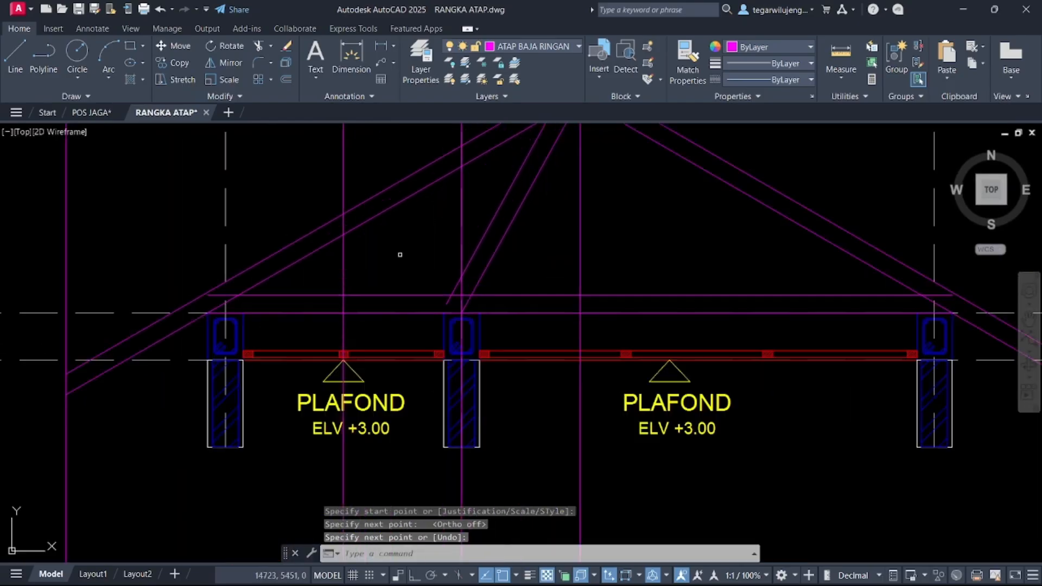
- Draw a second multiline web member from the middle column to the left rafter's lower edge at the leftmost web construction line
{"action": "key", "text": "Return"}
{"action": "left_click", "coordinate": [461, 336]}
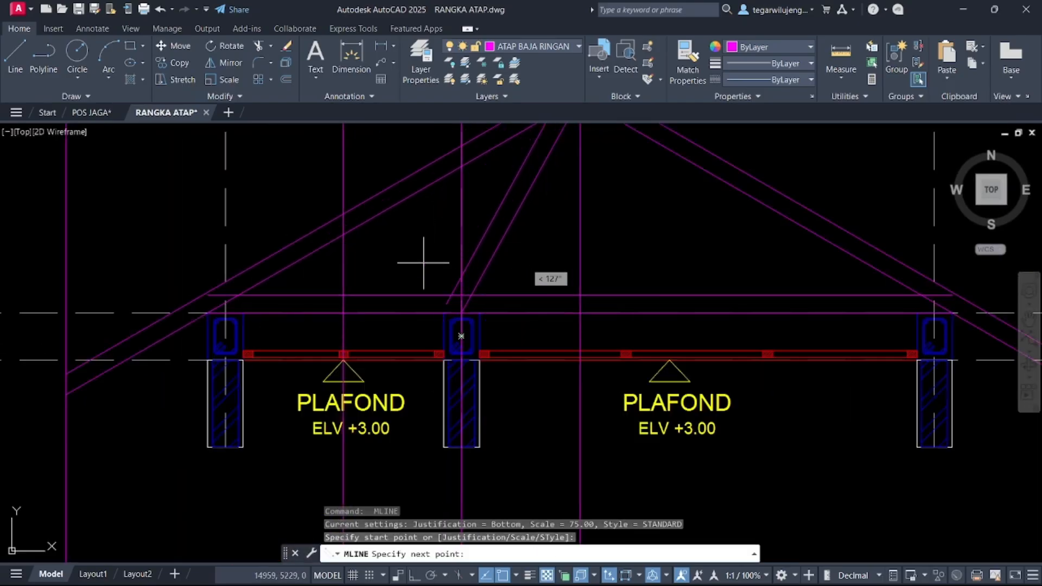
{"action": "left_click", "coordinate": [462, 313]}
{"action": "scroll", "coordinate": [454, 272], "scroll_direction": "up", "scroll_amount": 1}
{"action": "scroll", "coordinate": [325, 291], "scroll_direction": "up", "scroll_amount": 4}
{"action": "key", "text": "Escape"}
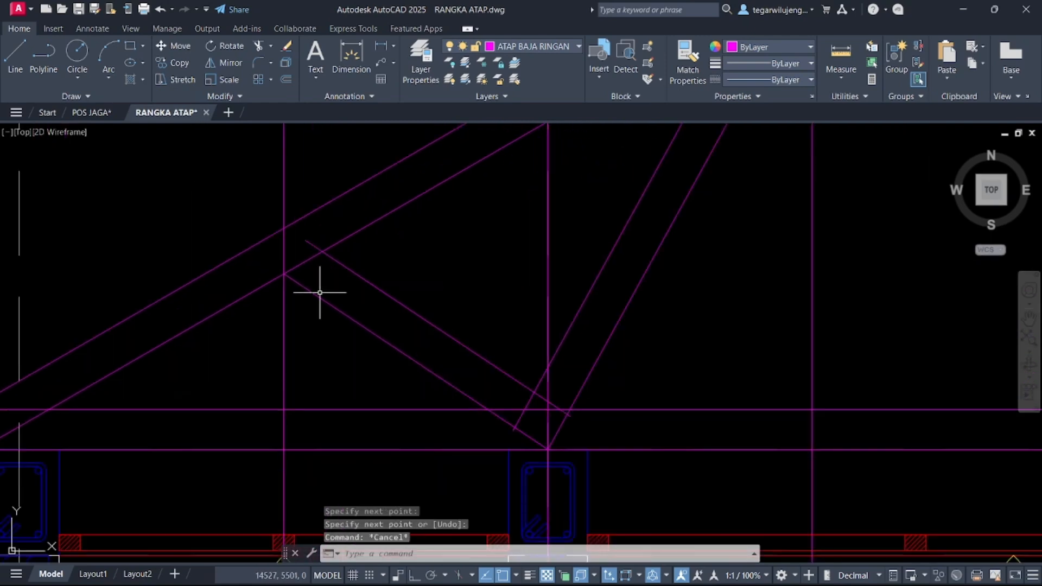
- Stretch the upper end of the short left web member so that it reaches into the left rafter
{"action": "left_click", "coordinate": [318, 291]}
{"action": "left_click", "coordinate": [284, 272]}
{"action": "left_click", "coordinate": [284, 274]}
{"action": "scroll", "coordinate": [272, 261], "scroll_direction": "up", "scroll_amount": 4}
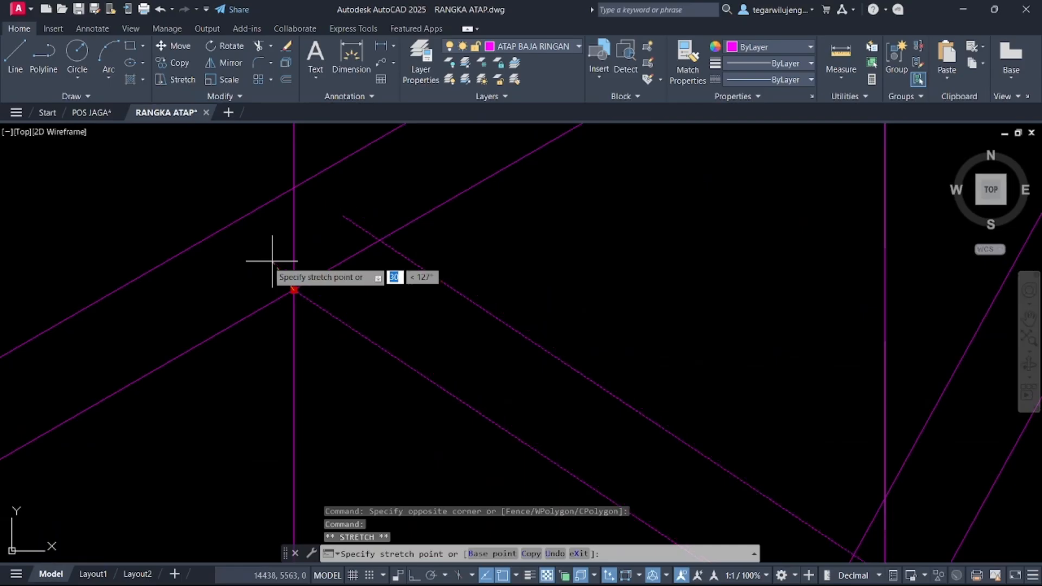
{"action": "left_click", "coordinate": [253, 262]}
{"action": "scroll", "coordinate": [253, 271], "scroll_direction": "down", "scroll_amount": 4}
- Stretch the short web member's lower end to the left along the bottom chord's lower line, away from the column axis
{"action": "middle_click_drag", "start_coordinate": [347, 316], "coordinate": [266, 235]}
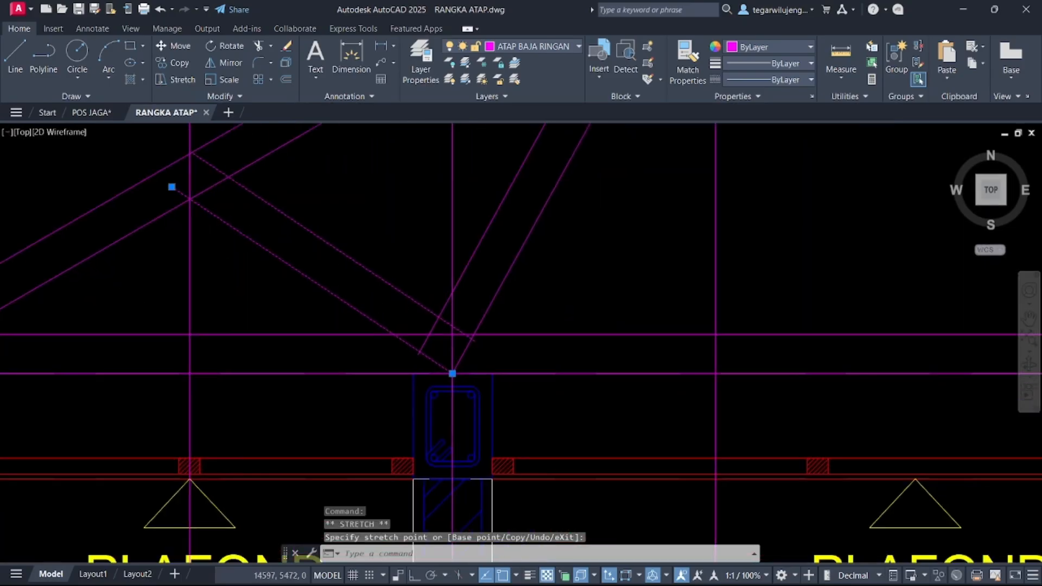
{"action": "scroll", "coordinate": [454, 373], "scroll_direction": "up", "scroll_amount": 5}
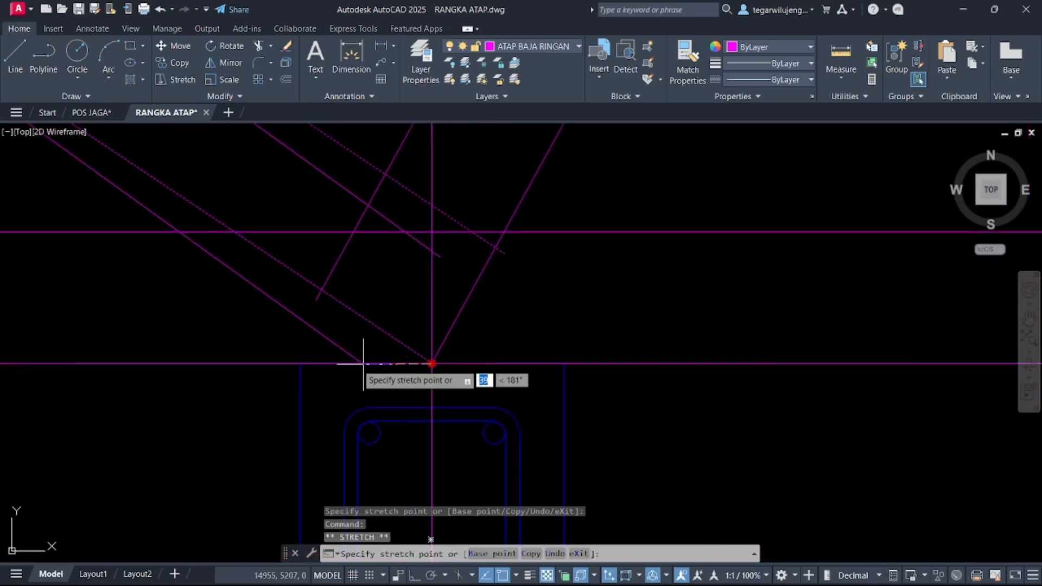
{"action": "left_click", "coordinate": [285, 363]}
{"action": "key", "text": "Escape"}
- Stretch the long web member's lower end to the right along the bottom chord's lower line, near the middle column's edge
{"action": "left_click", "coordinate": [459, 311]}
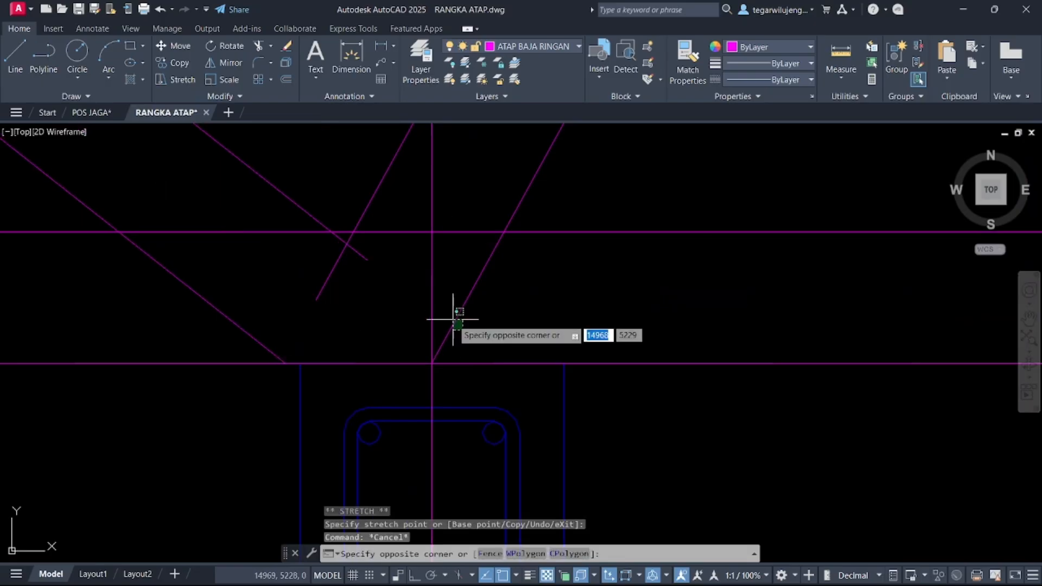
{"action": "left_click", "coordinate": [451, 324]}
{"action": "left_click", "coordinate": [432, 364]}
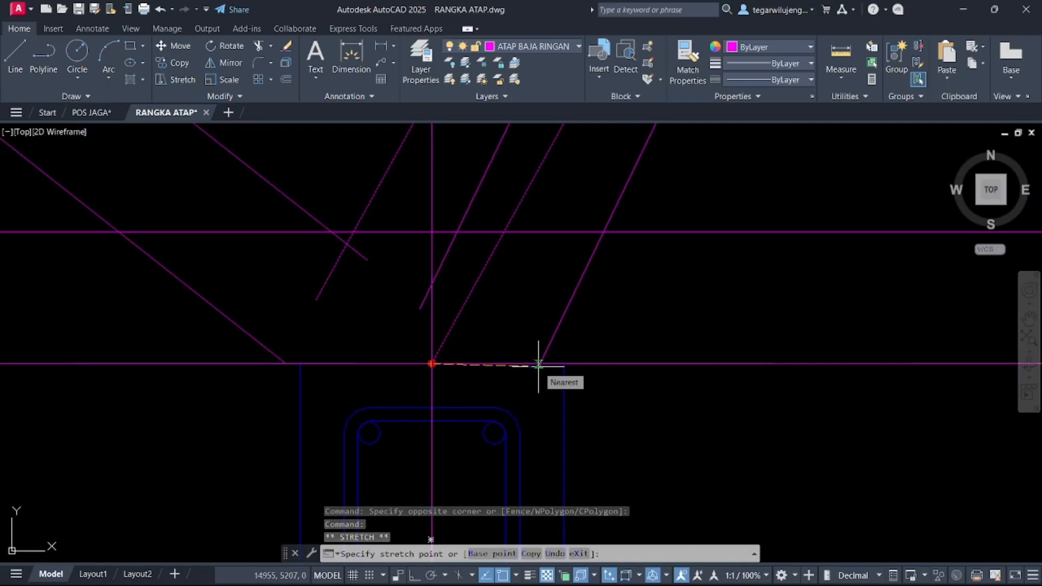
{"action": "key", "text": "Escape"}
- Delete the three vertical web construction lines, the middle column's grid line and the vertical overhang line left of the building
{"action": "scroll", "coordinate": [509, 282], "scroll_direction": "down", "scroll_amount": 7}
{"action": "middle_click_drag", "start_coordinate": [480, 251], "coordinate": [422, 470]}
{"action": "scroll", "coordinate": [467, 326], "scroll_direction": "down", "scroll_amount": 6}
{"action": "left_click", "coordinate": [508, 278]}
{"action": "left_click", "coordinate": [360, 204]}
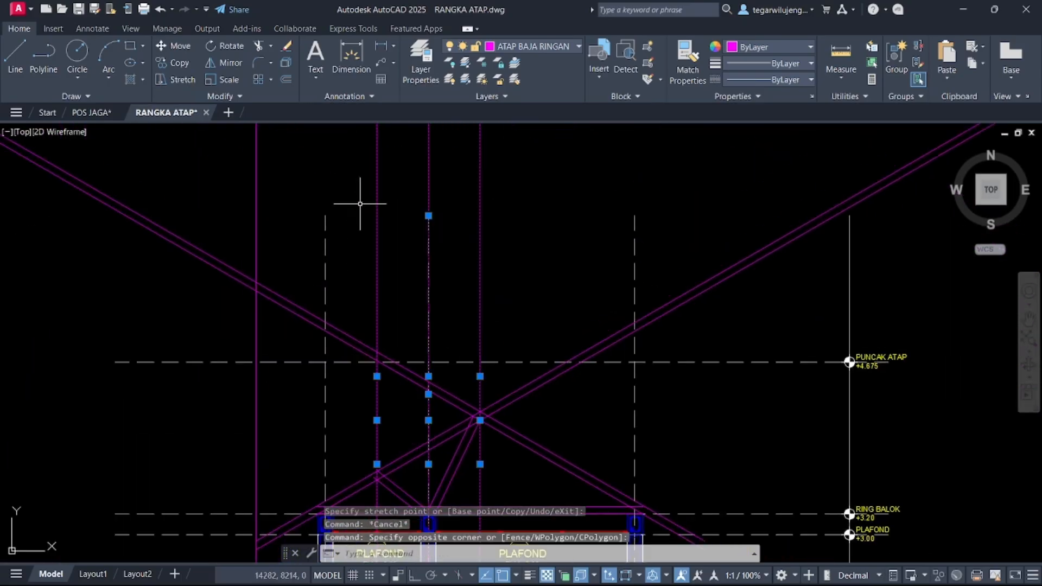
{"action": "key", "text": "Delete"}
{"action": "middle_click_drag", "start_coordinate": [281, 262], "coordinate": [283, 188]}
{"action": "left_click", "coordinate": [276, 180]}
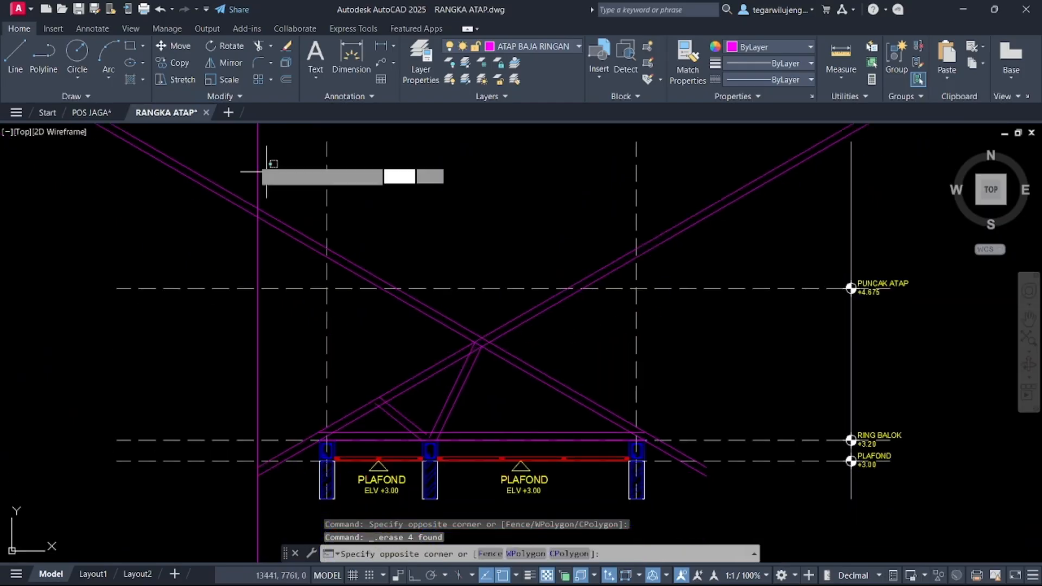
{"action": "left_click", "coordinate": [251, 157]}
{"action": "key", "text": "Delete"}
- Close the upper end of the long web member at the ridge with a line across its two edges
{"action": "scroll", "coordinate": [476, 333], "scroll_direction": "up", "scroll_amount": 4}
{"action": "middle_click_drag", "start_coordinate": [486, 336], "coordinate": [479, 219]}
{"action": "middle_click_drag", "start_coordinate": [447, 328], "coordinate": [439, 305]}
{"action": "type", "text": "l"}
{"action": "key", "text": "Return"}
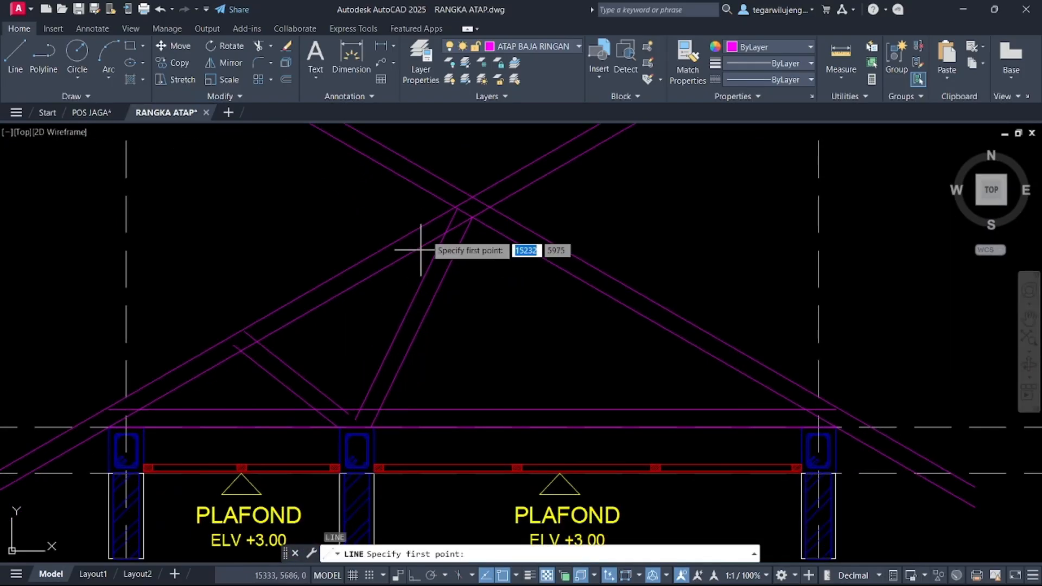
{"action": "scroll", "coordinate": [478, 235], "scroll_direction": "up", "scroll_amount": 3}
{"action": "left_click", "coordinate": [469, 218]}
{"action": "left_click", "coordinate": [516, 247]}
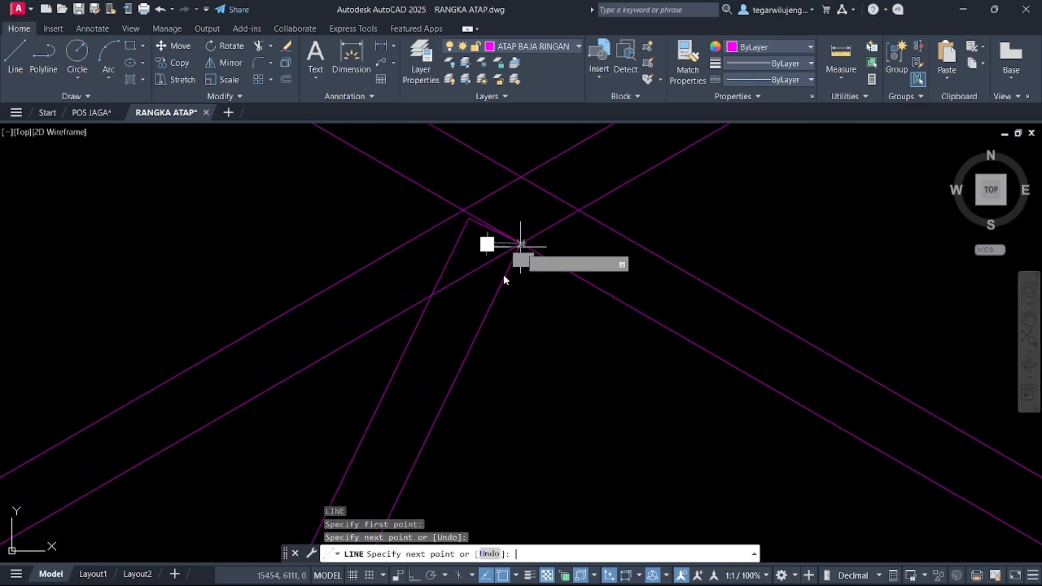
{"action": "key", "text": "Return"}
- Close the lower ends of both web members above the middle column with short lines across their edges
{"action": "scroll", "coordinate": [482, 156], "scroll_direction": "down", "scroll_amount": 8}
{"action": "scroll", "coordinate": [405, 277], "scroll_direction": "up", "scroll_amount": 4}
{"action": "type", "text": "l"}
{"action": "key", "text": "Return"}
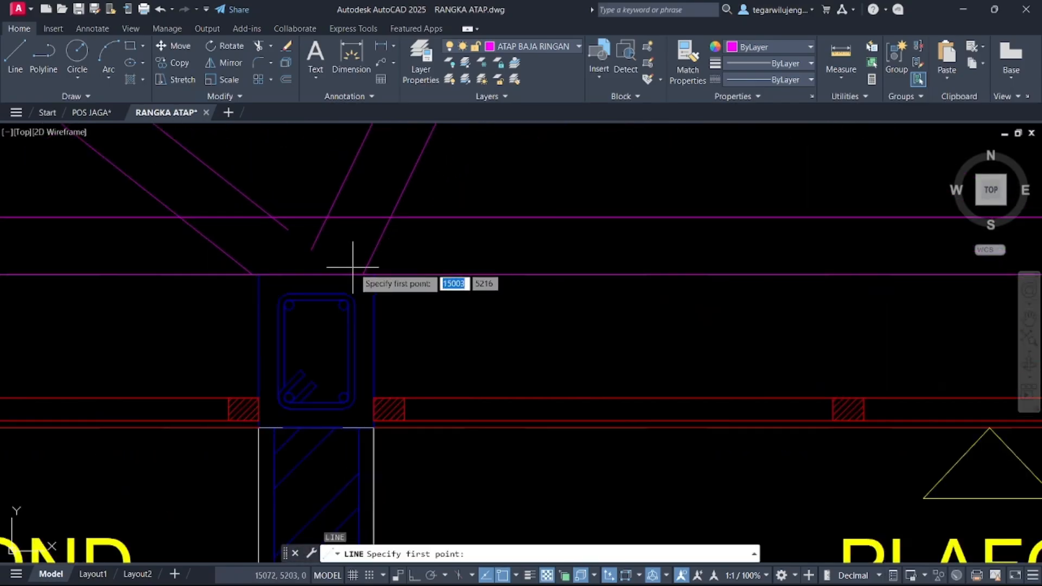
{"action": "left_click", "coordinate": [363, 275]}
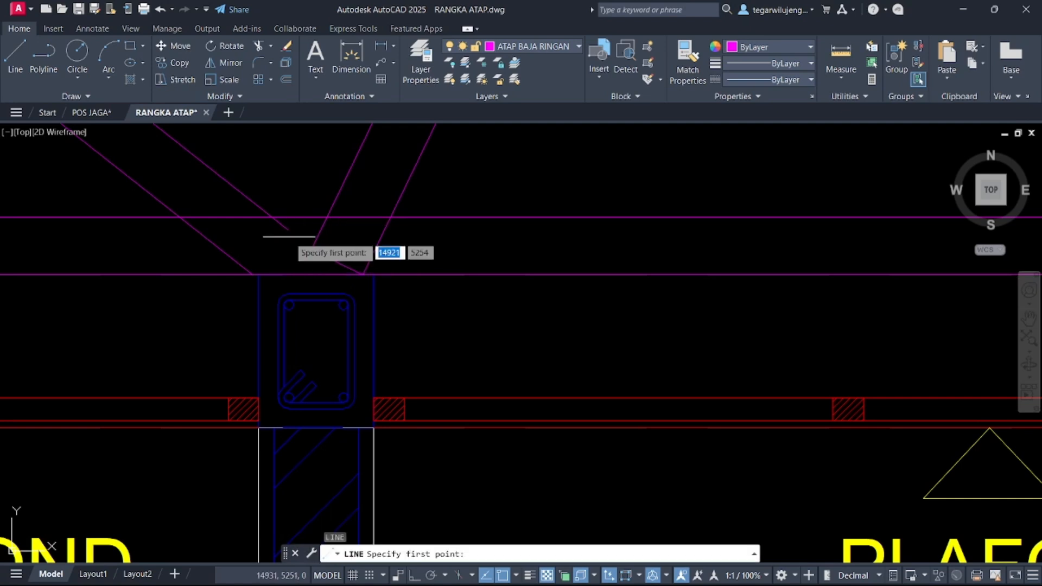
{"action": "scroll", "coordinate": [235, 285], "scroll_direction": "down", "scroll_amount": 4}
{"action": "middle_click_drag", "start_coordinate": [234, 285], "coordinate": [423, 357]}
{"action": "key", "text": "Return"}
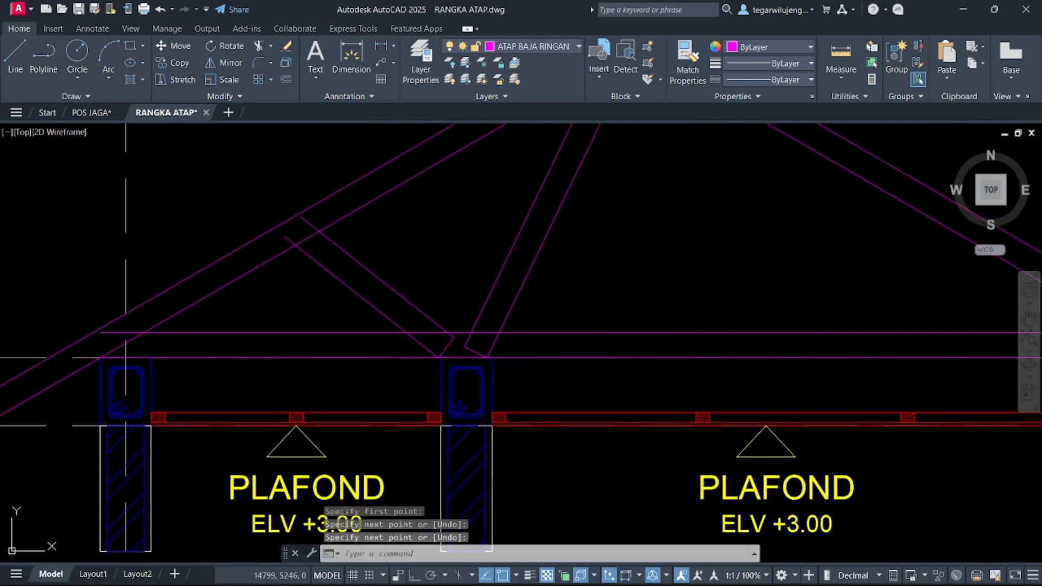
- Close the upper end of the short left web member with a line across its two edges
{"action": "key", "text": "Return"}
{"action": "left_click", "coordinate": [301, 218]}
{"action": "left_click", "coordinate": [285, 237]}
{"action": "key", "text": "Return"}
{"action": "scroll", "coordinate": [336, 224], "scroll_direction": "down", "scroll_amount": 3}
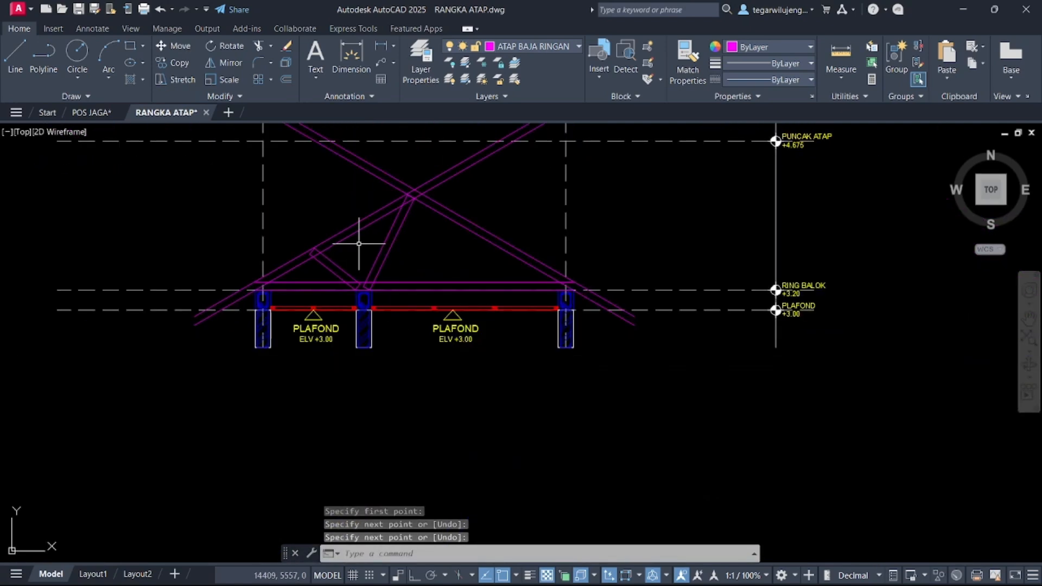
- Trim the rafter lines that extend upward beyond the ridge crossing on both sides
{"action": "middle_click_drag", "start_coordinate": [531, 321], "coordinate": [526, 300]}
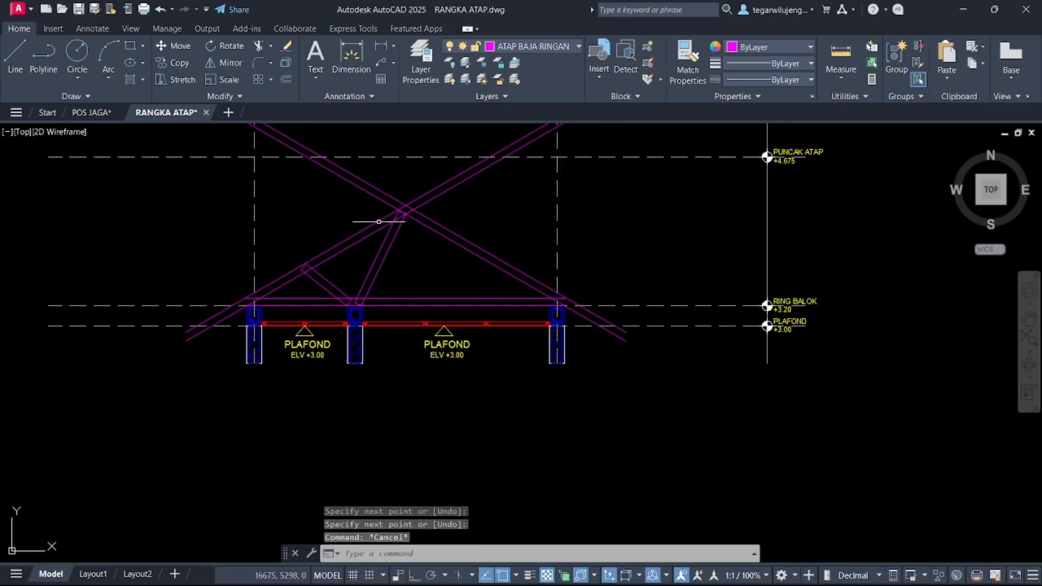
{"action": "type", "text": "TR"}
{"action": "key", "text": "Return"}
{"action": "scroll", "coordinate": [432, 217], "scroll_direction": "up", "scroll_amount": 5}
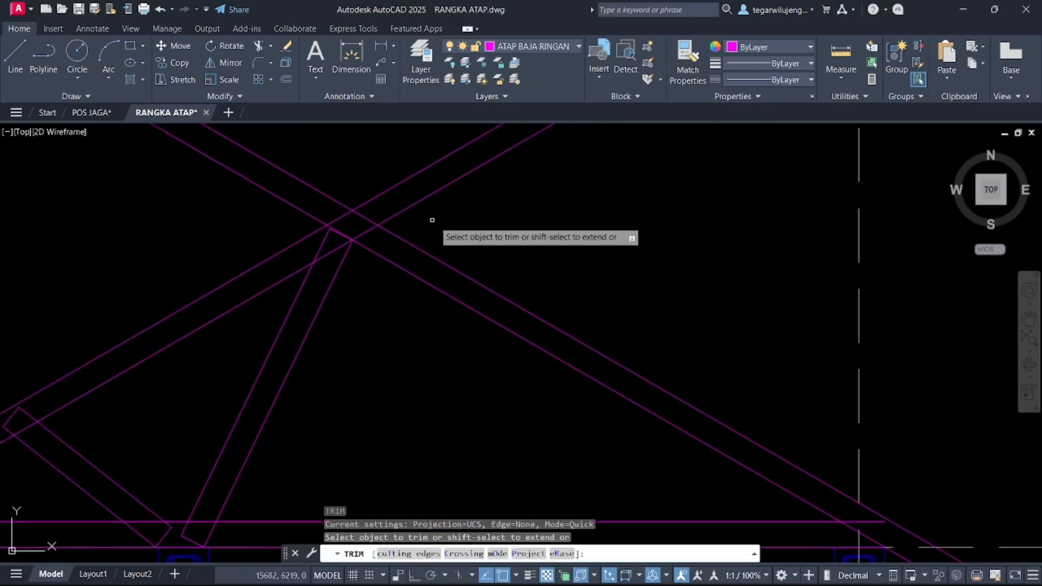
{"action": "mouse_move", "coordinate": [433, 223]}
{"action": "left_mouse_down"}
{"action": "mouse_move", "coordinate": [393, 167]}
{"action": "mouse_move", "coordinate": [249, 202]}
{"action": "left_mouse_up"}
- Trim both ends of the bottom chord's upper line back to the lower edges of the left and right rafters
{"action": "scroll", "coordinate": [331, 203], "scroll_direction": "down", "scroll_amount": 4}
{"action": "middle_click_drag", "start_coordinate": [331, 203], "coordinate": [381, 121]}
{"action": "middle_click_drag", "start_coordinate": [243, 276], "coordinate": [316, 249]}
{"action": "scroll", "coordinate": [228, 244], "scroll_direction": "up", "scroll_amount": 5}
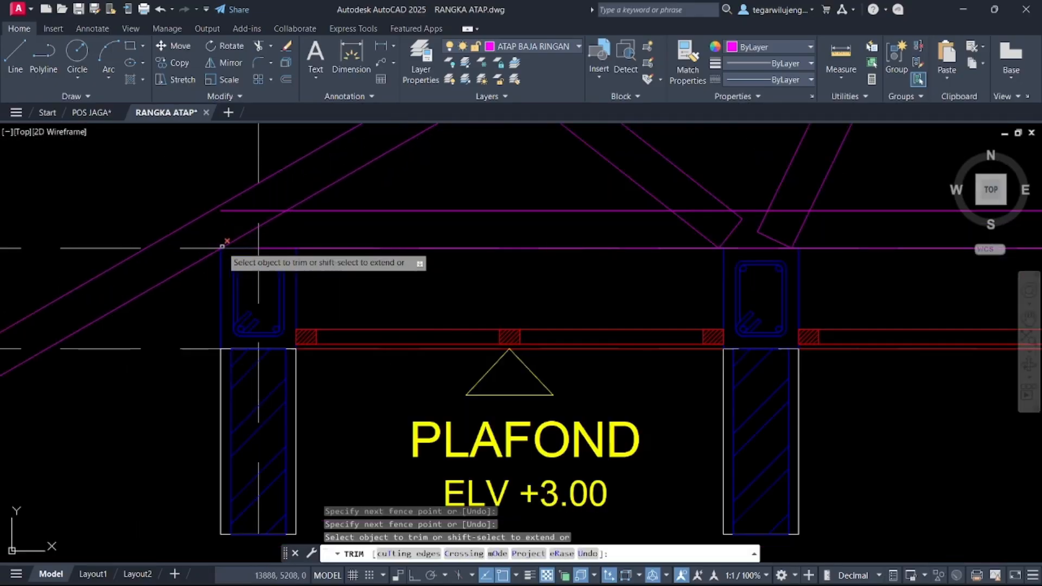
{"action": "left_click", "coordinate": [237, 211]}
{"action": "left_click", "coordinate": [272, 211]}
{"action": "scroll", "coordinate": [230, 231], "scroll_direction": "down", "scroll_amount": 5}
{"action": "middle_click_drag", "start_coordinate": [663, 218], "coordinate": [550, 214]}
{"action": "scroll", "coordinate": [576, 216], "scroll_direction": "up", "scroll_amount": 5}
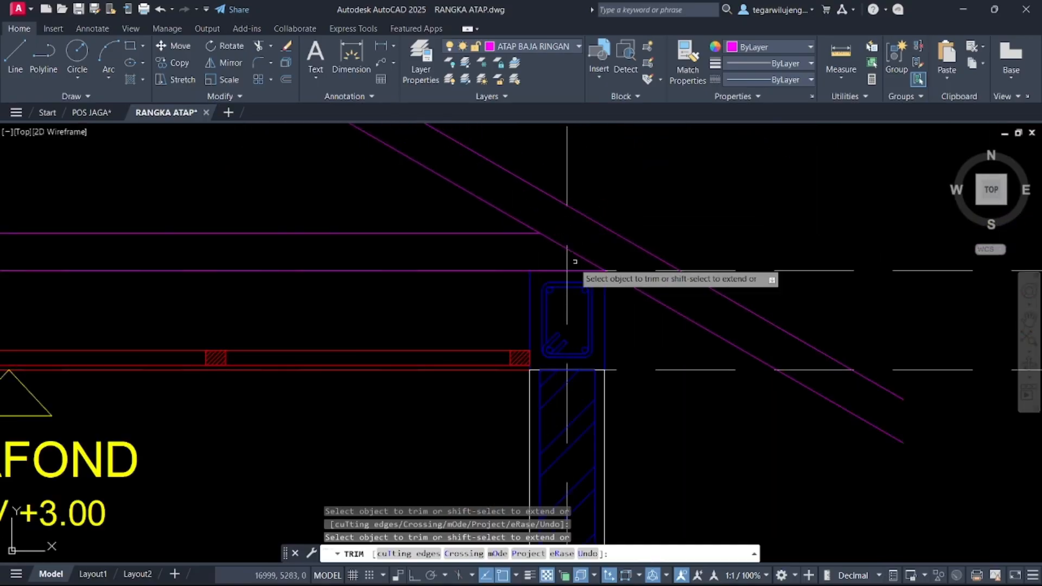
- Trim the leftover rafter line segments inside the ridge joint so that the rafters' lower edges meet at a point
{"action": "scroll", "coordinate": [597, 261], "scroll_direction": "down", "scroll_amount": 5}
{"action": "middle_click_drag", "start_coordinate": [298, 142], "coordinate": [396, 256]}
{"action": "scroll", "coordinate": [396, 255], "scroll_direction": "up", "scroll_amount": 2}
{"action": "scroll", "coordinate": [423, 232], "scroll_direction": "up", "scroll_amount": 3}
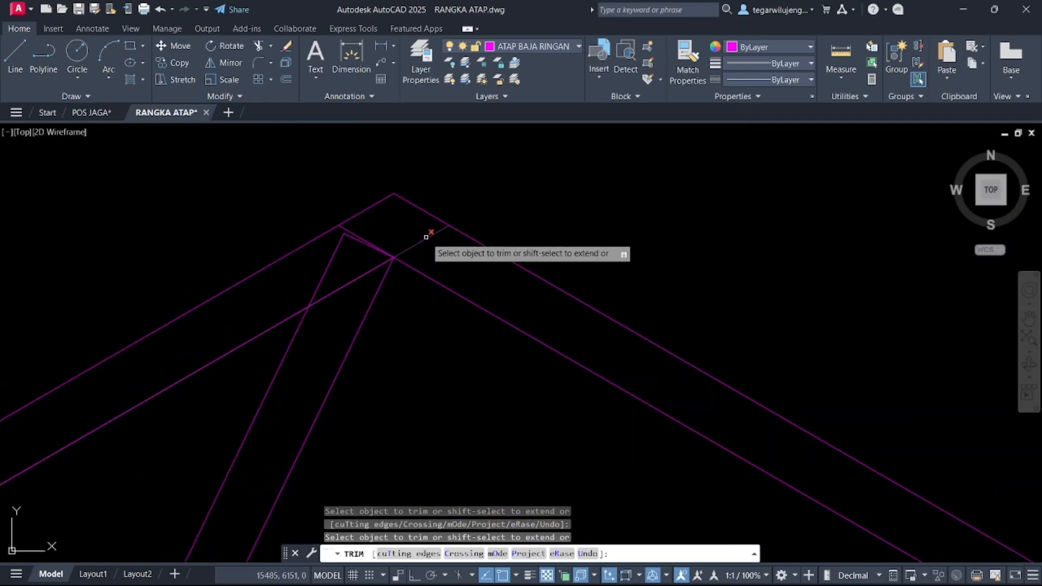
{"action": "left_click", "coordinate": [345, 229]}
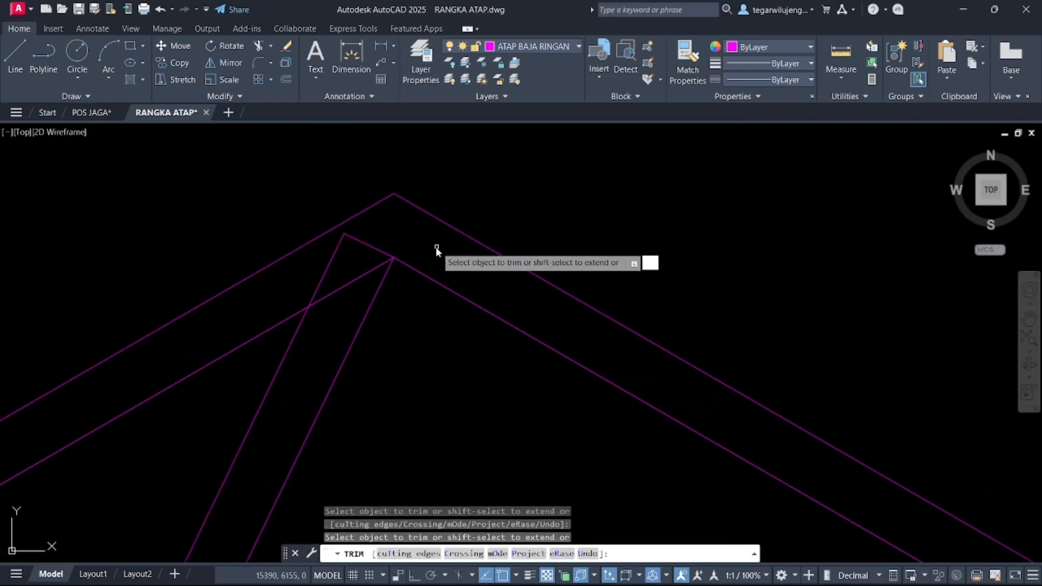
{"action": "key", "text": "Escape"}
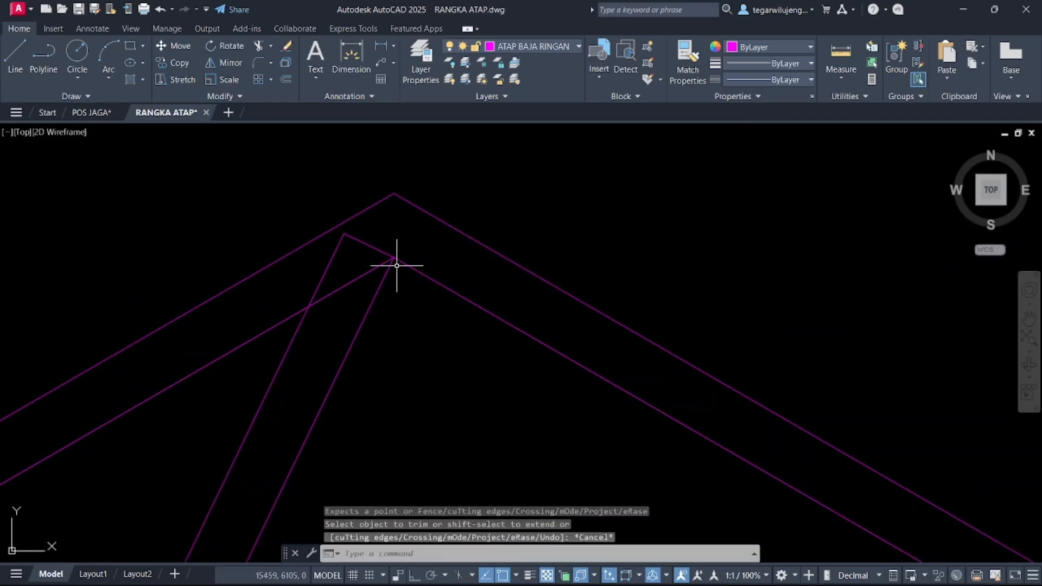
- Draw a vertical line at the ridge joint from the rafters' lower intersection up to the apex
{"action": "type", "text": "l"}
{"action": "key", "text": "Return"}
{"action": "left_click", "coordinate": [393, 257]}
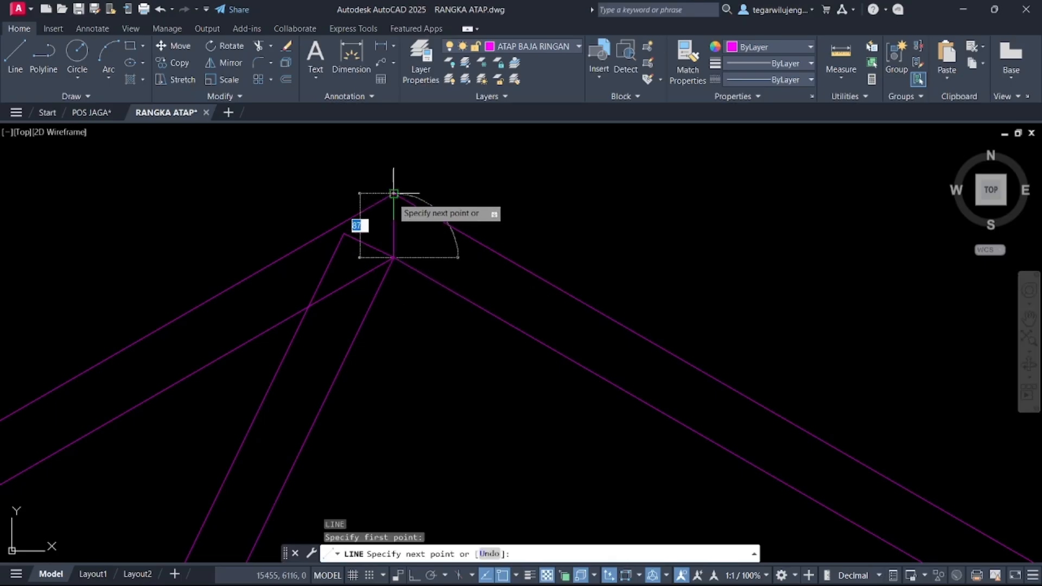
{"action": "left_click", "coordinate": [394, 194]}
{"action": "scroll", "coordinate": [461, 203], "scroll_direction": "down", "scroll_amount": 4}
{"action": "key", "text": "Escape"}
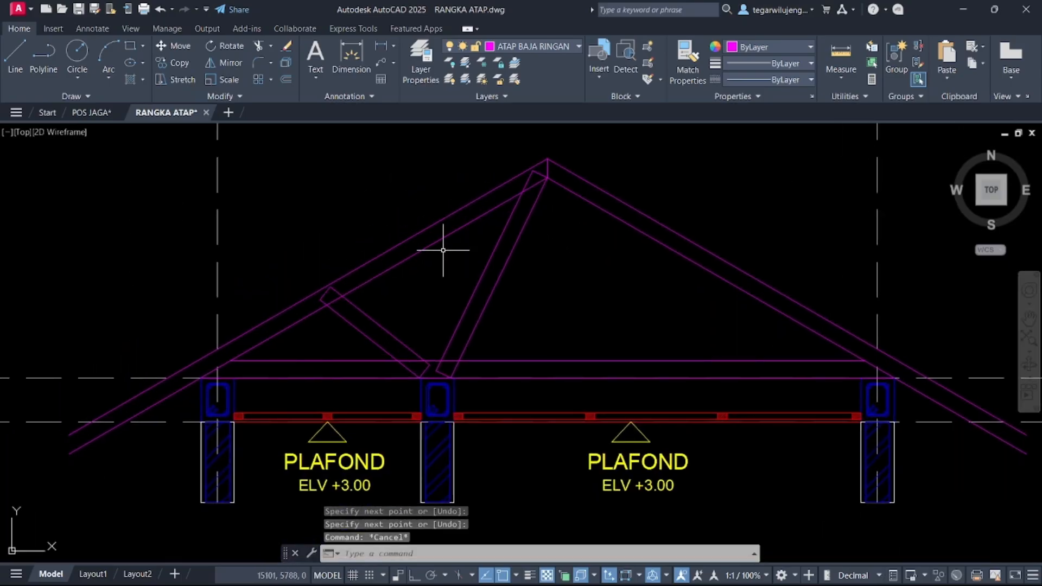
- Close the lower eaves end of the left rafter with a line between its two edges
{"action": "middle_click_drag", "start_coordinate": [443, 251], "coordinate": [485, 268]}
{"action": "key", "text": "Return"}
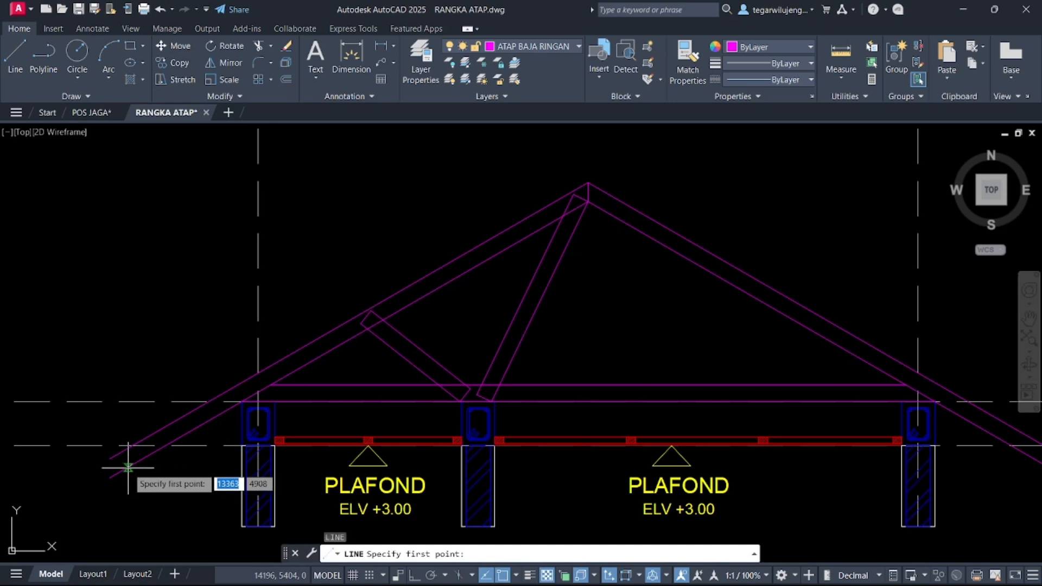
{"action": "left_click", "coordinate": [110, 459]}
{"action": "key", "text": "Return"}
- Turn on Ortho and draw a 30 long horizontal line in the empty space above the left rafter
{"action": "middle_click_drag", "start_coordinate": [609, 236], "coordinate": [550, 359]}
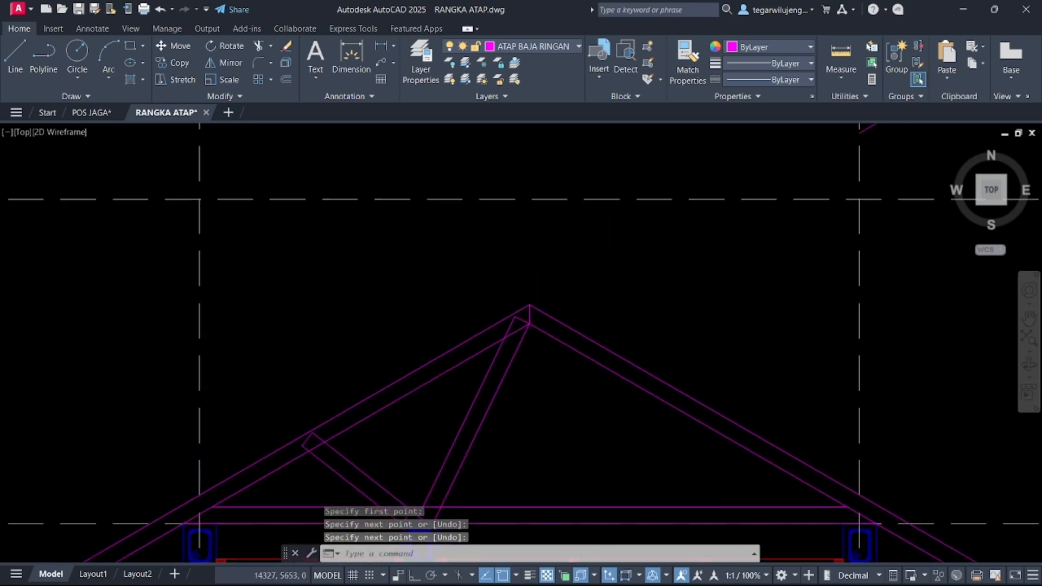
{"action": "middle_click_drag", "start_coordinate": [351, 366], "coordinate": [321, 409]}
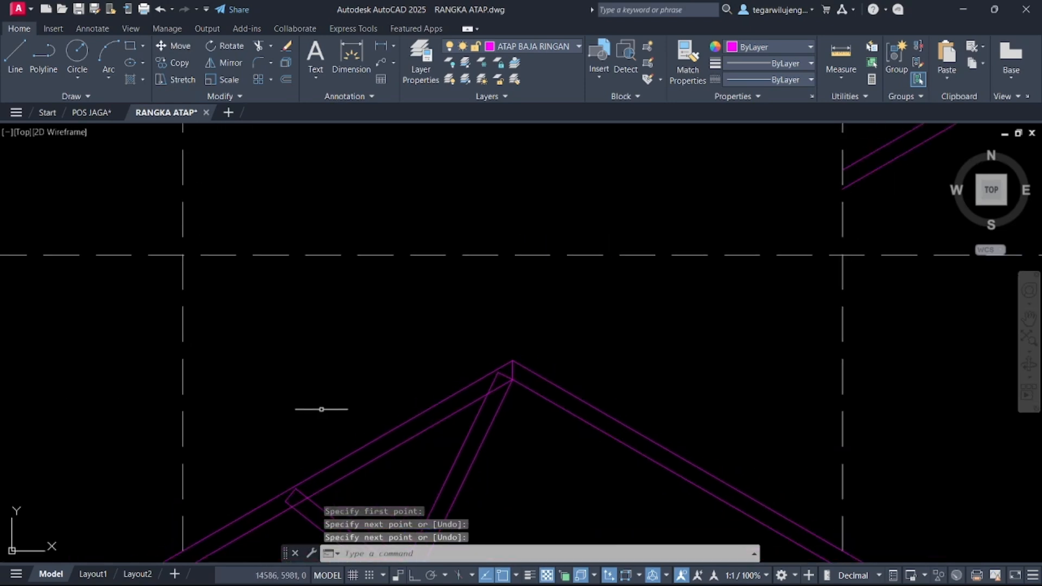
{"action": "key", "text": "Return"}
{"action": "left_click", "coordinate": [300, 336]}
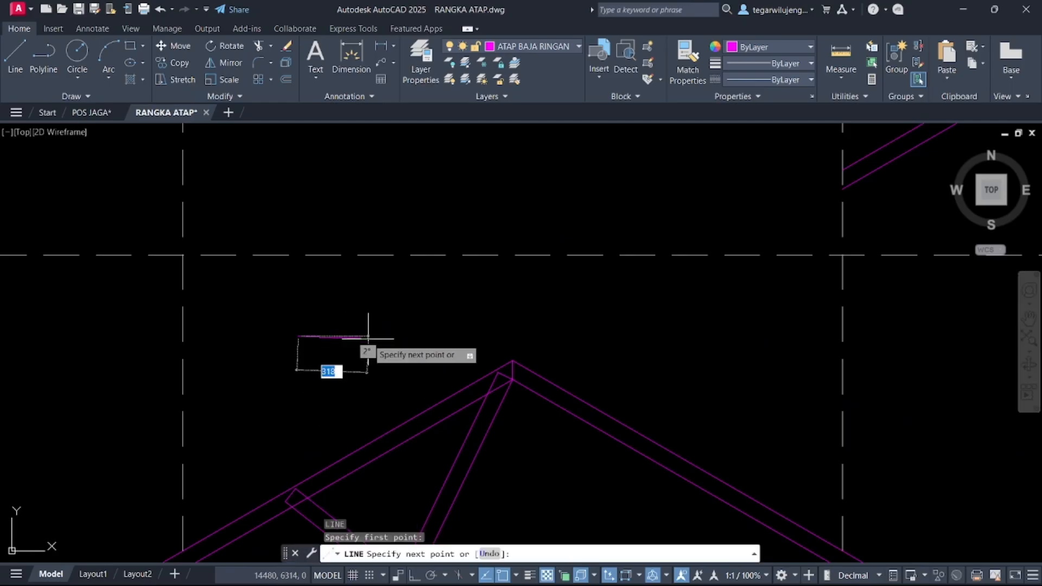
{"action": "key", "text": "F8"}
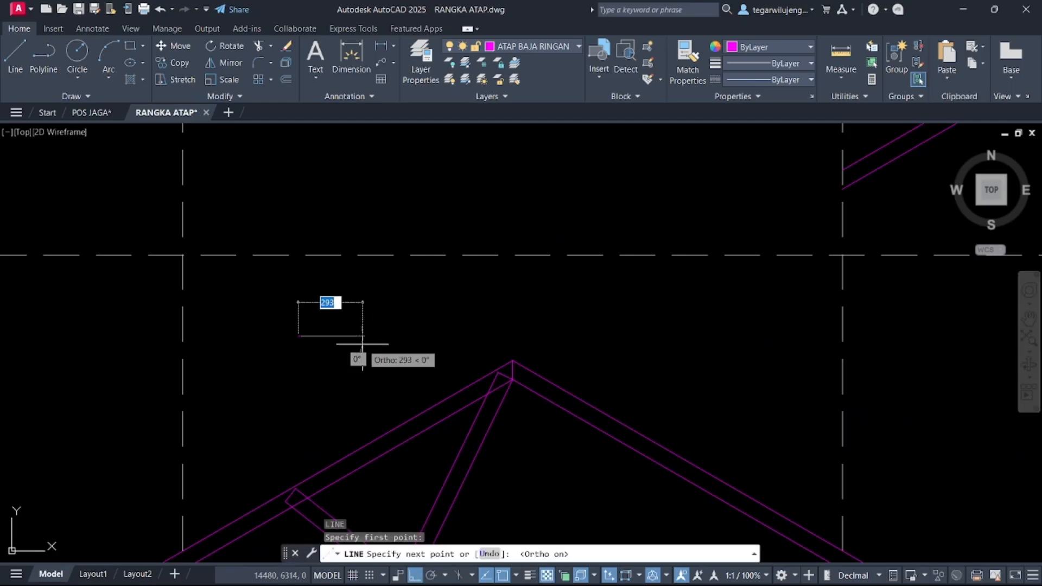
{"action": "type", "text": "30"}
{"action": "key", "text": "Return"}
{"action": "key", "text": "Return"}
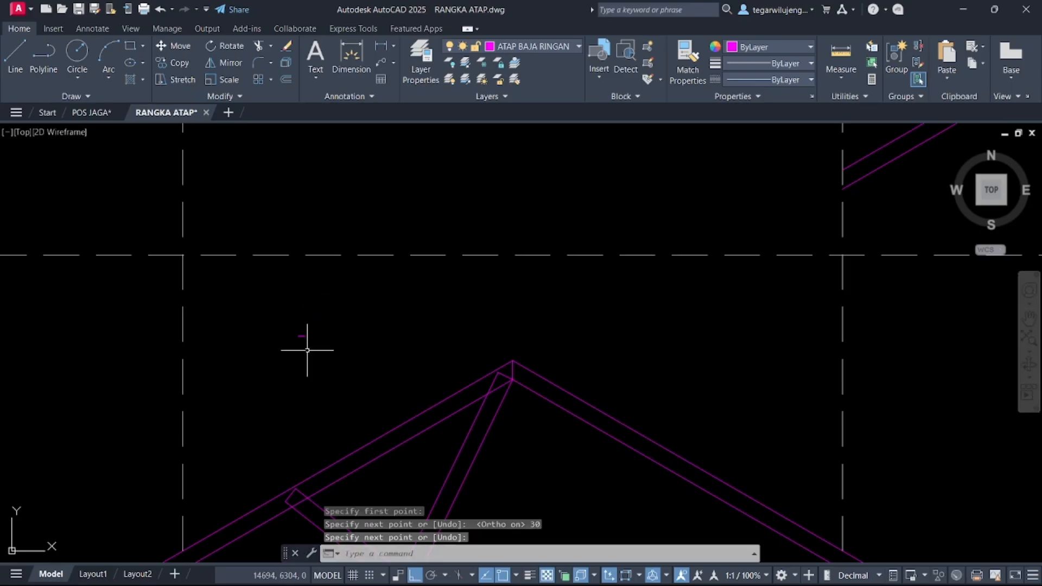
{"action": "scroll", "coordinate": [308, 347], "scroll_direction": "up", "scroll_amount": 6}
{"action": "left_click", "coordinate": [340, 329]}
{"action": "left_click", "coordinate": [282, 271]}
{"action": "type", "text": "o"}
{"action": "key", "text": "Return"}
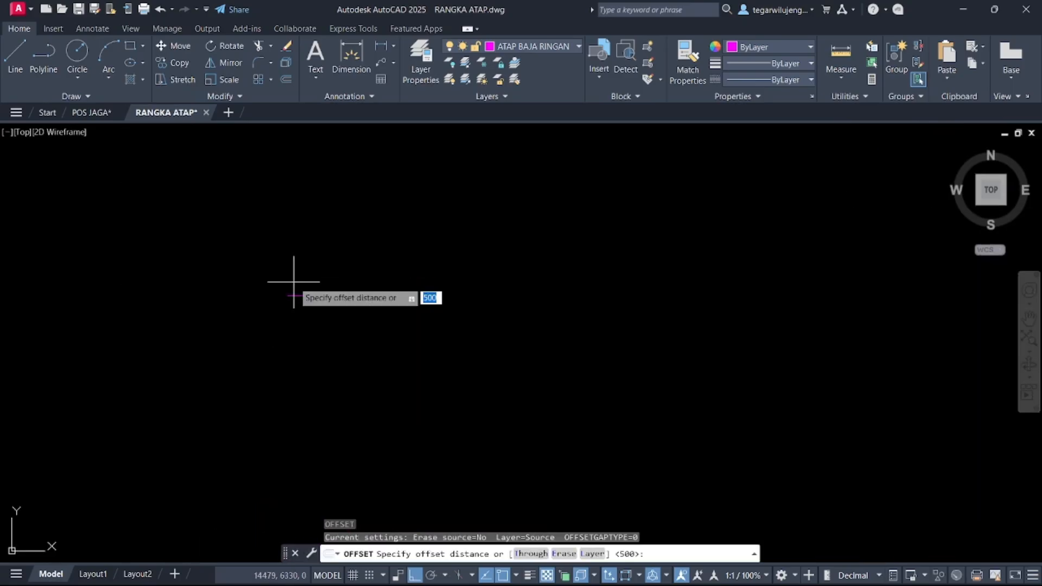
{"action": "left_click", "coordinate": [304, 295]}
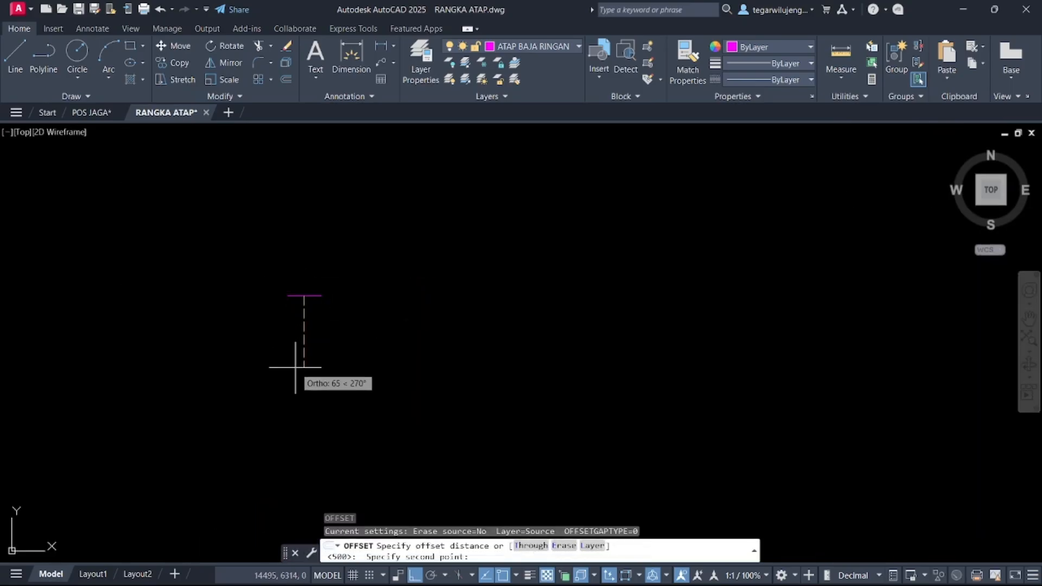
{"action": "key", "text": "Return"}
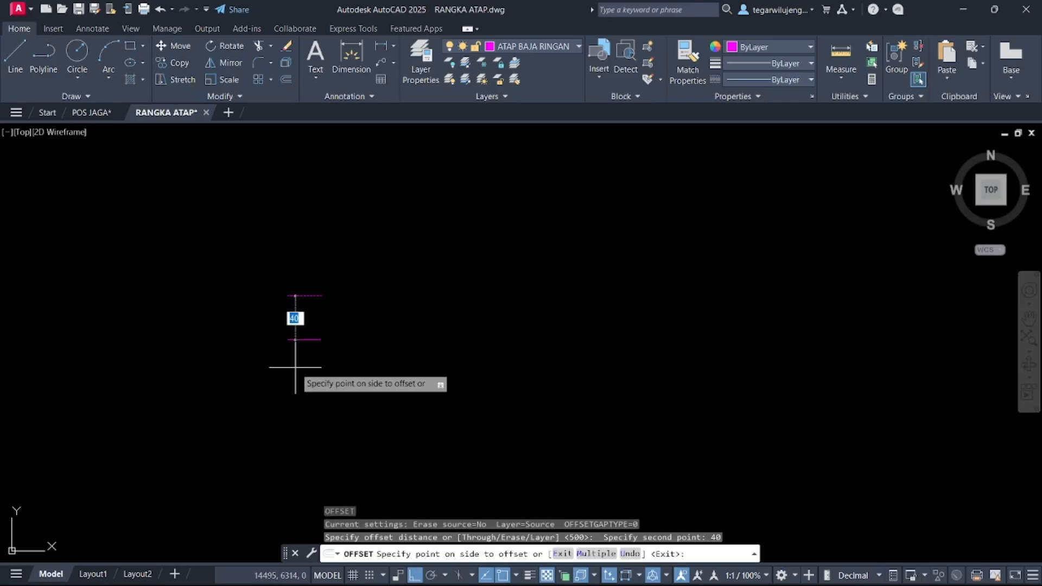
{"action": "key", "text": "Return"}
- Offset the 30 long horizontal line downward by 40
{"action": "left_click", "coordinate": [296, 292]}
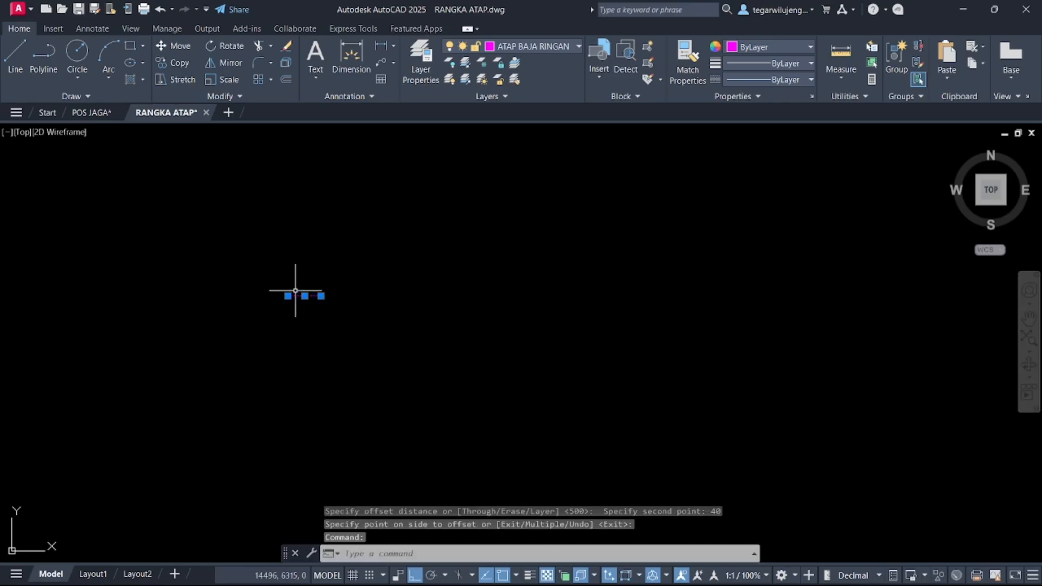
{"action": "type", "text": "o"}
{"action": "key", "text": "Return"}
{"action": "left_click", "coordinate": [304, 296]}
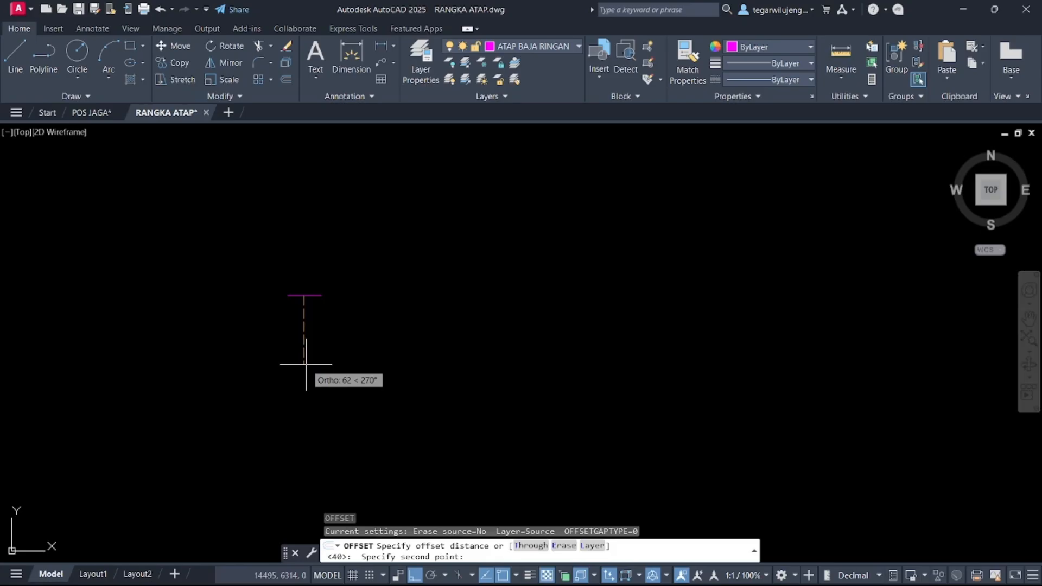
{"action": "type", "text": "40"}
{"action": "key", "text": "Return"}
{"action": "left_click", "coordinate": [304, 295]}
{"action": "left_click", "coordinate": [328, 321]}
{"action": "key", "text": "Escape"}
- Lengthen the lower of the two horizontal lines by 5 at each end
{"action": "scroll", "coordinate": [314, 301], "scroll_direction": "up", "scroll_amount": 3}
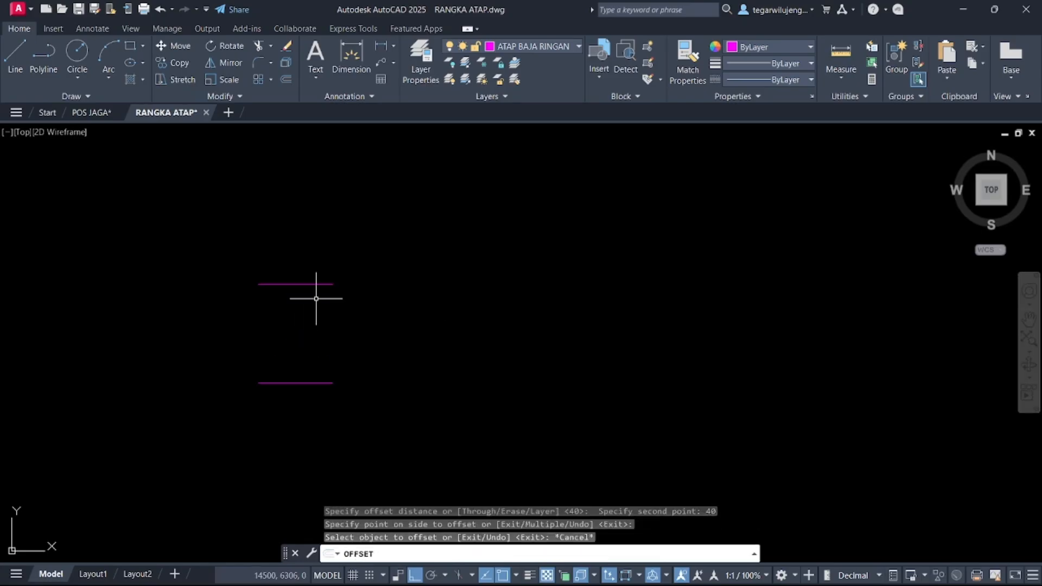
{"action": "left_click", "coordinate": [303, 375]}
{"action": "left_click", "coordinate": [289, 392]}
{"action": "left_click", "coordinate": [333, 383]}
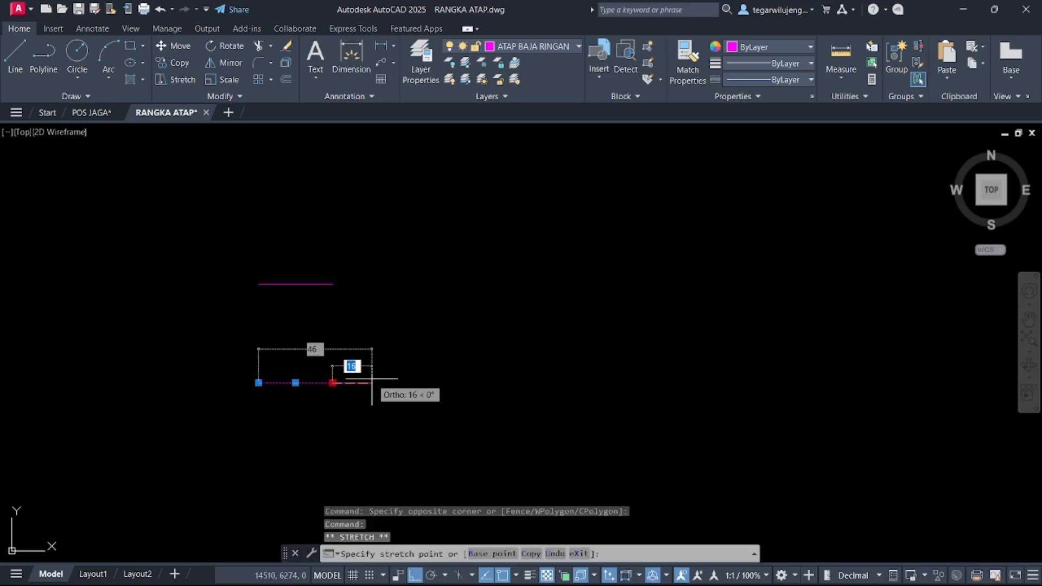
{"action": "type", "text": "5"}
{"action": "key", "text": "Return"}
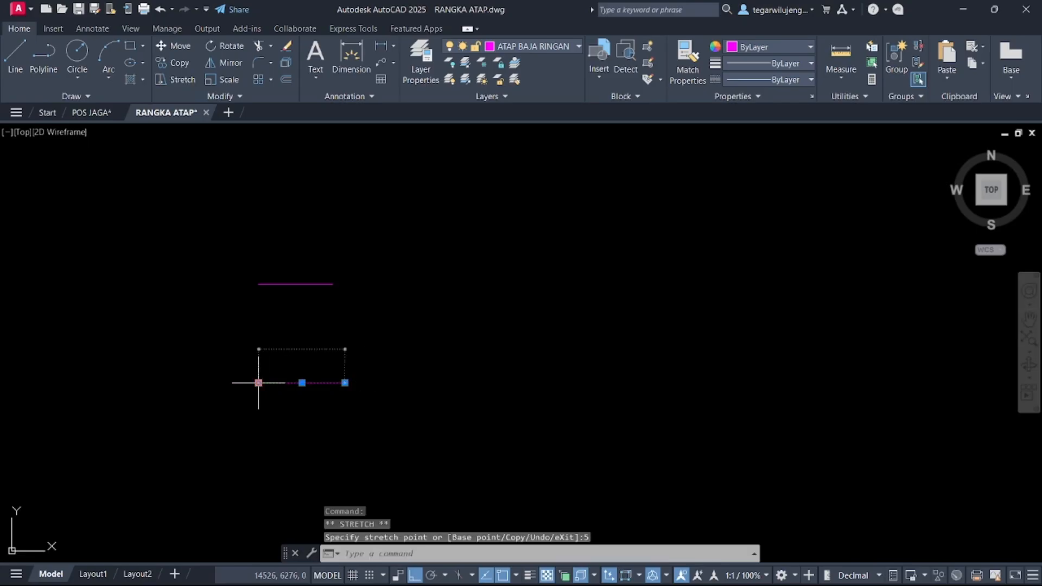
{"action": "left_click", "coordinate": [258, 383]}
{"action": "type", "text": "5"}
{"action": "key", "text": "Return"}
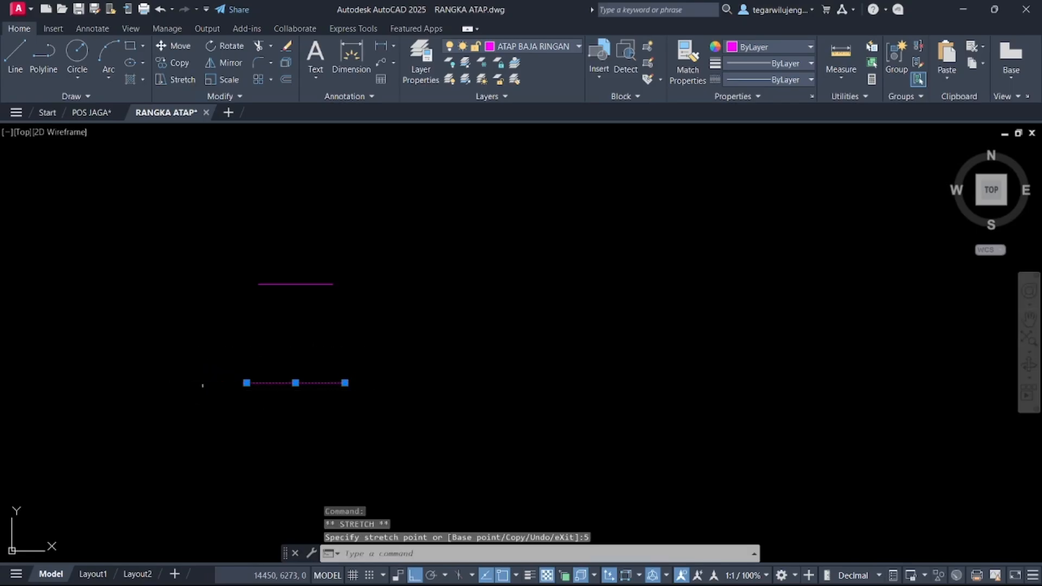
{"action": "key", "text": "Escape"}
- Draw a polyline along the profile's slanted right side, top and slanted left side, ending in a 16 long horizontal flange on the left
{"action": "type", "text": "pl"}
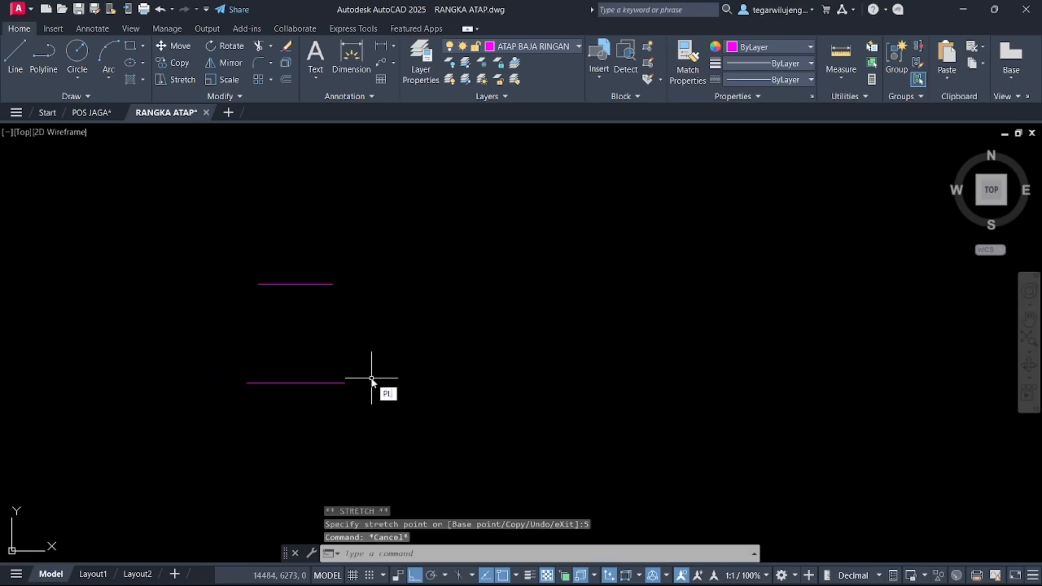
{"action": "key", "text": "Return"}
{"action": "left_click", "coordinate": [345, 383]}
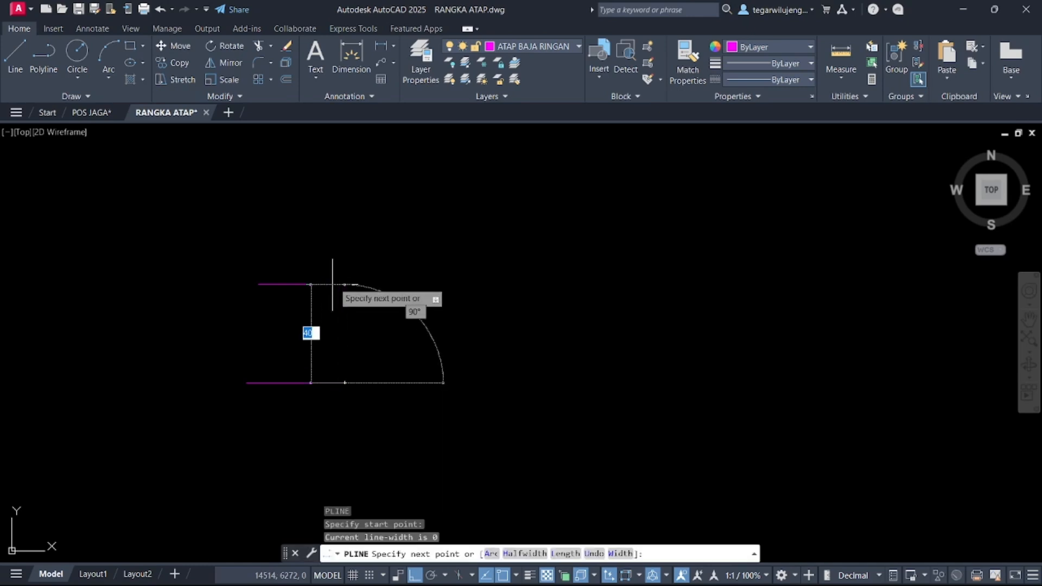
{"action": "left_click", "coordinate": [333, 285]}
{"action": "left_click", "coordinate": [259, 284]}
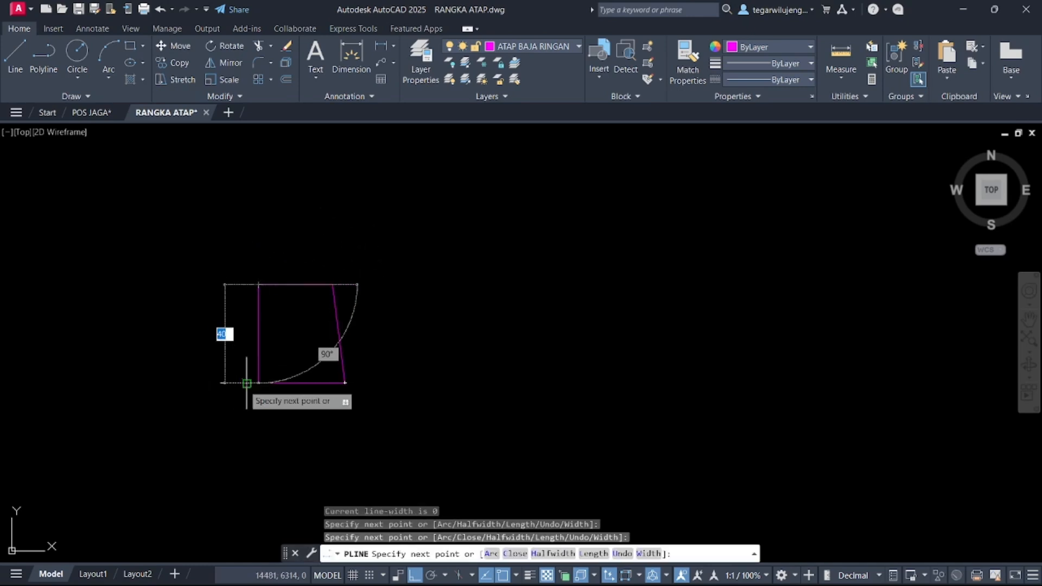
{"action": "left_click", "coordinate": [247, 383]}
{"action": "type", "text": "16"}
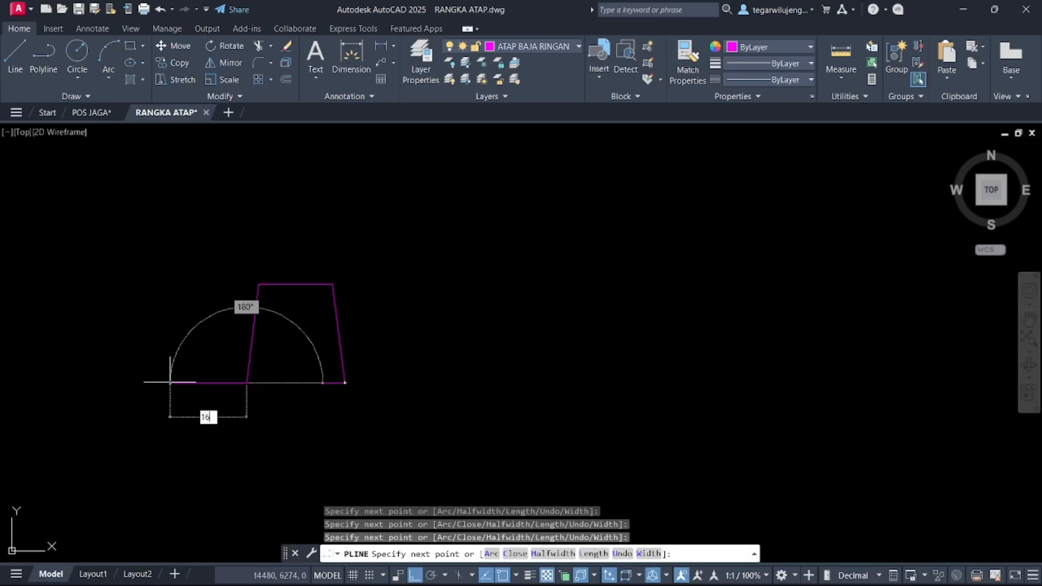
{"action": "key", "text": "Return"}
{"action": "key", "text": "Return"}
- Draw a 16 long horizontal line outward from the profile's lower right corner as the second flange
{"action": "type", "text": "l"}
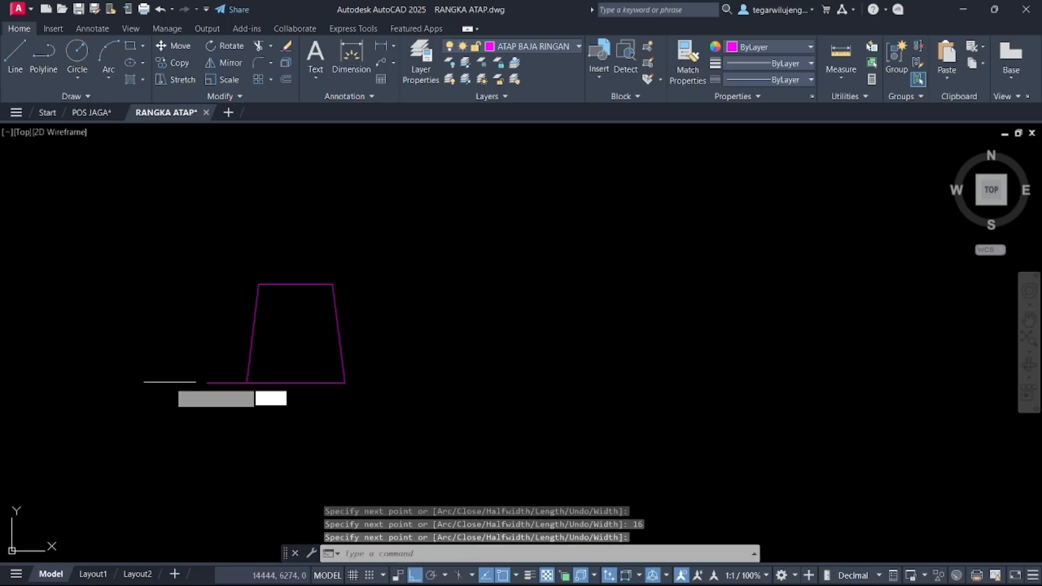
{"action": "key", "text": "Return"}
{"action": "left_click", "coordinate": [345, 382]}
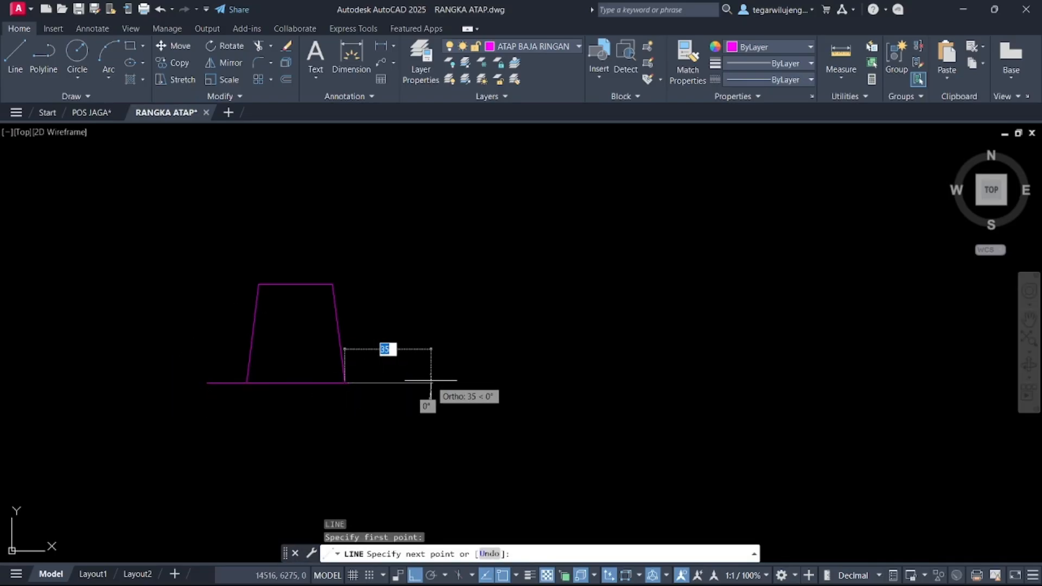
{"action": "type", "text": "16"}
{"action": "key", "text": "Return"}
{"action": "key", "text": "Return"}
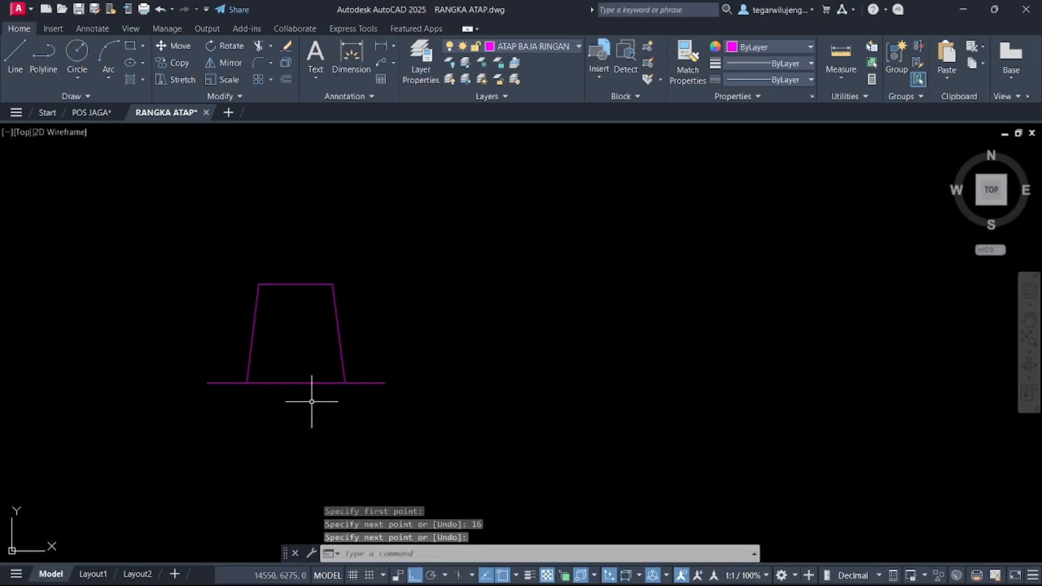
- Delete the two original horizontal construction lines at the top and base of the hat profile
{"action": "left_click", "coordinate": [311, 401]}
{"action": "left_click", "coordinate": [302, 352]}
{"action": "left_click", "coordinate": [223, 249]}
{"action": "left_click", "coordinate": [450, 305]}
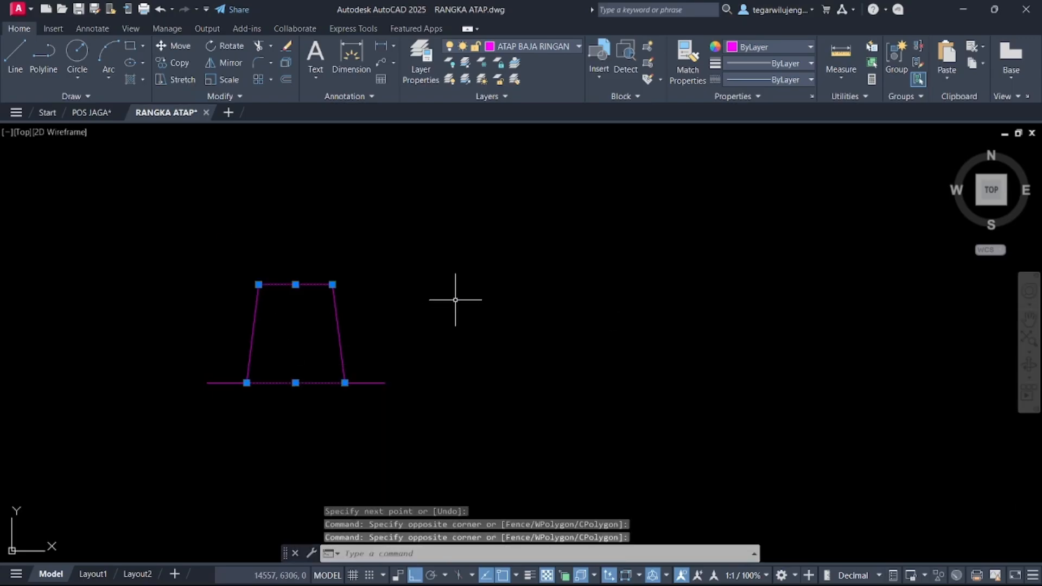
{"action": "key", "text": "Delete"}
- Join the hat-profile polyline and the right flange line into one polyline
{"action": "scroll", "coordinate": [372, 328], "scroll_direction": "down", "scroll_amount": 2}
{"action": "left_click", "coordinate": [498, 323]}
{"action": "left_click", "coordinate": [309, 297]}
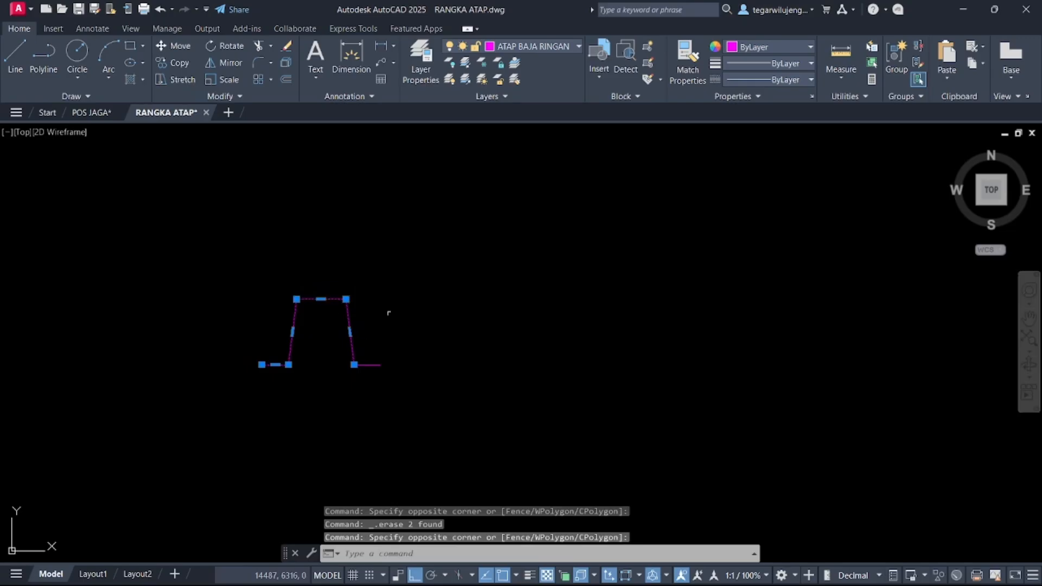
{"action": "left_click", "coordinate": [386, 371]}
{"action": "left_click", "coordinate": [373, 337]}
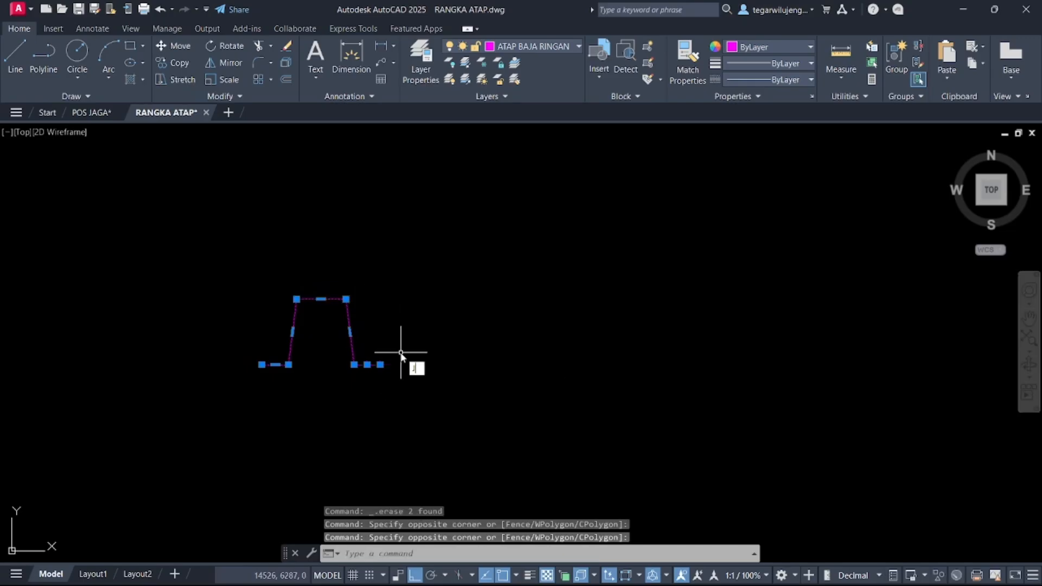
{"action": "key", "text": "Return"}
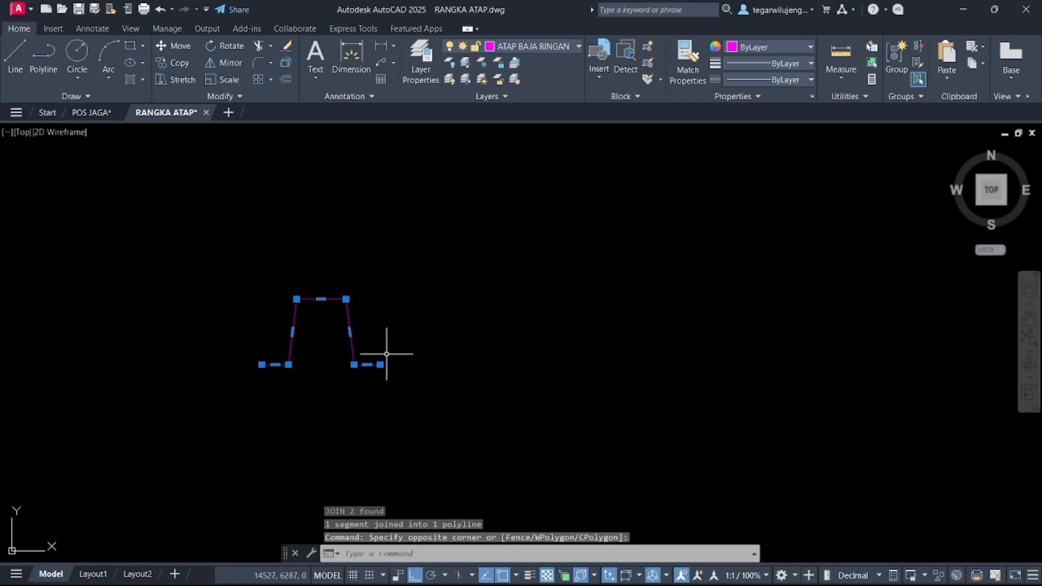
{"action": "type", "text": "M"}
{"action": "key", "text": "Return"}
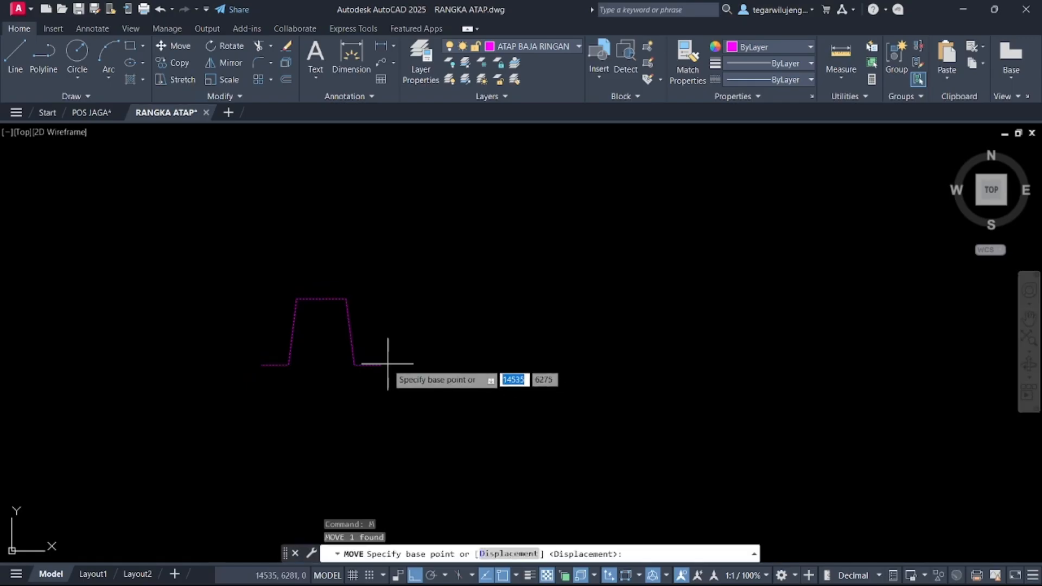
{"action": "left_click", "coordinate": [390, 364]}
{"action": "key", "text": "Escape"}
- Move the hat profile by its right flange end onto the ridge apex, with Ortho turned off
{"action": "left_click", "coordinate": [392, 365]}
{"action": "left_click", "coordinate": [361, 341]}
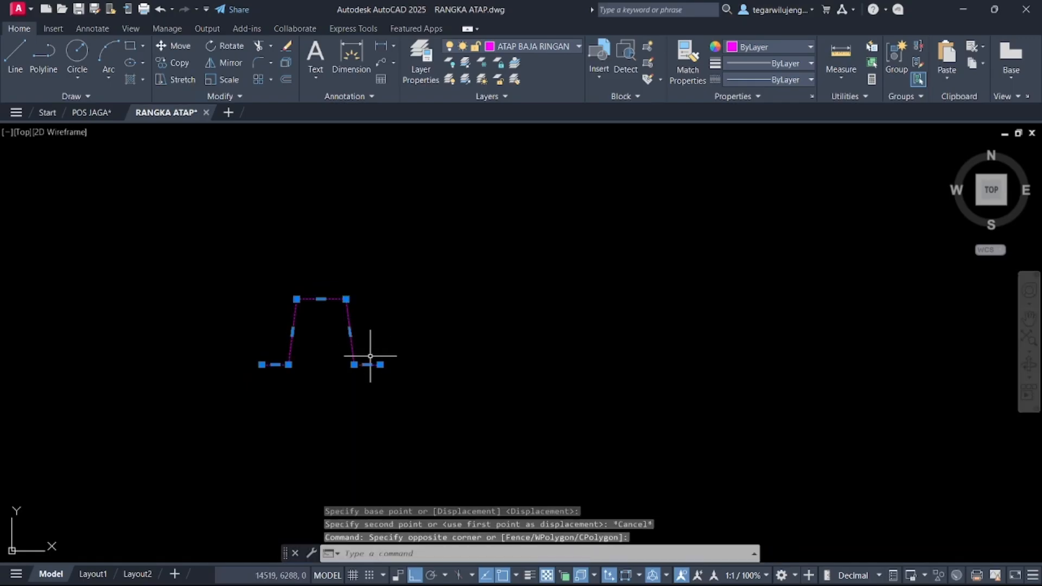
{"action": "type", "text": "M"}
{"action": "key", "text": "Return"}
{"action": "left_click", "coordinate": [380, 363]}
{"action": "scroll", "coordinate": [337, 365], "scroll_direction": "down", "scroll_amount": 5}
{"action": "middle_click_drag", "start_coordinate": [337, 366], "coordinate": [242, 238]}
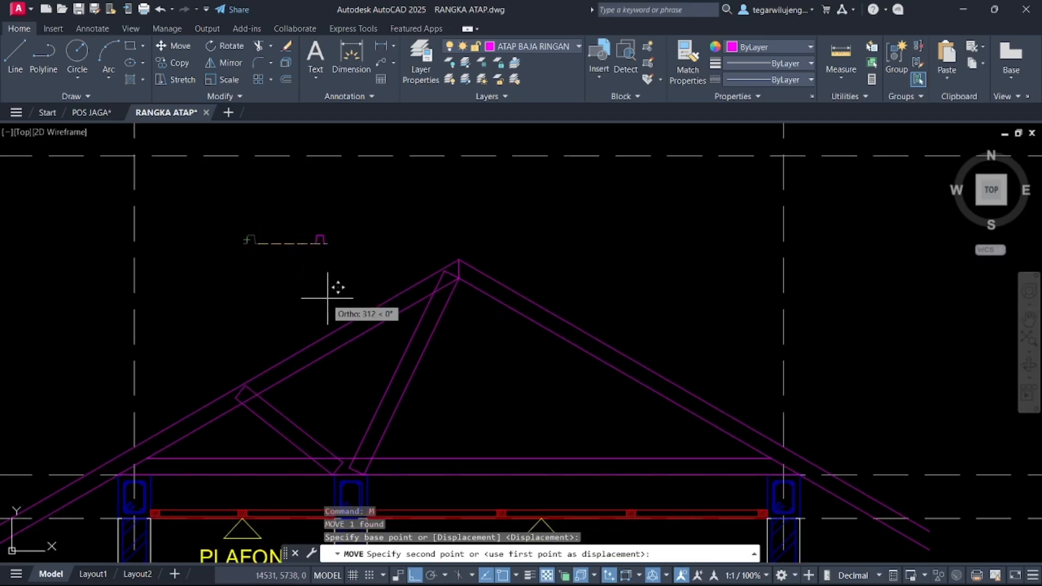
{"action": "key", "text": "F8"}
{"action": "scroll", "coordinate": [366, 317], "scroll_direction": "up", "scroll_amount": 5}
{"action": "middle_click_drag", "start_coordinate": [584, 209], "coordinate": [408, 327]}
{"action": "left_click", "coordinate": [500, 244]}
{"action": "key", "text": "Escape"}
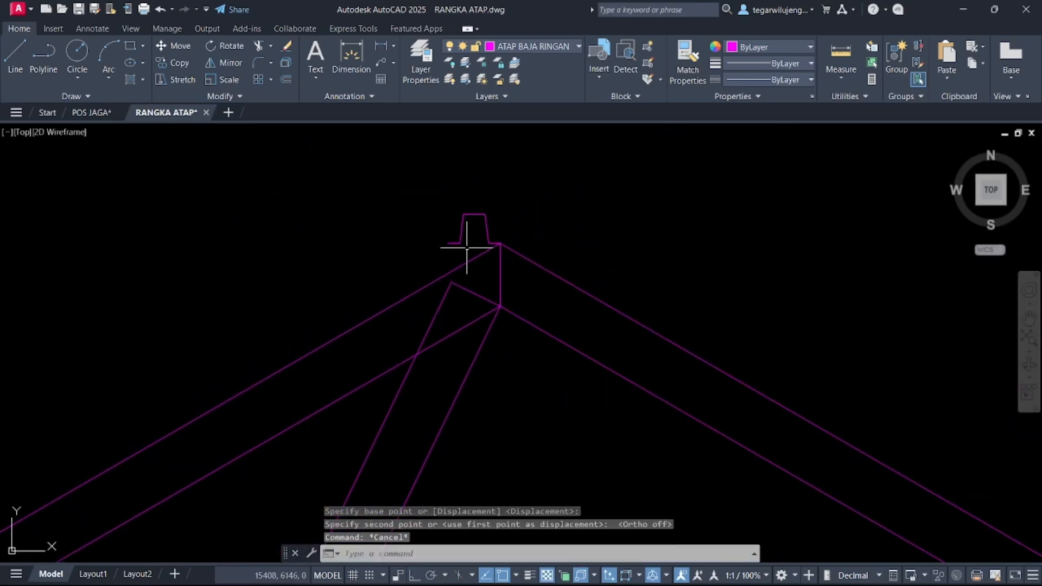
- Rotate the hat profile about the ridge apex, using its flange base as reference, to align it with the left rafter's top edge
{"action": "left_click", "coordinate": [466, 248]}
{"action": "left_click", "coordinate": [442, 228]}
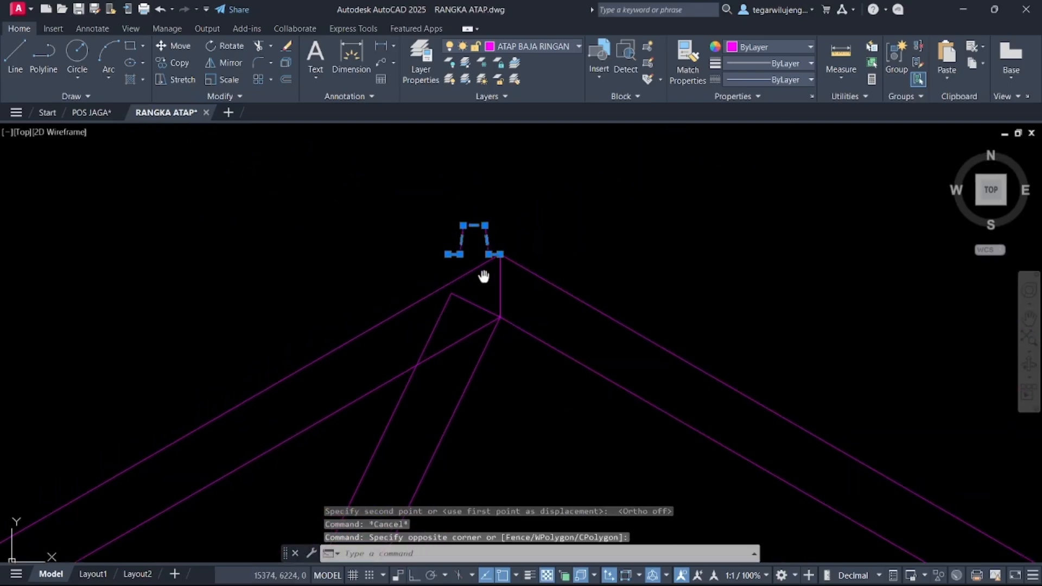
{"action": "scroll", "coordinate": [461, 324], "scroll_direction": "up", "scroll_amount": 2}
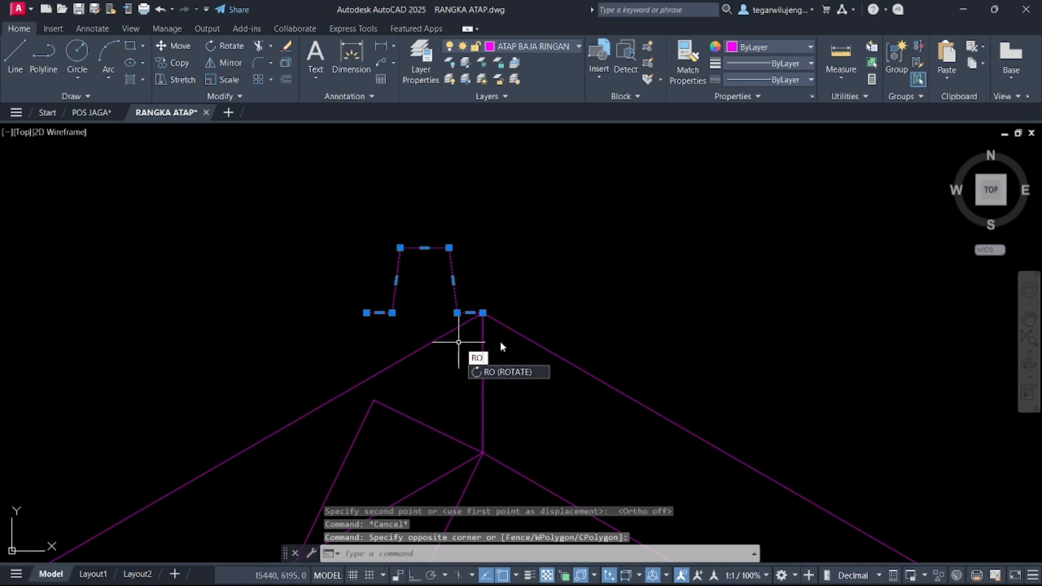
{"action": "key", "text": "Return"}
{"action": "left_click", "coordinate": [483, 313]}
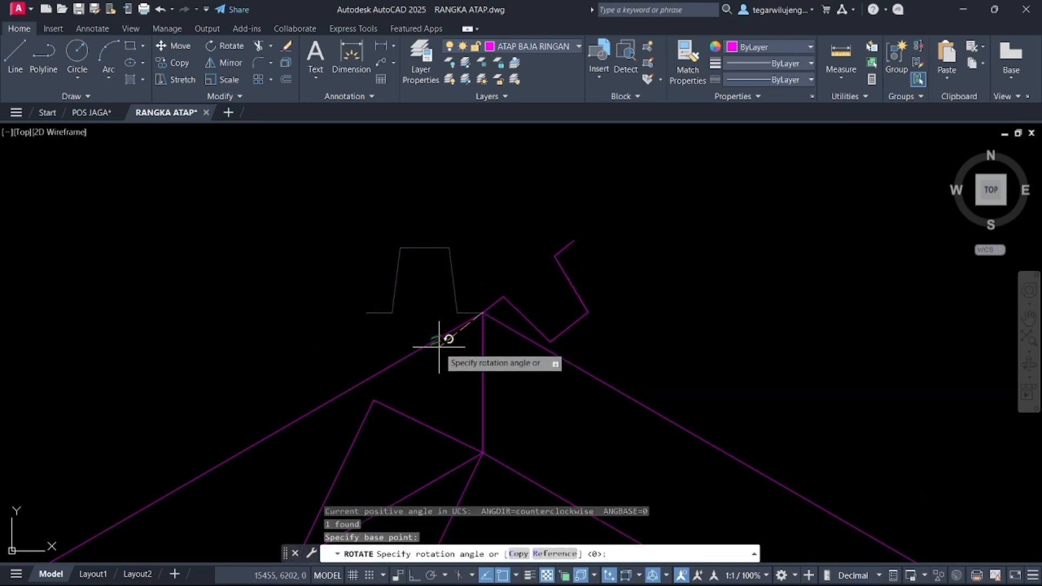
{"action": "type", "text": "R"}
{"action": "key", "text": "Return"}
{"action": "left_click", "coordinate": [483, 313]}
{"action": "left_click", "coordinate": [367, 314]}
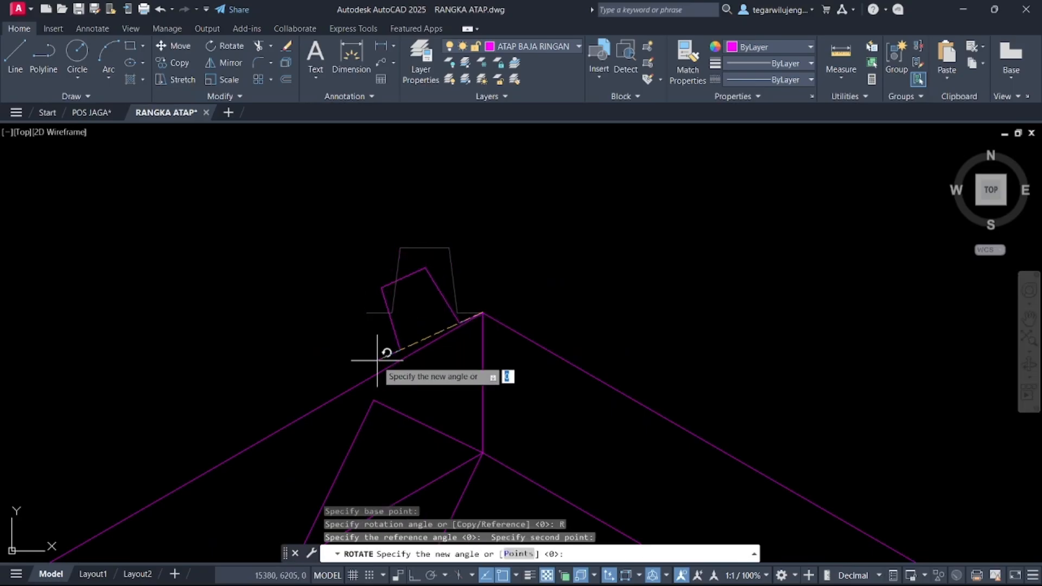
{"action": "left_click", "coordinate": [381, 373]}
{"action": "key", "text": "Escape"}
- Move the rotated hat profile from the ridge apex a short distance down along the left rafter's top edge
{"action": "left_click", "coordinate": [402, 320]}
{"action": "left_click", "coordinate": [330, 281]}
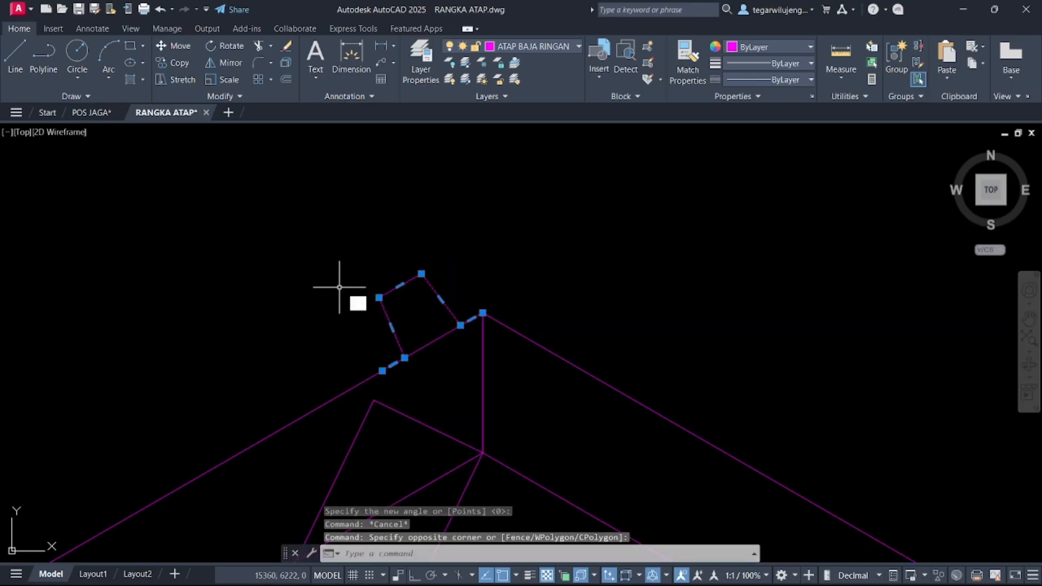
{"action": "type", "text": "M"}
{"action": "key", "text": "Return"}
{"action": "left_click", "coordinate": [482, 313]}
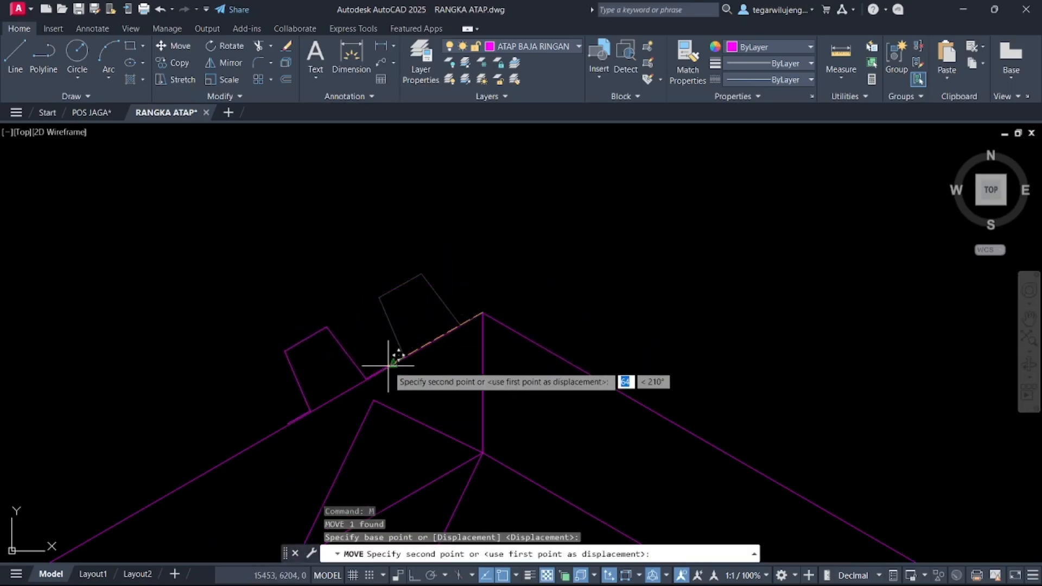
{"action": "left_click", "coordinate": [389, 365]}
{"action": "scroll", "coordinate": [337, 314], "scroll_direction": "down", "scroll_amount": 3}
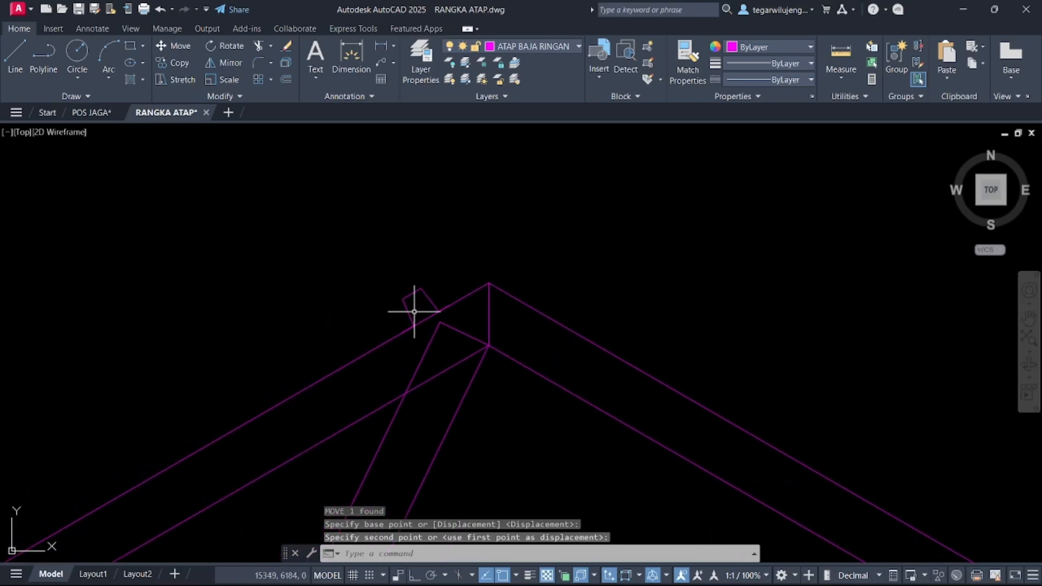
- Copy the hat profile down the left rafter as an array of 7 items spaced 400 apart
{"action": "scroll", "coordinate": [415, 311], "scroll_direction": "up", "scroll_amount": 4}
{"action": "left_click", "coordinate": [414, 311]}
{"action": "left_click", "coordinate": [371, 259]}
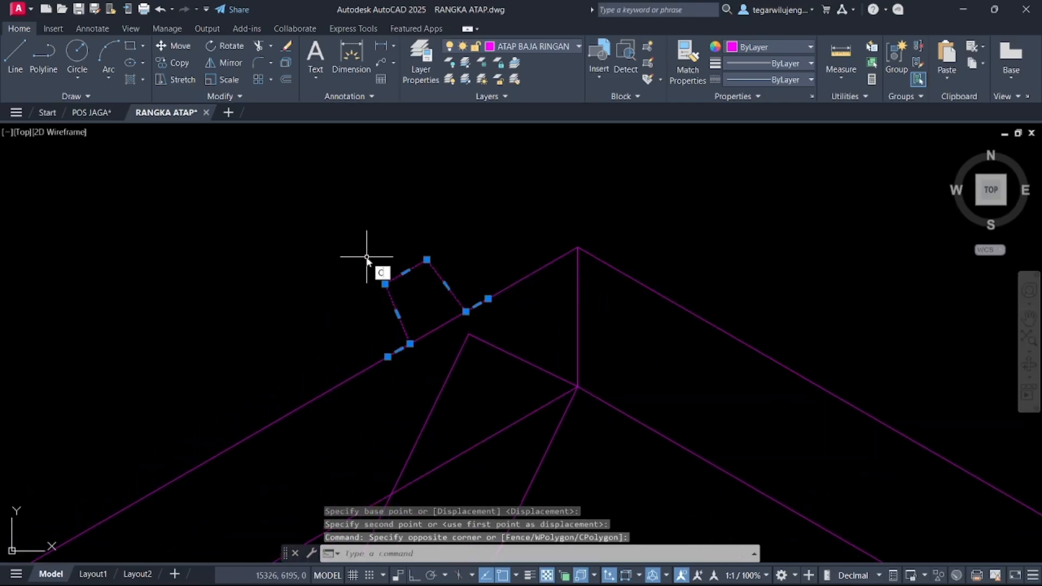
{"action": "key", "text": "Return"}
{"action": "left_click", "coordinate": [488, 298]}
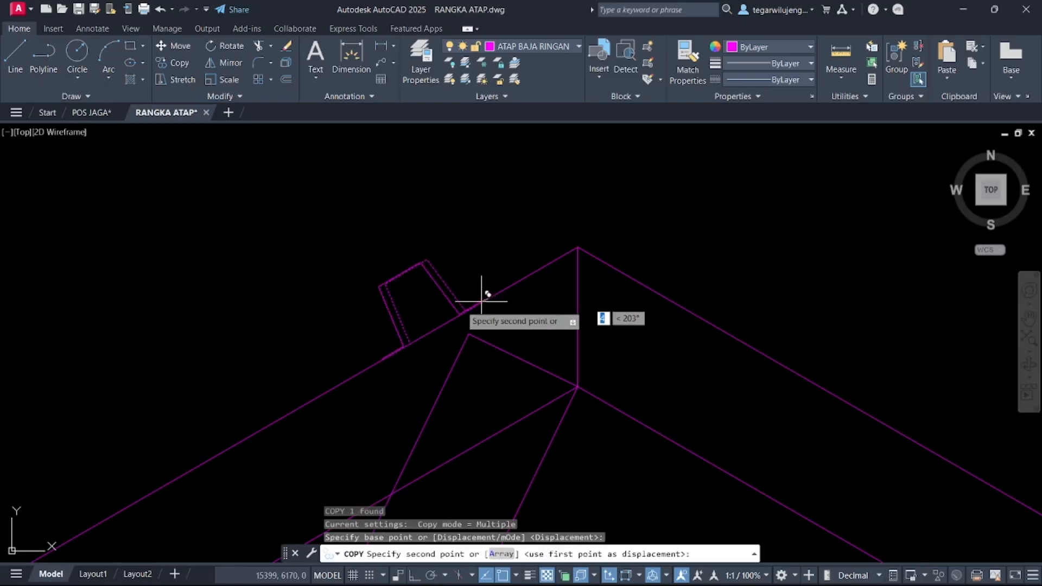
{"action": "type", "text": "AR"}
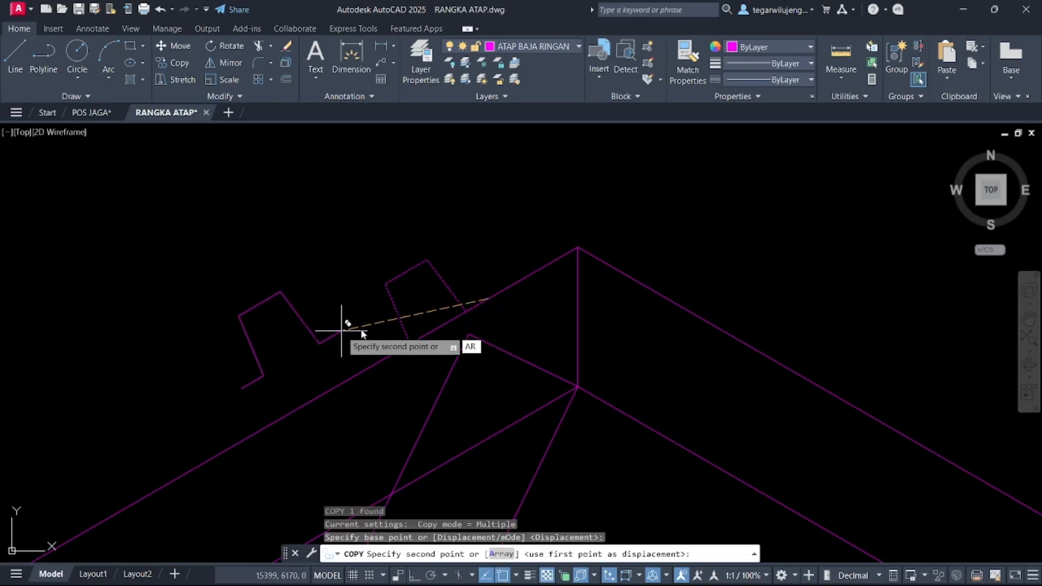
{"action": "key", "text": "Return"}
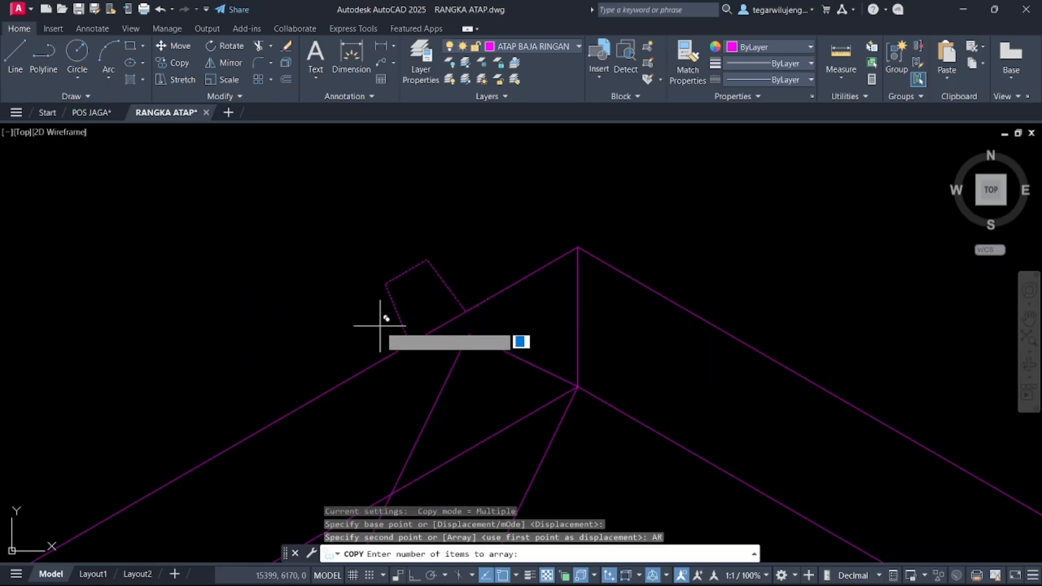
{"action": "key", "text": "Return"}
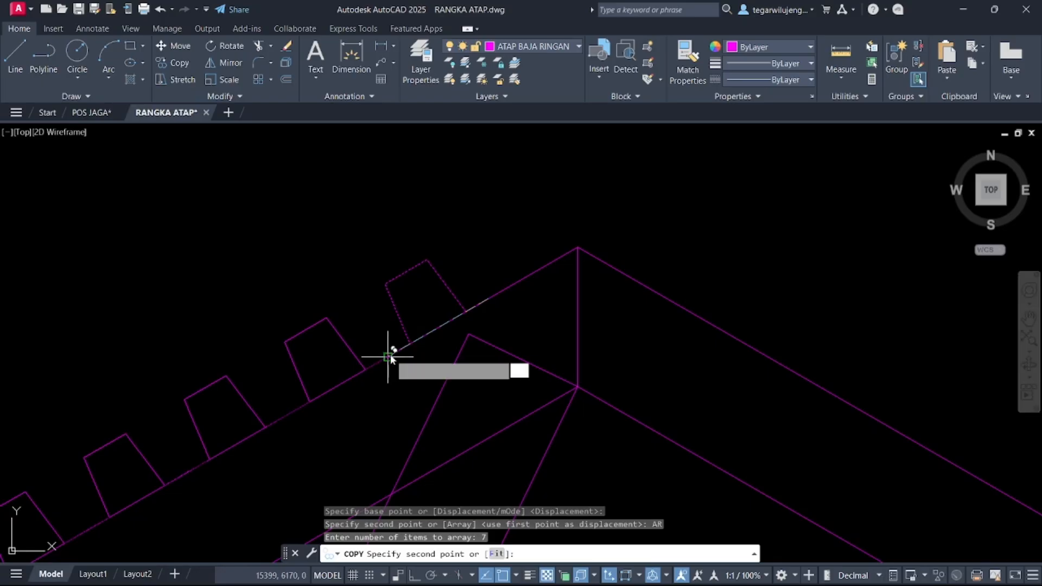
{"action": "key", "text": "Return"}
{"action": "key", "text": "Return"}
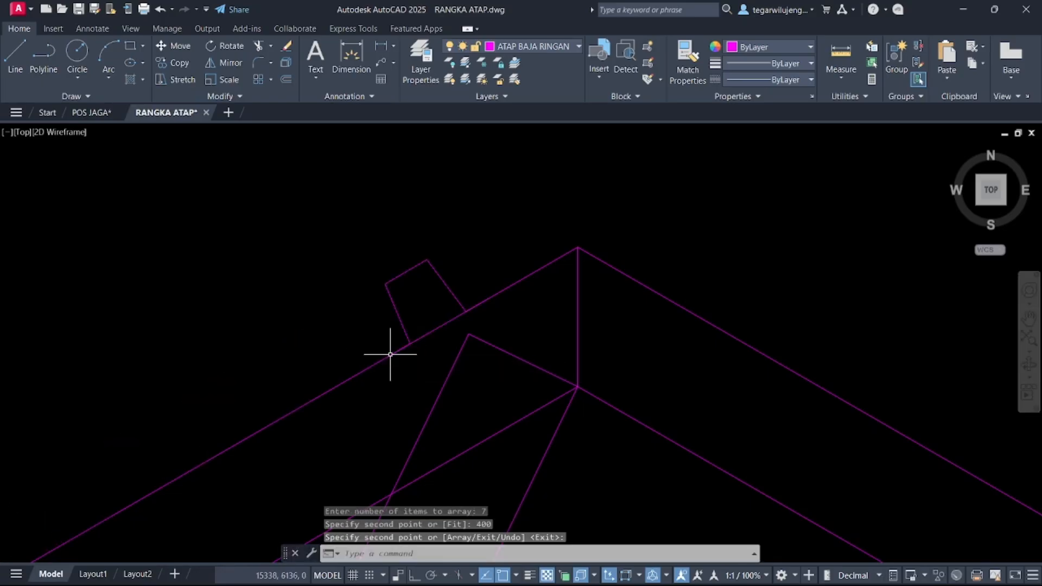
- Move the lowest batten profile by its lower flange end up along the rafter so it sits fully on the eave end
{"action": "scroll", "coordinate": [390, 351], "scroll_direction": "down", "scroll_amount": 5}
{"action": "middle_click_drag", "start_coordinate": [391, 349], "coordinate": [430, 277]}
{"action": "scroll", "coordinate": [229, 405], "scroll_direction": "up", "scroll_amount": 8}
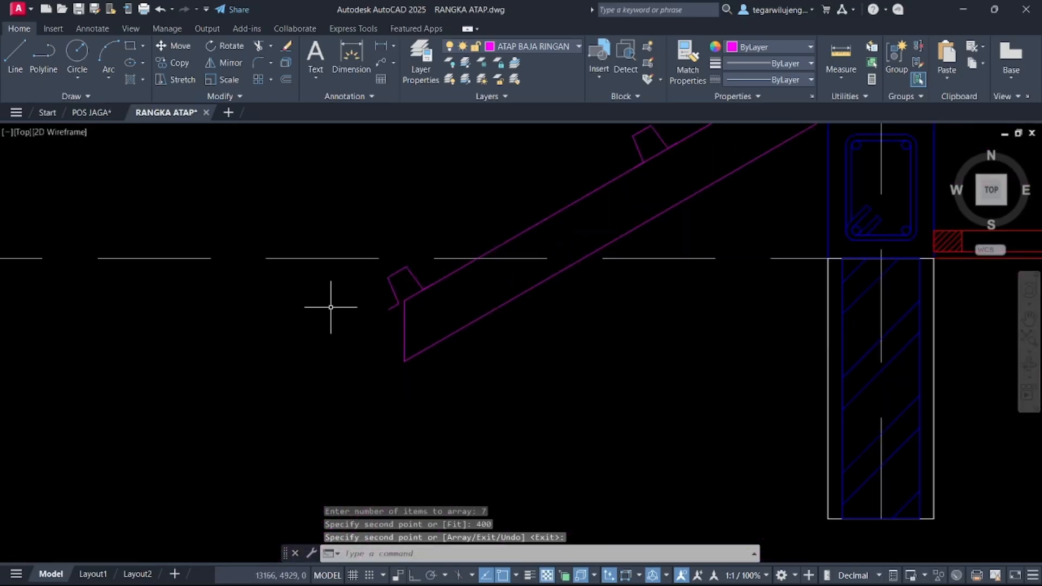
{"action": "left_click", "coordinate": [427, 277]}
{"action": "left_click", "coordinate": [386, 272]}
{"action": "type", "text": "M"}
{"action": "key", "text": "Return"}
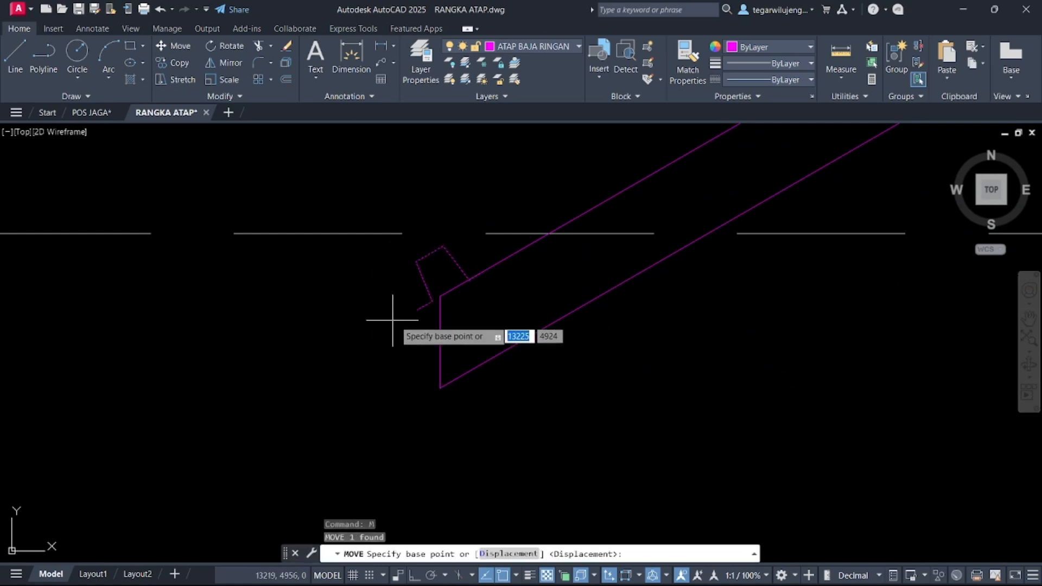
{"action": "left_click", "coordinate": [418, 309]}
{"action": "left_click", "coordinate": [479, 275]}
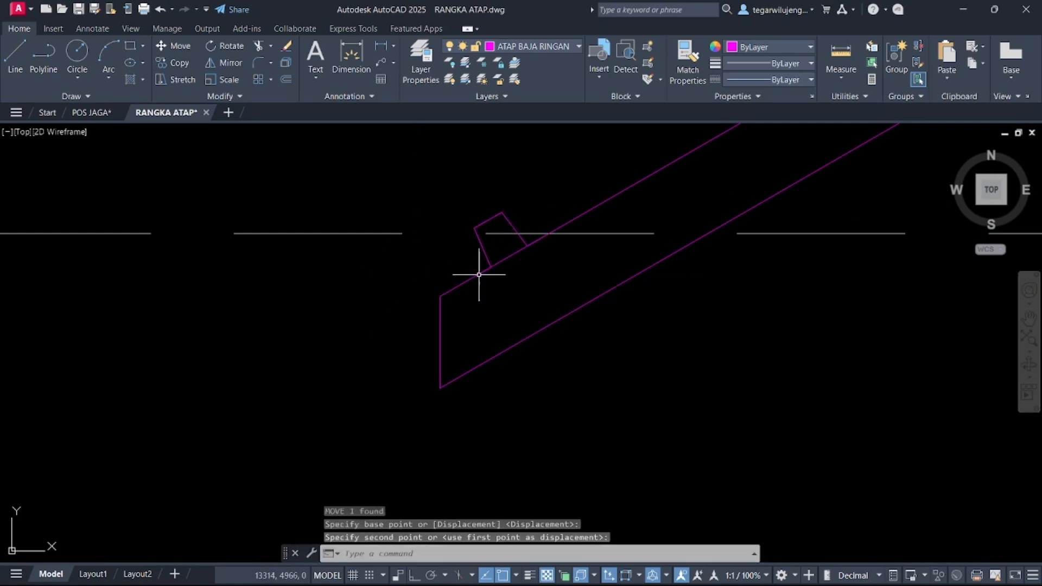
- Copy the ridge cap outline from the timber truss section, by its top midpoint, onto the light-steel truss's ridge
{"action": "scroll", "coordinate": [461, 295], "scroll_direction": "down", "scroll_amount": 5}
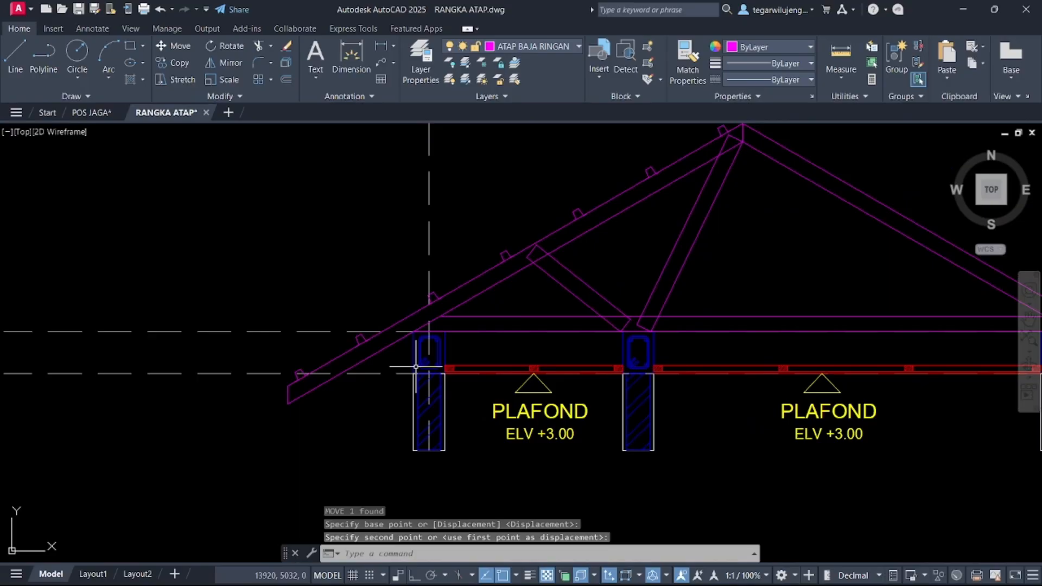
{"action": "scroll", "coordinate": [578, 219], "scroll_direction": "down", "scroll_amount": 4}
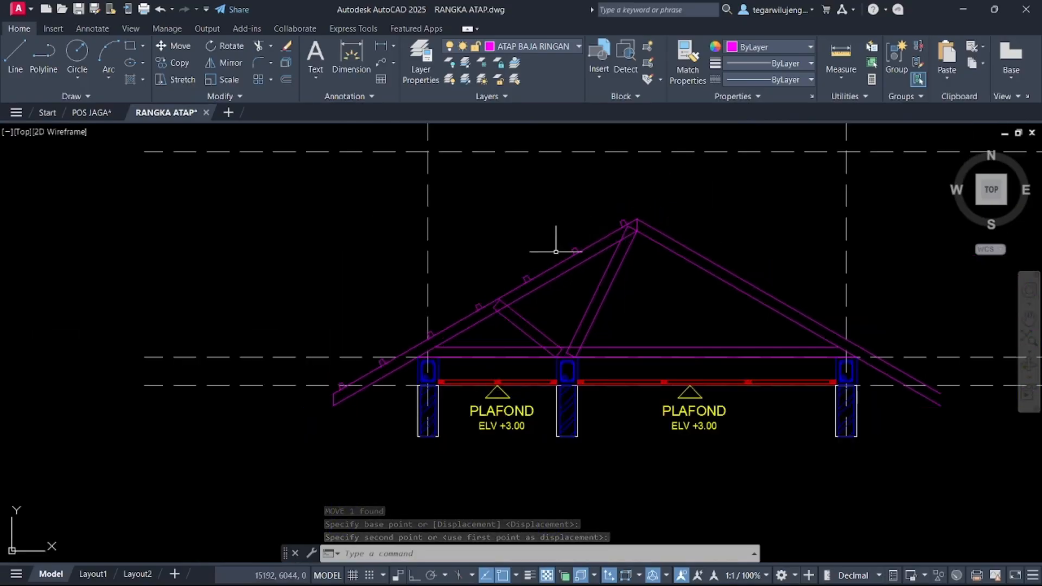
{"action": "scroll", "coordinate": [569, 274], "scroll_direction": "down", "scroll_amount": 3}
{"action": "middle_click_drag", "start_coordinate": [325, 257], "coordinate": [478, 259]}
{"action": "scroll", "coordinate": [242, 249], "scroll_direction": "up", "scroll_amount": 10}
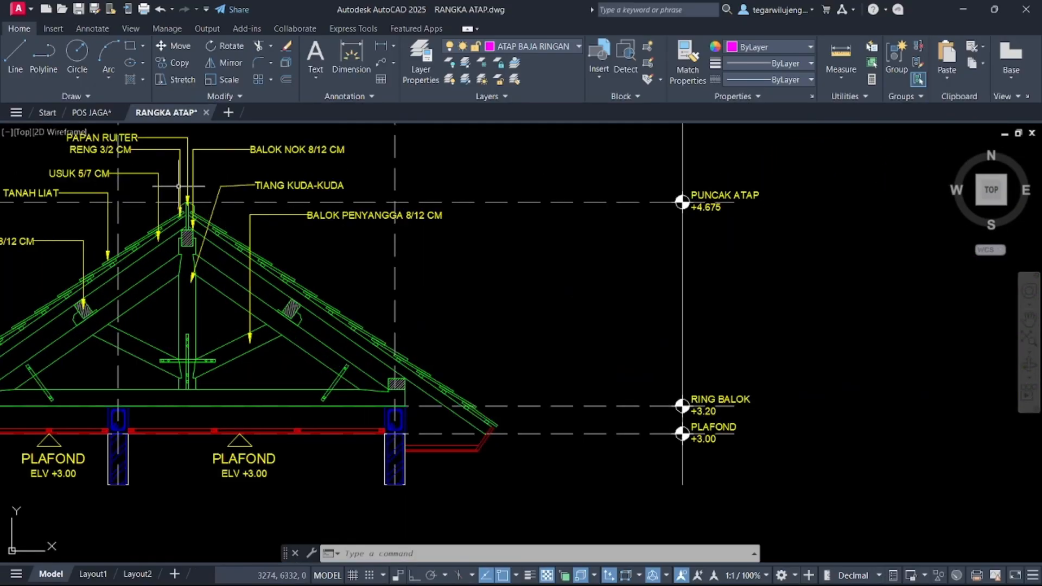
{"action": "scroll", "coordinate": [212, 246], "scroll_direction": "up", "scroll_amount": 5}
{"action": "left_click", "coordinate": [160, 295]}
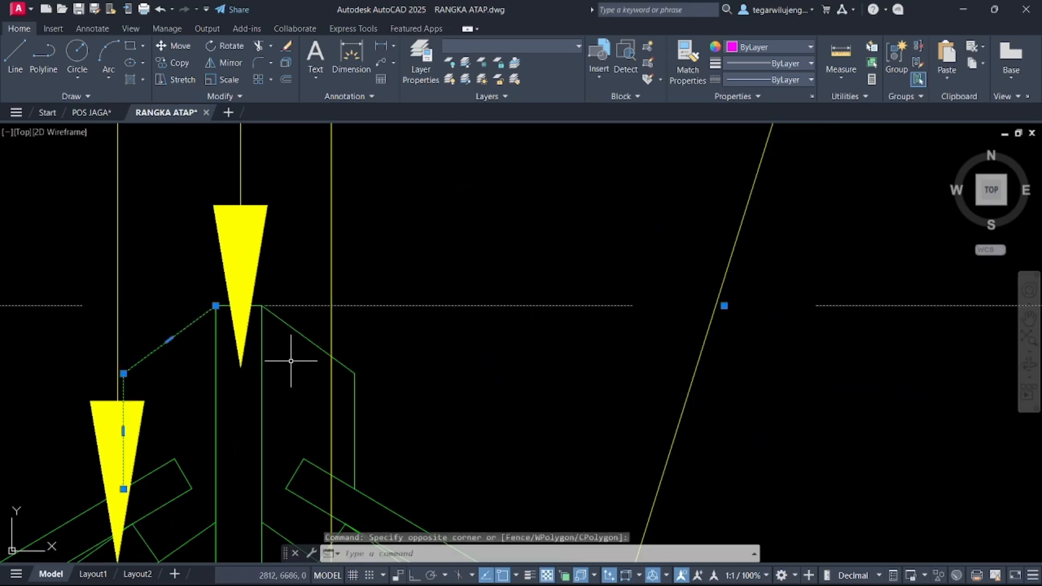
{"action": "left_click", "coordinate": [296, 323]}
{"action": "left_click", "coordinate": [259, 345]}
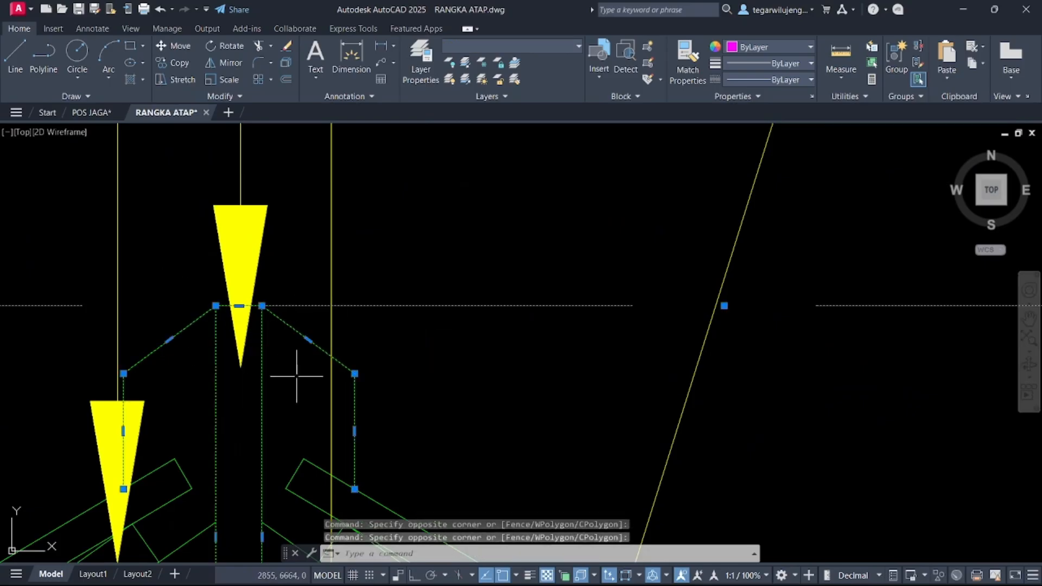
{"action": "middle_click_drag", "start_coordinate": [298, 373], "coordinate": [294, 332]}
{"action": "type", "text": "co"}
{"action": "key", "text": "Return"}
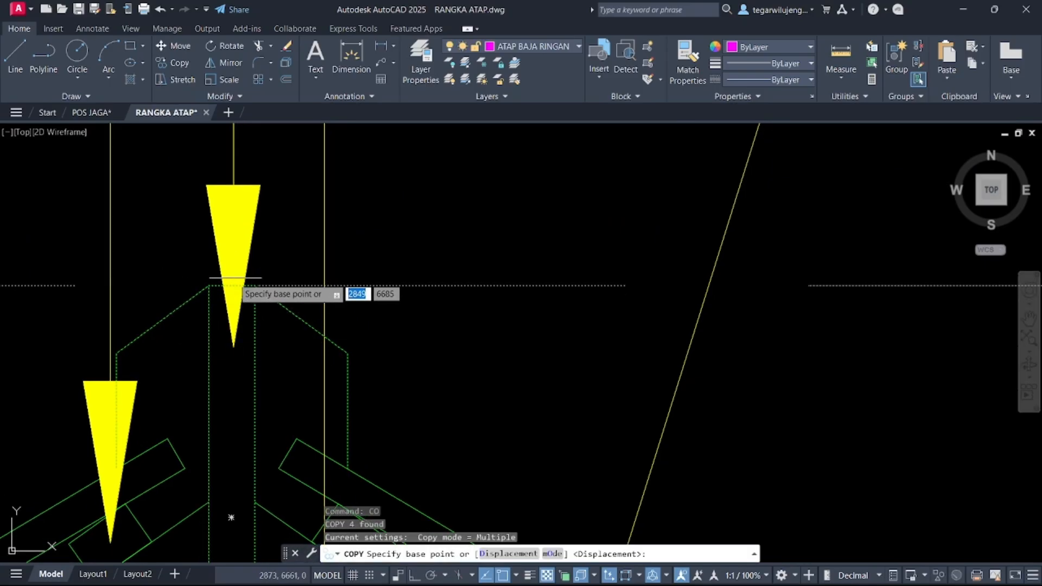
{"action": "left_click", "coordinate": [232, 286]}
{"action": "scroll", "coordinate": [187, 340], "scroll_direction": "down", "scroll_amount": 10}
{"action": "middle_click_drag", "start_coordinate": [364, 360], "coordinate": [179, 338]}
{"action": "scroll", "coordinate": [175, 341], "scroll_direction": "down", "scroll_amount": 3}
{"action": "scroll", "coordinate": [616, 343], "scroll_direction": "up", "scroll_amount": 10}
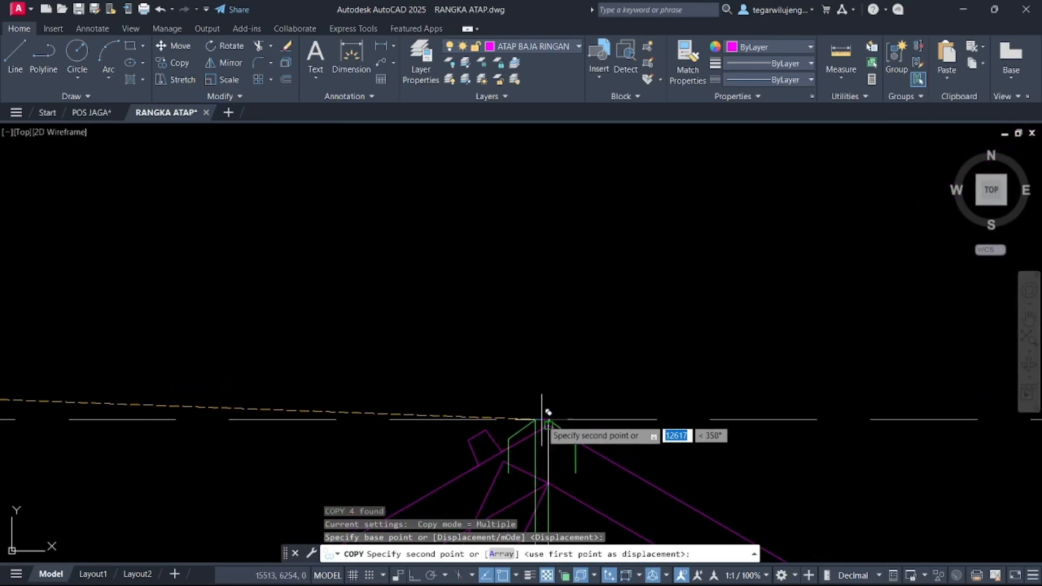
{"action": "left_click", "coordinate": [548, 423]}
{"action": "key", "text": "Escape"}
- Delete the duplicate horizontal grid line copied along with the ridge cap
{"action": "left_click", "coordinate": [636, 432]}
{"action": "left_click", "coordinate": [620, 396]}
{"action": "key", "text": "Delete"}
- Move the copied ridge cap outline and post up so the lower ends of the cap's legs meet the rafters
{"action": "scroll", "coordinate": [578, 459], "scroll_direction": "up", "scroll_amount": 4}
{"action": "middle_click_drag", "start_coordinate": [577, 459], "coordinate": [609, 369]}
{"action": "left_click", "coordinate": [621, 368]}
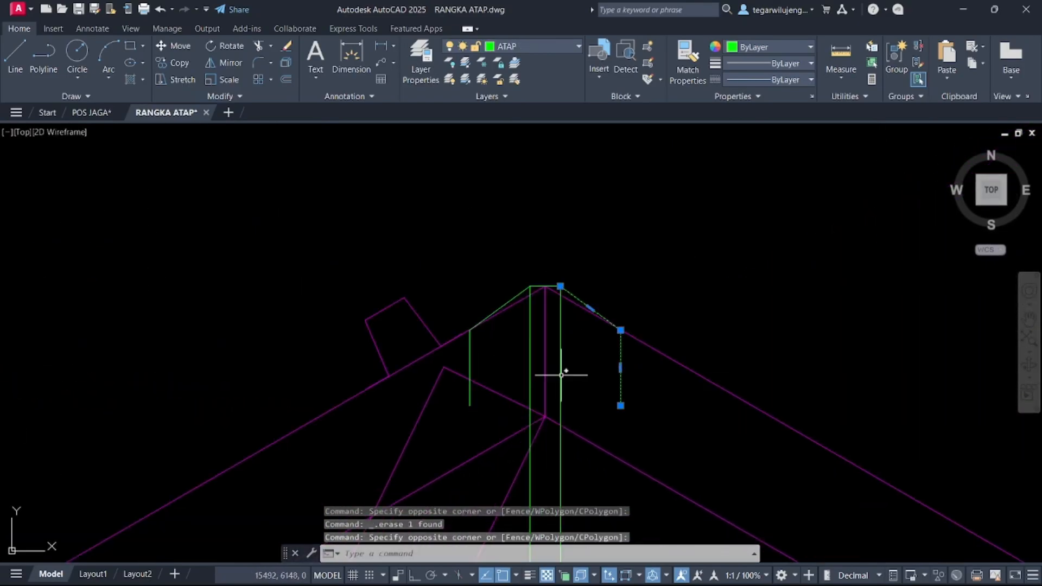
{"action": "left_click", "coordinate": [561, 365]}
{"action": "left_click", "coordinate": [469, 356]}
{"action": "type", "text": "m"}
{"action": "key", "text": "Return"}
{"action": "left_click", "coordinate": [470, 405]}
{"action": "left_click", "coordinate": [468, 337]}
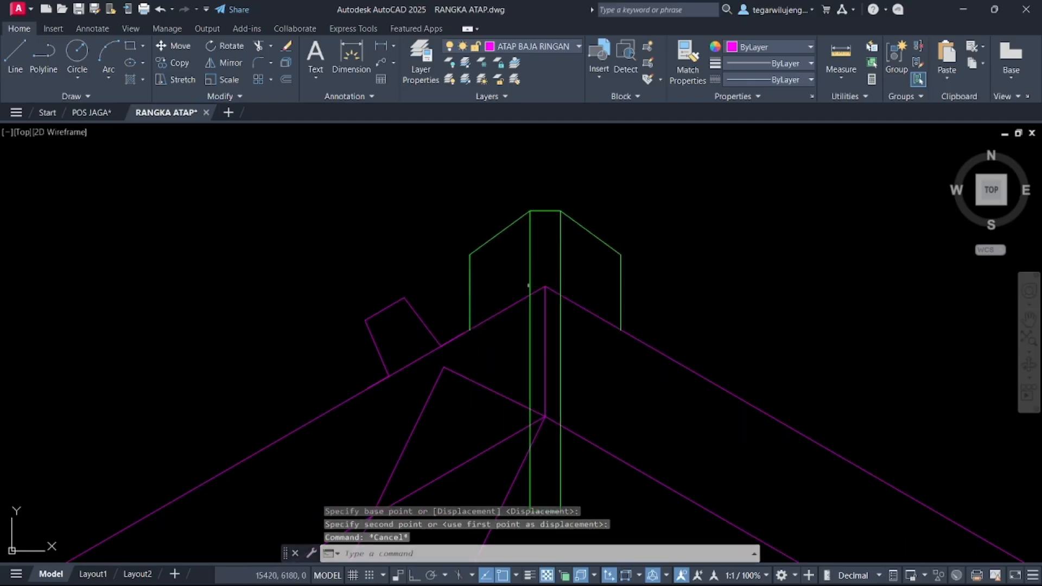
- Delete the post outline inside the ridge cap and close the cap's top with a short horizontal line
{"action": "left_click_drag", "start_coordinate": [592, 283], "coordinate": [543, 222]}
{"action": "key", "text": "Delete"}
{"action": "key", "text": "Return"}
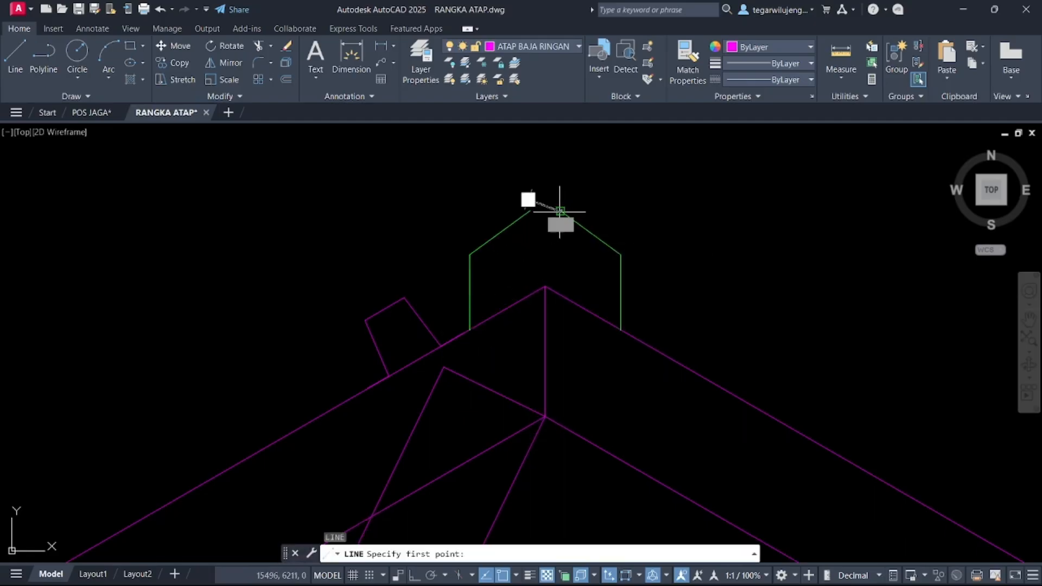
{"action": "left_click", "coordinate": [560, 211]}
{"action": "left_click", "coordinate": [530, 211]}
{"action": "key", "text": "Return"}
{"action": "left_click", "coordinate": [628, 265]}
{"action": "left_click", "coordinate": [460, 203]}
{"action": "type", "text": "m"}
{"action": "key", "text": "Return"}
{"action": "left_click", "coordinate": [470, 329]}
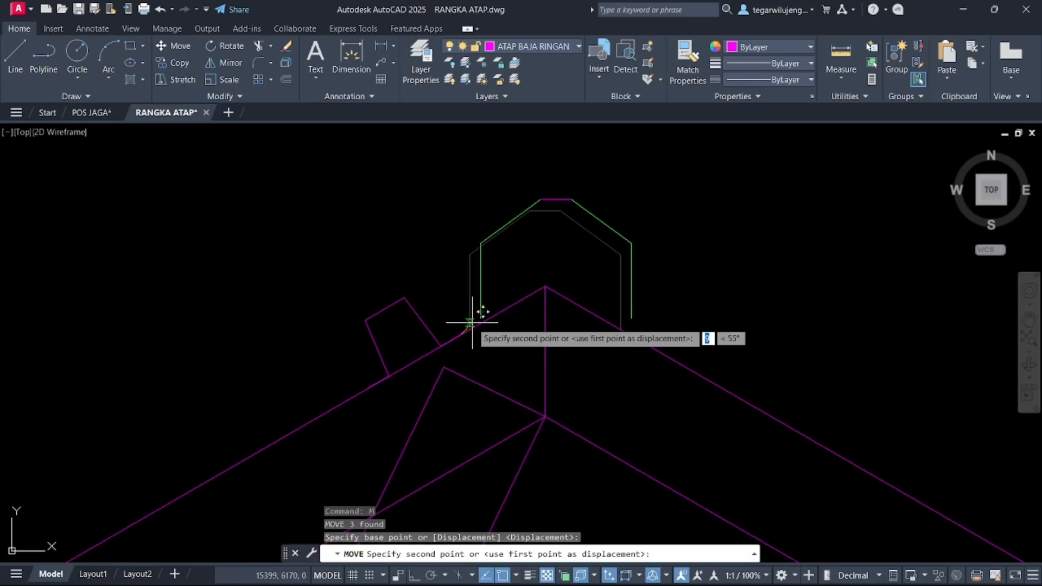
{"action": "key", "text": "Escape"}
{"action": "left_click", "coordinate": [614, 226]}
{"action": "left_click", "coordinate": [507, 217]}
{"action": "type", "text": "m"}
{"action": "key", "text": "Escape"}
- Move the ridge cap straight up by the height of its vertical leg
{"action": "left_click", "coordinate": [590, 206]}
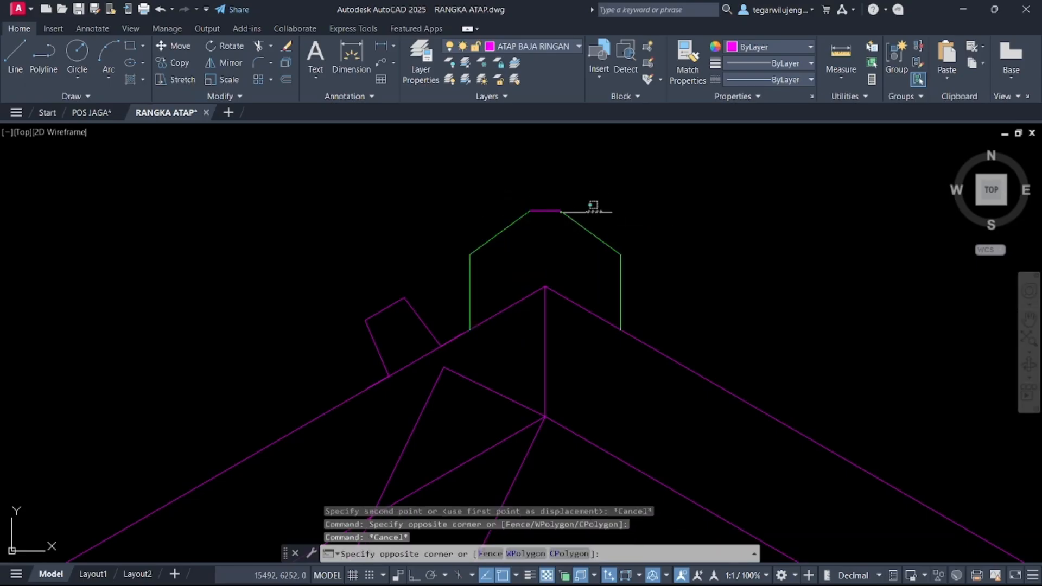
{"action": "left_click", "coordinate": [496, 216]}
{"action": "type", "text": "m"}
{"action": "key", "text": "Return"}
{"action": "left_click", "coordinate": [470, 330]}
{"action": "left_click", "coordinate": [470, 255]}
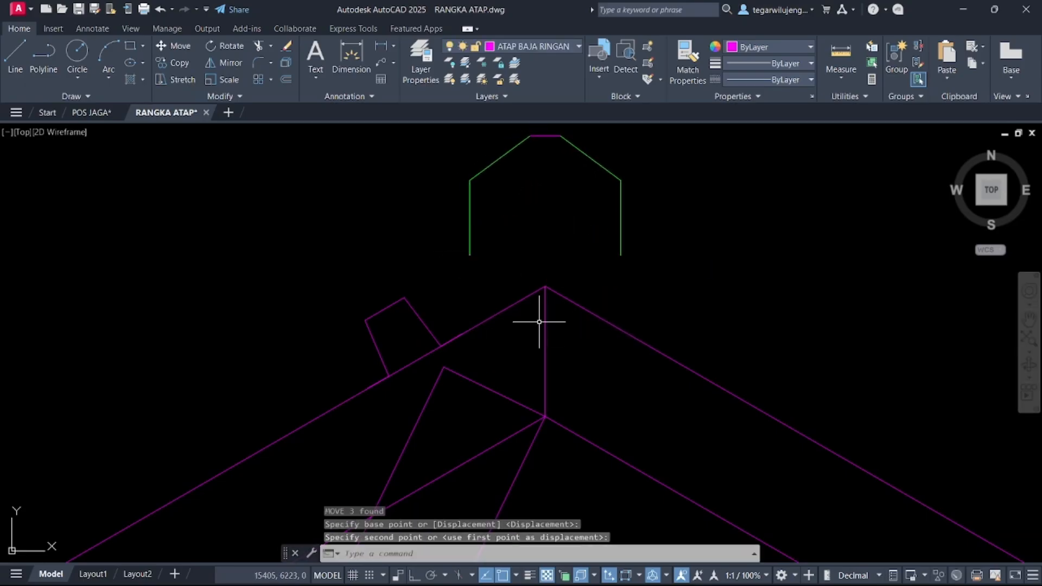
- Extend both vertical legs of the ridge cap down to the rafters' top edges
{"action": "type", "text": "ex"}
{"action": "key", "text": "Return"}
{"action": "left_click", "coordinate": [625, 227]}
{"action": "left_click", "coordinate": [454, 221]}
{"action": "left_click", "coordinate": [512, 231]}
{"action": "key", "text": "Escape"}
- Assign the whole ridge cap outline to the ATAP BAJA RINGAN layer
{"action": "middle_click_drag", "start_coordinate": [654, 189], "coordinate": [639, 272]}
{"action": "left_click", "coordinate": [639, 273]}
{"action": "left_click", "coordinate": [505, 132]}
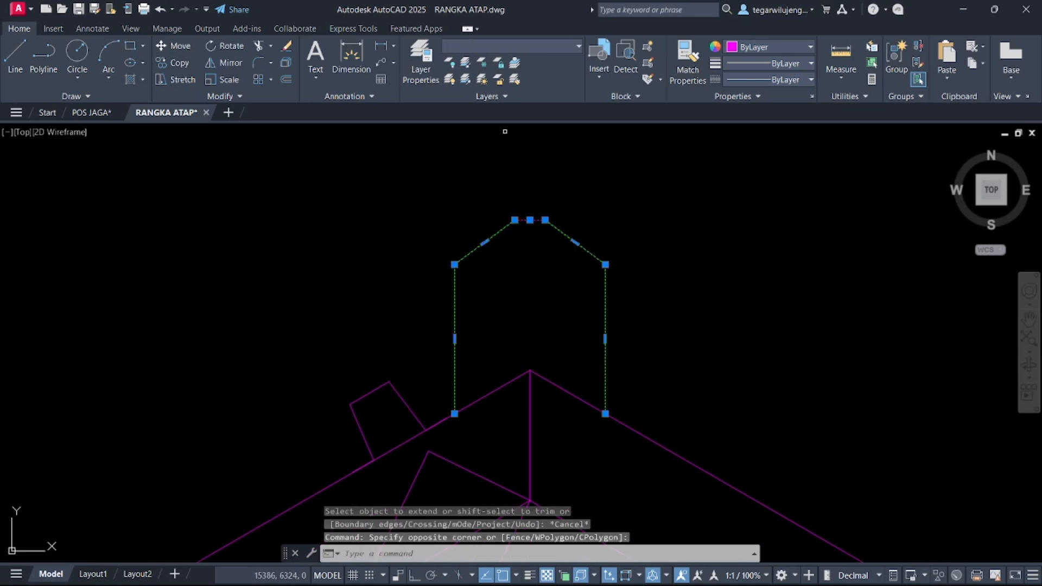
{"action": "left_click", "coordinate": [538, 46]}
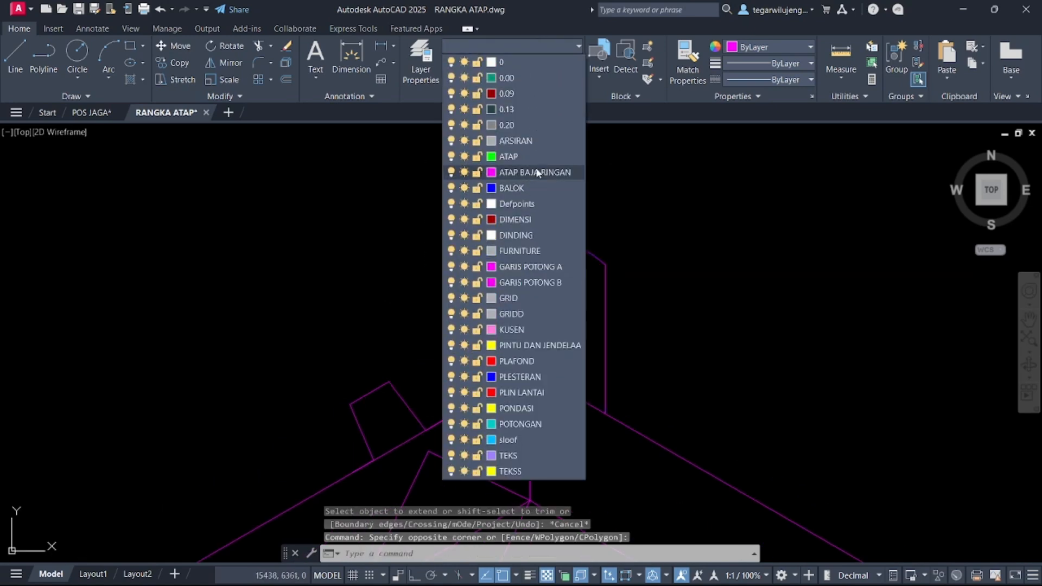
{"action": "left_click", "coordinate": [512, 170]}
{"action": "key", "text": "Escape"}
- Join the ridge cap's two sides and top line into one polyline
{"action": "left_click", "coordinate": [405, 183]}
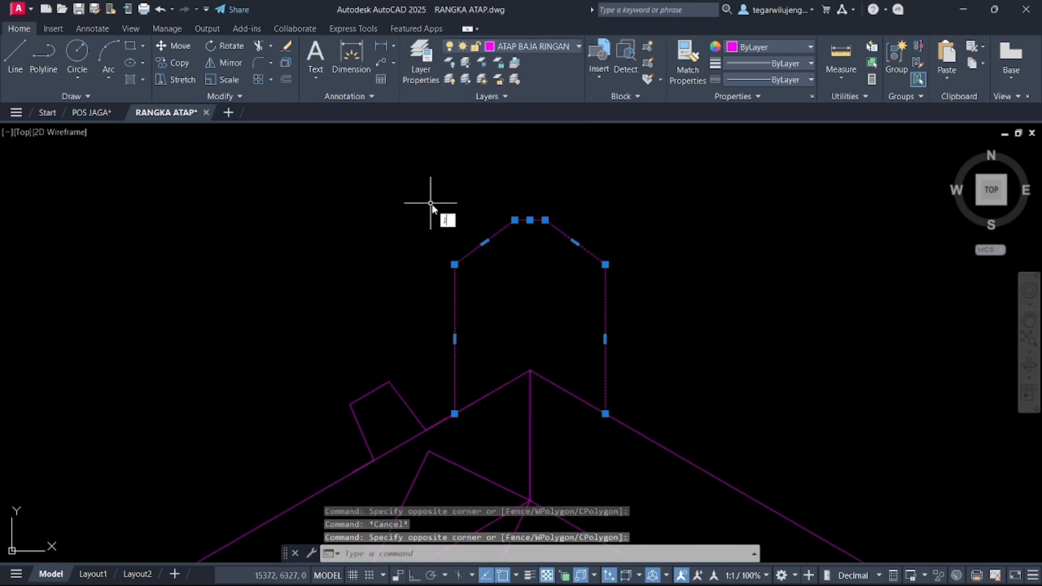
{"action": "type", "text": "J"}
{"action": "key", "text": "Return"}
{"action": "scroll", "coordinate": [488, 299], "scroll_direction": "down", "scroll_amount": 6}
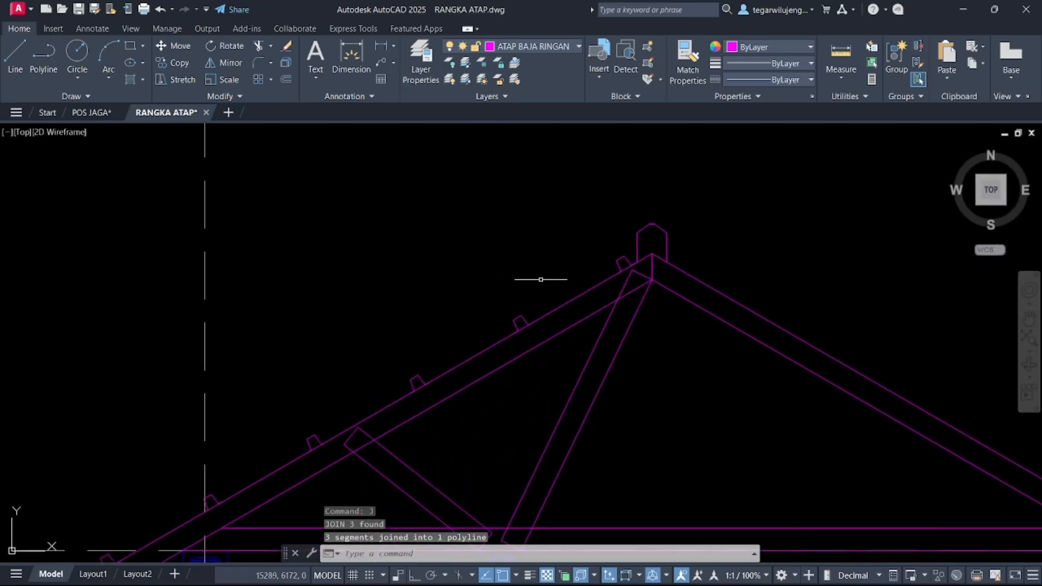
{"action": "mouse_move", "coordinate": [395, 387]}
{"action": "middle_mouse_down"}
{"action": "mouse_move", "coordinate": [447, 327]}
{"action": "mouse_move", "coordinate": [506, 301]}
{"action": "mouse_move", "coordinate": [437, 337]}
{"action": "middle_mouse_up"}
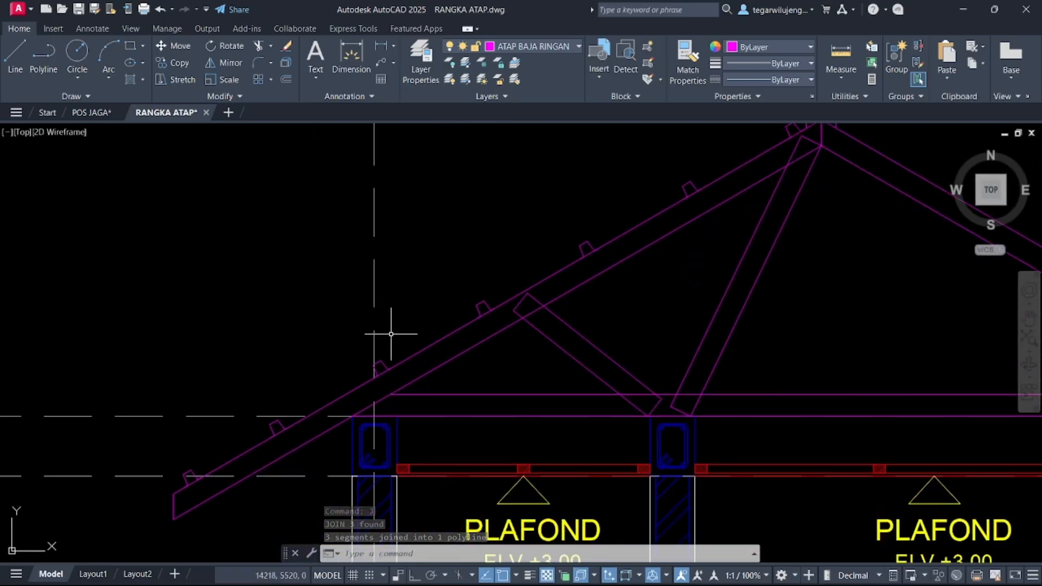
{"action": "mouse_move", "coordinate": [516, 272]}
{"action": "middle_mouse_down"}
{"action": "mouse_move", "coordinate": [433, 358]}
{"action": "mouse_move", "coordinate": [359, 406]}
{"action": "middle_mouse_up"}
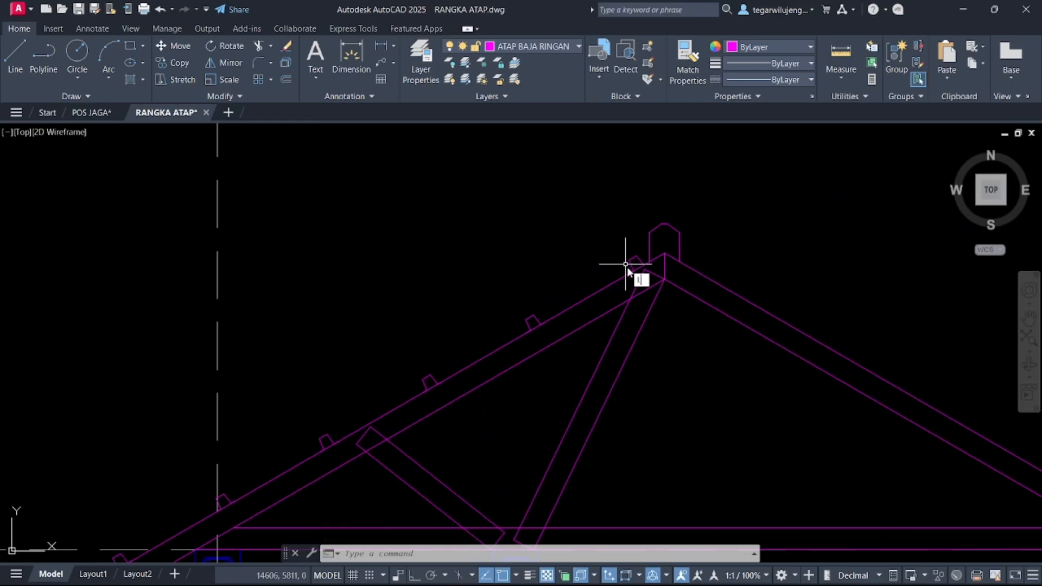
- Draw a line along the tops of the left rafter's battens, from the batten nearest the ridge to the eave batten
{"action": "key", "text": "Return"}
{"action": "scroll", "coordinate": [628, 263], "scroll_direction": "up", "scroll_amount": 6}
{"action": "left_click", "coordinate": [650, 233]}
{"action": "scroll", "coordinate": [485, 304], "scroll_direction": "down", "scroll_amount": 4}
{"action": "middle_click_drag", "start_coordinate": [342, 378], "coordinate": [535, 196]}
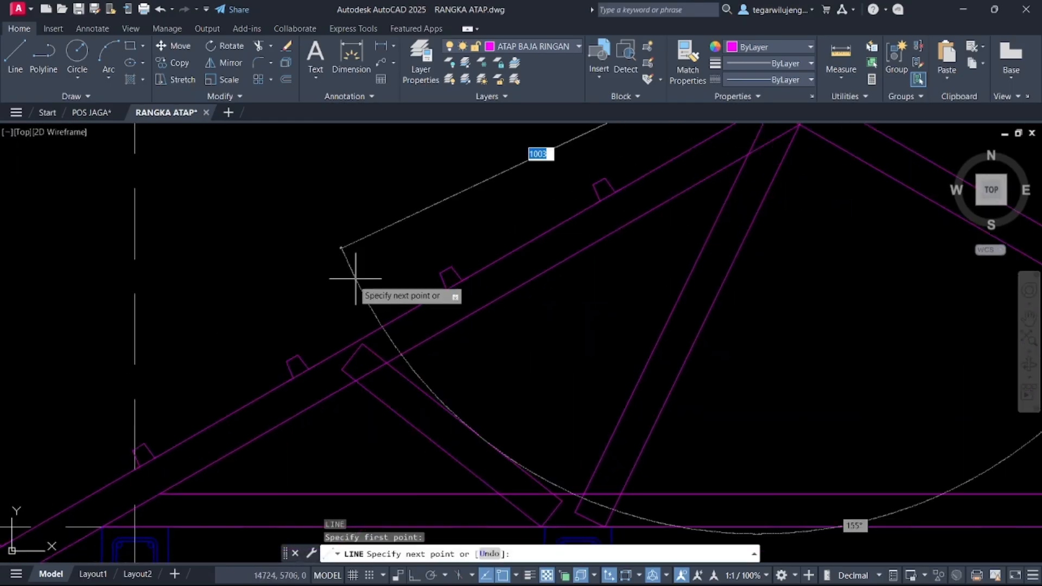
{"action": "middle_click_drag", "start_coordinate": [315, 331], "coordinate": [546, 189]}
{"action": "middle_click_drag", "start_coordinate": [326, 353], "coordinate": [438, 250]}
{"action": "scroll", "coordinate": [218, 346], "scroll_direction": "up", "scroll_amount": 4}
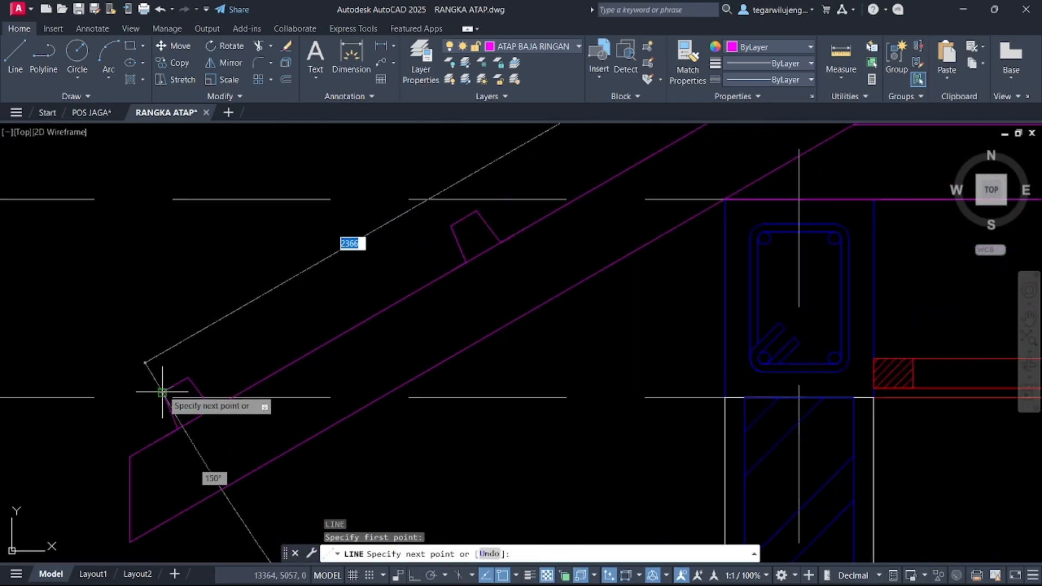
{"action": "left_click", "coordinate": [163, 391]}
{"action": "scroll", "coordinate": [163, 392], "scroll_direction": "down", "scroll_amount": 2}
{"action": "key", "text": "Return"}
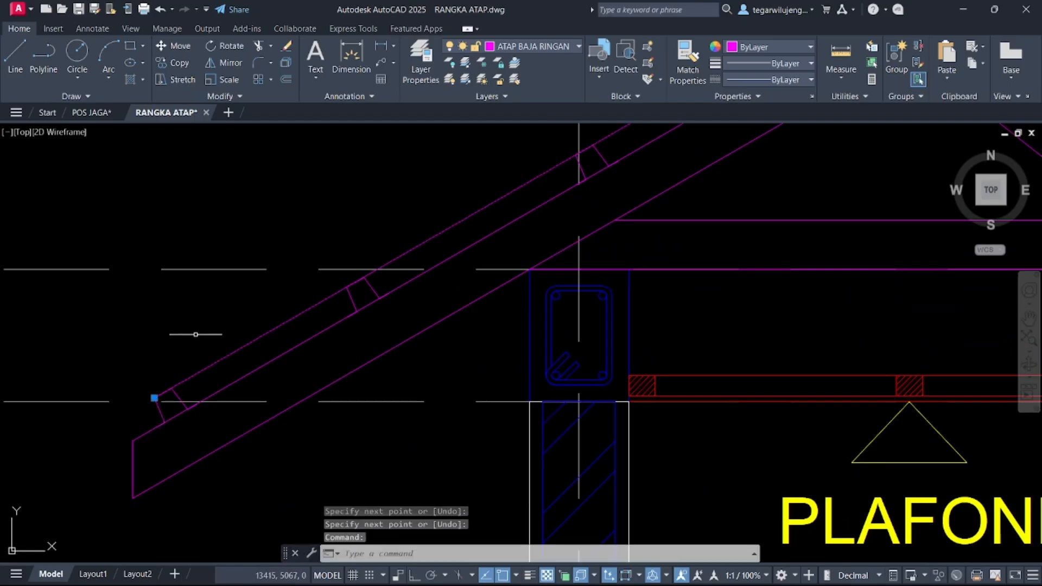
- Offset the line along the batten tops 20 outward to give the roof covering its thickness
{"action": "type", "text": "o"}
{"action": "key", "text": "Return"}
{"action": "left_click", "coordinate": [224, 357]}
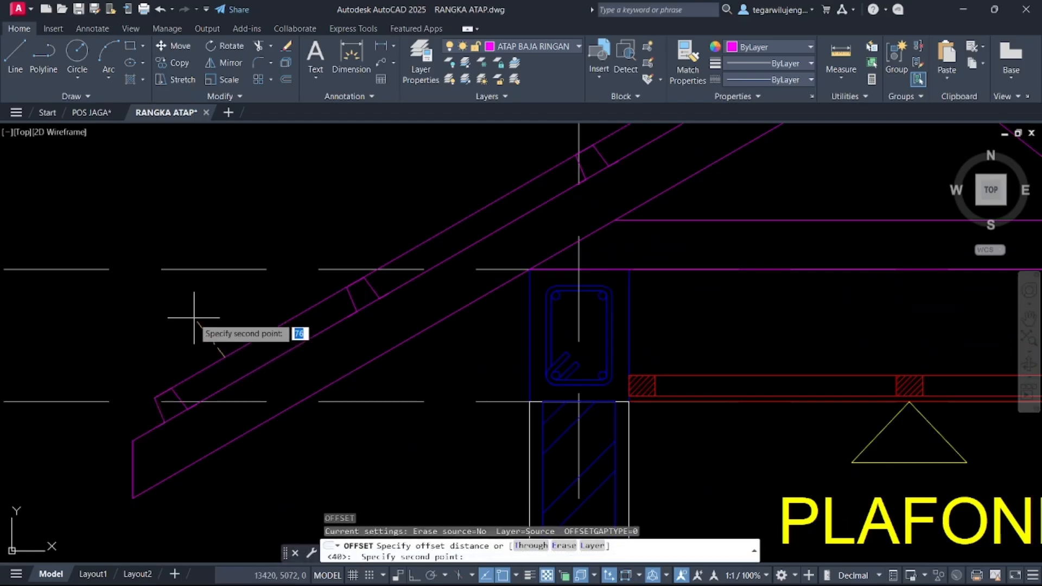
{"action": "key", "text": "Return"}
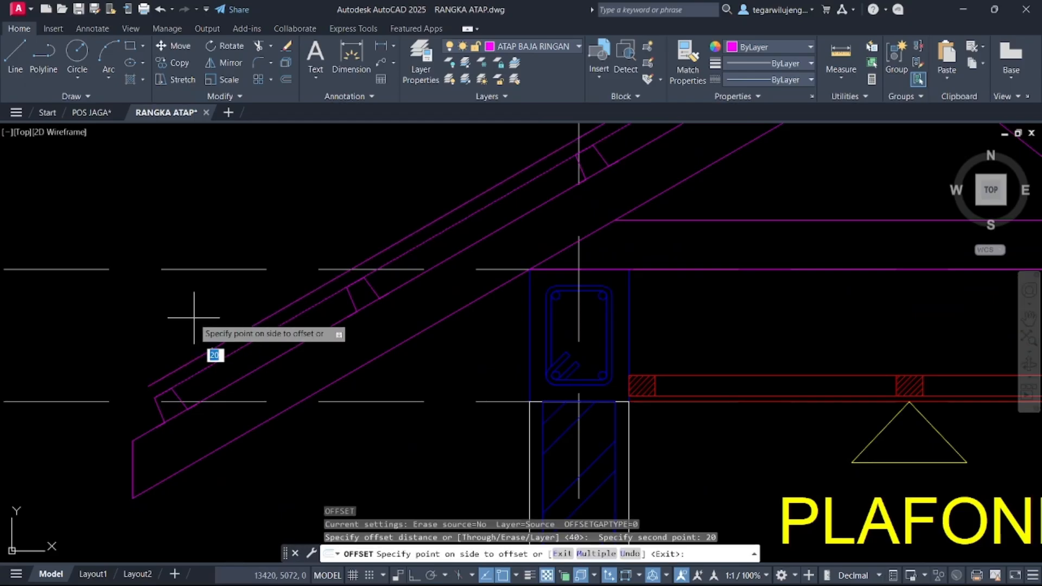
{"action": "left_click", "coordinate": [193, 320]}
{"action": "scroll", "coordinate": [174, 361], "scroll_direction": "down", "scroll_amount": 6}
{"action": "middle_click_drag", "start_coordinate": [310, 260], "coordinate": [171, 357]}
{"action": "scroll", "coordinate": [403, 228], "scroll_direction": "up", "scroll_amount": 2}
{"action": "scroll", "coordinate": [403, 229], "scroll_direction": "up", "scroll_amount": 3}
{"action": "key", "text": "Escape"}
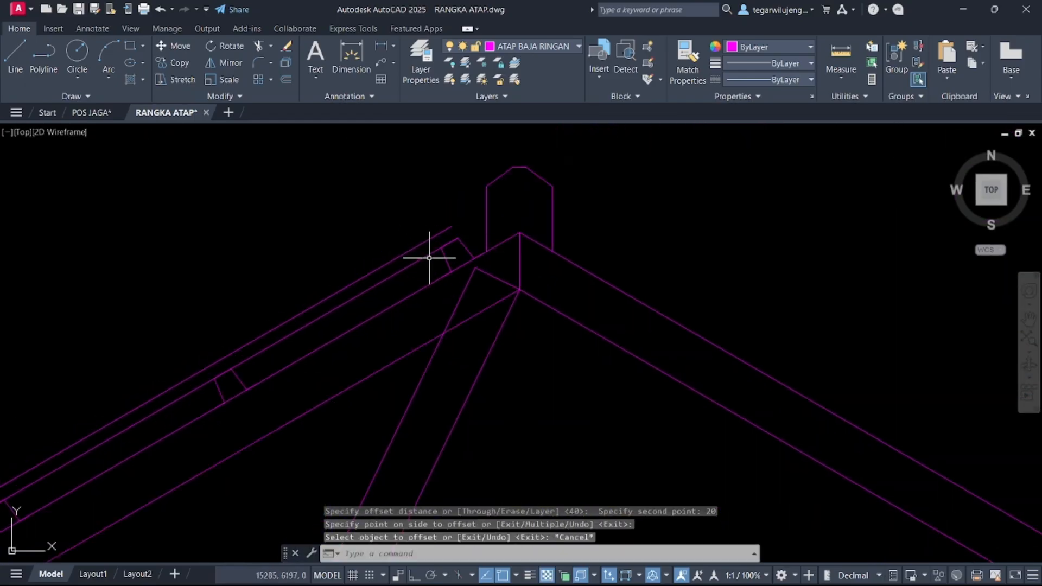
- Extend both roof covering lines at their upper ends to the ridge cap's side
{"action": "key", "text": "Return"}
{"action": "left_click", "coordinate": [417, 268]}
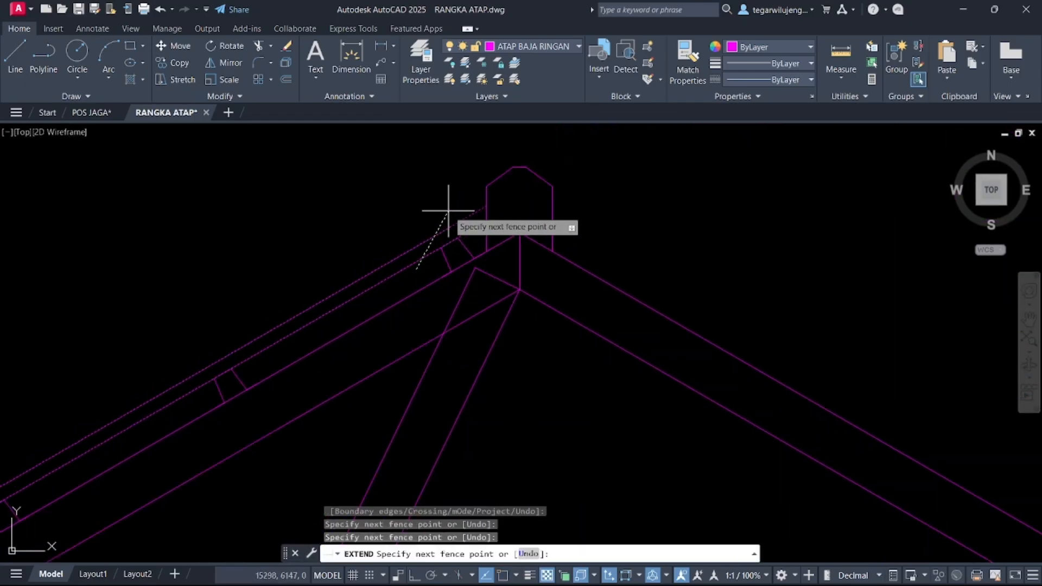
{"action": "left_click", "coordinate": [449, 210]}
{"action": "scroll", "coordinate": [326, 279], "scroll_direction": "down", "scroll_amount": 4}
{"action": "mouse_move", "coordinate": [120, 387]}
{"action": "middle_mouse_down"}
{"action": "mouse_move", "coordinate": [325, 265]}
{"action": "mouse_move", "coordinate": [465, 205]}
{"action": "middle_mouse_up"}
{"action": "key", "text": "Escape"}
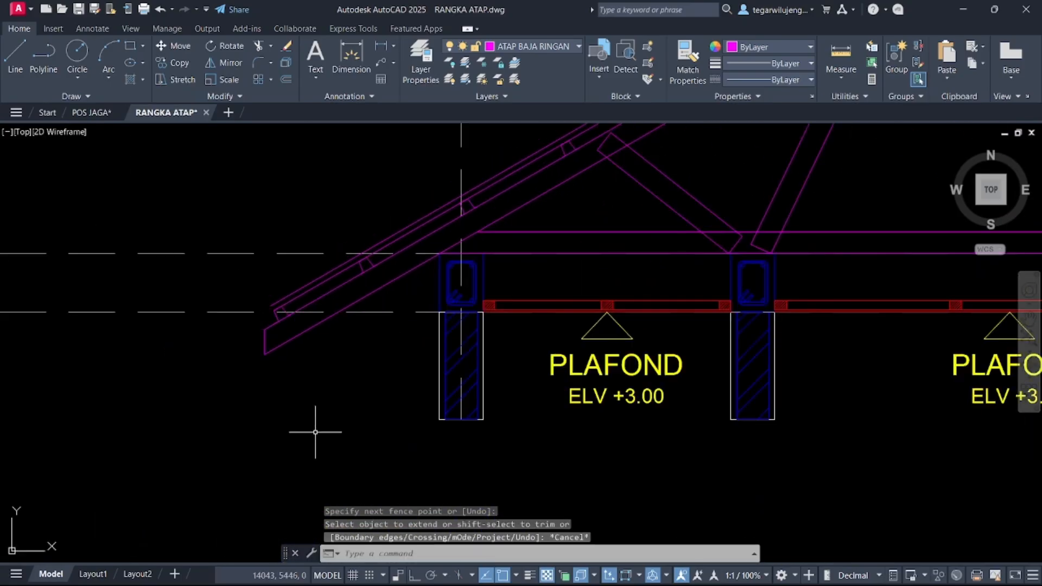
- Draw a vertical construction line through the left rafter's end cut at the eave
{"action": "type", "text": "xl"}
{"action": "key", "text": "Return"}
{"action": "scroll", "coordinate": [265, 356], "scroll_direction": "up", "scroll_amount": 3}
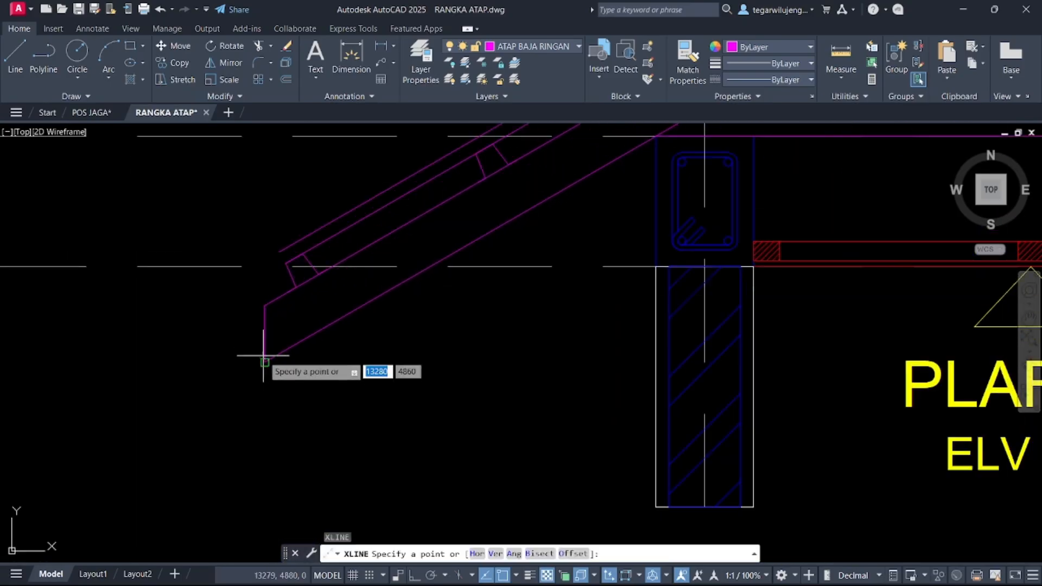
{"action": "left_click", "coordinate": [264, 360]}
{"action": "left_click", "coordinate": [265, 305]}
{"action": "key", "text": "Escape"}
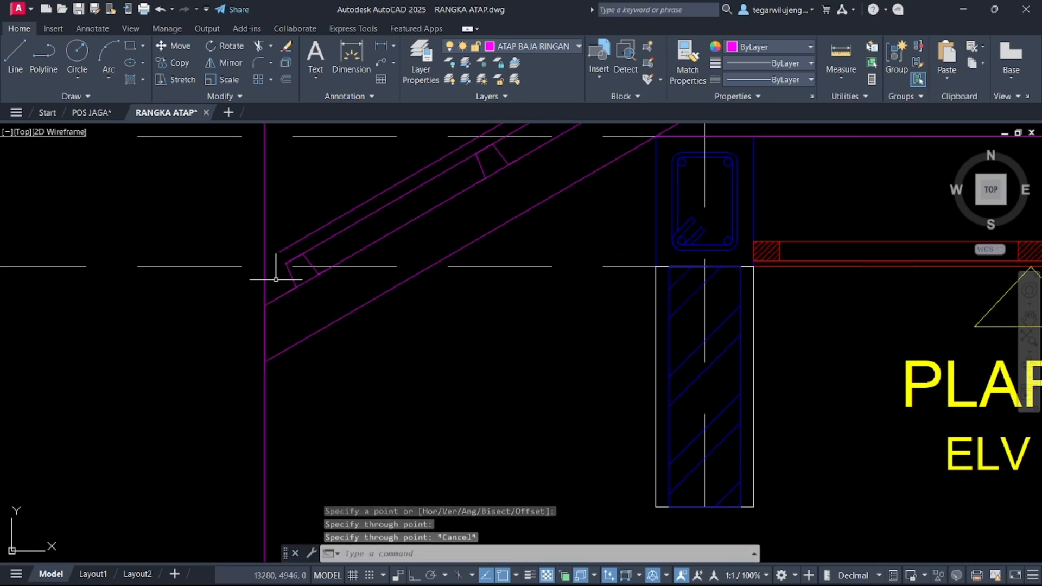
- Move the vertical construction line 50 horizontally outward from the rafter's end, with ortho on
{"action": "left_click", "coordinate": [278, 236]}
{"action": "left_click", "coordinate": [249, 205]}
{"action": "key", "text": "Return"}
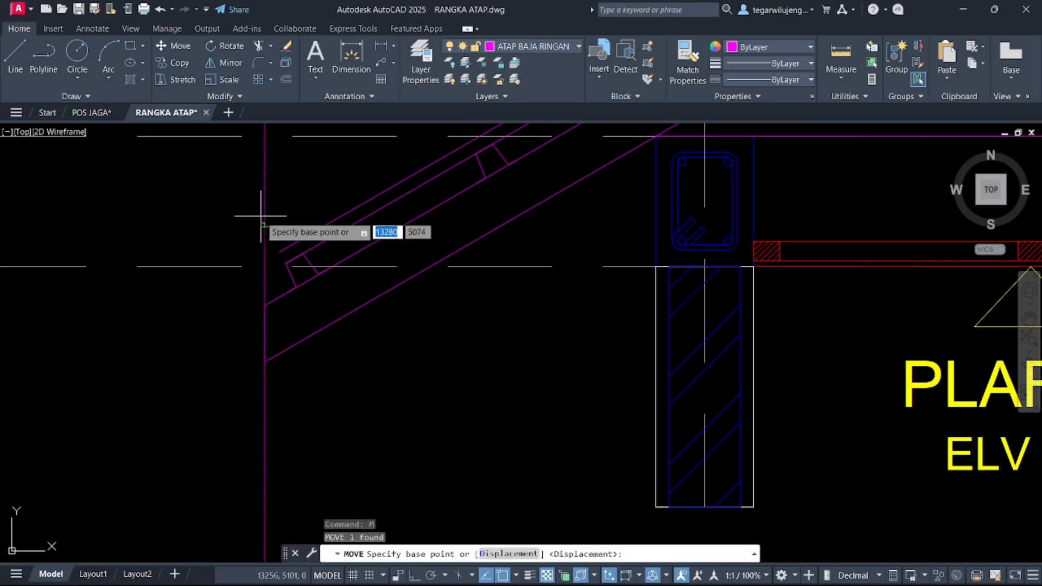
{"action": "left_click", "coordinate": [257, 216]}
{"action": "key", "text": "F8"}
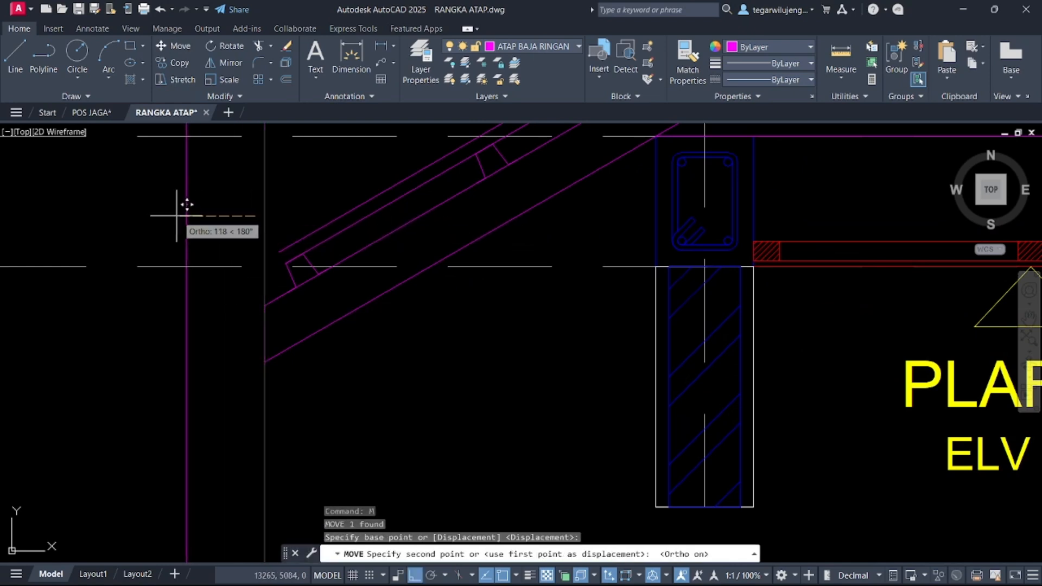
{"action": "key", "text": "Return"}
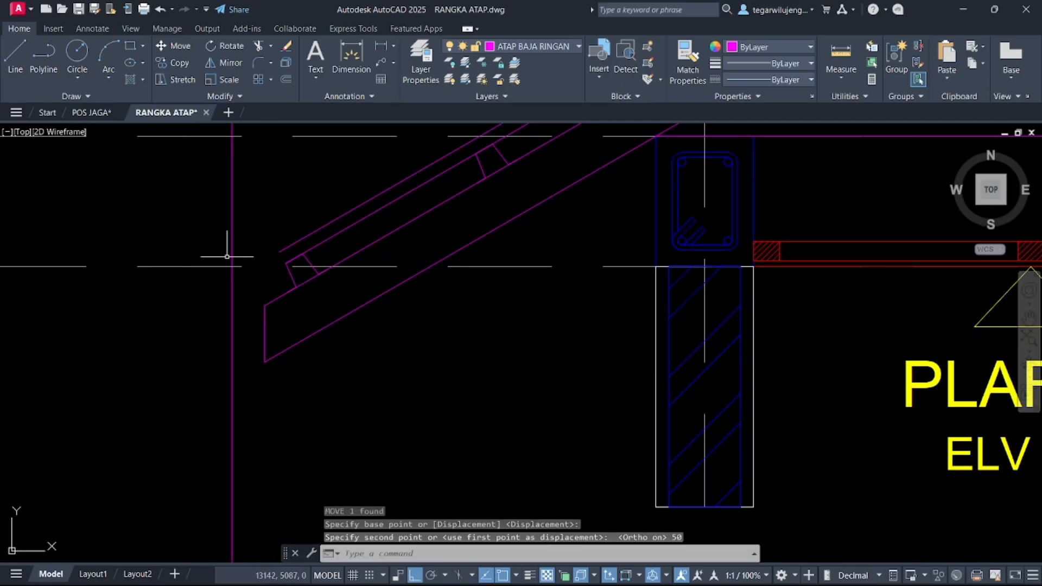
{"action": "key", "text": "Escape"}
- Extend the lower ends of both roof covering lines to the vertical construction line
{"action": "type", "text": "f"}
{"action": "key", "text": "Return"}
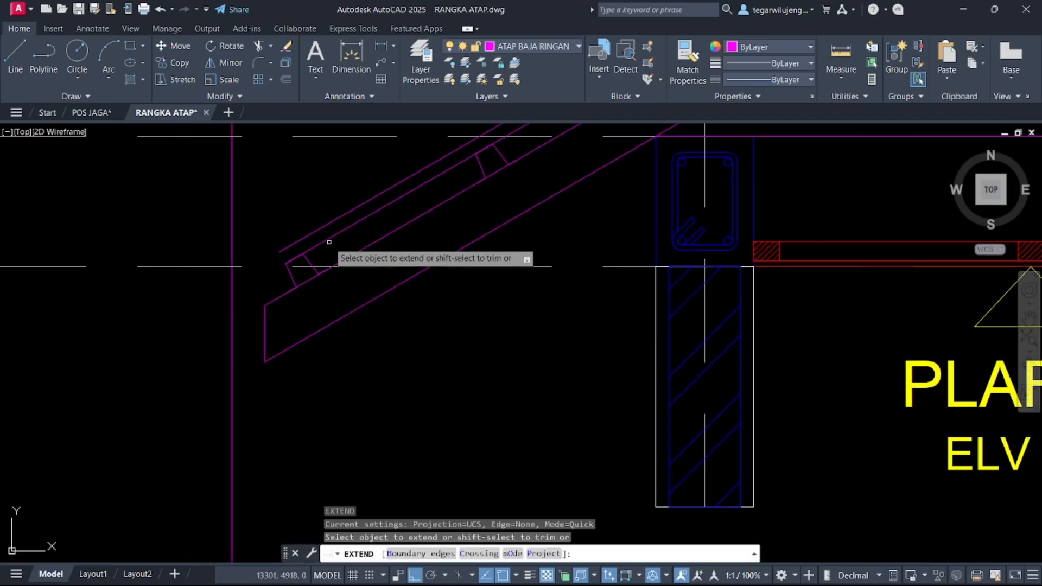
{"action": "left_click", "coordinate": [332, 242]}
{"action": "left_click", "coordinate": [302, 207]}
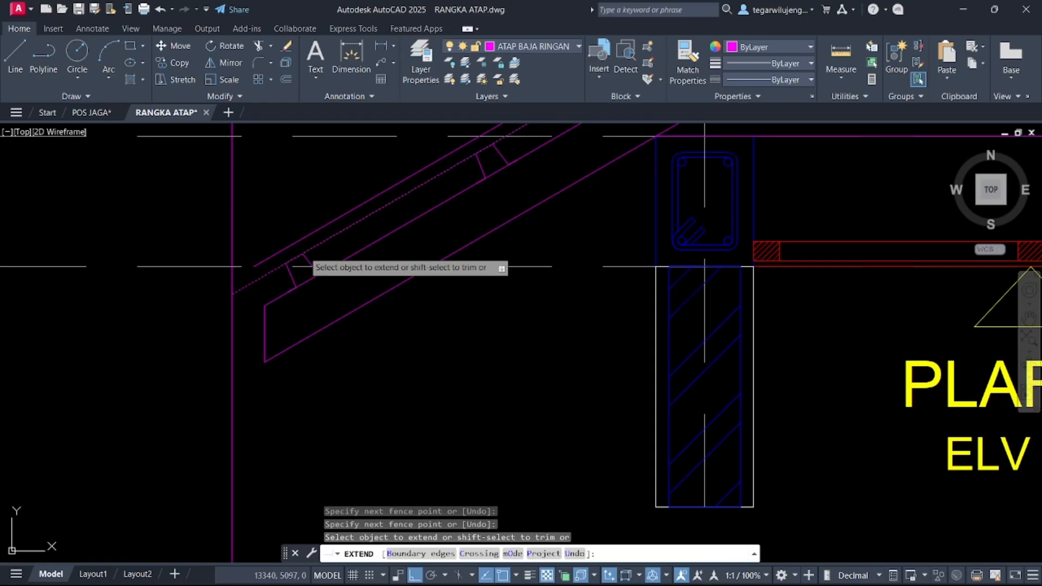
{"action": "left_click", "coordinate": [295, 255]}
{"action": "key", "text": "Escape"}
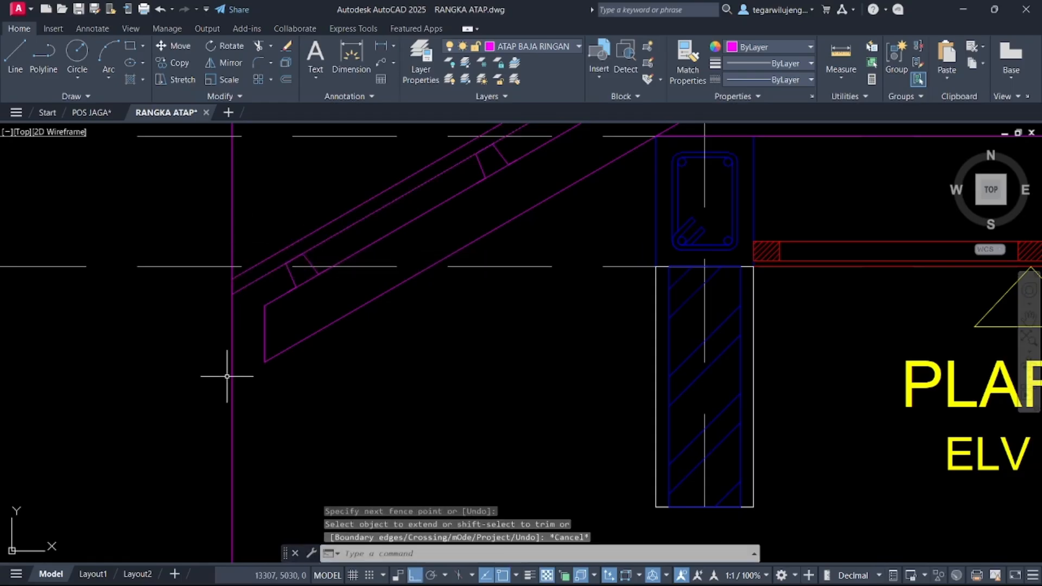
- Close the roof covering's eave end with a short vertical line and delete the construction line
{"action": "type", "text": "l"}
{"action": "key", "text": "Return"}
{"action": "left_click", "coordinate": [232, 280]}
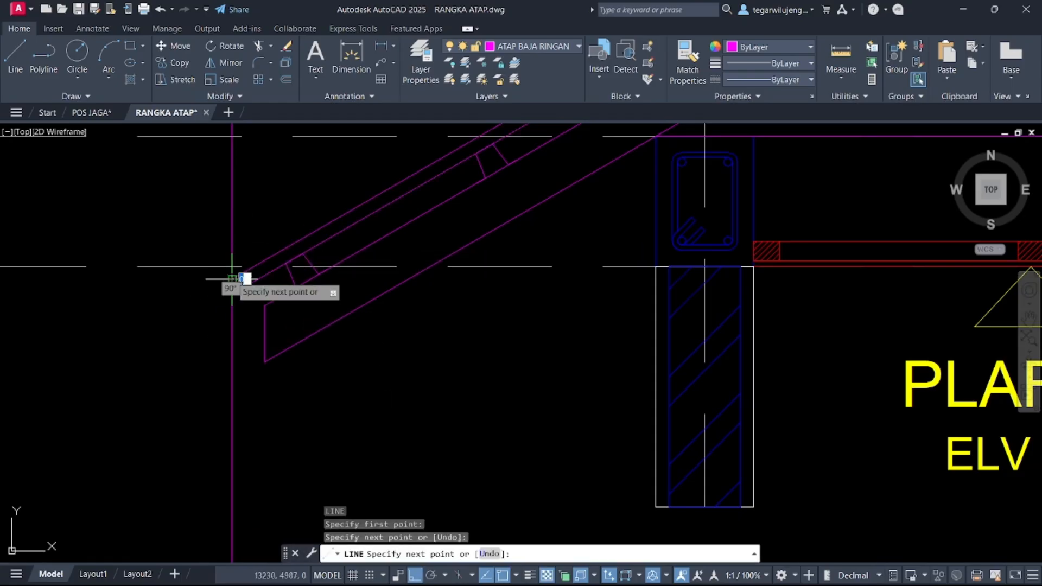
{"action": "scroll", "coordinate": [232, 279], "scroll_direction": "down", "scroll_amount": 5}
{"action": "key", "text": "Escape"}
{"action": "left_click", "coordinate": [218, 279]}
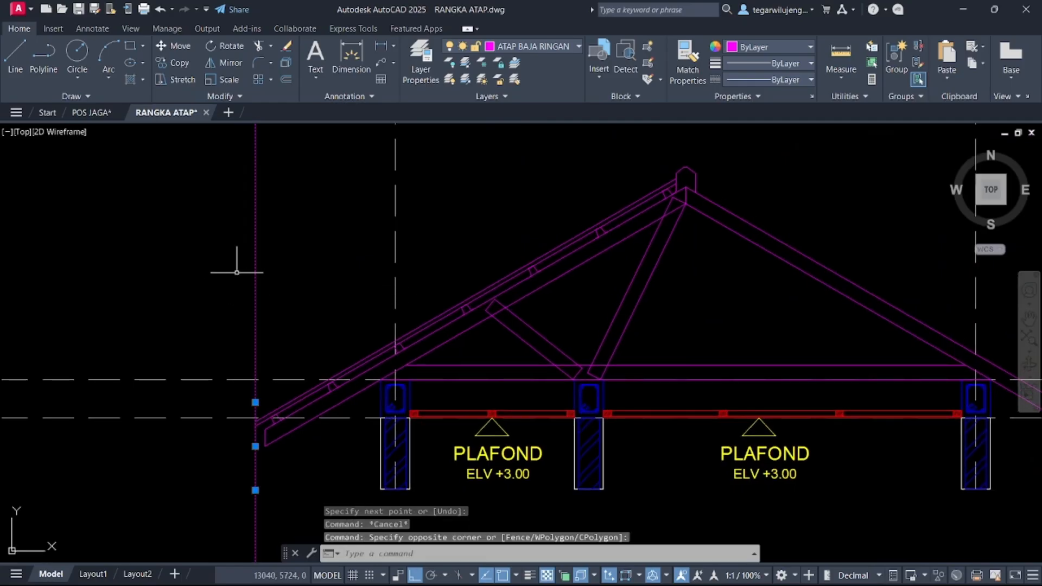
{"action": "key", "text": "Delete"}
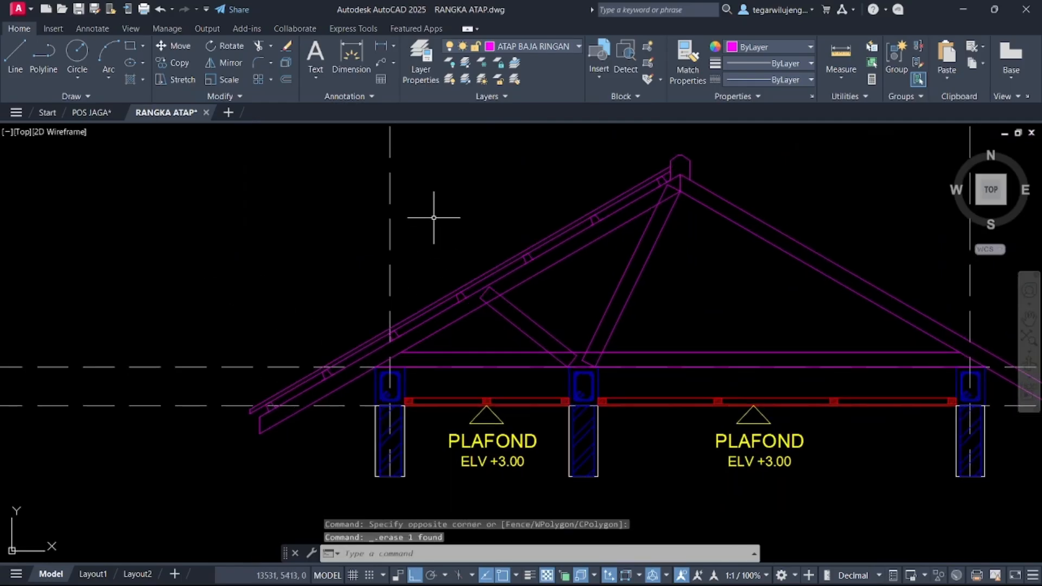
{"action": "middle_click_drag", "start_coordinate": [524, 263], "coordinate": [483, 302]}
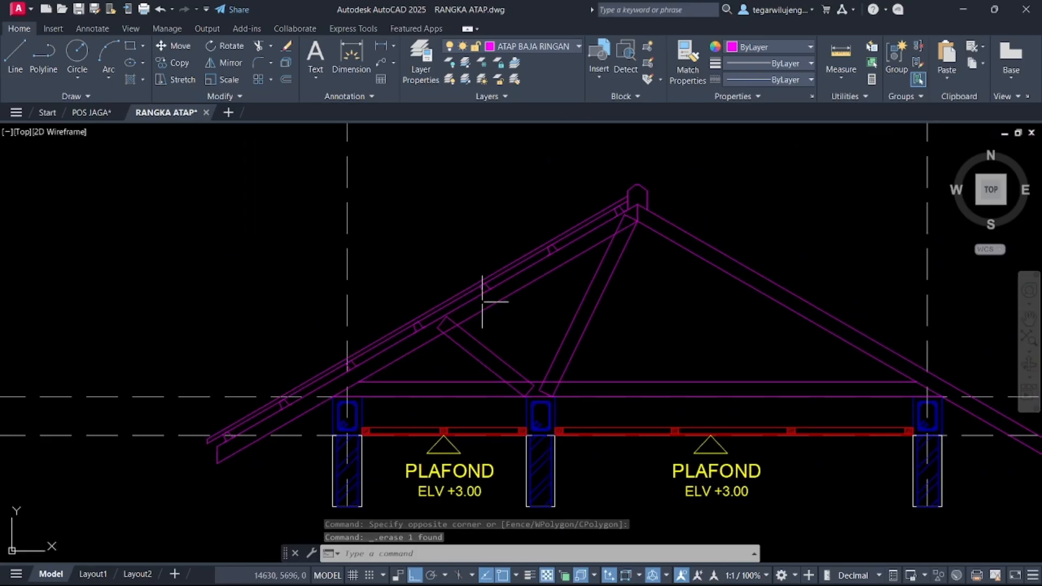
{"action": "left_click", "coordinate": [592, 342]}
{"action": "left_click", "coordinate": [575, 319]}
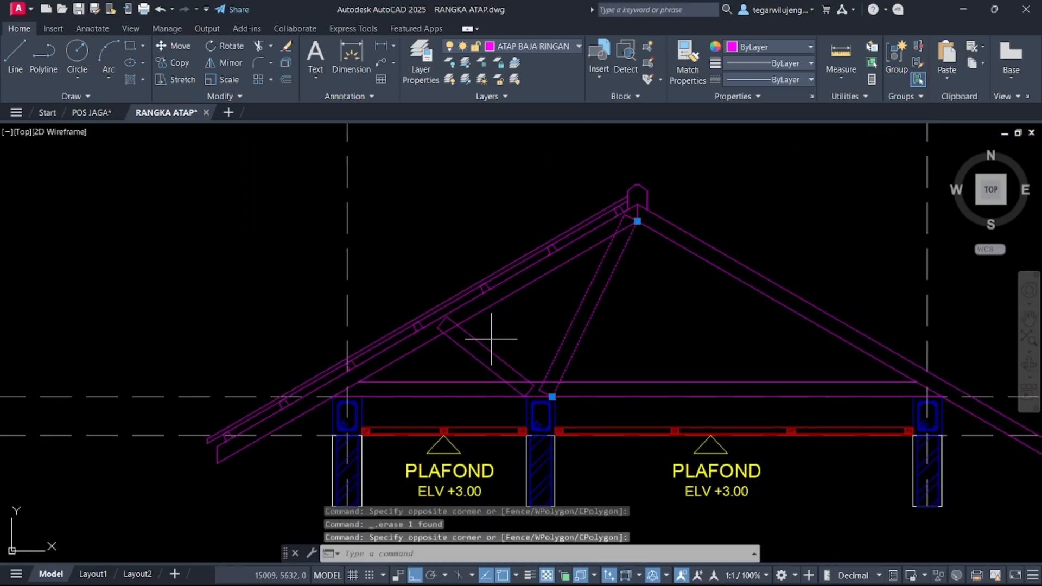
{"action": "left_click", "coordinate": [491, 339]}
{"action": "left_click", "coordinate": [444, 351]}
{"action": "left_click", "coordinate": [410, 281]}
{"action": "left_click", "coordinate": [483, 346]}
{"action": "scroll", "coordinate": [521, 378], "scroll_direction": "up", "scroll_amount": 3}
{"action": "left_click", "coordinate": [507, 328]}
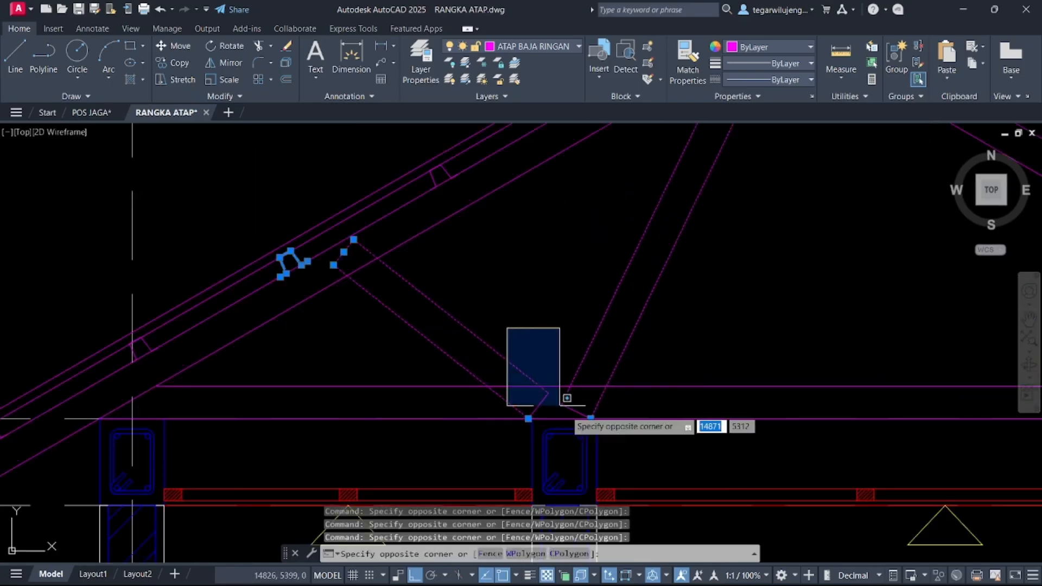
{"action": "left_click", "coordinate": [566, 401]}
{"action": "scroll", "coordinate": [600, 400], "scroll_direction": "down", "scroll_amount": 4}
{"action": "scroll", "coordinate": [559, 342], "scroll_direction": "up", "scroll_amount": 3}
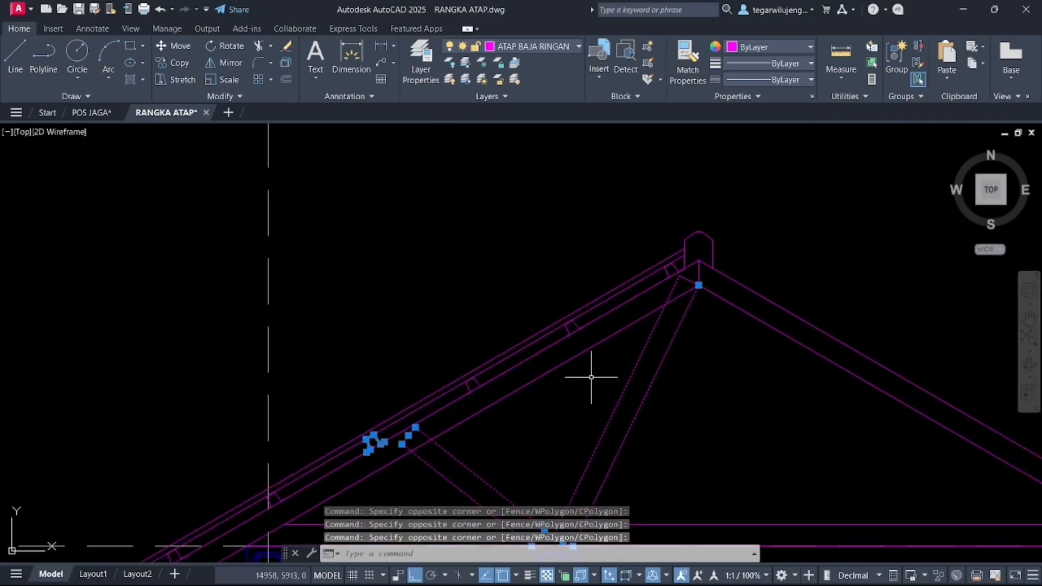
{"action": "scroll", "coordinate": [577, 344], "scroll_direction": "up", "scroll_amount": 2}
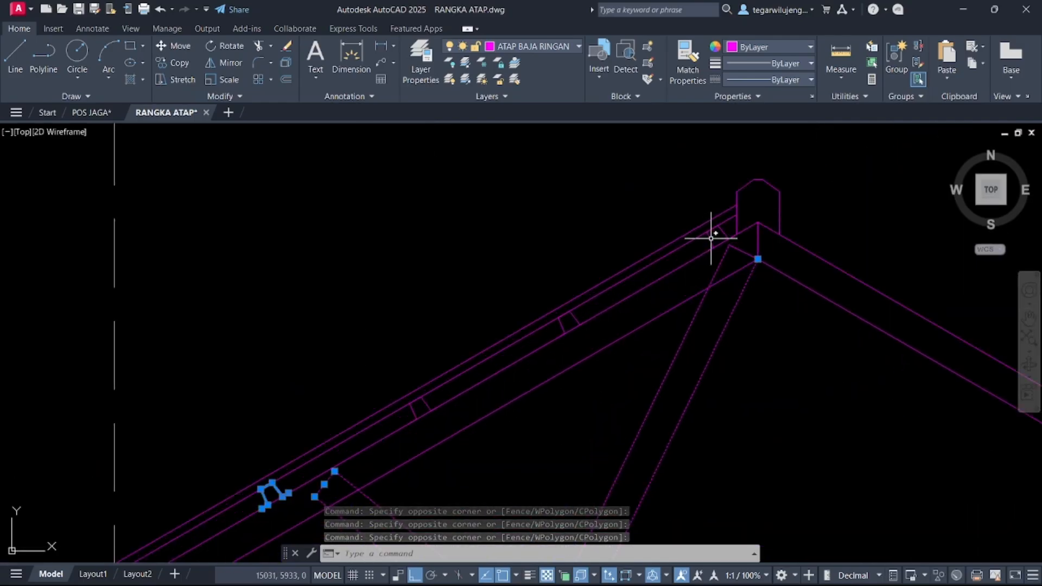
{"action": "key", "text": "Escape"}
- Select all the battens on the left rafter with Select Similar, starting from the one nearest the ridge
{"action": "left_click", "coordinate": [710, 240]}
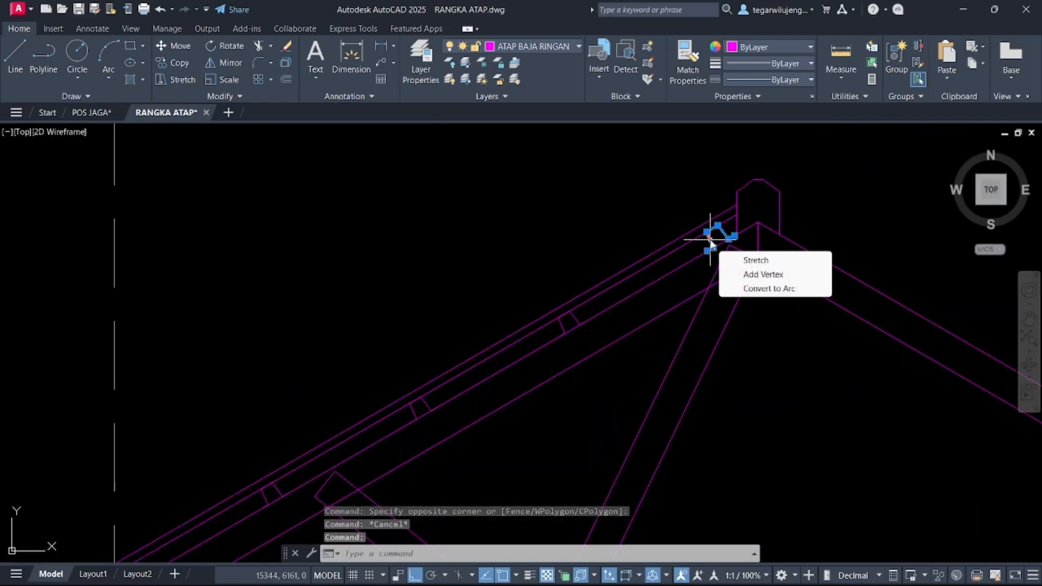
{"action": "right_click", "coordinate": [636, 212]}
{"action": "left_click", "coordinate": [679, 437]}
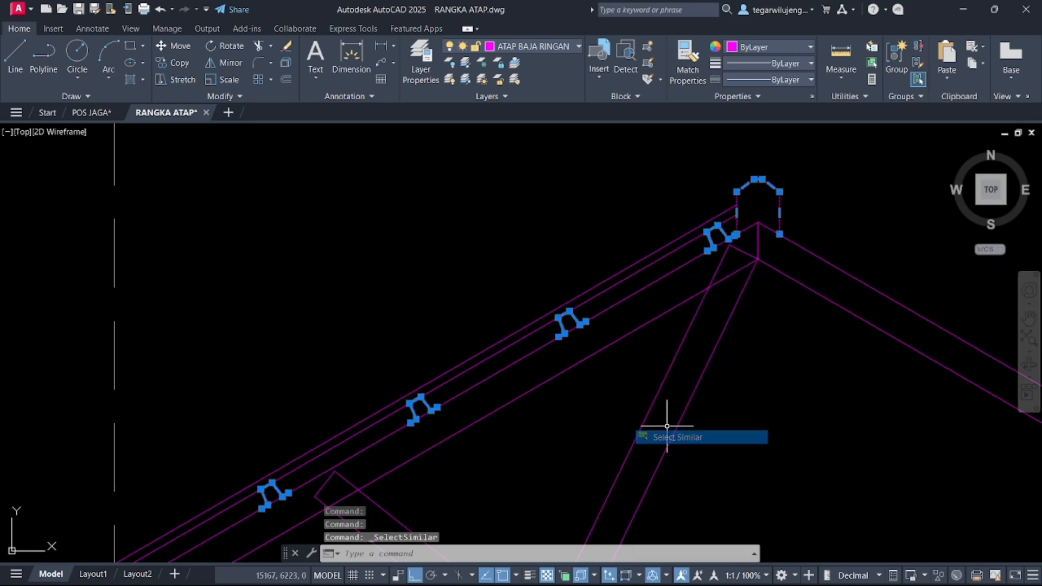
- Add both left web members with their end lines, the roof covering lines and the eave end lines to the selection
{"action": "left_click", "coordinate": [717, 376]}
{"action": "left_click", "coordinate": [679, 347]}
{"action": "left_click", "coordinate": [656, 195]}
{"action": "left_click", "coordinate": [776, 307]}
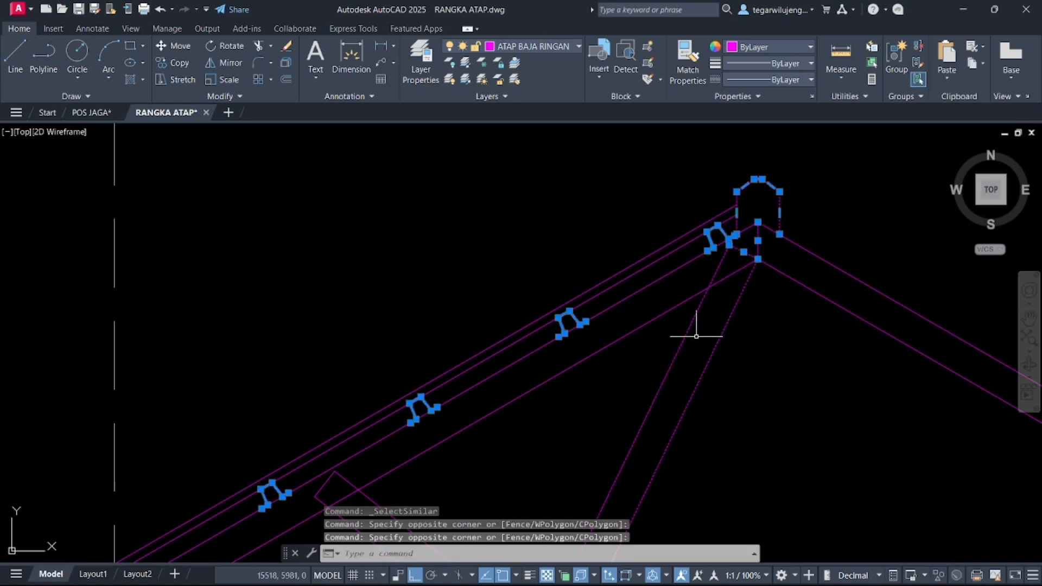
{"action": "middle_click_drag", "start_coordinate": [399, 390], "coordinate": [380, 201]}
{"action": "left_click", "coordinate": [238, 191]}
{"action": "left_click", "coordinate": [349, 314]}
{"action": "left_click", "coordinate": [362, 377]}
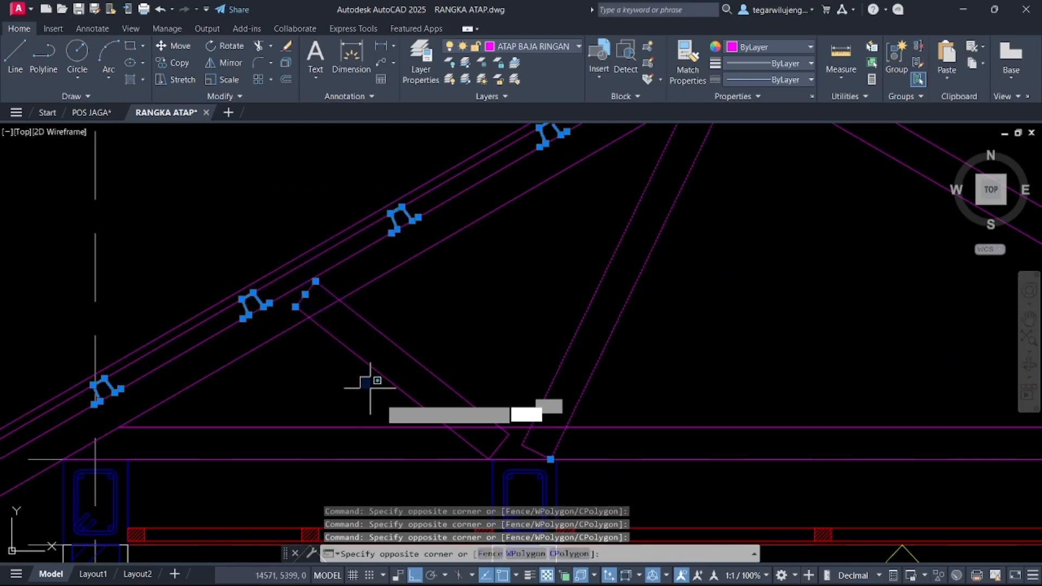
{"action": "left_click", "coordinate": [636, 465]}
{"action": "middle_click_drag", "start_coordinate": [317, 369], "coordinate": [452, 374]}
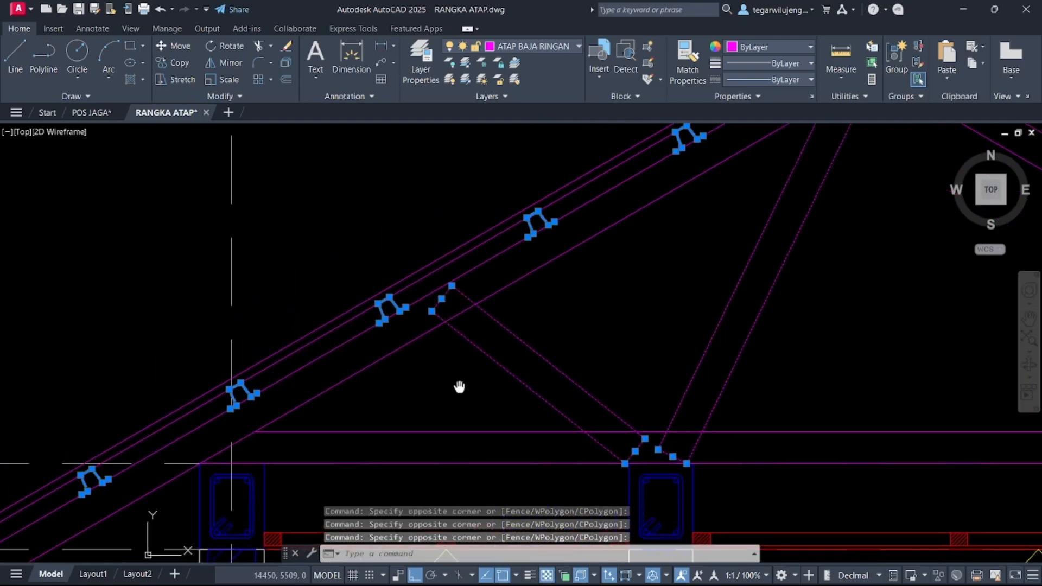
{"action": "scroll", "coordinate": [389, 310], "scroll_direction": "down", "scroll_amount": 3}
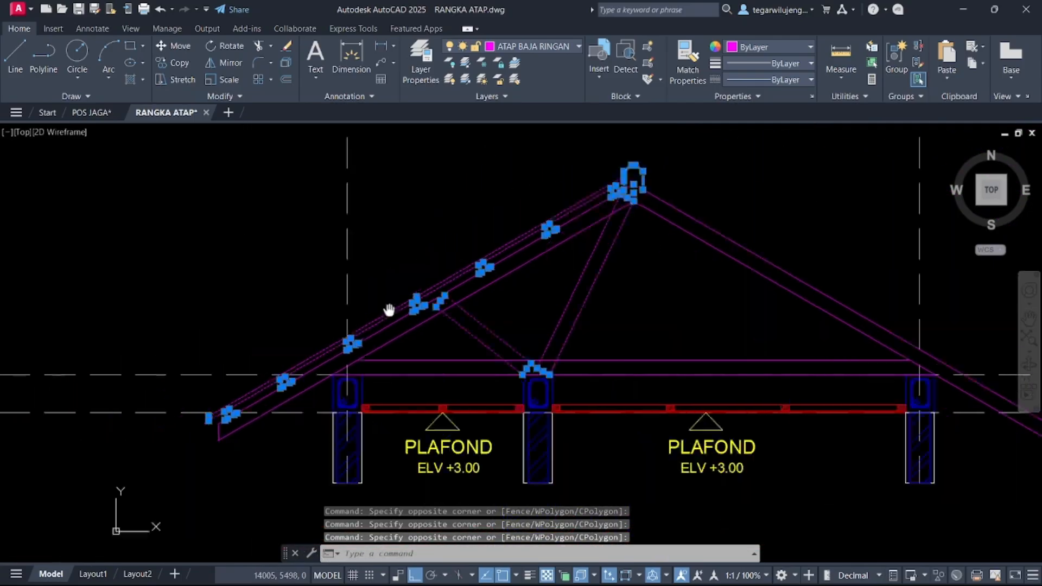
{"action": "middle_click_drag", "start_coordinate": [195, 344], "coordinate": [233, 332]}
{"action": "left_click", "coordinate": [237, 287]}
{"action": "left_click", "coordinate": [280, 483]}
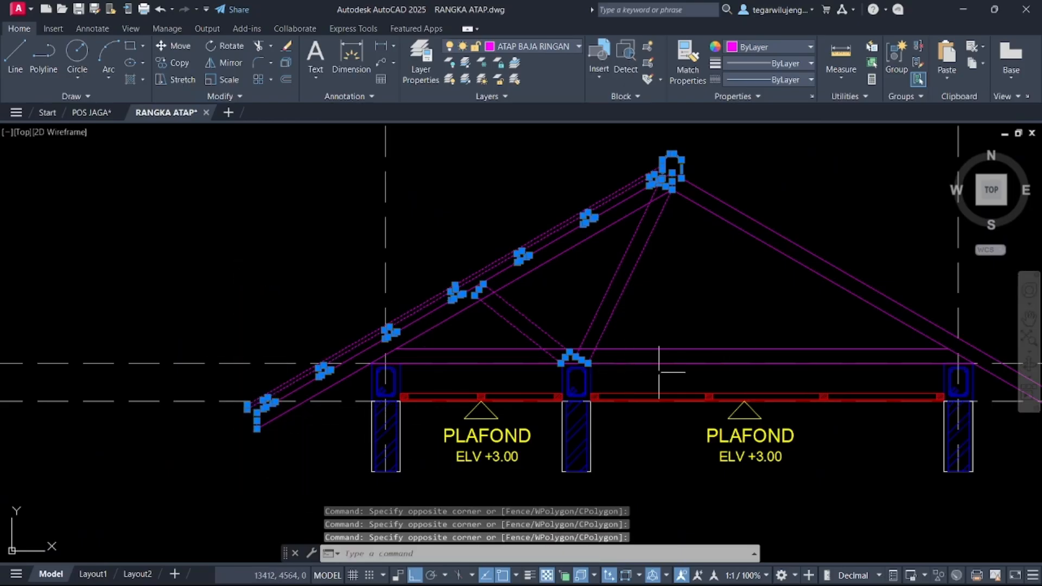
- Mirror the selected left-half parts about the vertical axis through the bottom chord's midpoint, keeping the source objects
{"action": "middle_click_drag", "start_coordinate": [659, 373], "coordinate": [452, 361]}
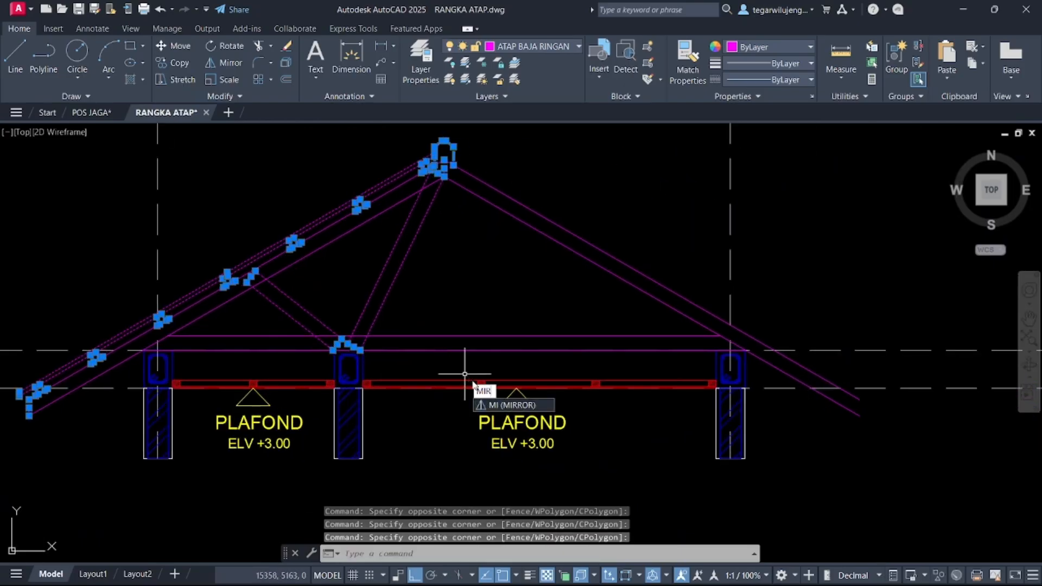
{"action": "key", "text": "Return"}
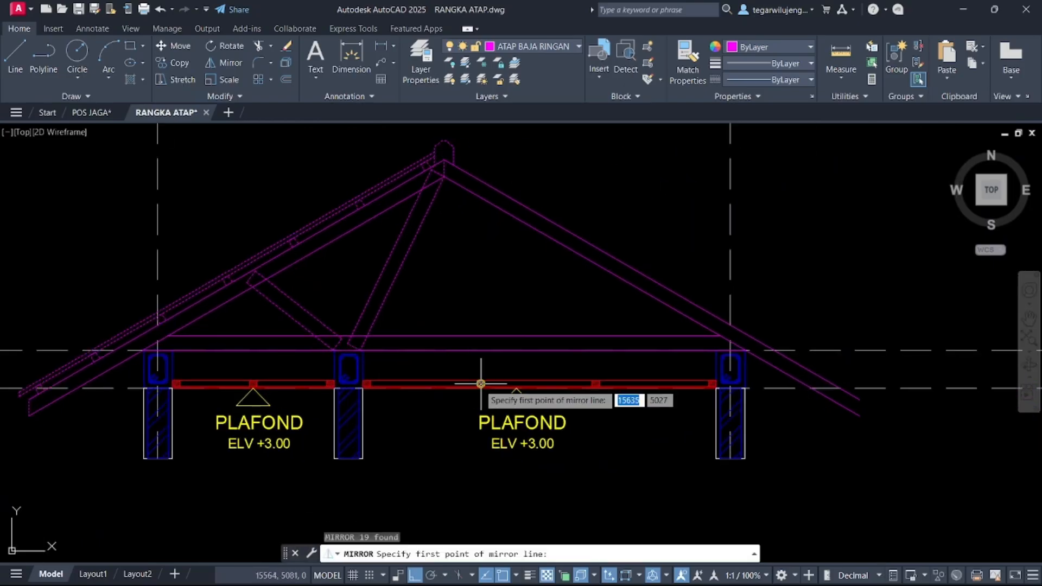
{"action": "left_click", "coordinate": [445, 335]}
{"action": "left_click", "coordinate": [462, 478]}
{"action": "key", "text": "Return"}
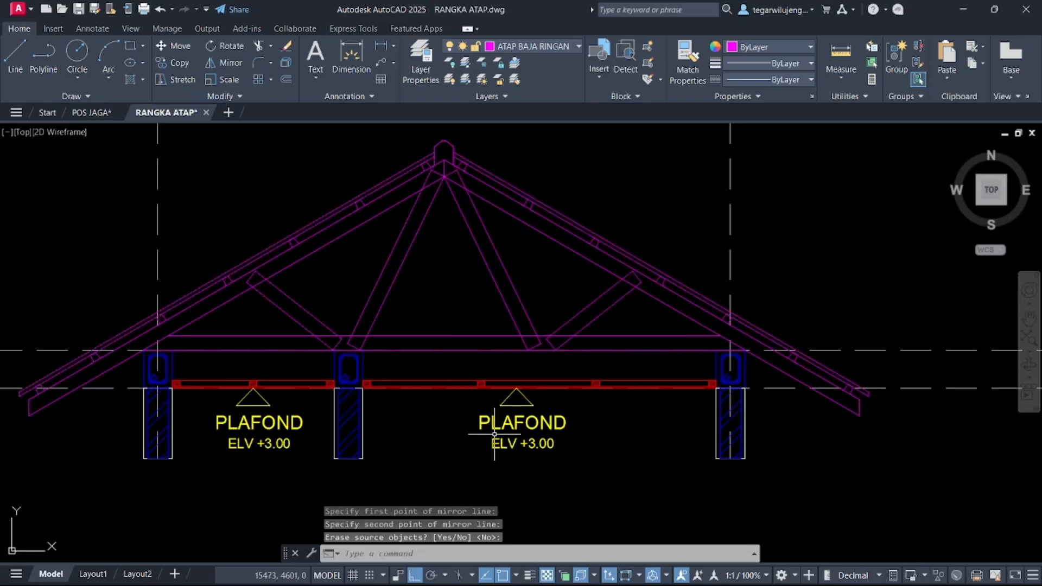
{"action": "middle_click_drag", "start_coordinate": [495, 435], "coordinate": [449, 411]}
{"action": "scroll", "coordinate": [331, 329], "scroll_direction": "down", "scroll_amount": 3}
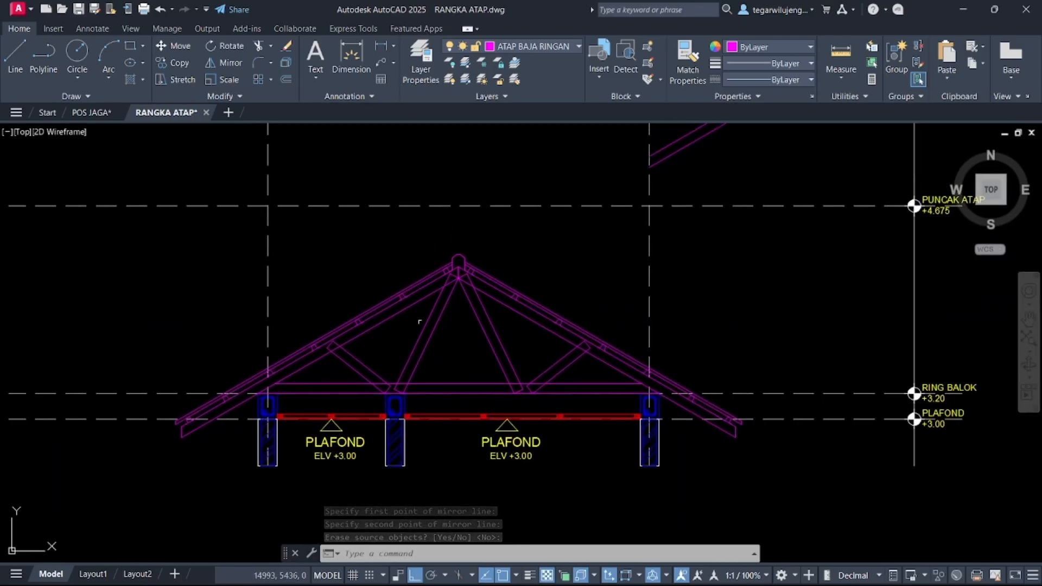
- Draw a circle with radius 5 in the empty space above the left rafter
{"action": "scroll", "coordinate": [331, 337], "scroll_direction": "up", "scroll_amount": 4}
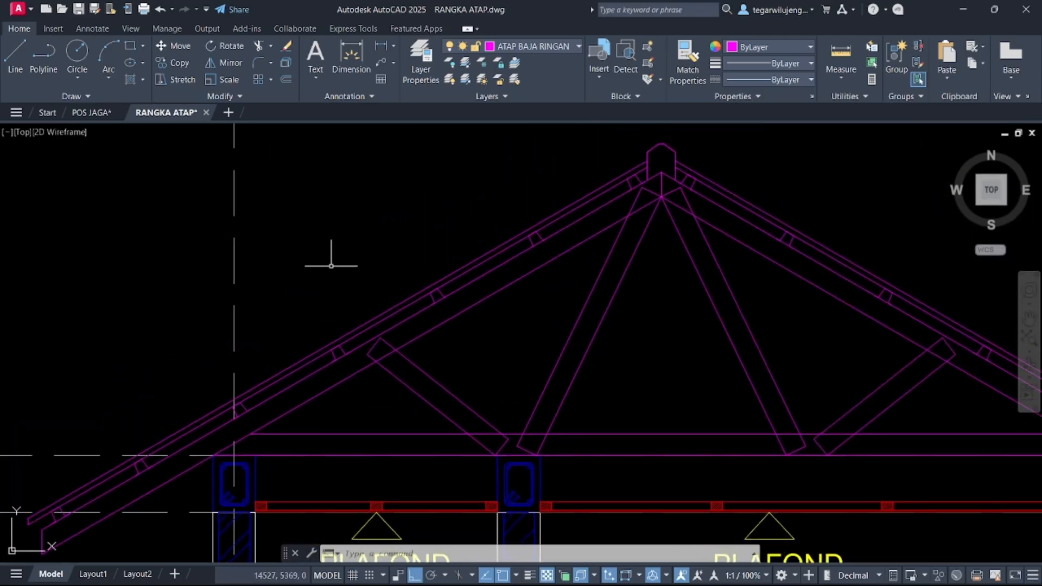
{"action": "middle_click_drag", "start_coordinate": [331, 266], "coordinate": [365, 346]}
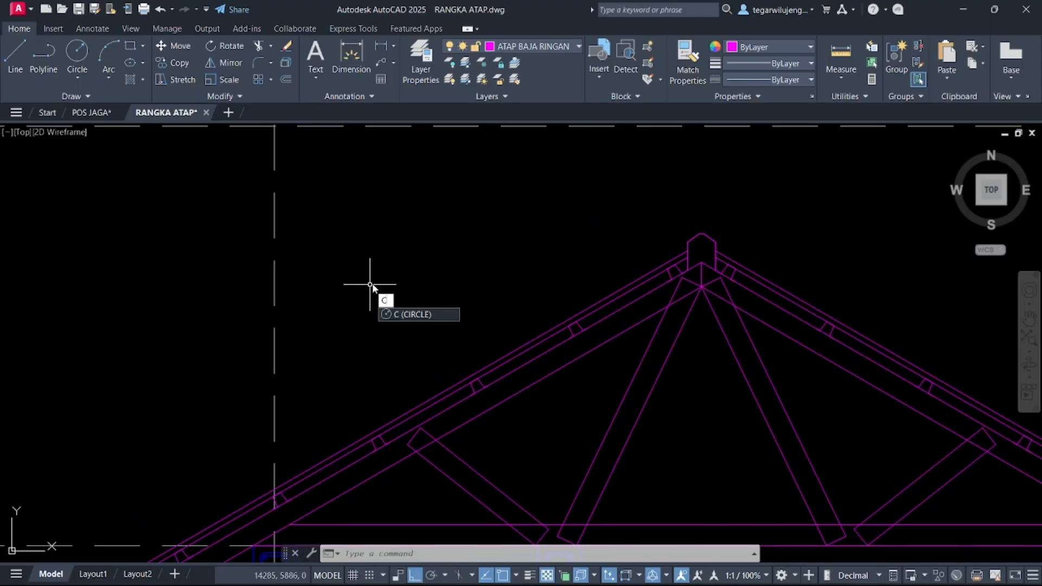
{"action": "key", "text": "Return"}
{"action": "left_click", "coordinate": [372, 292]}
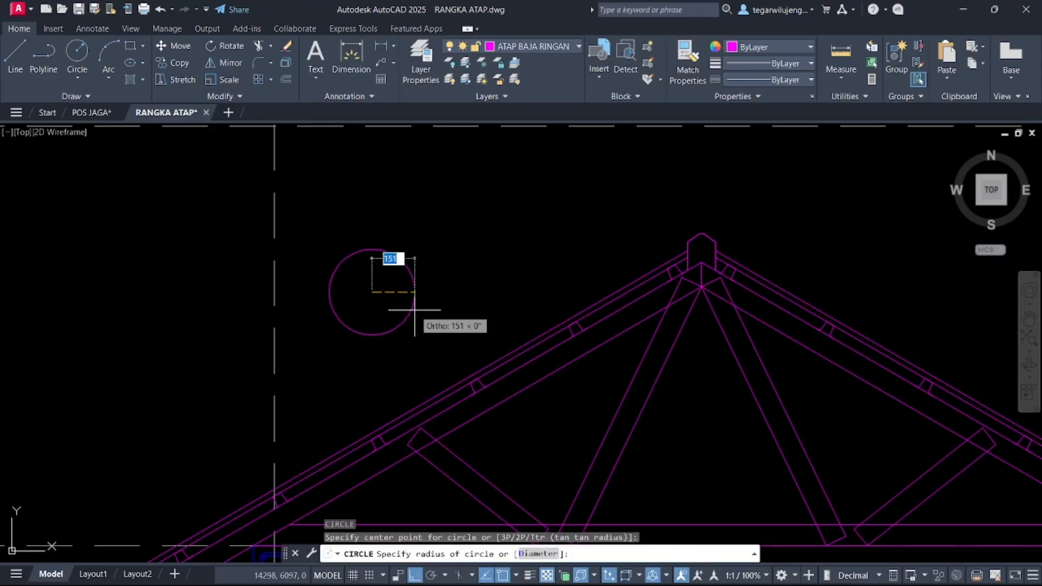
{"action": "type", "text": "5"}
{"action": "key", "text": "Return"}
- Offset the small circle outward by 1 to form the bolt's outer ring
{"action": "scroll", "coordinate": [347, 279], "scroll_direction": "up", "scroll_amount": 5}
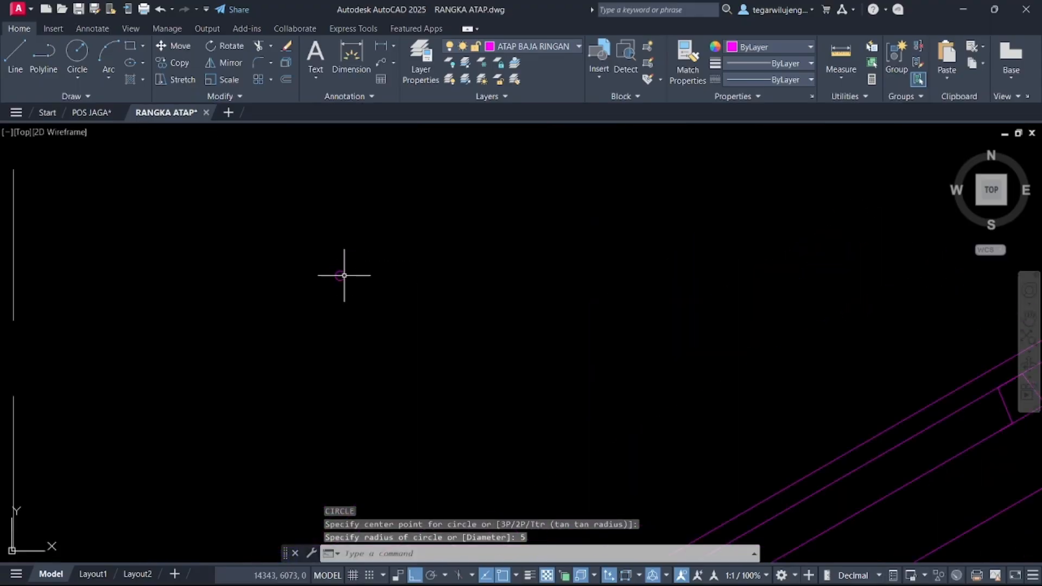
{"action": "left_click", "coordinate": [324, 299]}
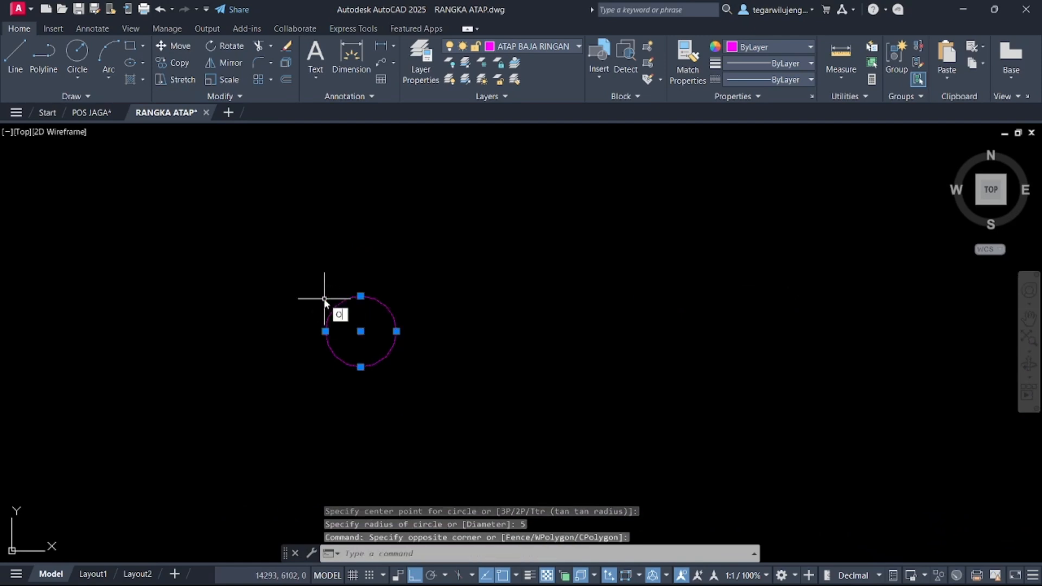
{"action": "key", "text": "Return"}
{"action": "left_click", "coordinate": [334, 308]}
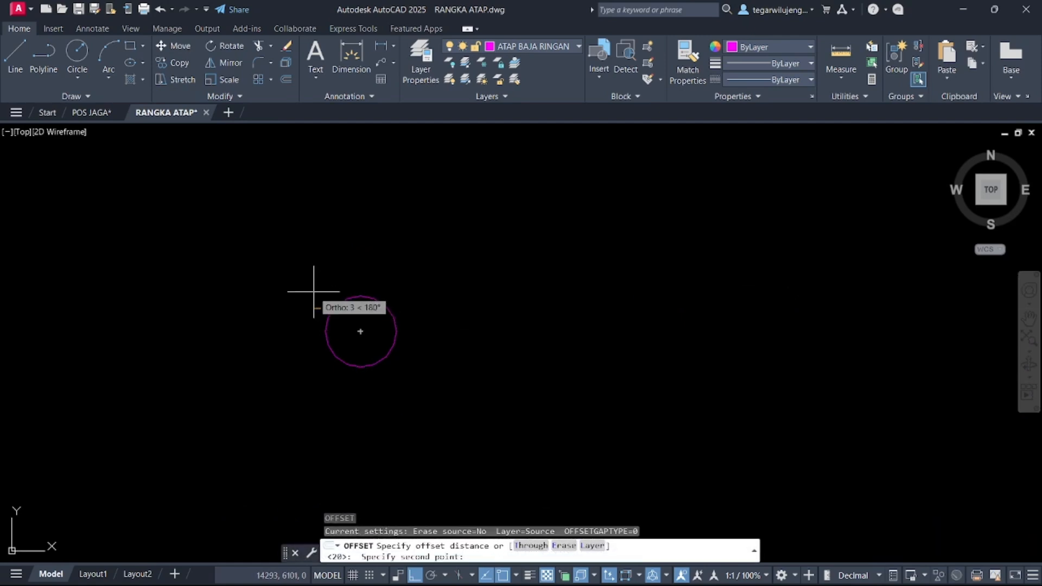
{"action": "key", "text": "Return"}
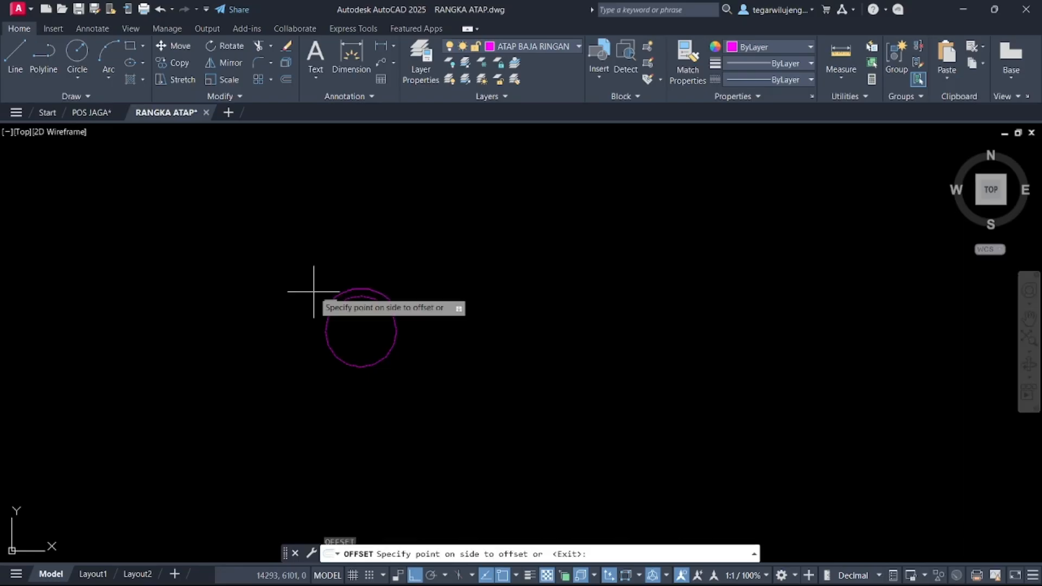
{"action": "left_click", "coordinate": [302, 283]}
{"action": "scroll", "coordinate": [372, 310], "scroll_direction": "up", "scroll_amount": 3}
{"action": "key", "text": "Escape"}
{"action": "scroll", "coordinate": [322, 332], "scroll_direction": "down", "scroll_amount": 2}
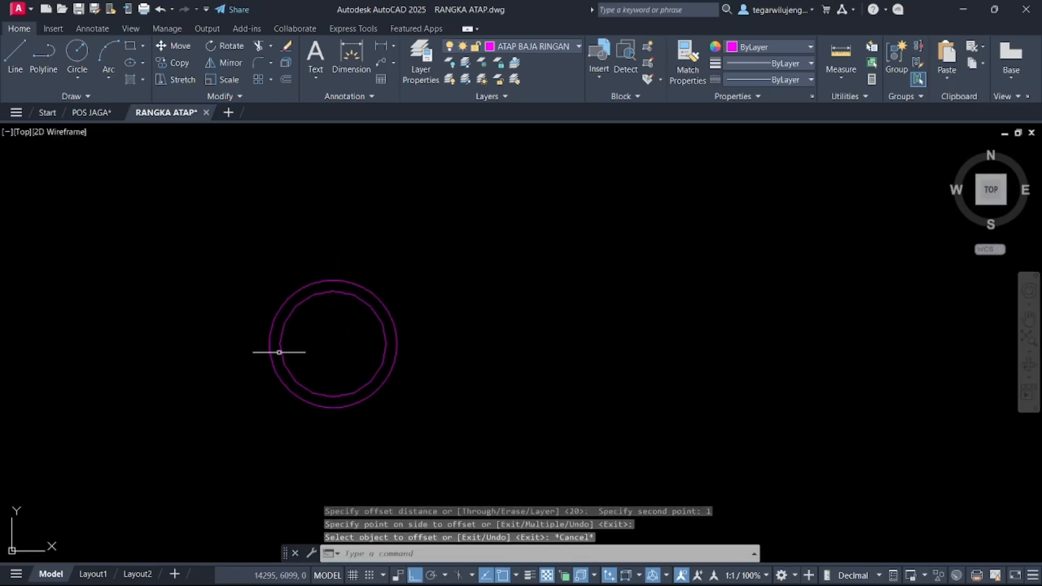
- Draw a six-sided polygon inscribed in the inner circle, centred on it with a vertex at the circle's top quadrant
{"action": "type", "text": "po"}
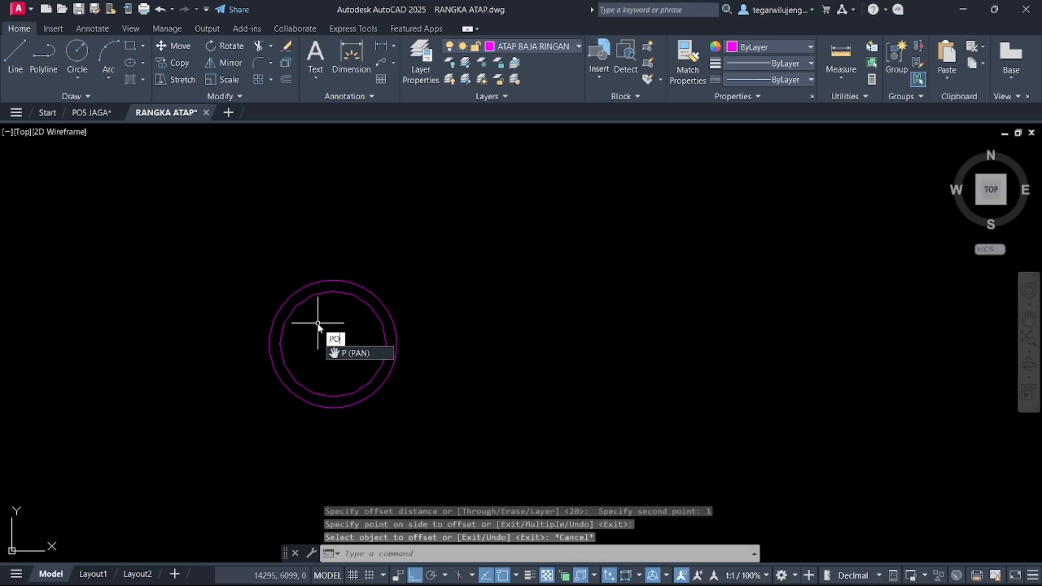
{"action": "type", "text": "lygon"}
{"action": "key", "text": "Return"}
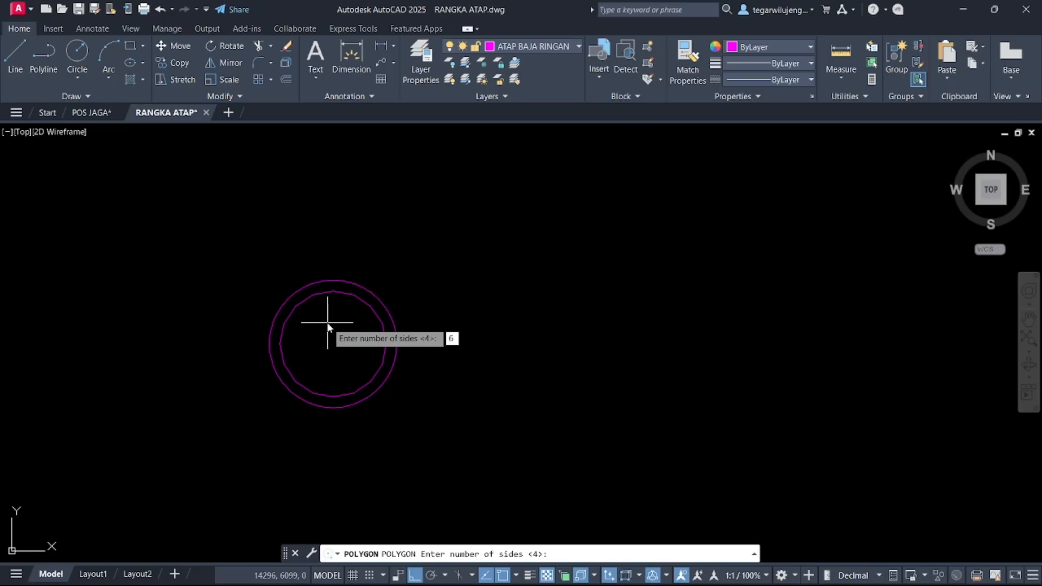
{"action": "type", "text": "6"}
{"action": "key", "text": "Return"}
{"action": "left_click", "coordinate": [333, 343]}
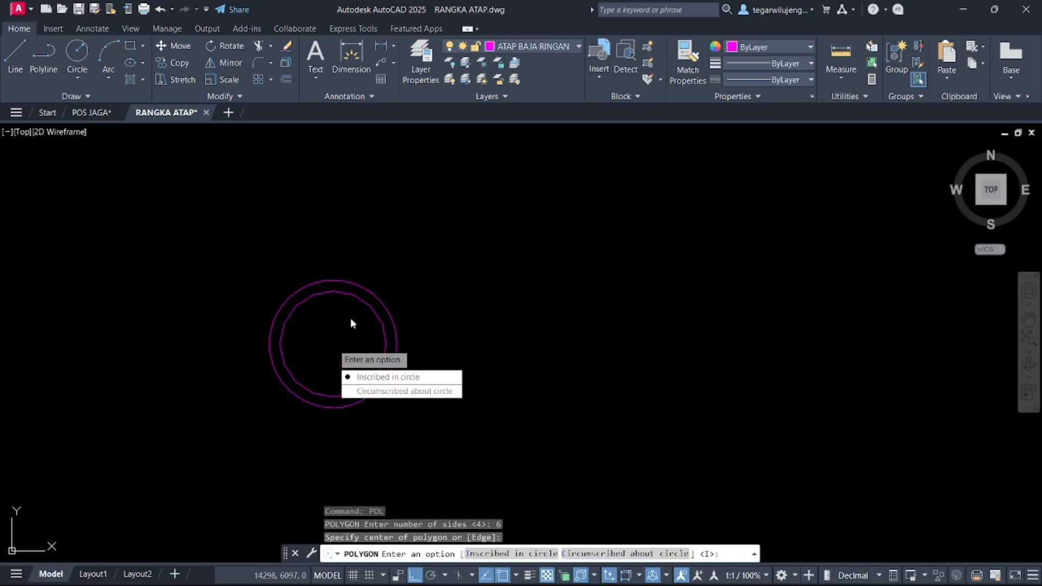
{"action": "left_click", "coordinate": [370, 380]}
{"action": "left_click", "coordinate": [333, 291]}
{"action": "key", "text": "Escape"}
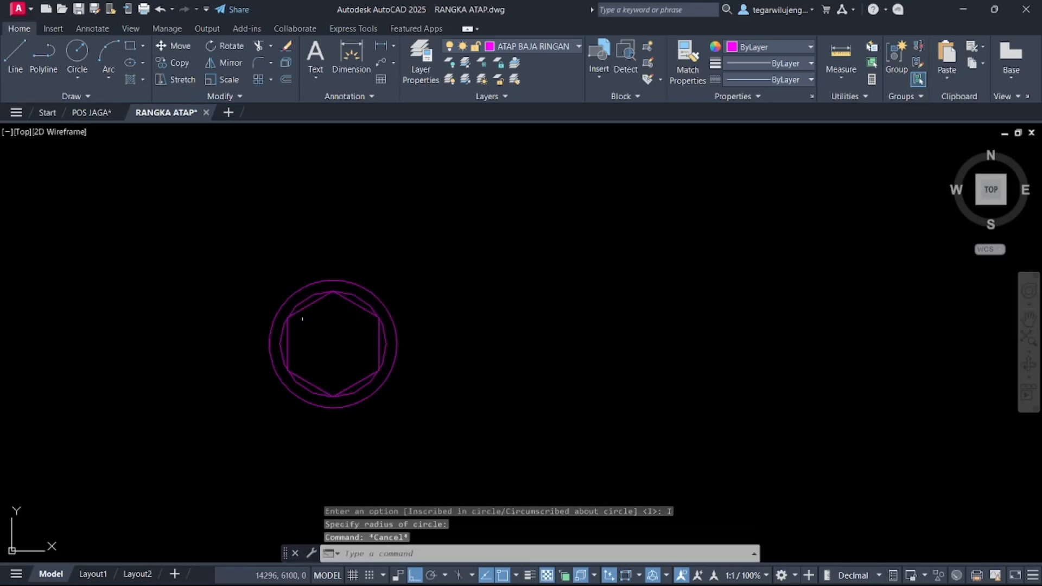
- Define the two circles and the hexagon as a block named BAUT, converting the originals to the block
{"action": "scroll", "coordinate": [288, 303], "scroll_direction": "up", "scroll_amount": 4}
{"action": "scroll", "coordinate": [313, 299], "scroll_direction": "down", "scroll_amount": 6}
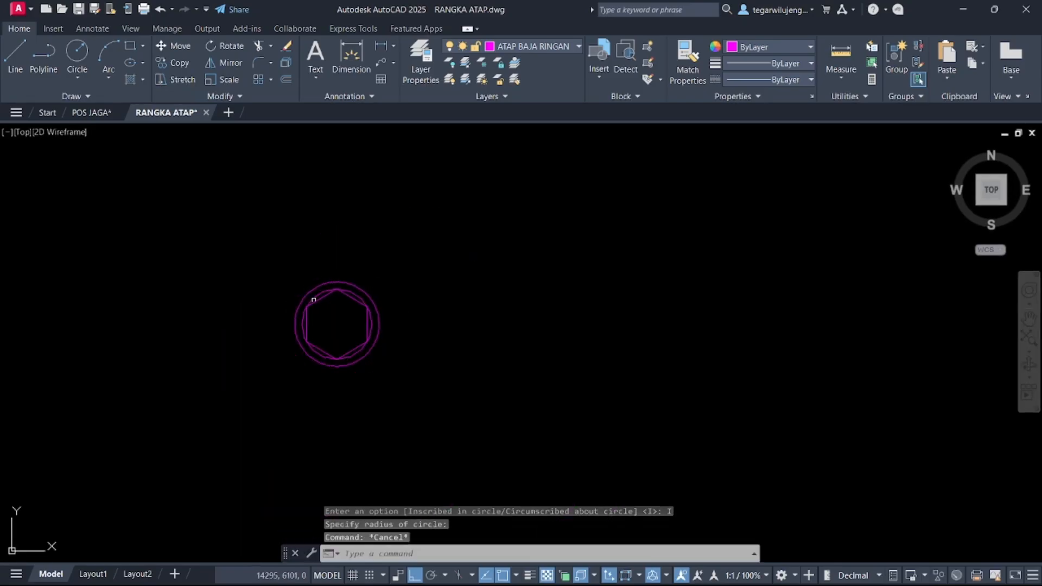
{"action": "left_click", "coordinate": [268, 258]}
{"action": "left_click", "coordinate": [439, 404]}
{"action": "middle_click_drag", "start_coordinate": [381, 345], "coordinate": [354, 317]}
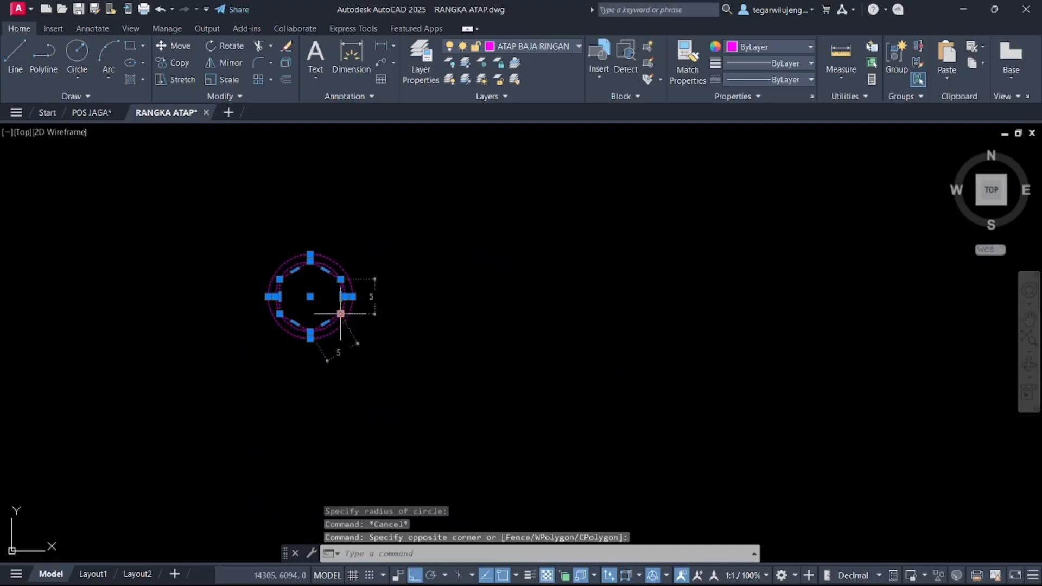
{"action": "type", "text": "b"}
{"action": "key", "text": "Return"}
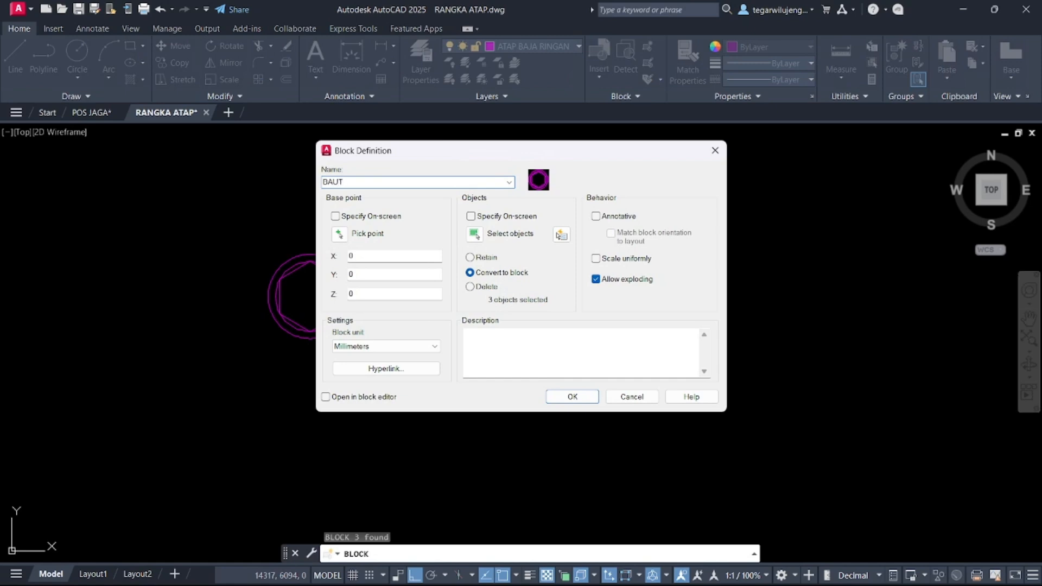
{"action": "key", "text": "Return"}
- Move the bolt block by its centre onto the upper end of the left inner web, just below the ridge
{"action": "left_click", "coordinate": [350, 349]}
{"action": "left_click", "coordinate": [308, 277]}
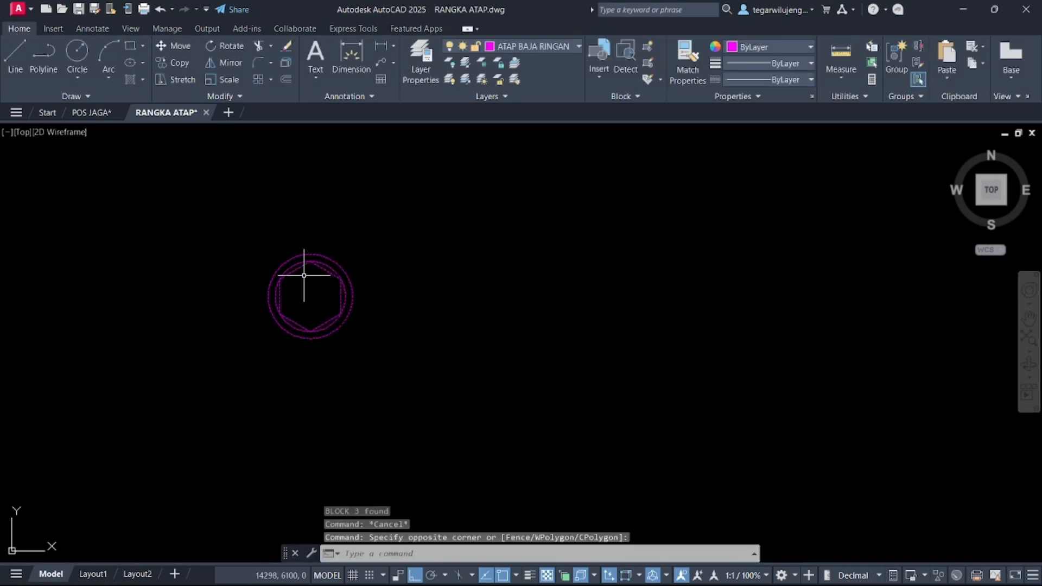
{"action": "key", "text": "Return"}
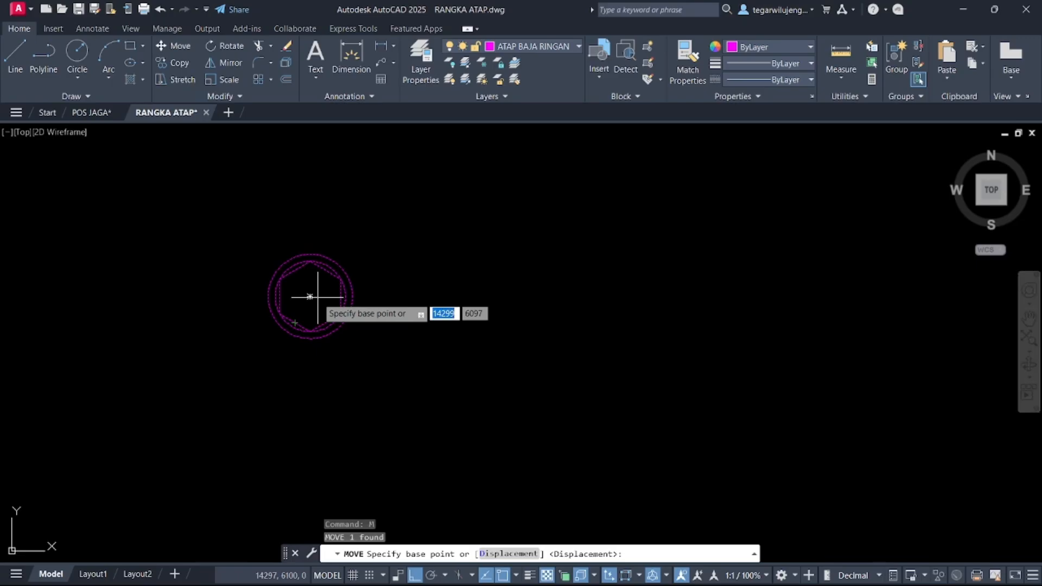
{"action": "left_click", "coordinate": [310, 297]}
{"action": "scroll", "coordinate": [384, 383], "scroll_direction": "down", "scroll_amount": 5}
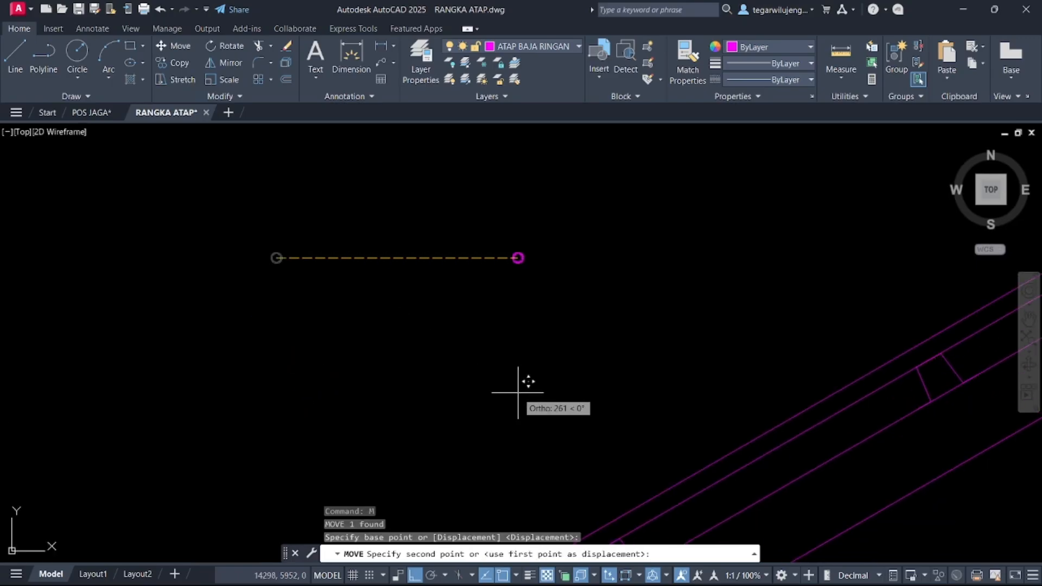
{"action": "key", "text": "F8"}
{"action": "scroll", "coordinate": [314, 377], "scroll_direction": "up", "scroll_amount": 5}
{"action": "scroll", "coordinate": [488, 284], "scroll_direction": "up", "scroll_amount": 4}
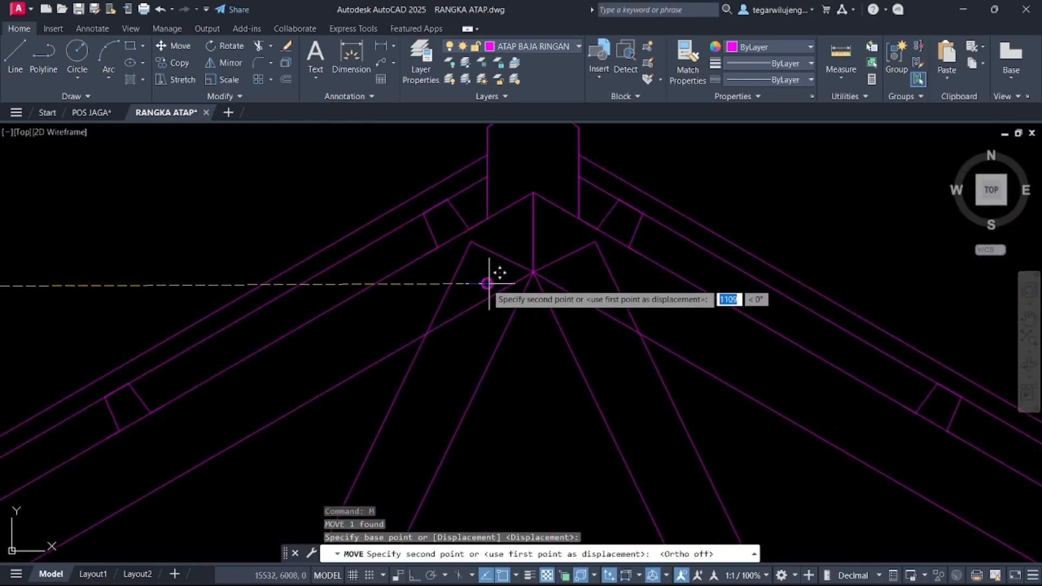
{"action": "key", "text": "Escape"}
- Copy the bolt once beside itself on the upper end of the left inner web
{"action": "left_click", "coordinate": [465, 237]}
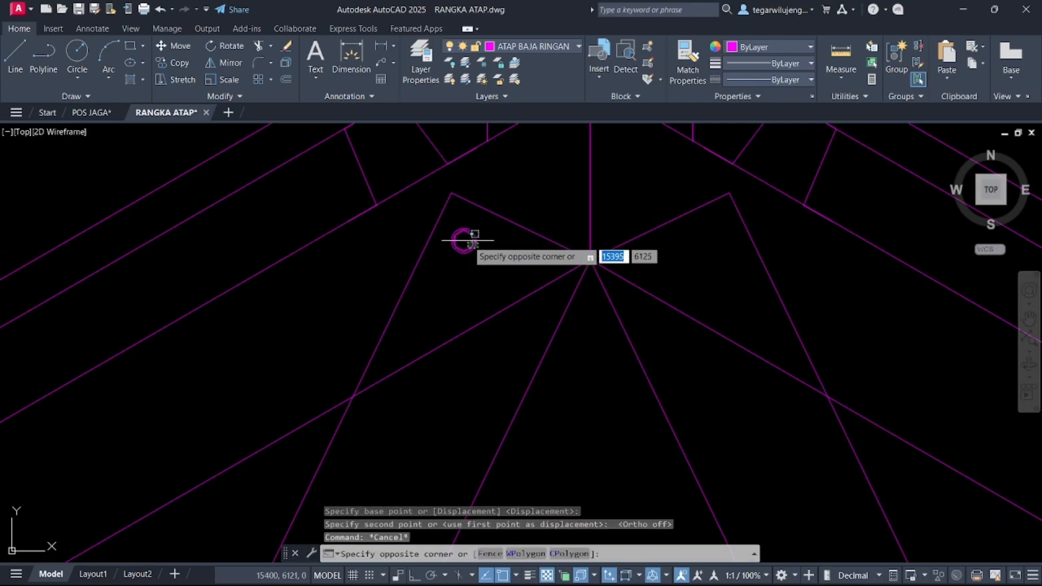
{"action": "left_click", "coordinate": [480, 297]}
{"action": "type", "text": "co"}
{"action": "key", "text": "Return"}
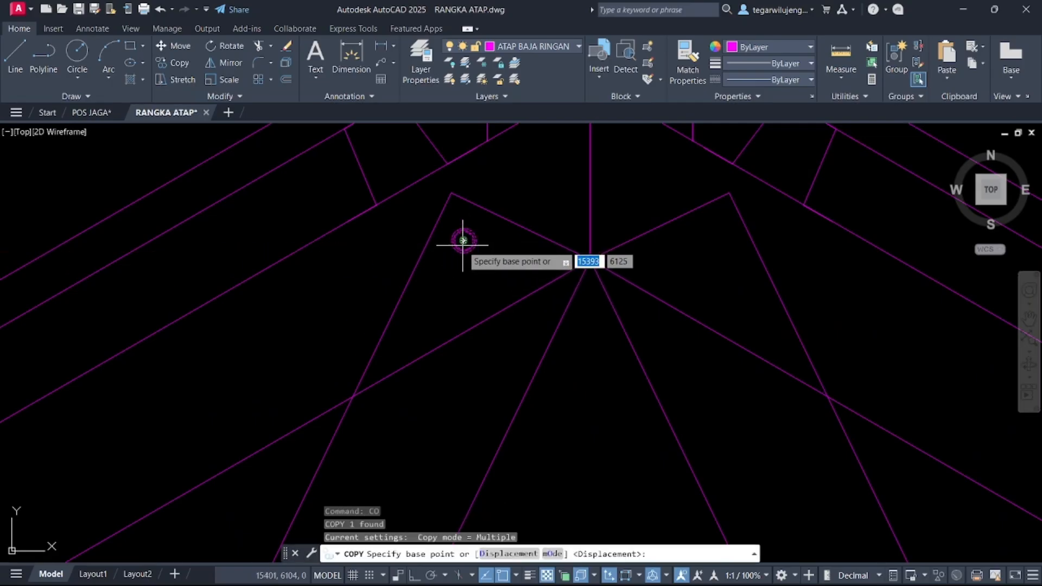
{"action": "left_click", "coordinate": [464, 241]}
{"action": "left_click", "coordinate": [517, 260]}
{"action": "key", "text": "Escape"}
- Copy the pair of bolts to the lower end of the same web, at the bottom chord
{"action": "left_click", "coordinate": [425, 213]}
{"action": "left_click", "coordinate": [574, 314]}
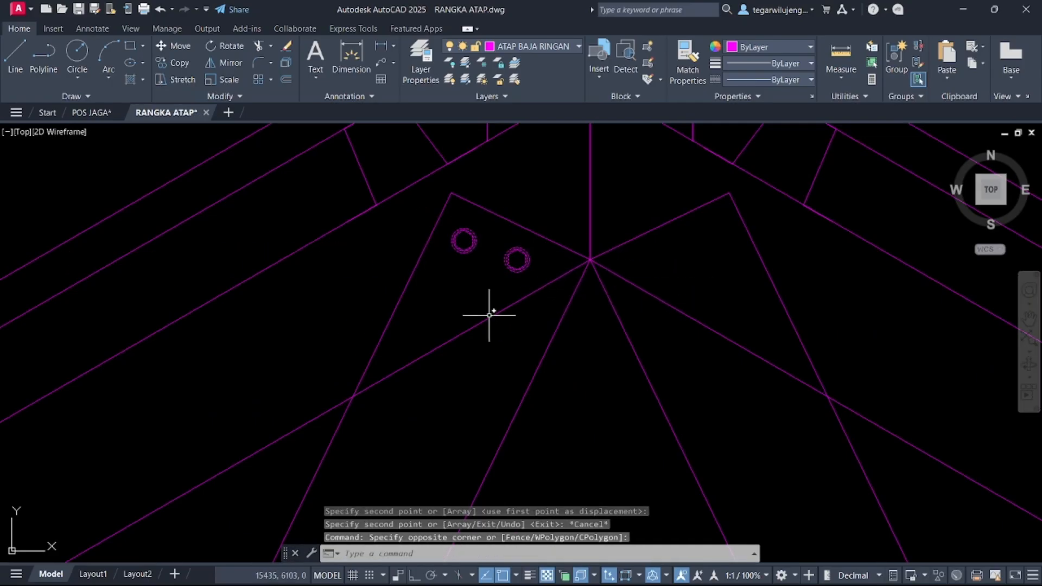
{"action": "key", "text": "Return"}
{"action": "left_click", "coordinate": [516, 260]}
{"action": "scroll", "coordinate": [516, 260], "scroll_direction": "down", "scroll_amount": 5}
{"action": "scroll", "coordinate": [478, 333], "scroll_direction": "up", "scroll_amount": 4}
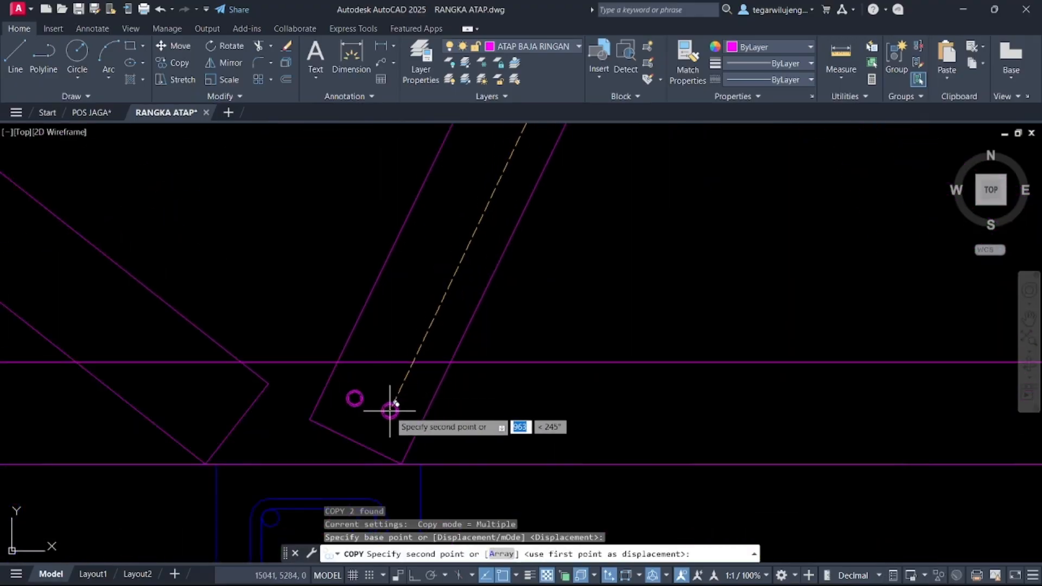
{"action": "key", "text": "Escape"}
- Copy one bolt twice onto the lower end of the short left web, following its slanted end line
{"action": "middle_click_drag", "start_coordinate": [211, 403], "coordinate": [494, 471]}
{"action": "scroll", "coordinate": [685, 513], "scroll_direction": "up", "scroll_amount": 4}
{"action": "left_click", "coordinate": [568, 396]}
{"action": "left_click", "coordinate": [577, 397]}
{"action": "type", "text": "co"}
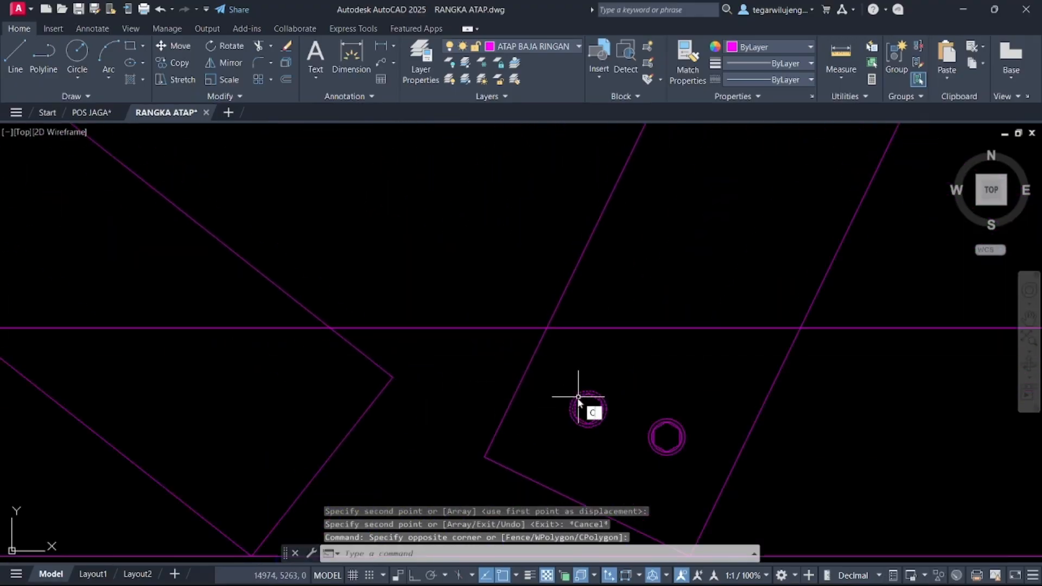
{"action": "key", "text": "Return"}
{"action": "left_click", "coordinate": [588, 410]}
{"action": "left_click", "coordinate": [295, 381]}
{"action": "left_click", "coordinate": [230, 450]}
{"action": "key", "text": "Escape"}
- Copy the short left web's two lower bolts to its upper end, where it overlaps the rafter
{"action": "left_click", "coordinate": [145, 302]}
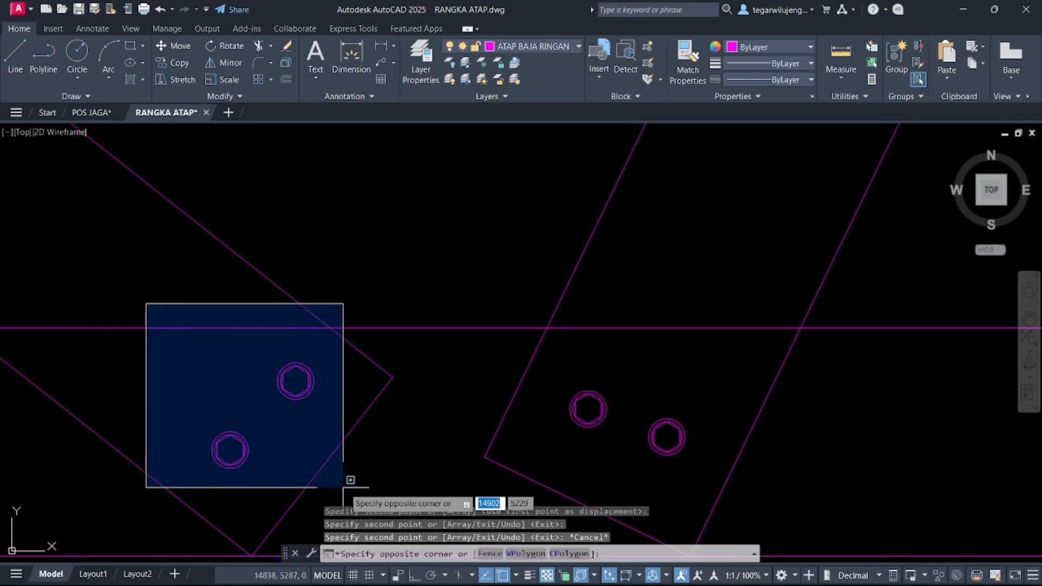
{"action": "left_click", "coordinate": [344, 490]}
{"action": "type", "text": "co"}
{"action": "key", "text": "Return"}
{"action": "left_click", "coordinate": [269, 429]}
{"action": "scroll", "coordinate": [266, 444], "scroll_direction": "down", "scroll_amount": 6}
{"action": "middle_click_drag", "start_coordinate": [128, 315], "coordinate": [559, 390]}
{"action": "scroll", "coordinate": [561, 391], "scroll_direction": "up", "scroll_amount": 3}
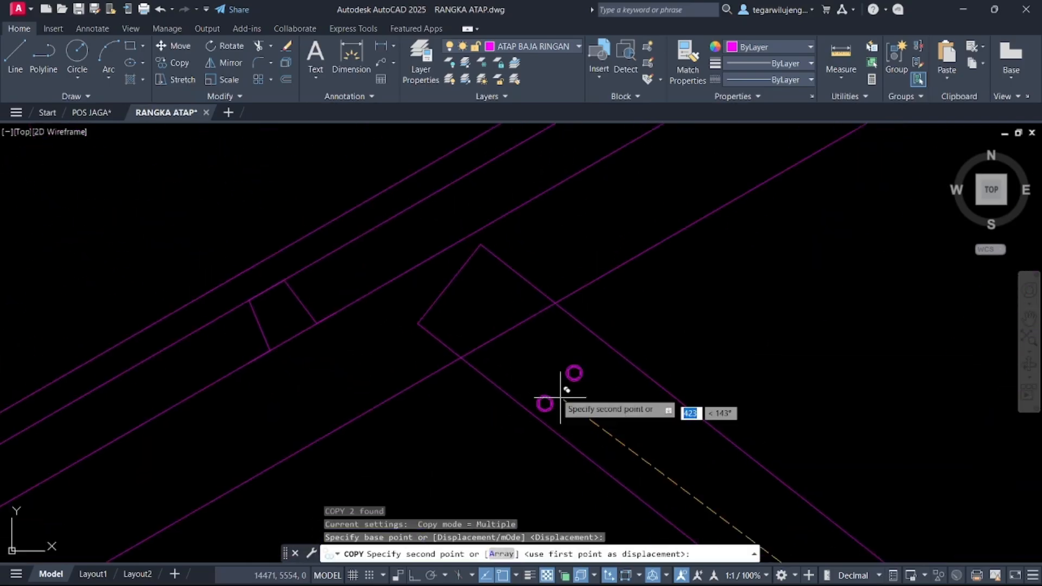
{"action": "left_click", "coordinate": [483, 312]}
{"action": "key", "text": "Escape"}
- Mirror all the left-half bolts about the vertical axis through the web intersection below the ridge, keeping the source bolts
{"action": "scroll", "coordinate": [480, 315], "scroll_direction": "down", "scroll_amount": 4}
{"action": "scroll", "coordinate": [483, 321], "scroll_direction": "up", "scroll_amount": 3}
{"action": "left_click", "coordinate": [398, 233]}
{"action": "left_click", "coordinate": [540, 385]}
{"action": "scroll", "coordinate": [541, 386], "scroll_direction": "down", "scroll_amount": 2}
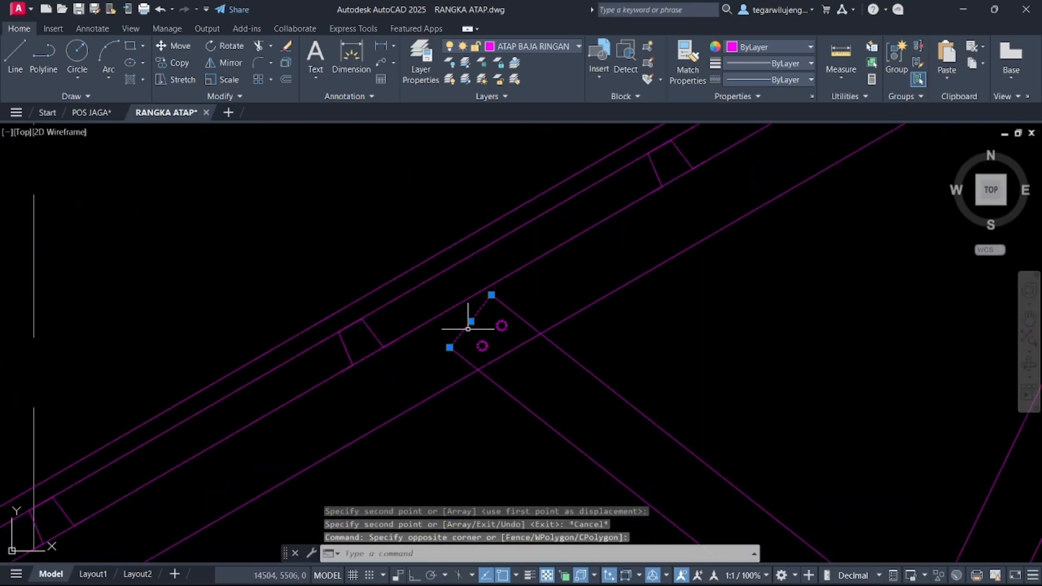
{"action": "left_click", "coordinate": [445, 314]}
{"action": "scroll", "coordinate": [486, 345], "scroll_direction": "down", "scroll_amount": 7}
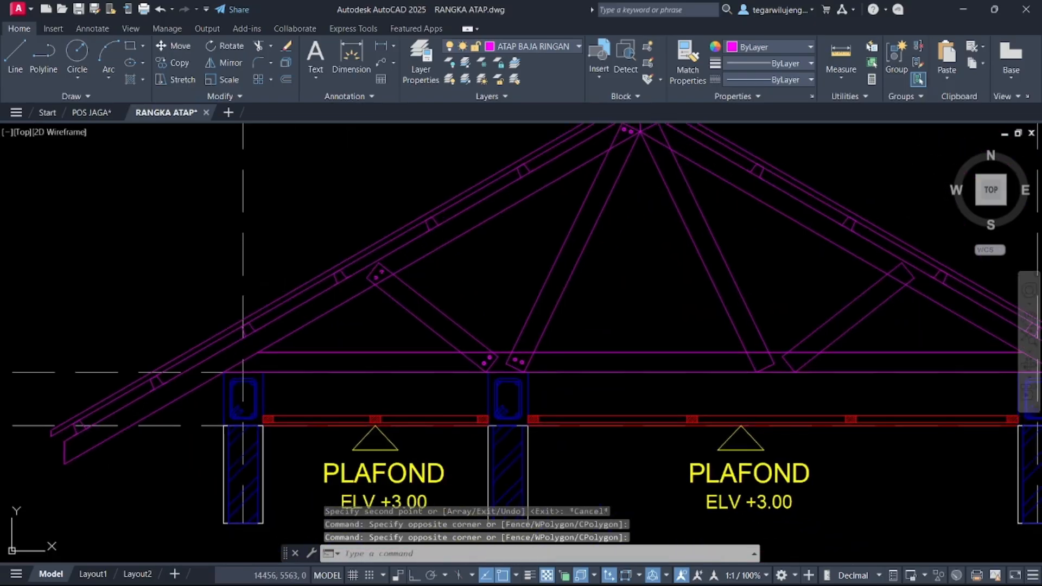
{"action": "scroll", "coordinate": [536, 368], "scroll_direction": "up", "scroll_amount": 2}
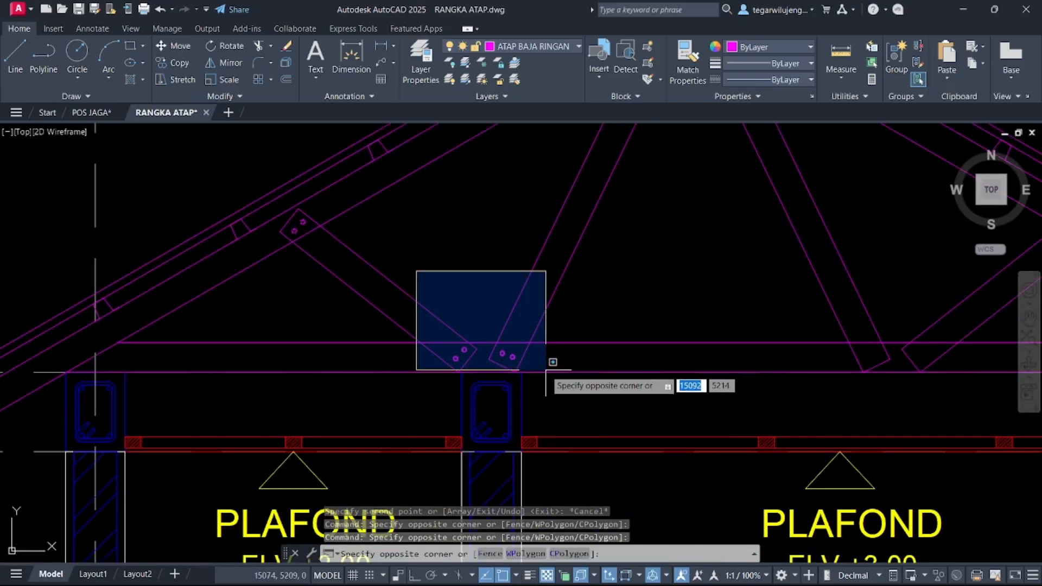
{"action": "left_click", "coordinate": [545, 368]}
{"action": "scroll", "coordinate": [591, 272], "scroll_direction": "down", "scroll_amount": 6}
{"action": "scroll", "coordinate": [603, 211], "scroll_direction": "up", "scroll_amount": 11}
{"action": "scroll", "coordinate": [590, 212], "scroll_direction": "up", "scroll_amount": 2}
{"action": "left_click", "coordinate": [528, 211]}
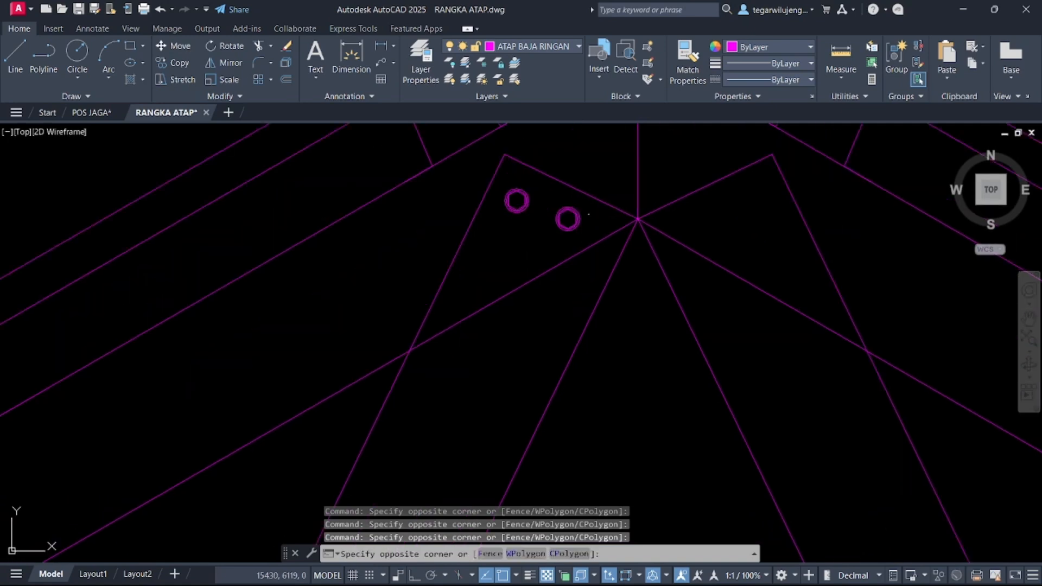
{"action": "left_click", "coordinate": [517, 206]}
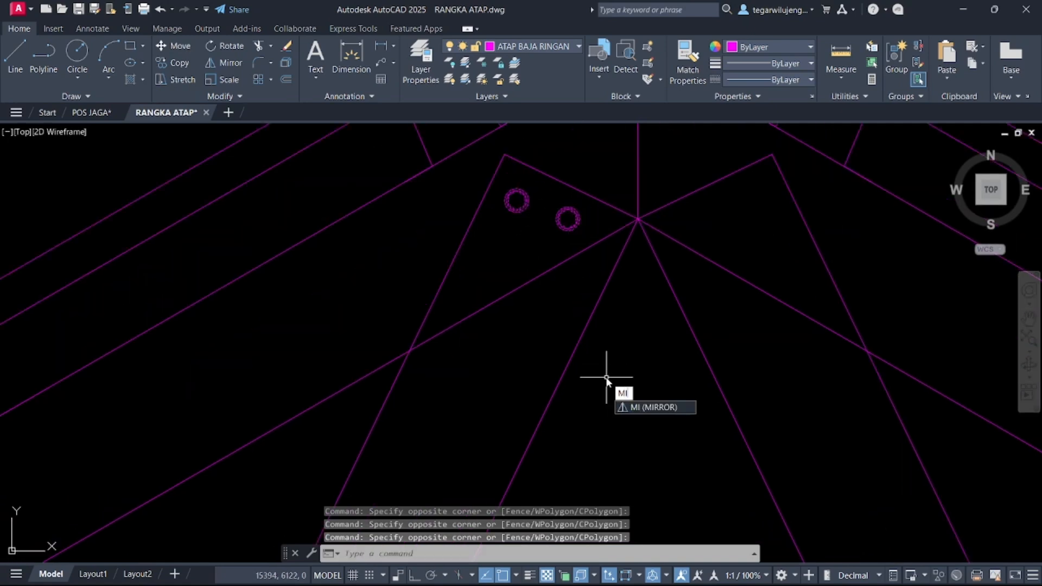
{"action": "key", "text": "Return"}
{"action": "left_click", "coordinate": [638, 219]}
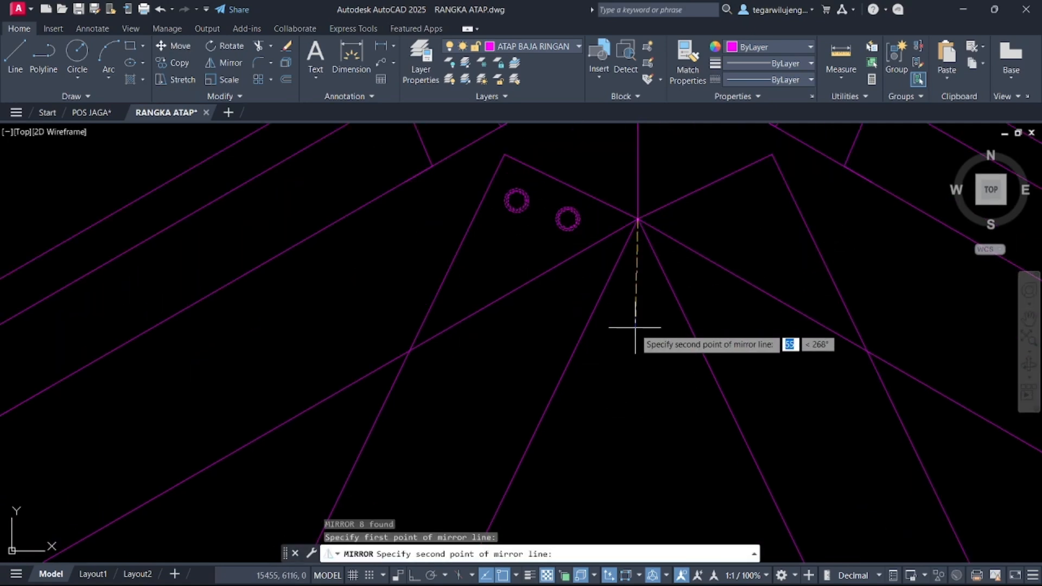
{"action": "key", "text": "F8"}
{"action": "left_click", "coordinate": [646, 334]}
{"action": "key", "text": "Return"}
{"action": "scroll", "coordinate": [635, 353], "scroll_direction": "down", "scroll_amount": 6}
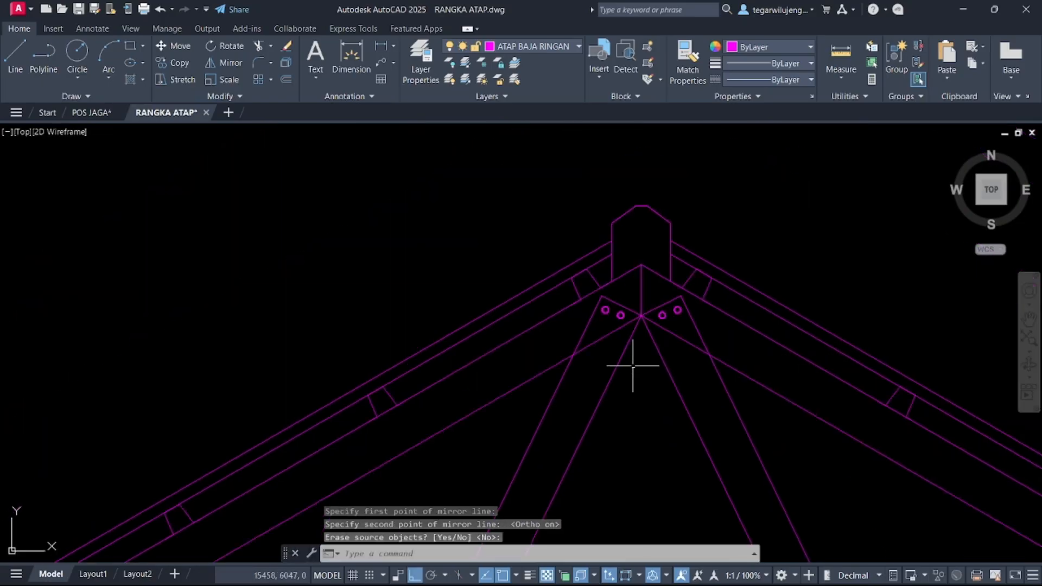
{"action": "scroll", "coordinate": [521, 347], "scroll_direction": "up", "scroll_amount": 4}
{"action": "scroll", "coordinate": [502, 342], "scroll_direction": "up", "scroll_amount": 5}
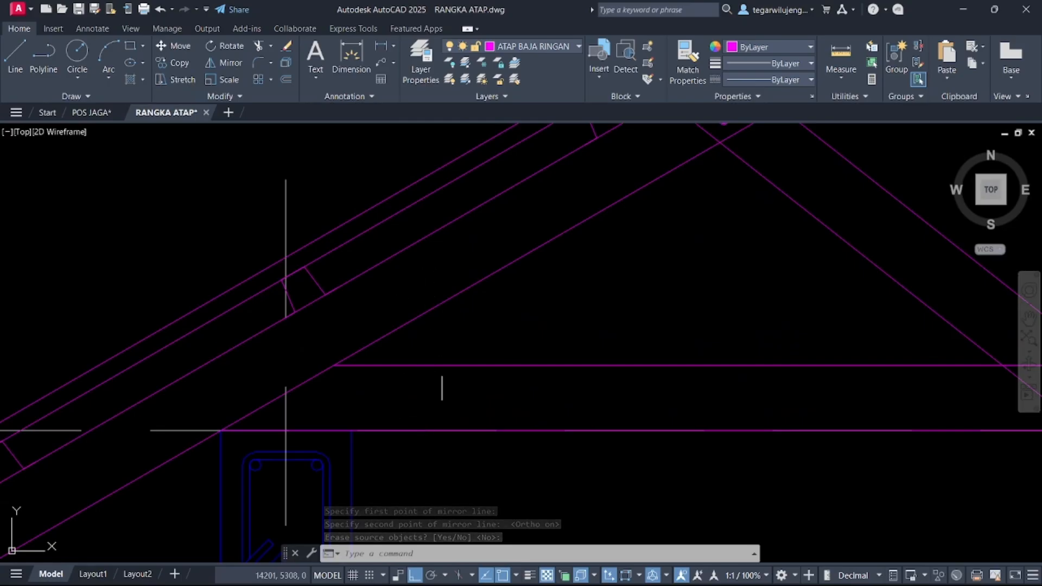
{"action": "scroll", "coordinate": [442, 383], "scroll_direction": "down", "scroll_amount": 10}
{"action": "scroll", "coordinate": [251, 426], "scroll_direction": "up", "scroll_amount": 8}
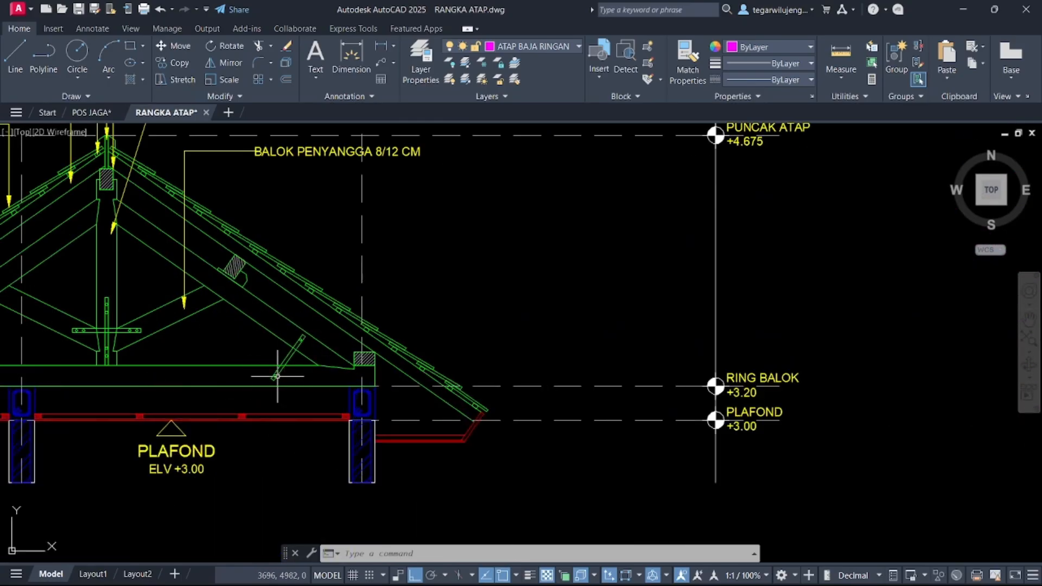
- Draw a vertical multiline at scale 75 near the left support, running from the rafter down into the bottom chord
{"action": "scroll", "coordinate": [280, 363], "scroll_direction": "down", "scroll_amount": 10}
{"action": "scroll", "coordinate": [497, 360], "scroll_direction": "up", "scroll_amount": 10}
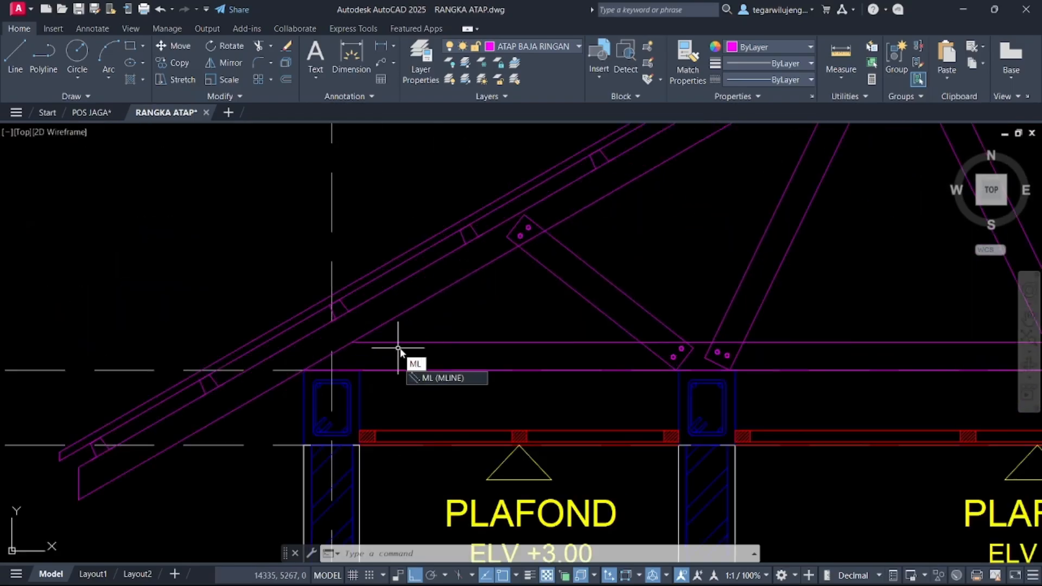
{"action": "key", "text": "Return"}
{"action": "scroll", "coordinate": [404, 347], "scroll_direction": "up", "scroll_amount": 3}
{"action": "left_click", "coordinate": [433, 267]}
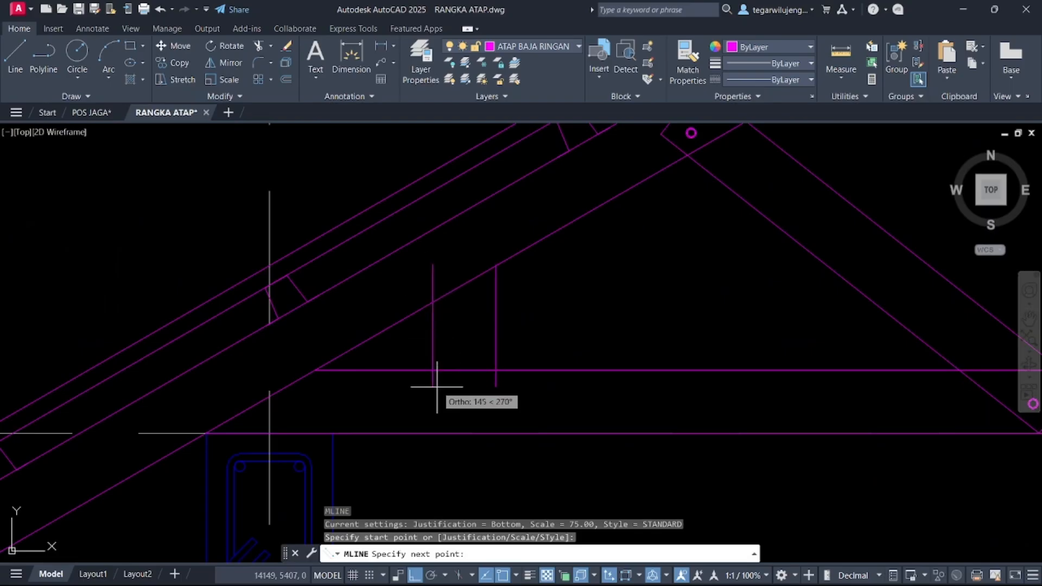
{"action": "left_click", "coordinate": [438, 411]}
{"action": "key", "text": "Escape"}
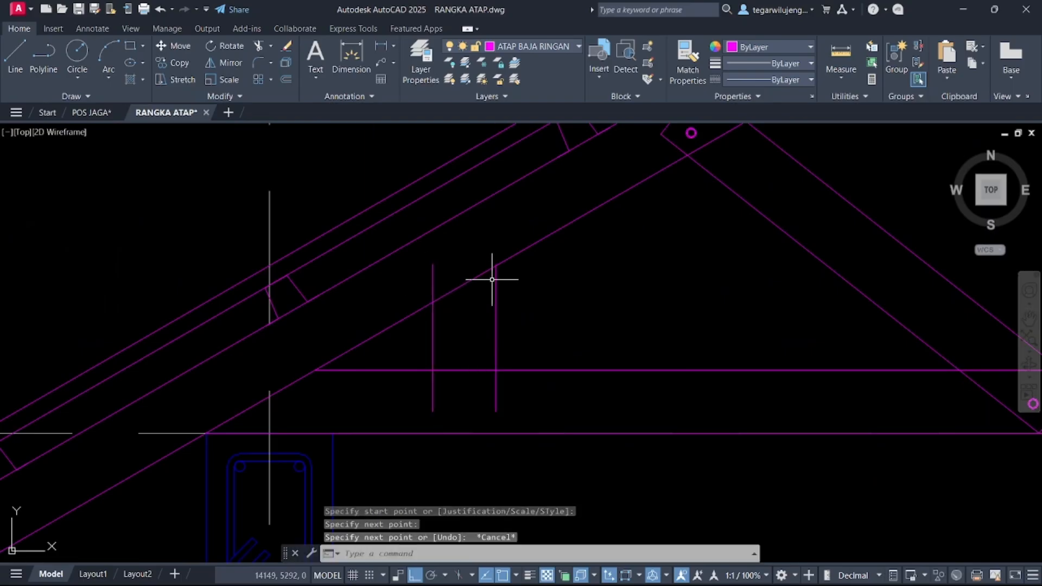
- Stretch the upper end of the vertical multiline further up into the left rafter
{"action": "left_click", "coordinate": [495, 283]}
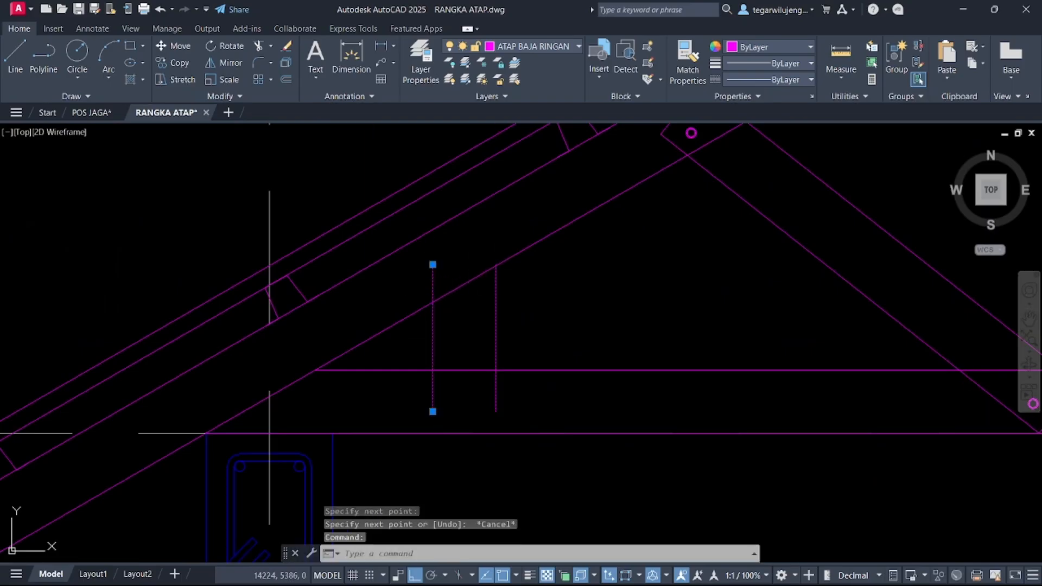
{"action": "left_click", "coordinate": [433, 265]}
{"action": "left_click", "coordinate": [432, 239]}
{"action": "key", "text": "Escape"}
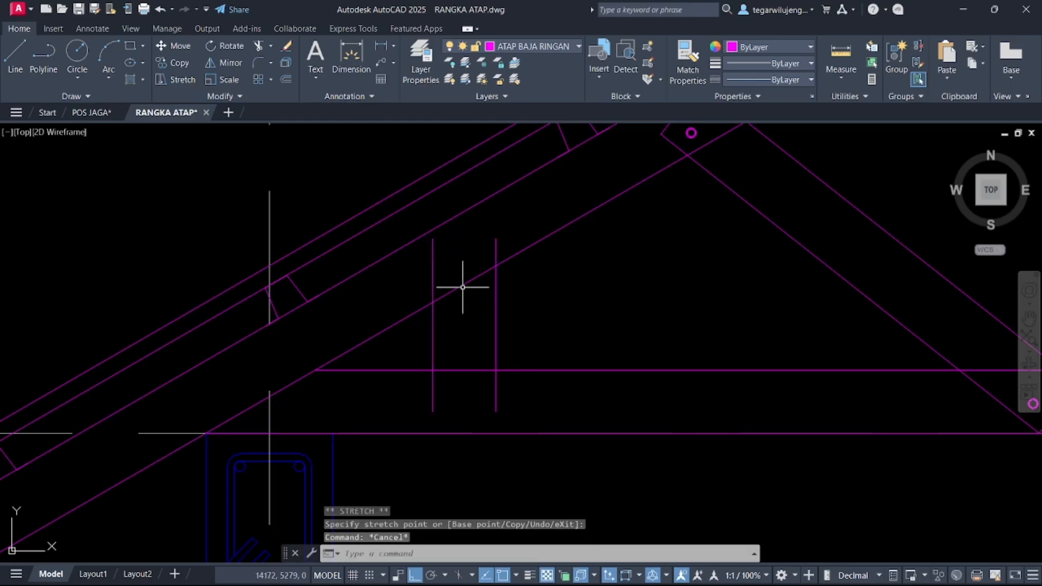
- Close the upper and lower ends of the vertical post with horizontal lines
{"action": "key", "text": "space"}
{"action": "left_click", "coordinate": [496, 238]}
{"action": "left_click", "coordinate": [432, 239]}
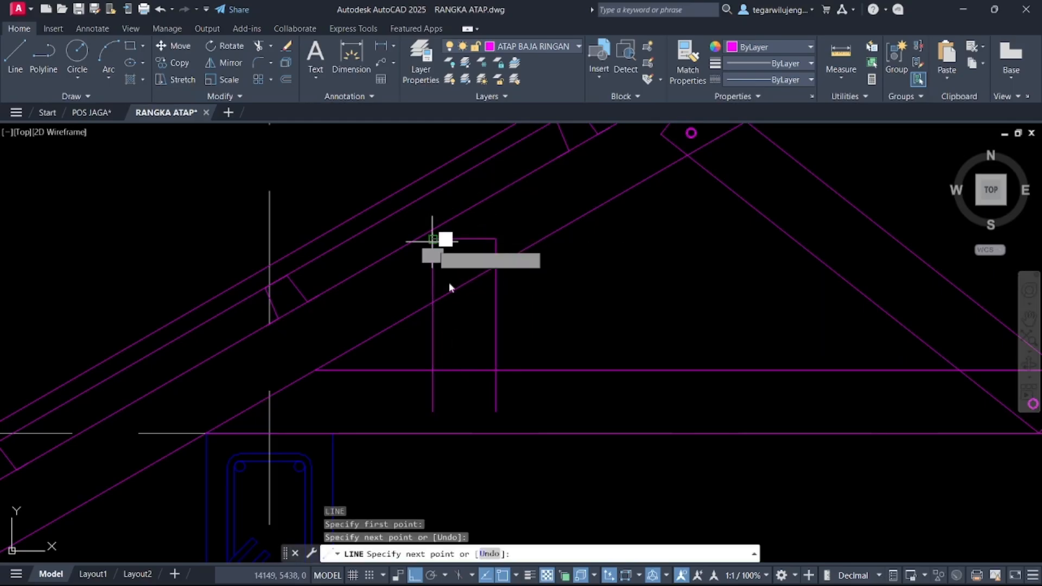
{"action": "key", "text": "space"}
{"action": "key", "text": "space"}
{"action": "left_click", "coordinate": [496, 412]}
{"action": "left_click", "coordinate": [434, 411]}
{"action": "key", "text": "space"}
- Copy one bolt from the short left web twice, placing the copies side by side at the vertical post's upper end
{"action": "middle_click_drag", "start_coordinate": [550, 253], "coordinate": [435, 364]}
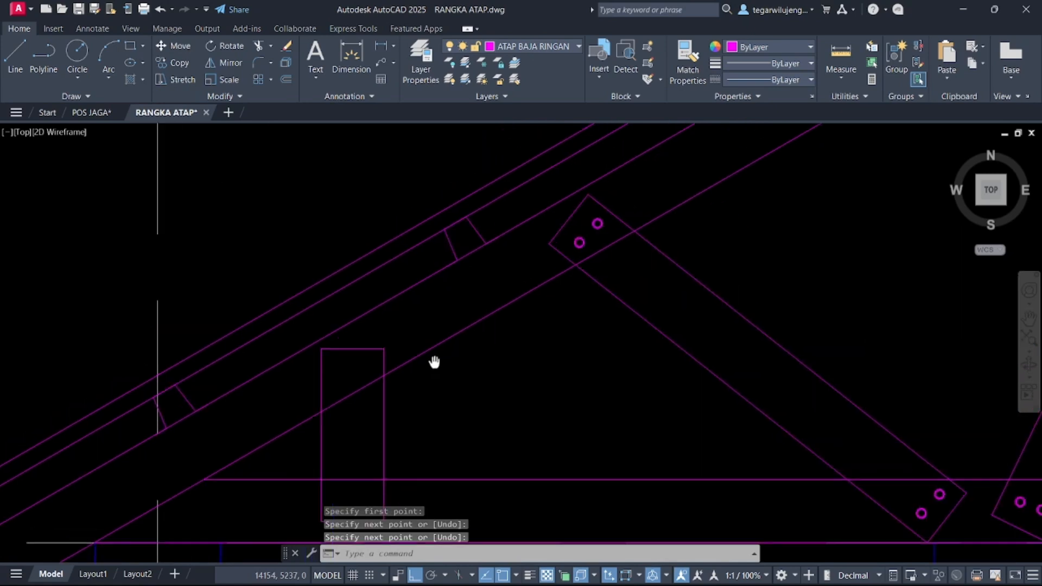
{"action": "left_click", "coordinate": [567, 253]}
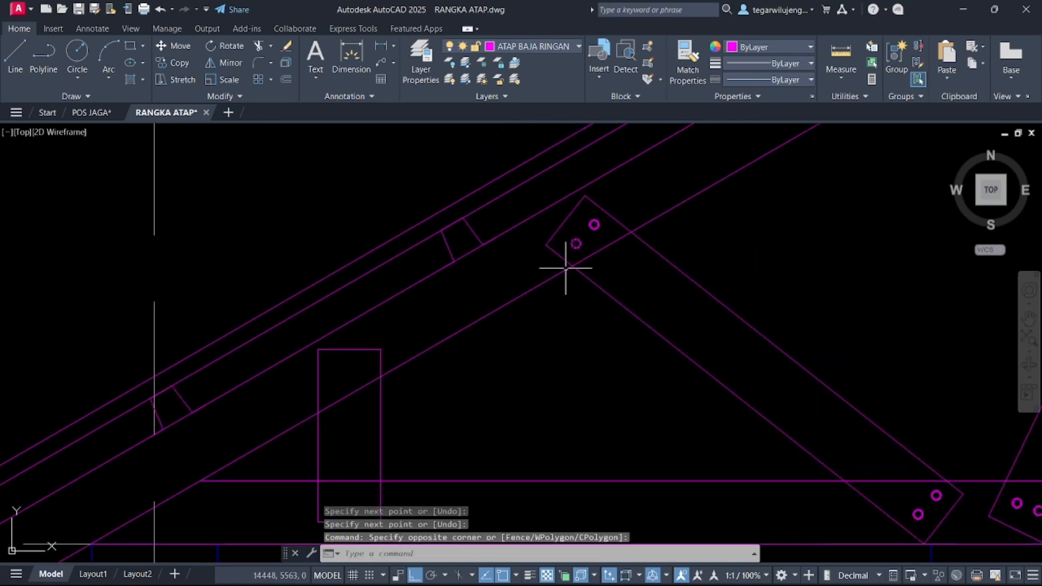
{"action": "key", "text": "Return"}
{"action": "scroll", "coordinate": [577, 251], "scroll_direction": "up", "scroll_amount": 5}
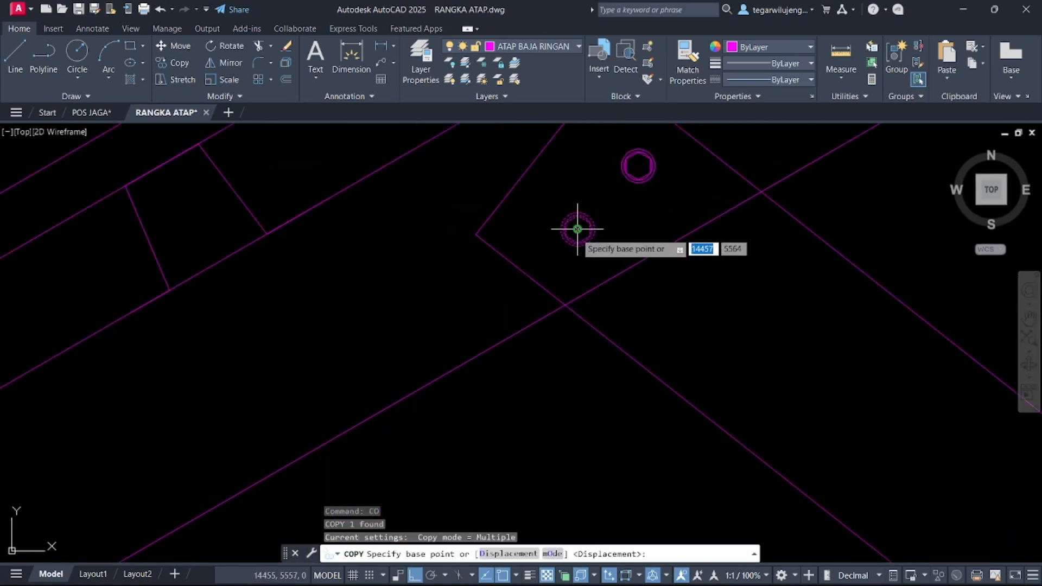
{"action": "left_click", "coordinate": [577, 229]}
{"action": "middle_click_drag", "start_coordinate": [478, 327], "coordinate": [606, 228]}
{"action": "key", "text": "F8"}
{"action": "middle_click_drag", "start_coordinate": [455, 346], "coordinate": [760, 360]}
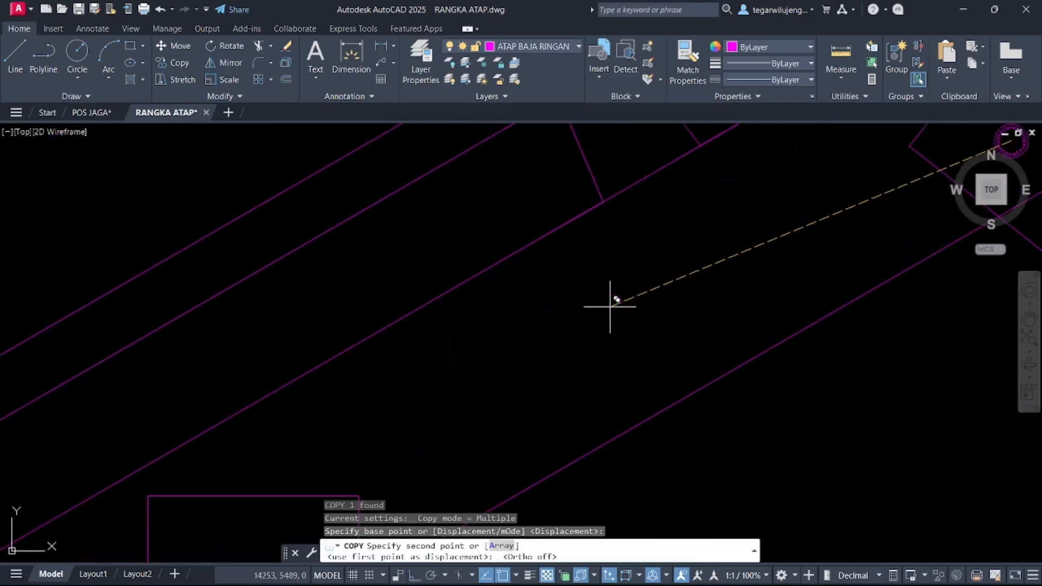
{"action": "middle_click_drag", "start_coordinate": [538, 377], "coordinate": [614, 237]}
{"action": "left_click", "coordinate": [274, 413]}
{"action": "left_click", "coordinate": [363, 413]}
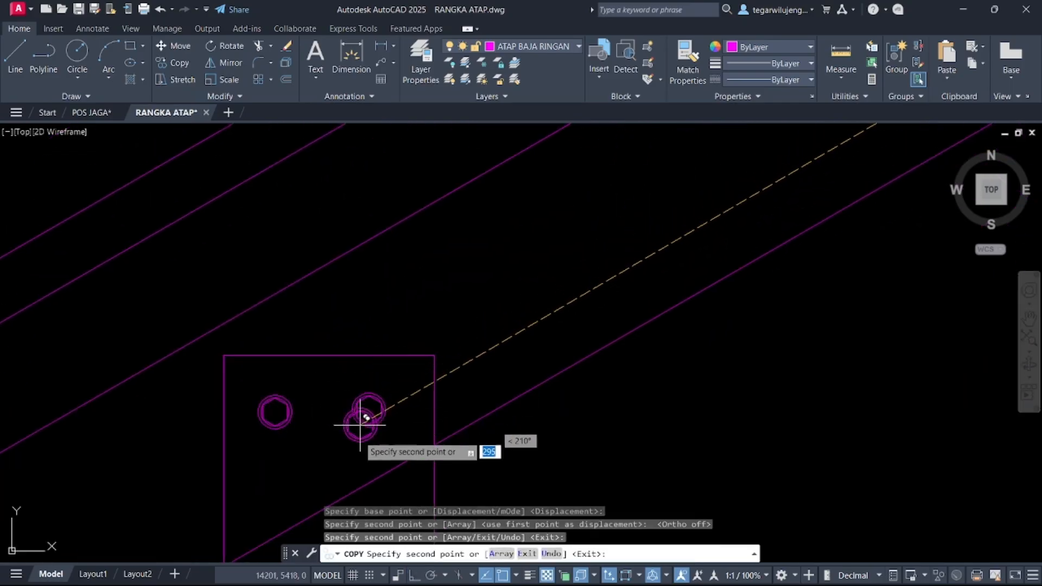
- Place two more bolt copies side by side at the vertical post's lower end, over the bottom chord
{"action": "middle_click_drag", "start_coordinate": [362, 418], "coordinate": [391, 244]}
{"action": "scroll", "coordinate": [398, 315], "scroll_direction": "down", "scroll_amount": 3}
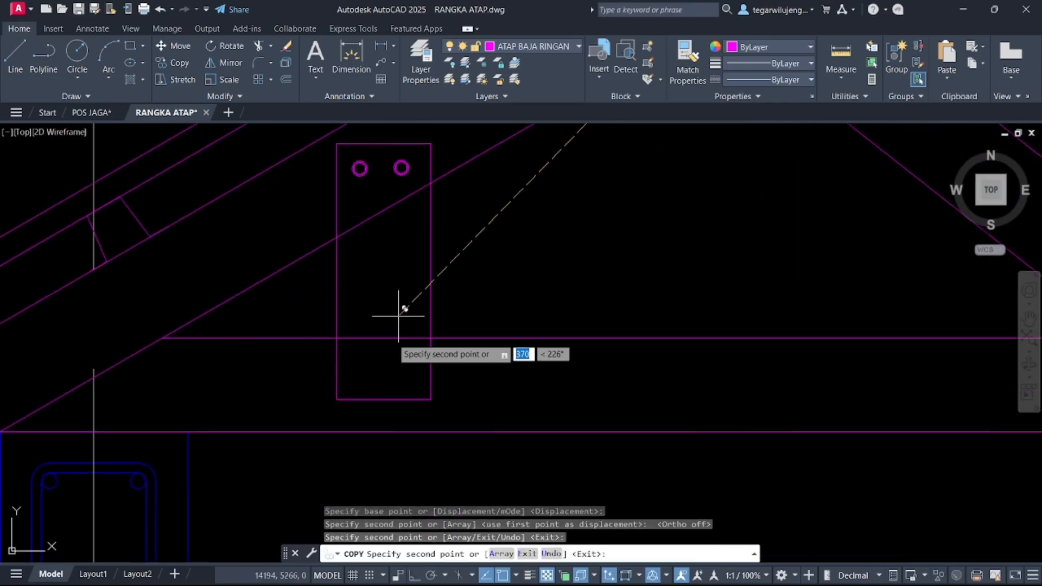
{"action": "left_click", "coordinate": [363, 372]}
{"action": "left_click", "coordinate": [403, 374]}
{"action": "key", "text": "Escape"}
- Mirror the vertical post with its four bolts about the vertical axis below the ridge, keeping the source objects
{"action": "middle_click_drag", "start_coordinate": [324, 124], "coordinate": [333, 205]}
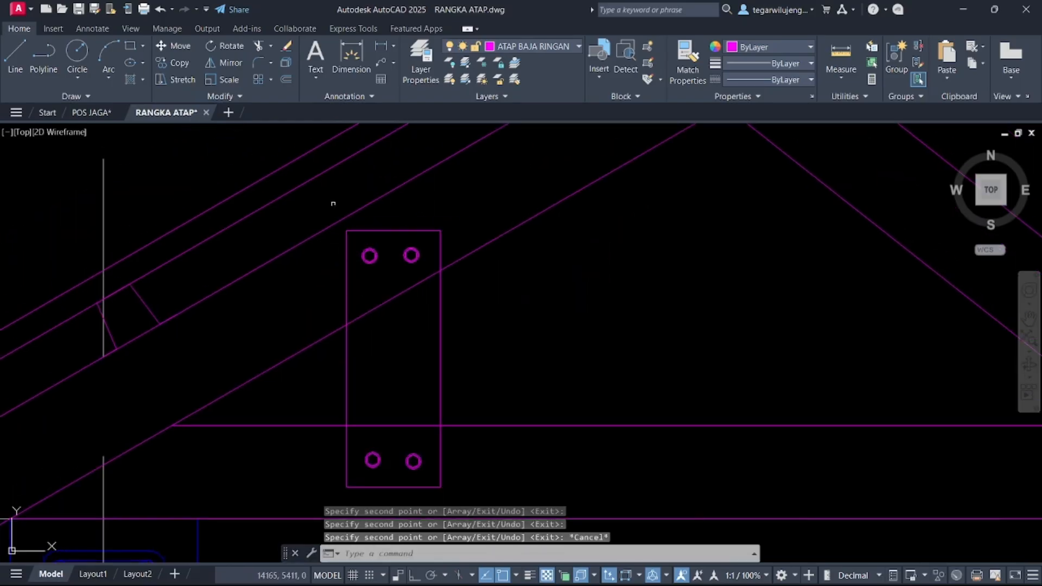
{"action": "left_click", "coordinate": [333, 199]}
{"action": "middle_click_drag", "start_coordinate": [418, 369], "coordinate": [401, 286]}
{"action": "left_click", "coordinate": [451, 409]}
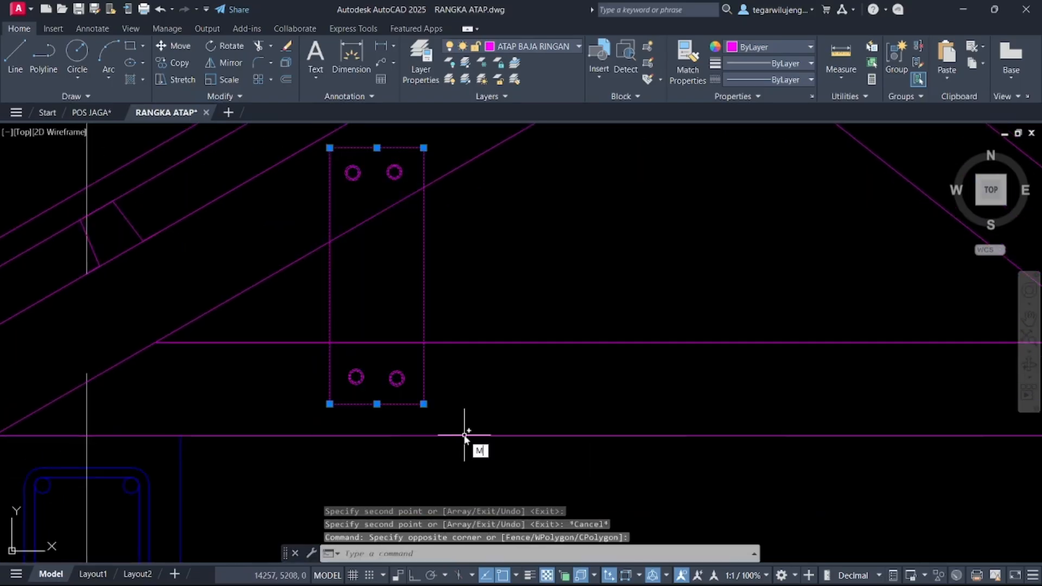
{"action": "key", "text": "Return"}
{"action": "scroll", "coordinate": [458, 434], "scroll_direction": "down", "scroll_amount": 7}
{"action": "middle_click_drag", "start_coordinate": [449, 430], "coordinate": [262, 342]}
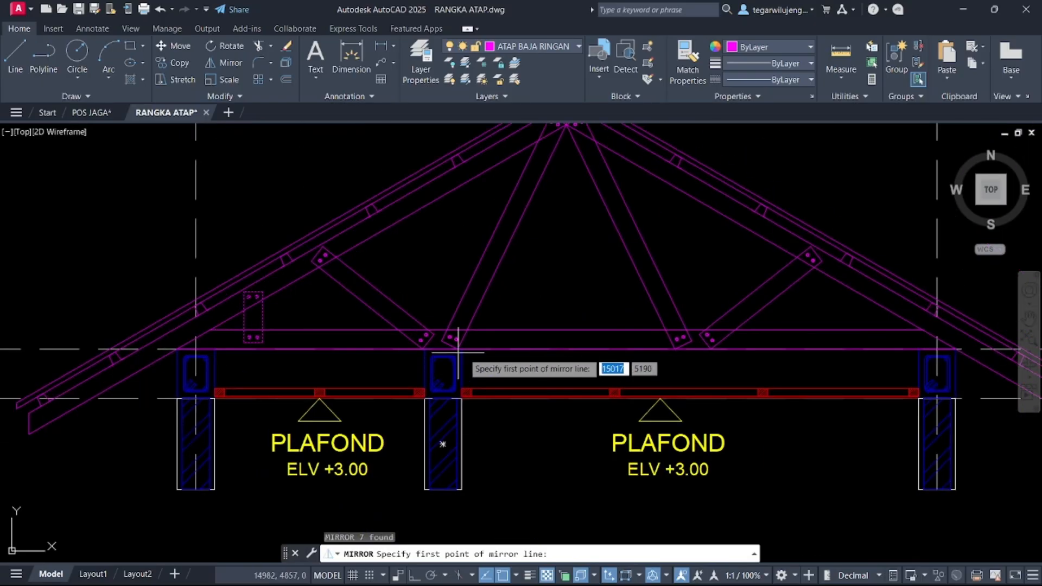
{"action": "left_click", "coordinate": [566, 330]}
{"action": "key", "text": "F8"}
{"action": "left_click", "coordinate": [567, 284]}
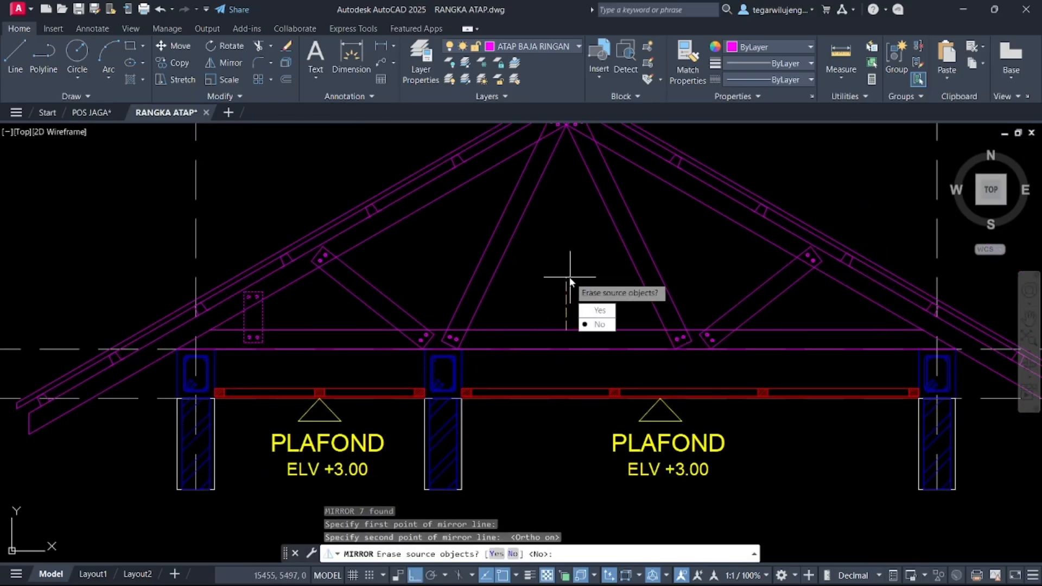
{"action": "key", "text": "Return"}
{"action": "scroll", "coordinate": [578, 296], "scroll_direction": "down", "scroll_amount": 2}
{"action": "mouse_move", "coordinate": [579, 297]}
{"action": "middle_mouse_down"}
{"action": "mouse_move", "coordinate": [490, 277]}
{"action": "mouse_move", "coordinate": [533, 307]}
{"action": "middle_mouse_up"}
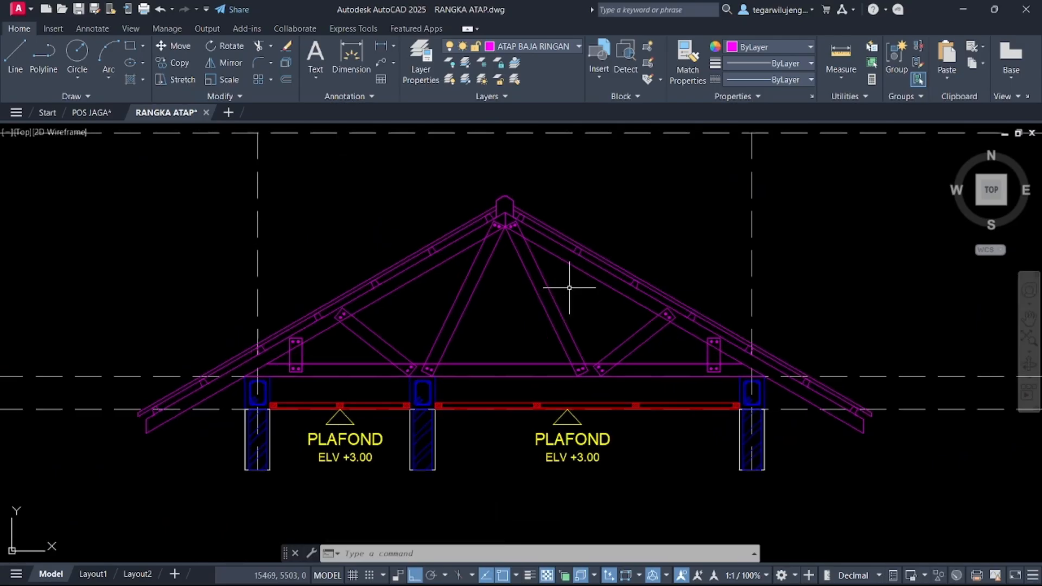
- Erase the two leftover long sloping parallel lines above the right side of the truss
{"action": "scroll", "coordinate": [546, 291], "scroll_direction": "down", "scroll_amount": 4}
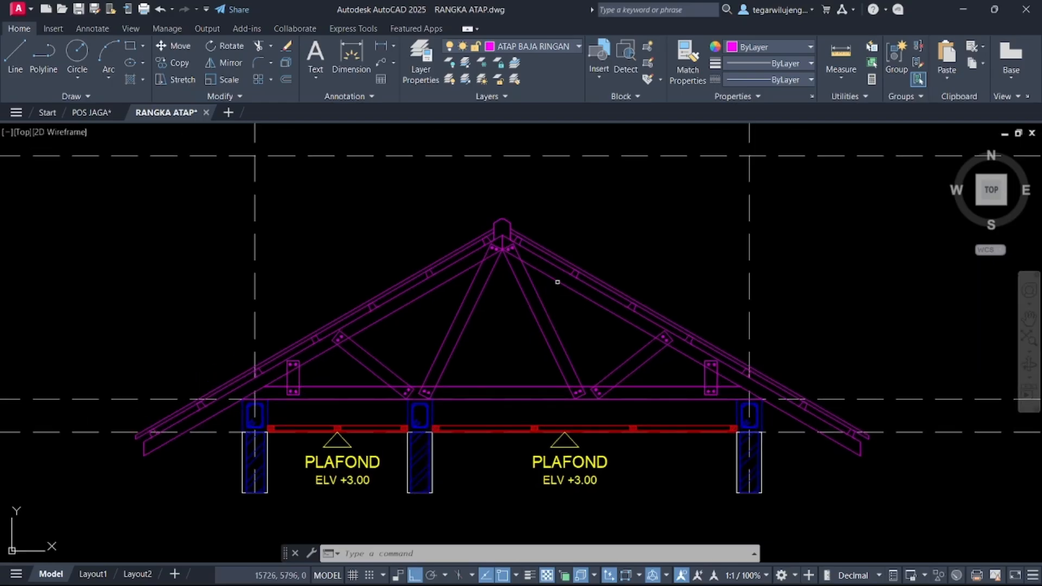
{"action": "middle_click_drag", "start_coordinate": [665, 234], "coordinate": [492, 342]}
{"action": "scroll", "coordinate": [491, 342], "scroll_direction": "down", "scroll_amount": 2}
{"action": "left_click", "coordinate": [639, 285]}
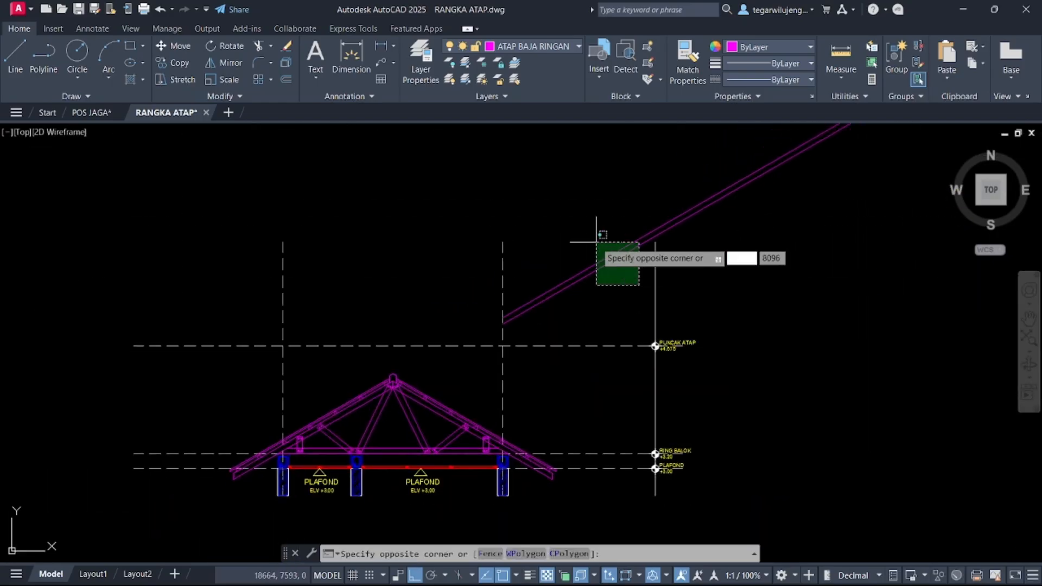
{"action": "left_click", "coordinate": [596, 240]}
{"action": "key", "text": "Delete"}
{"action": "scroll", "coordinate": [513, 350], "scroll_direction": "up", "scroll_amount": 2}
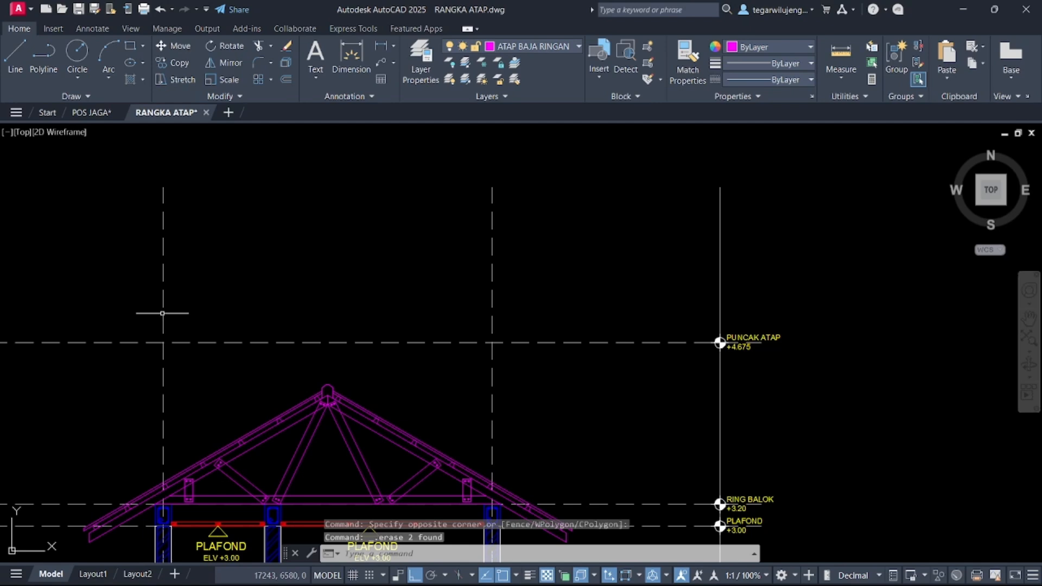
- Move the PUNCAK ATAP level line with its marker and label straight down to the top of the ridge cap
{"action": "middle_click_drag", "start_coordinate": [162, 312], "coordinate": [328, 286]}
{"action": "left_click", "coordinate": [56, 288]}
{"action": "middle_click_drag", "start_coordinate": [679, 362], "coordinate": [385, 364]}
{"action": "left_click", "coordinate": [712, 347]}
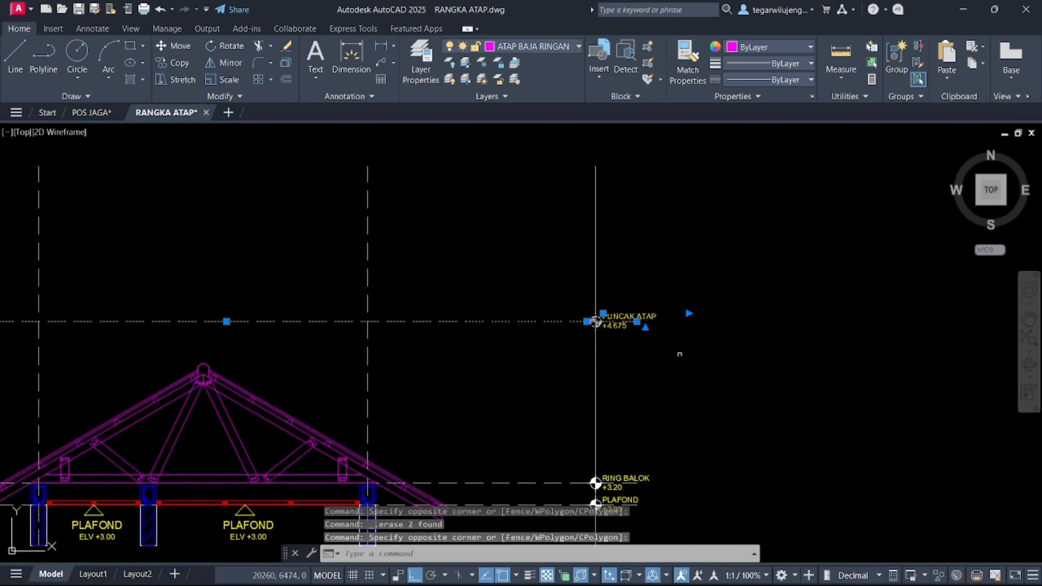
{"action": "middle_click_drag", "start_coordinate": [320, 357], "coordinate": [393, 333]}
{"action": "type", "text": "m"}
{"action": "key", "text": "Return"}
{"action": "scroll", "coordinate": [263, 302], "scroll_direction": "up", "scroll_amount": 3}
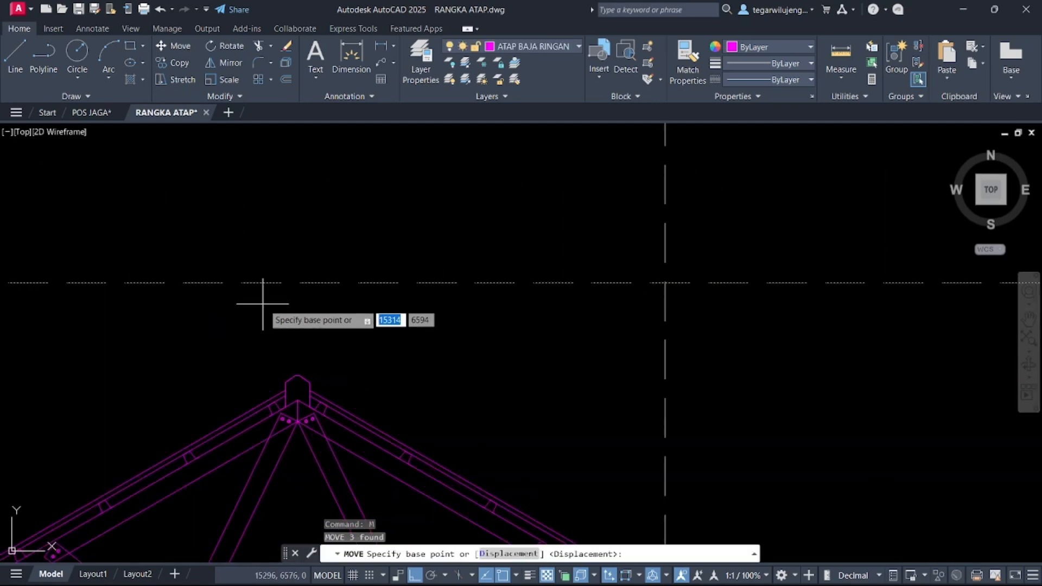
{"action": "left_click", "coordinate": [293, 282]}
{"action": "scroll", "coordinate": [271, 378], "scroll_direction": "up", "scroll_amount": 3}
{"action": "scroll", "coordinate": [268, 386], "scroll_direction": "up", "scroll_amount": 5}
{"action": "key", "text": "F8"}
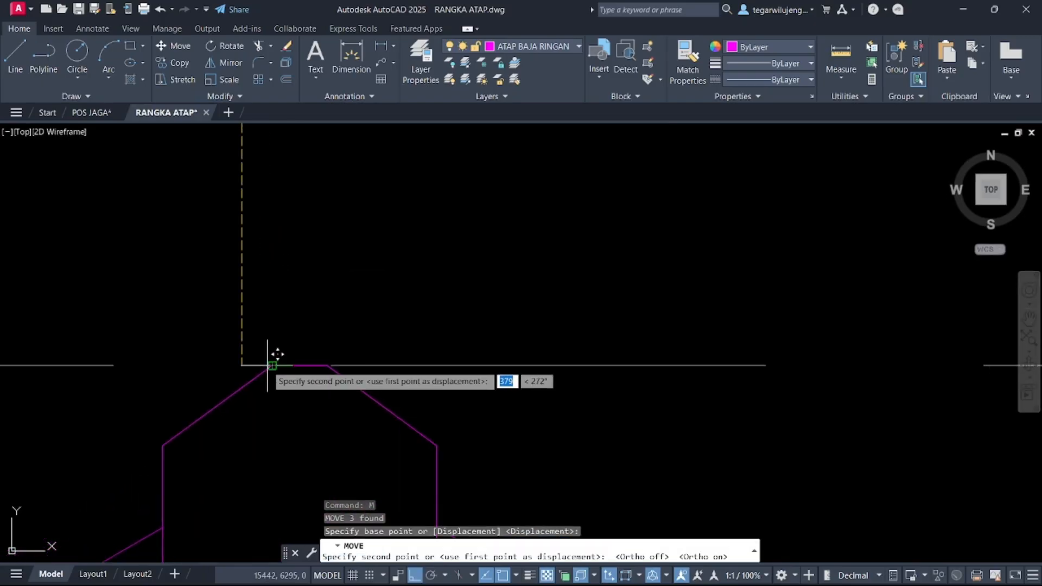
{"action": "left_click", "coordinate": [268, 365]}
- Move the PUNCAK ATAP marker and its label so the marker's centre sits on the vertical level line
{"action": "scroll", "coordinate": [356, 374], "scroll_direction": "down", "scroll_amount": 10}
{"action": "scroll", "coordinate": [641, 367], "scroll_direction": "up", "scroll_amount": 3}
{"action": "scroll", "coordinate": [622, 402], "scroll_direction": "up", "scroll_amount": 5}
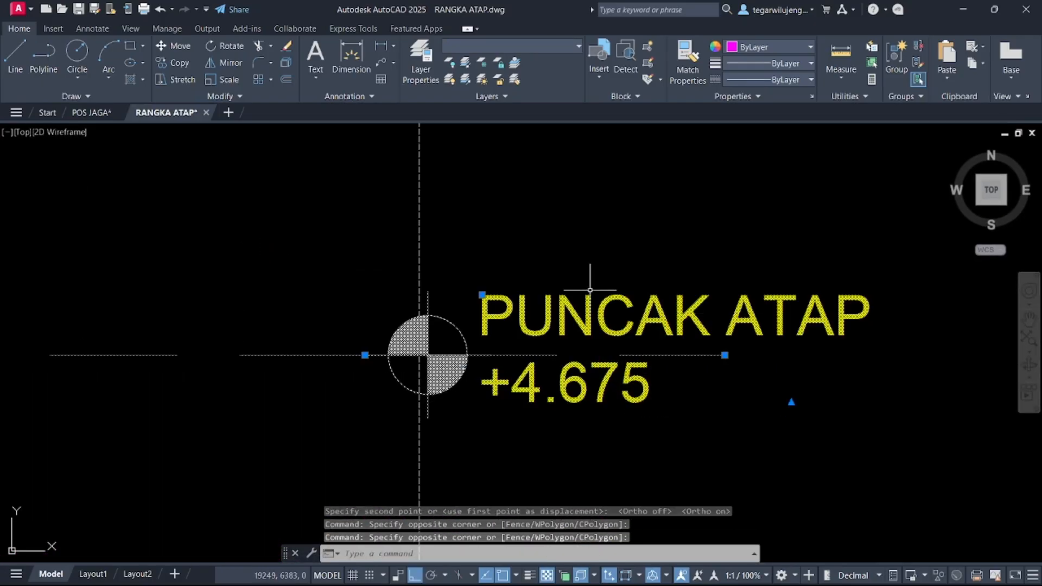
{"action": "left_click", "coordinate": [428, 356]}
{"action": "scroll", "coordinate": [435, 359], "scroll_direction": "down", "scroll_amount": 8}
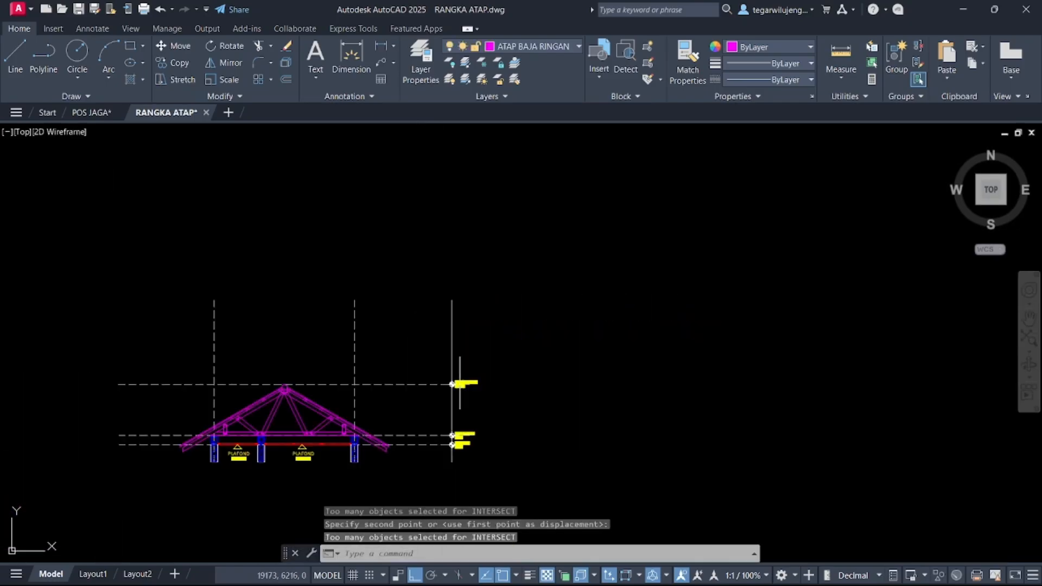
{"action": "scroll", "coordinate": [409, 248], "scroll_direction": "up", "scroll_amount": 4}
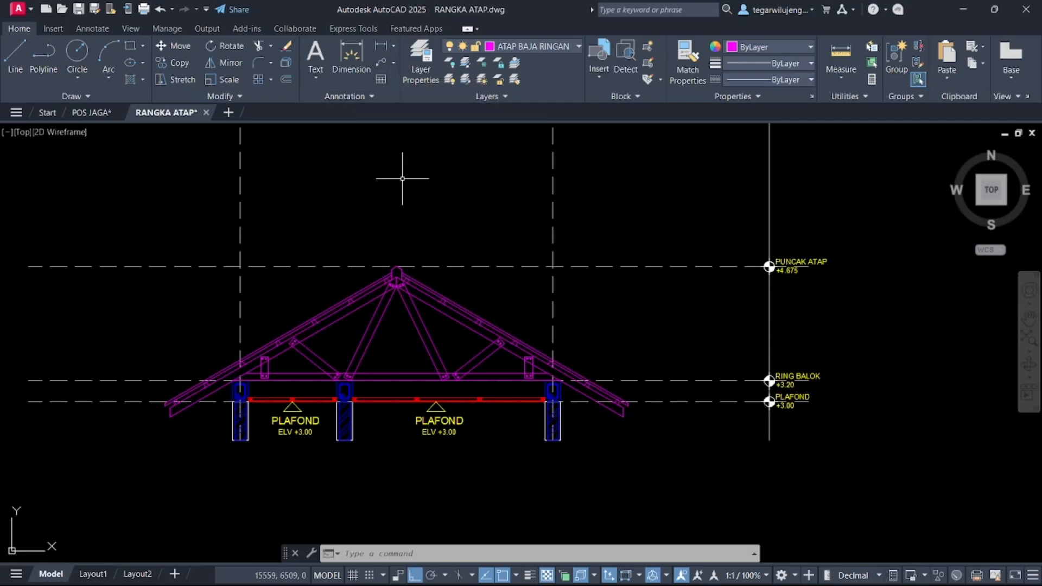
- Make TEKSS the current layer and open the Standard multileader style for modification
{"action": "left_click", "coordinate": [543, 46]}
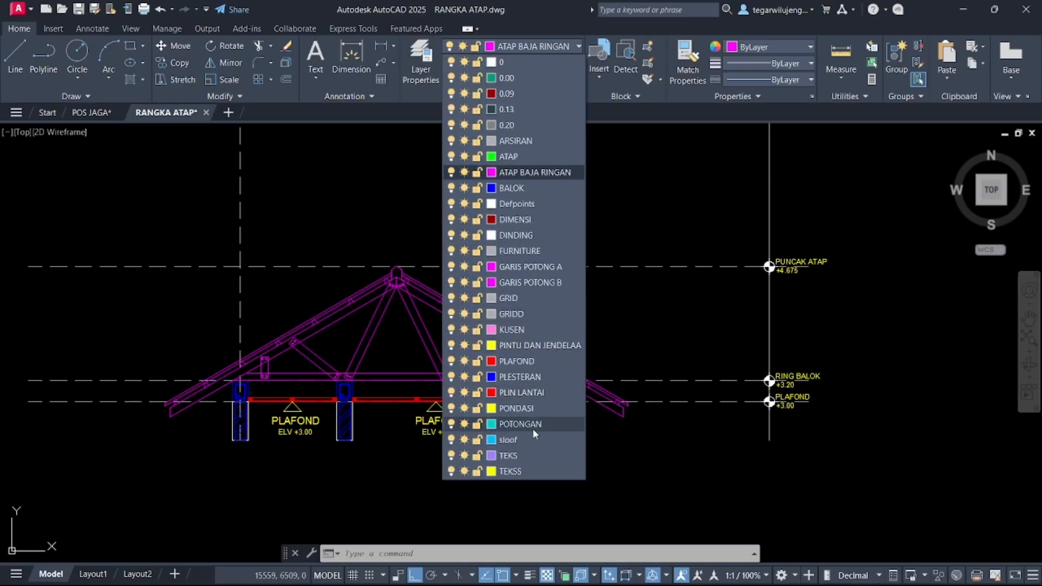
{"action": "left_click", "coordinate": [489, 466]}
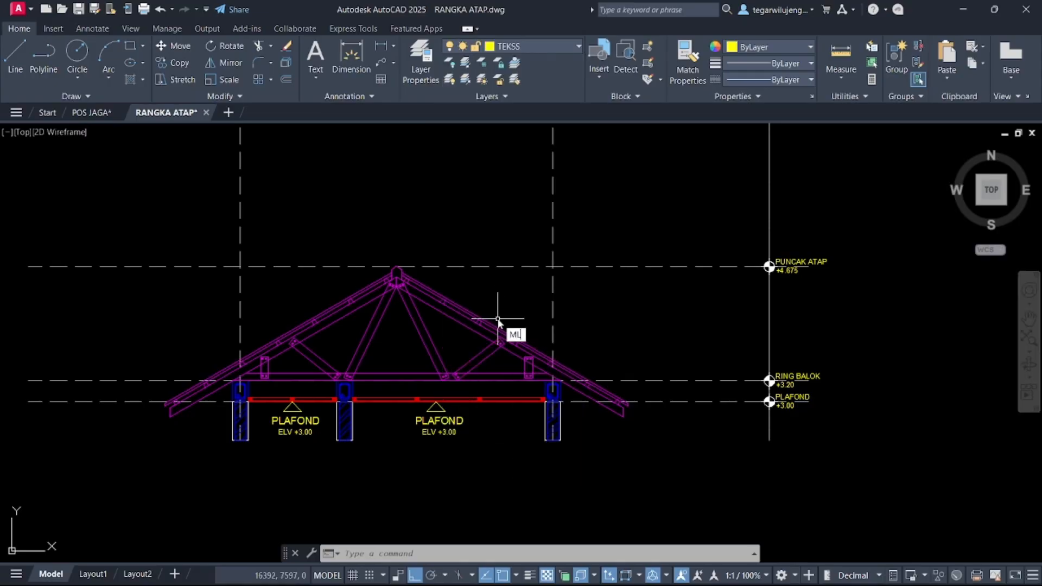
{"action": "key", "text": "Return"}
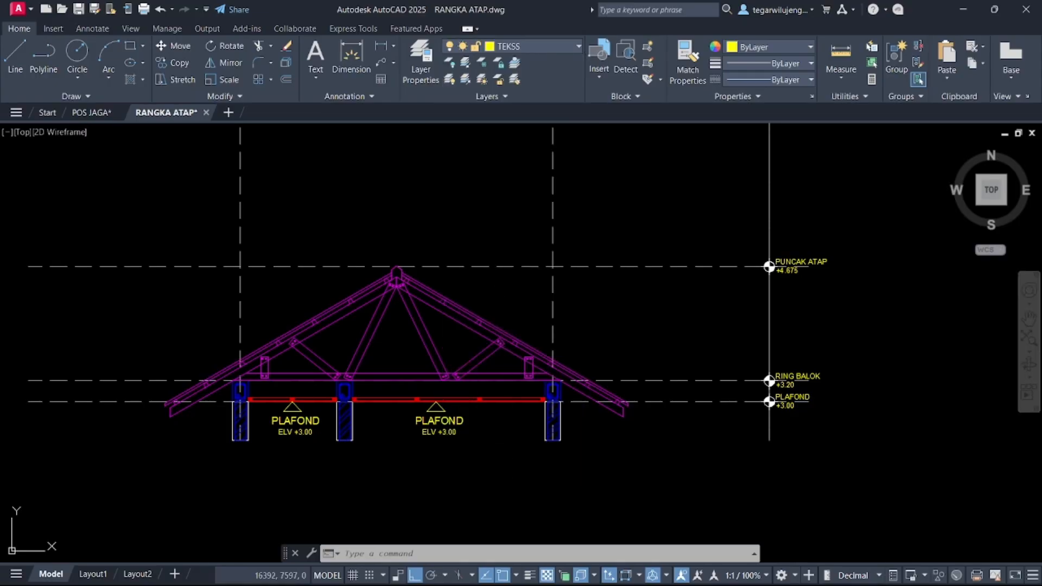
{"action": "left_click", "coordinate": [653, 265]}
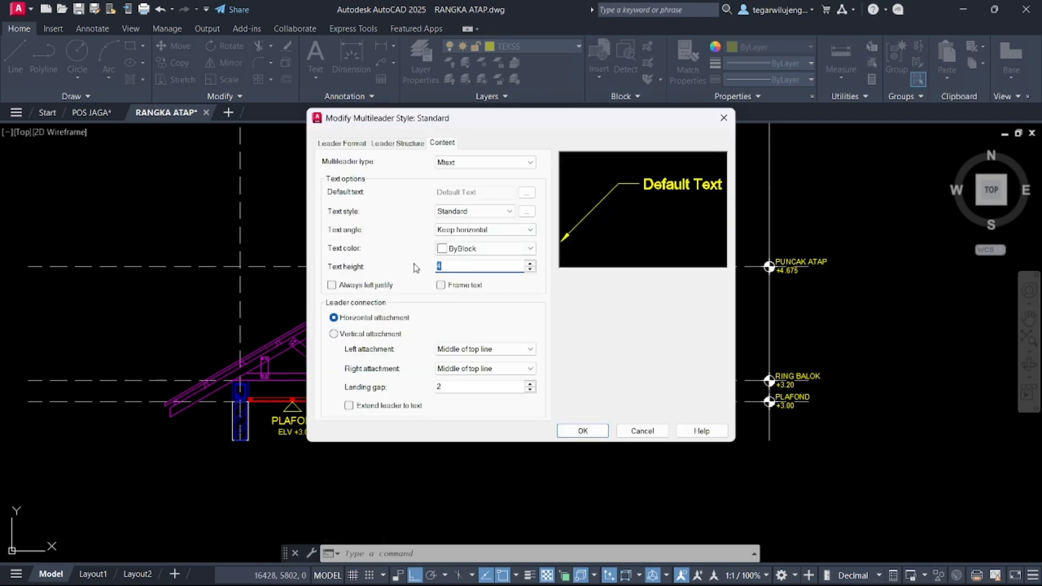
- Set the maximum leader points of the Standard multileader style to 75
{"action": "left_click", "coordinate": [376, 144]}
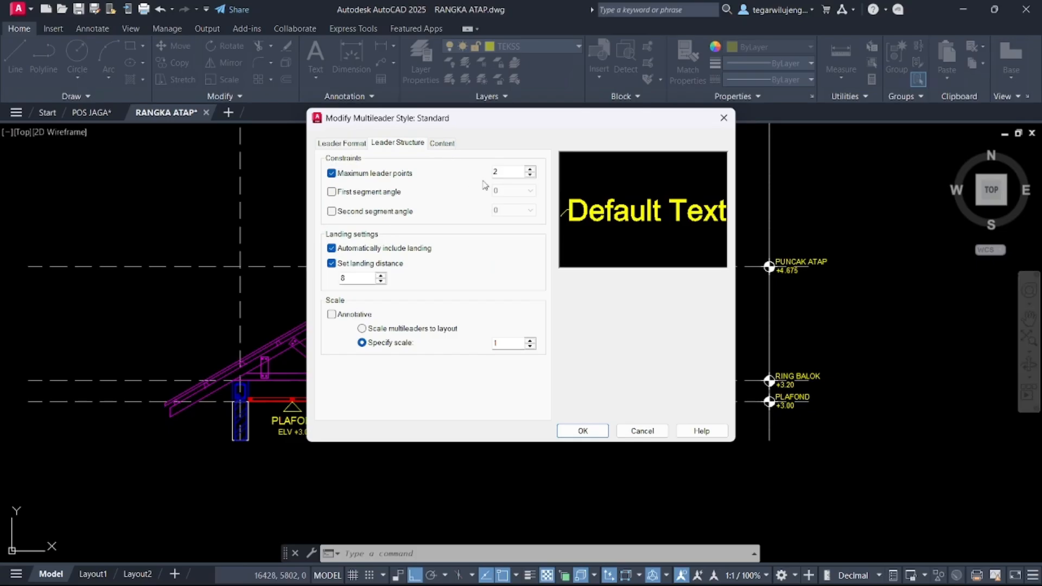
{"action": "left_click", "coordinate": [342, 144]}
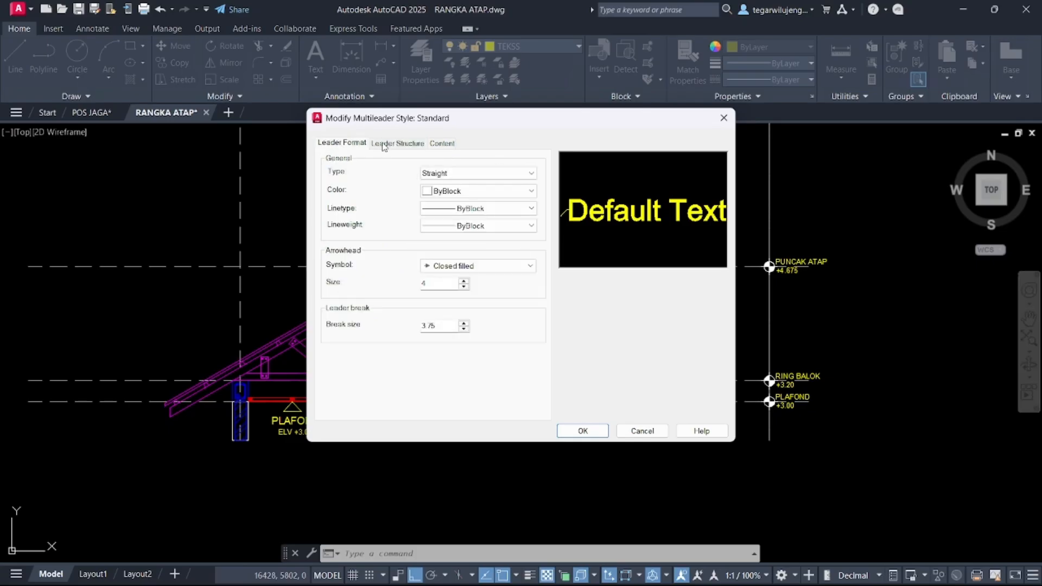
{"action": "left_click", "coordinate": [386, 144]}
{"action": "double_click", "coordinate": [495, 172]}
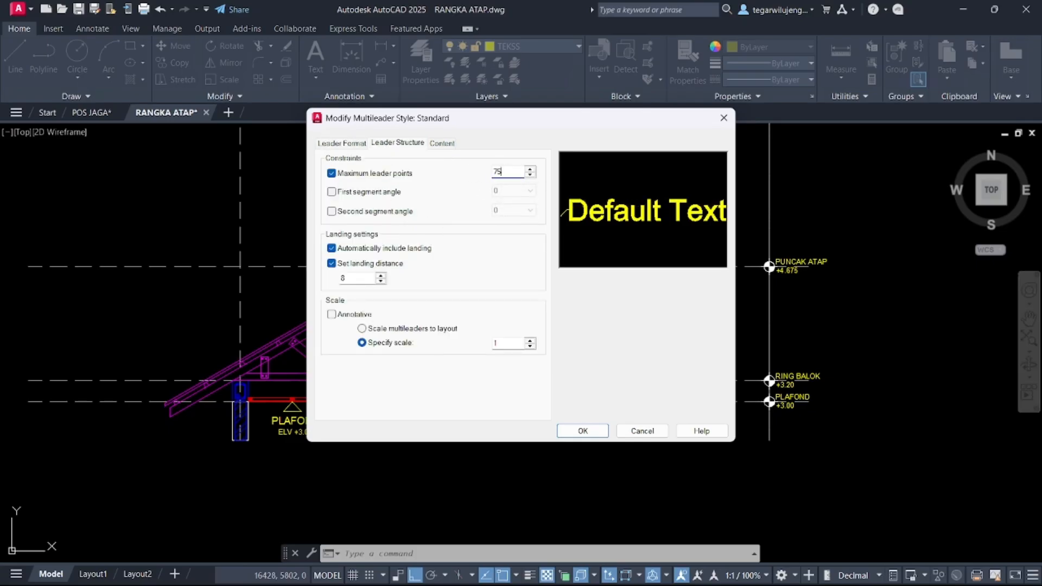
- Set the multileader style's leader color to ByLayer and its arrowhead symbol to Closed filled
{"action": "left_click", "coordinate": [343, 143]}
{"action": "left_click", "coordinate": [478, 190]}
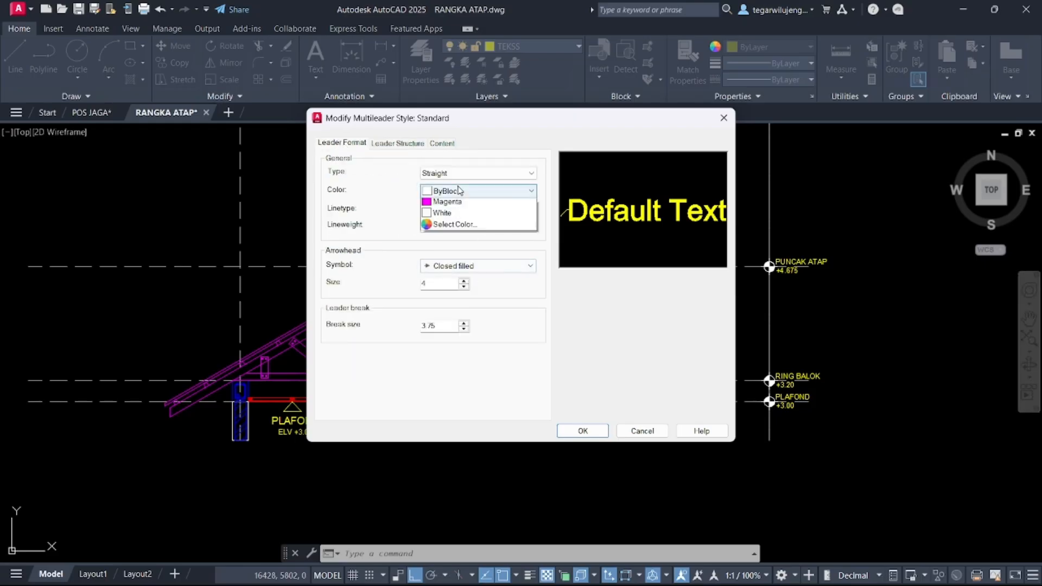
{"action": "left_click", "coordinate": [459, 198]}
{"action": "left_click", "coordinate": [477, 265]}
{"action": "left_click", "coordinate": [462, 278]}
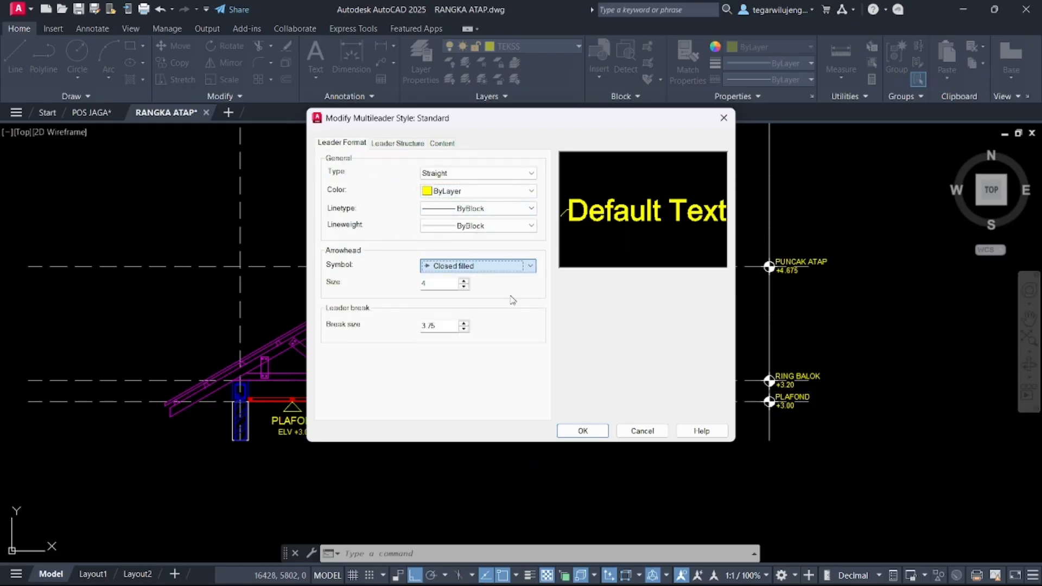
- Confirm the multileader style changes and place a leader from the ridge cap up to the text BUBUNGAN
{"action": "left_click", "coordinate": [583, 430]}
{"action": "left_click", "coordinate": [595, 367]}
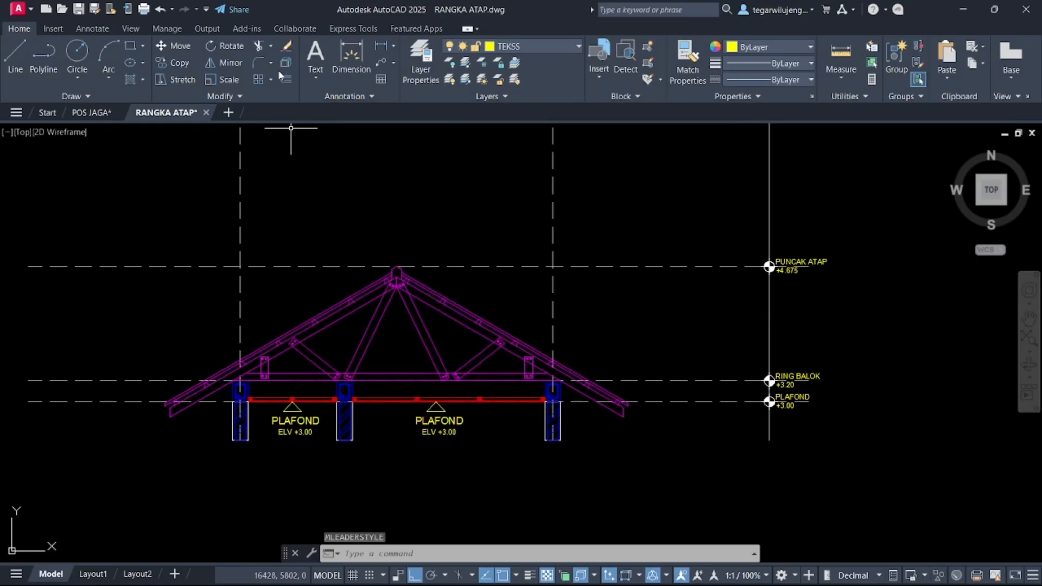
{"action": "left_click", "coordinate": [380, 64]}
{"action": "scroll", "coordinate": [417, 259], "scroll_direction": "up", "scroll_amount": 5}
{"action": "left_click", "coordinate": [352, 296]}
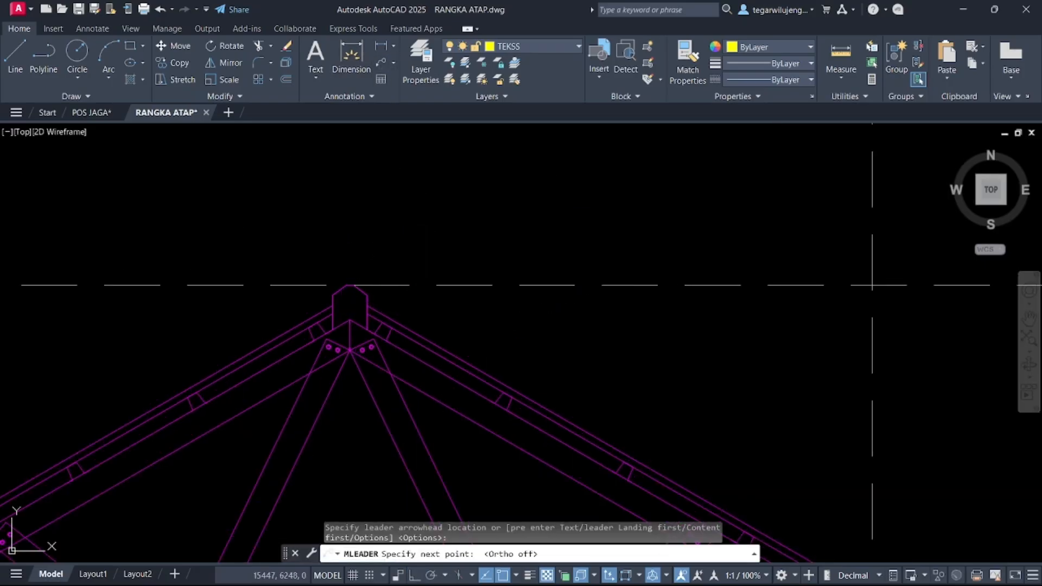
{"action": "scroll", "coordinate": [387, 239], "scroll_direction": "up", "scroll_amount": 4}
{"action": "key", "text": "F8"}
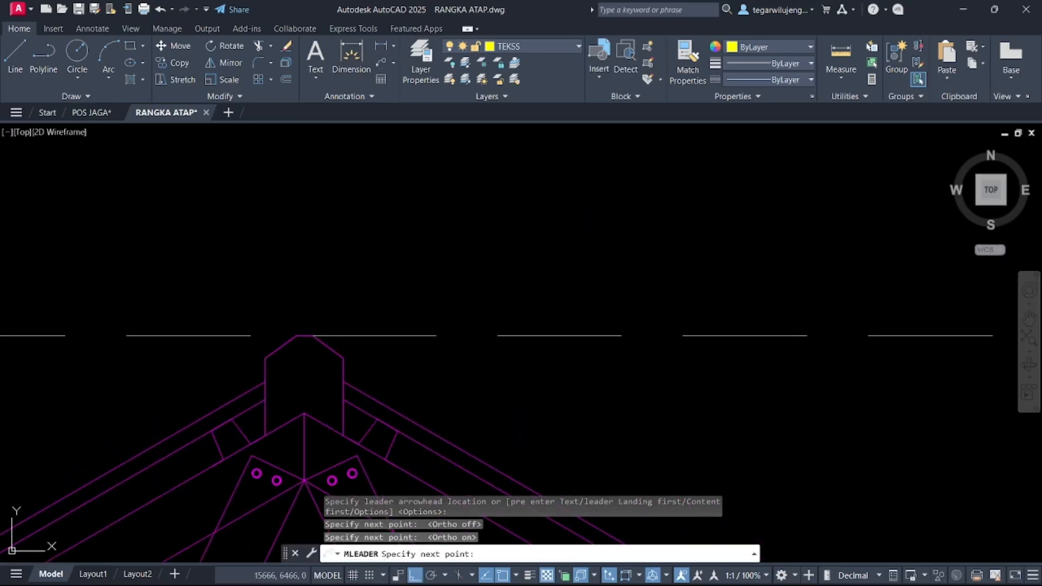
{"action": "left_click", "coordinate": [407, 210]}
{"action": "type", "text": "BUBUNGAN"}
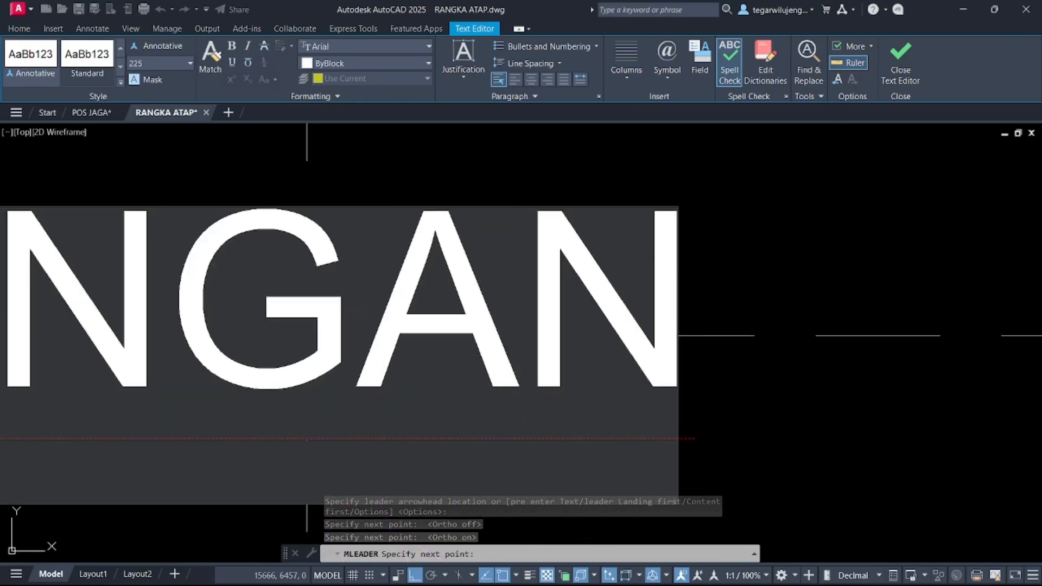
{"action": "left_click", "coordinate": [413, 179]}
{"action": "scroll", "coordinate": [412, 245], "scroll_direction": "down", "scroll_amount": 4}
{"action": "middle_click_drag", "start_coordinate": [412, 244], "coordinate": [505, 257]}
{"action": "left_click", "coordinate": [461, 222]}
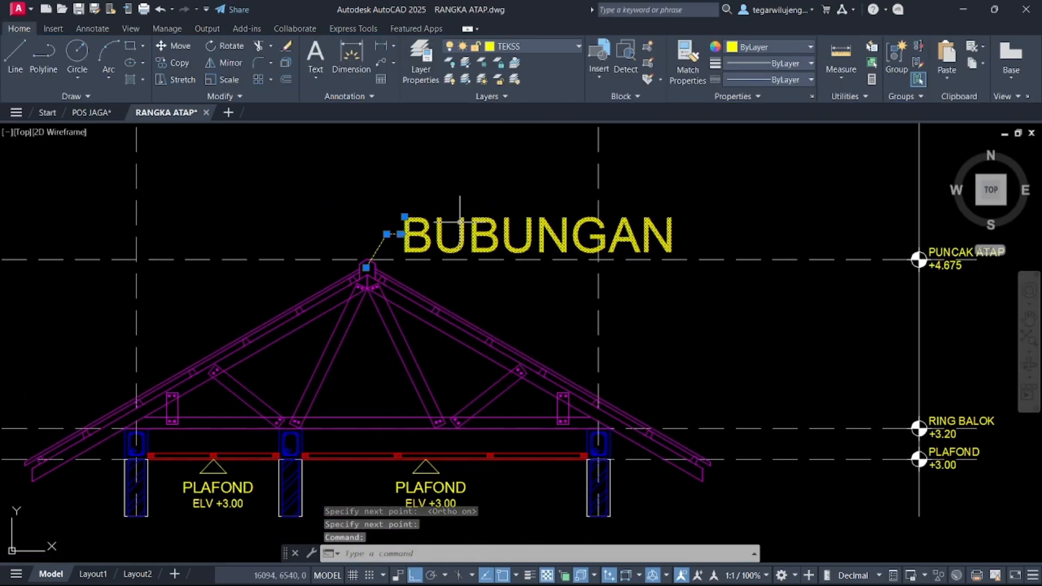
{"action": "key", "text": "Escape"}
{"action": "middle_click_drag", "start_coordinate": [371, 286], "coordinate": [431, 275]}
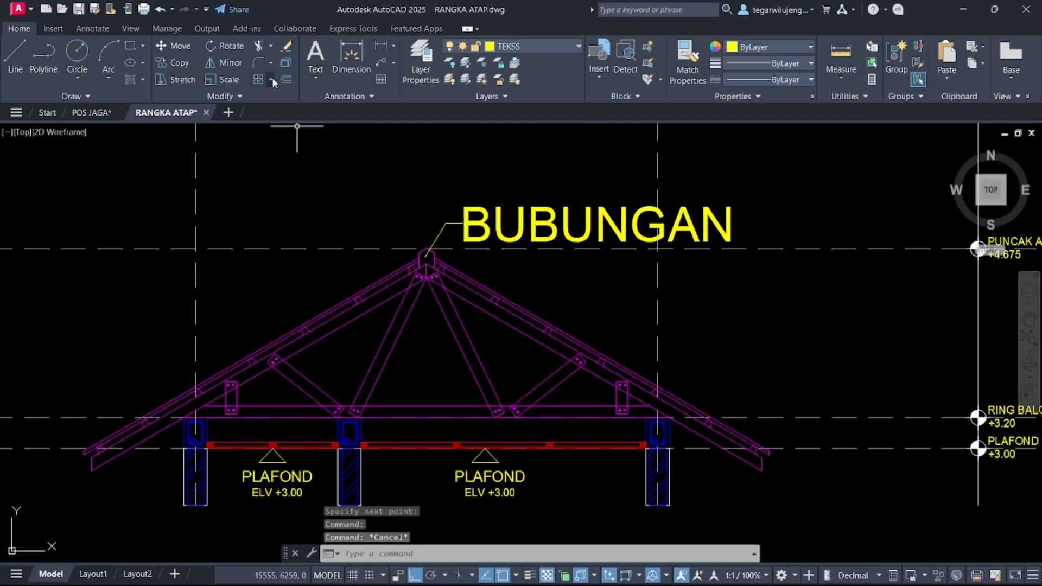
{"action": "left_click", "coordinate": [382, 62]}
{"action": "scroll", "coordinate": [361, 298], "scroll_direction": "up", "scroll_amount": 2}
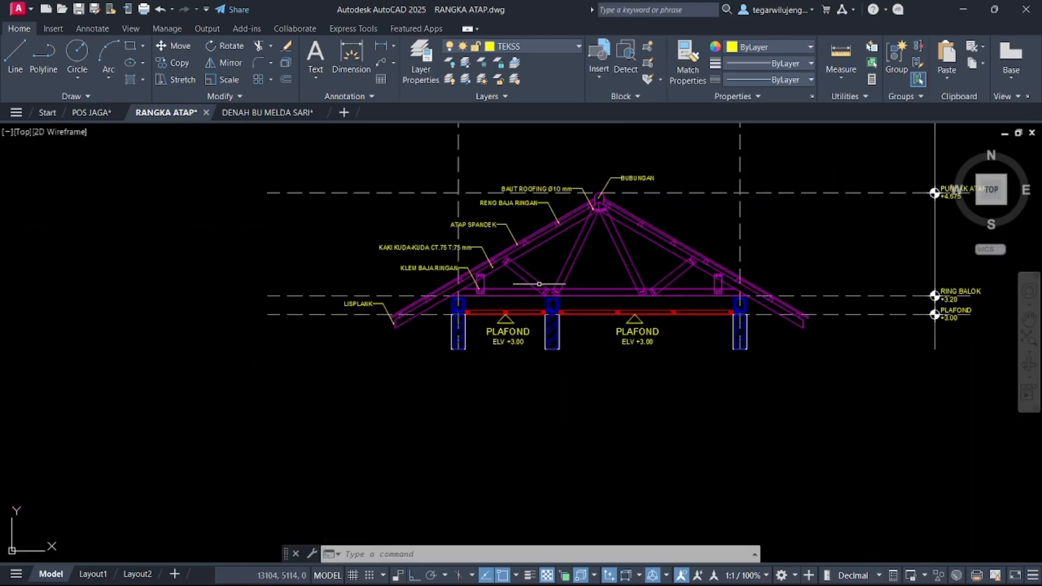
{"action": "scroll", "coordinate": [438, 298], "scroll_direction": "up", "scroll_amount": 3}
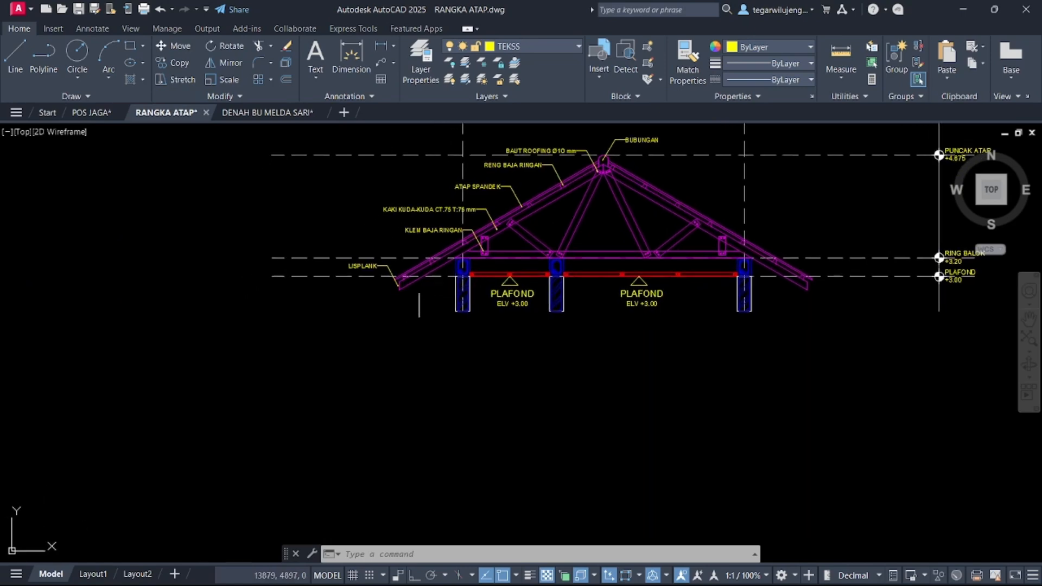
{"action": "scroll", "coordinate": [406, 291], "scroll_direction": "up", "scroll_amount": 2}
{"action": "middle_click_drag", "start_coordinate": [356, 282], "coordinate": [465, 245]}
{"action": "scroll", "coordinate": [407, 289], "scroll_direction": "down", "scroll_amount": 6}
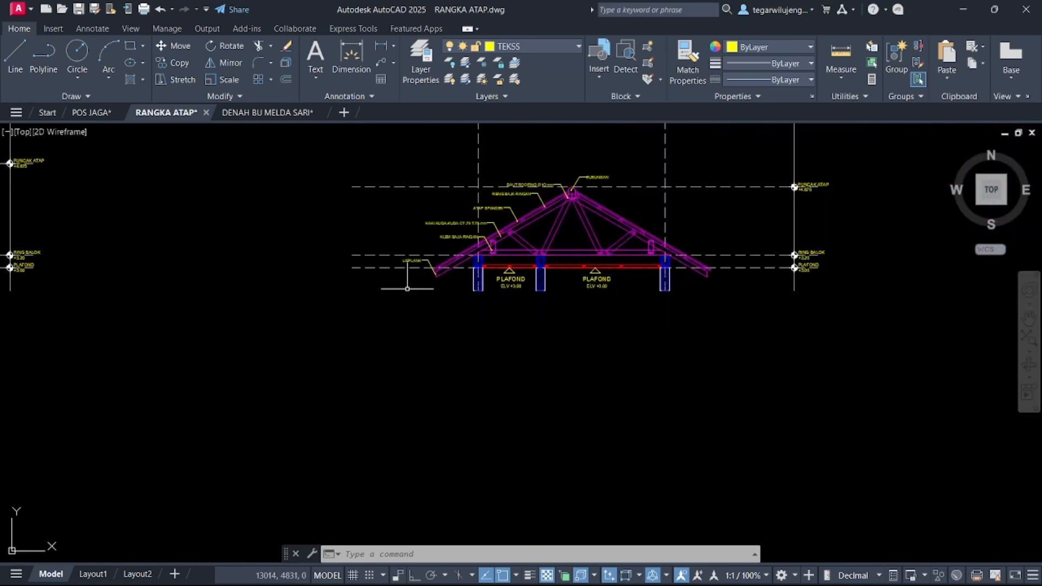
- Copy the red sloped eaves board from the green timber truss section to the upper corner of the light-steel truss's left rafter end
{"action": "mouse_move", "coordinate": [238, 273]}
{"action": "middle_mouse_down"}
{"action": "mouse_move", "coordinate": [463, 242]}
{"action": "mouse_move", "coordinate": [375, 273]}
{"action": "mouse_move", "coordinate": [586, 271]}
{"action": "middle_mouse_up"}
{"action": "scroll", "coordinate": [219, 244], "scroll_direction": "up", "scroll_amount": 6}
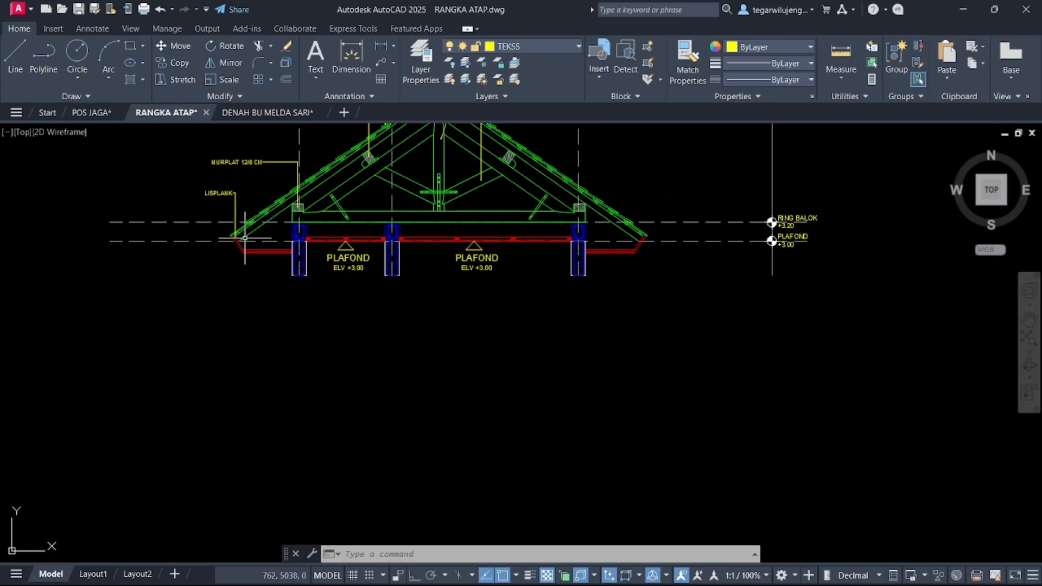
{"action": "scroll", "coordinate": [219, 243], "scroll_direction": "up", "scroll_amount": 3}
{"action": "left_click", "coordinate": [243, 291]}
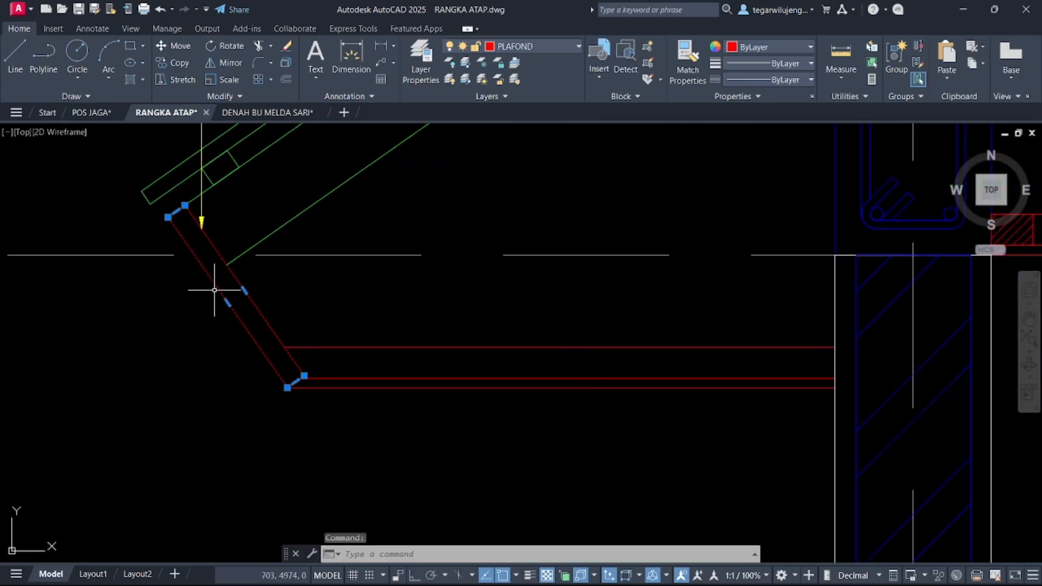
{"action": "type", "text": "co"}
{"action": "key", "text": "Return"}
{"action": "left_click", "coordinate": [175, 223]}
{"action": "scroll", "coordinate": [112, 337], "scroll_direction": "down", "scroll_amount": 5}
{"action": "scroll", "coordinate": [113, 337], "scroll_direction": "down", "scroll_amount": 2}
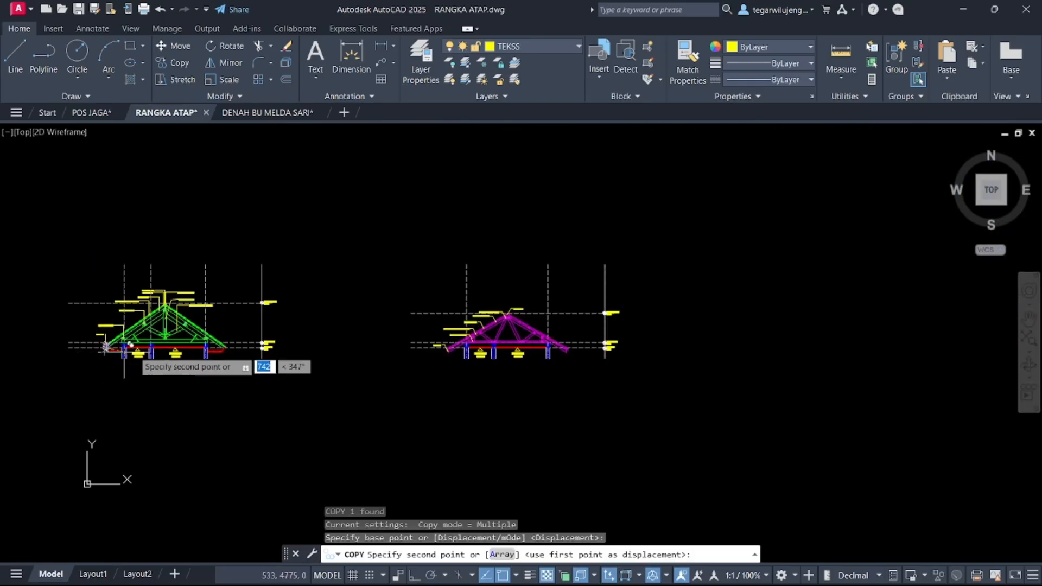
{"action": "scroll", "coordinate": [507, 379], "scroll_direction": "up", "scroll_amount": 8}
{"action": "scroll", "coordinate": [420, 293], "scroll_direction": "up", "scroll_amount": 4}
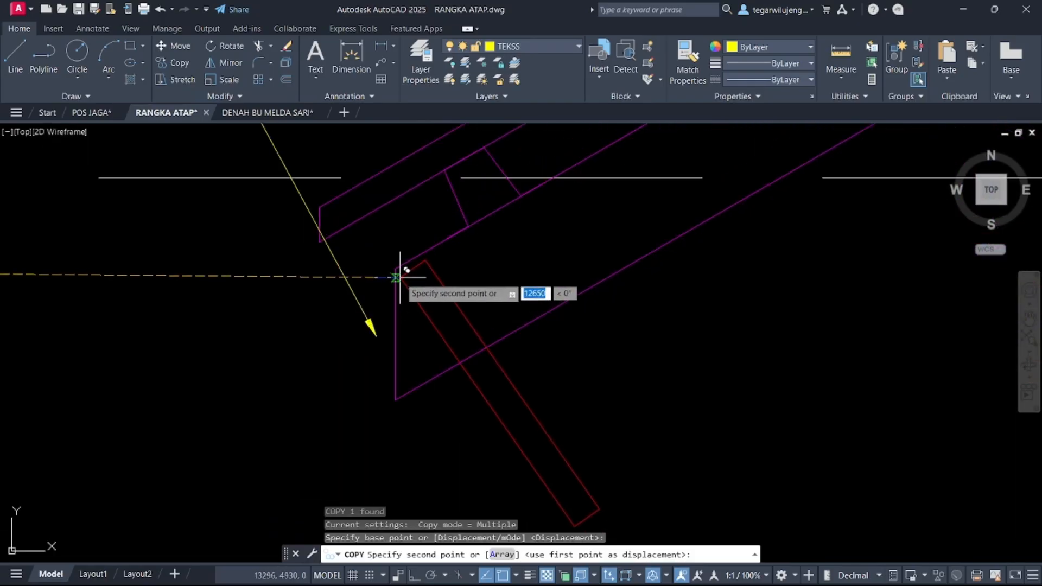
{"action": "left_click", "coordinate": [399, 270]}
{"action": "key", "text": "Escape"}
- Rotate the copied eaves board by reference about its upper outer corner, aligning its short end with the rafter's top edge
{"action": "left_click", "coordinate": [427, 282]}
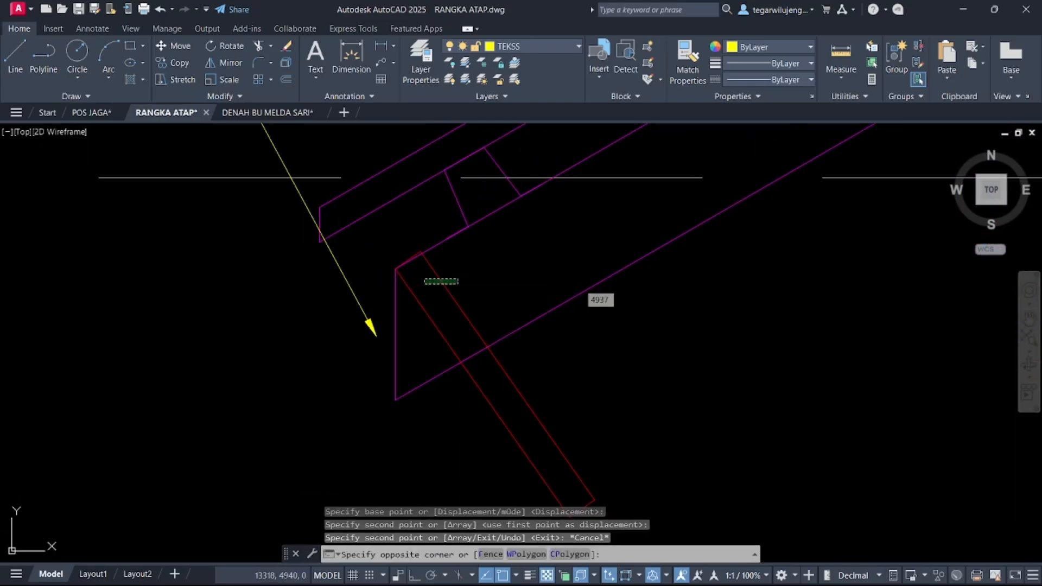
{"action": "left_click", "coordinate": [414, 296]}
{"action": "scroll", "coordinate": [415, 290], "scroll_direction": "up", "scroll_amount": 2}
{"action": "middle_click_drag", "start_coordinate": [414, 286], "coordinate": [381, 267]}
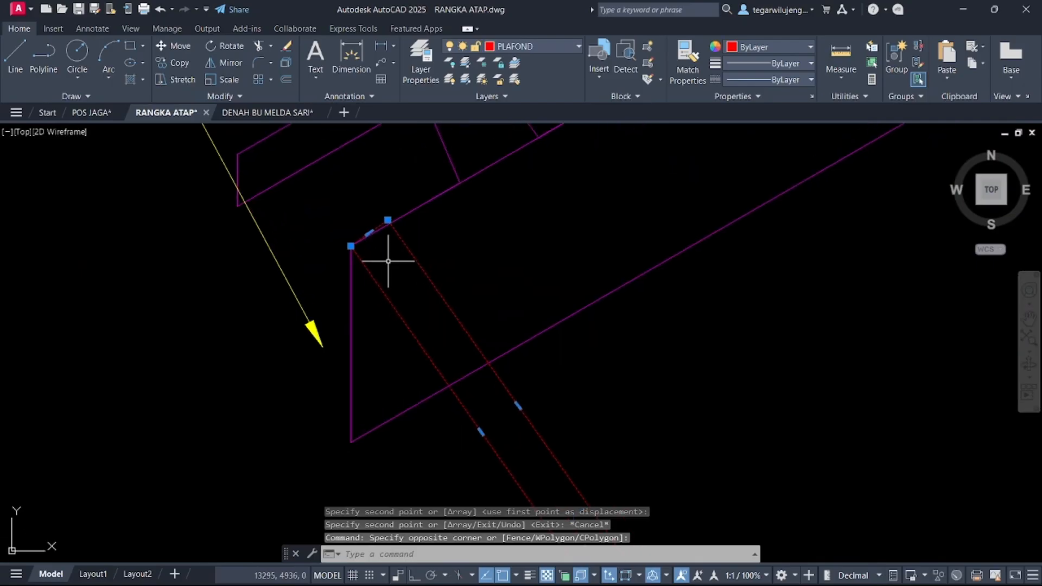
{"action": "type", "text": "O"}
{"action": "key", "text": "Return"}
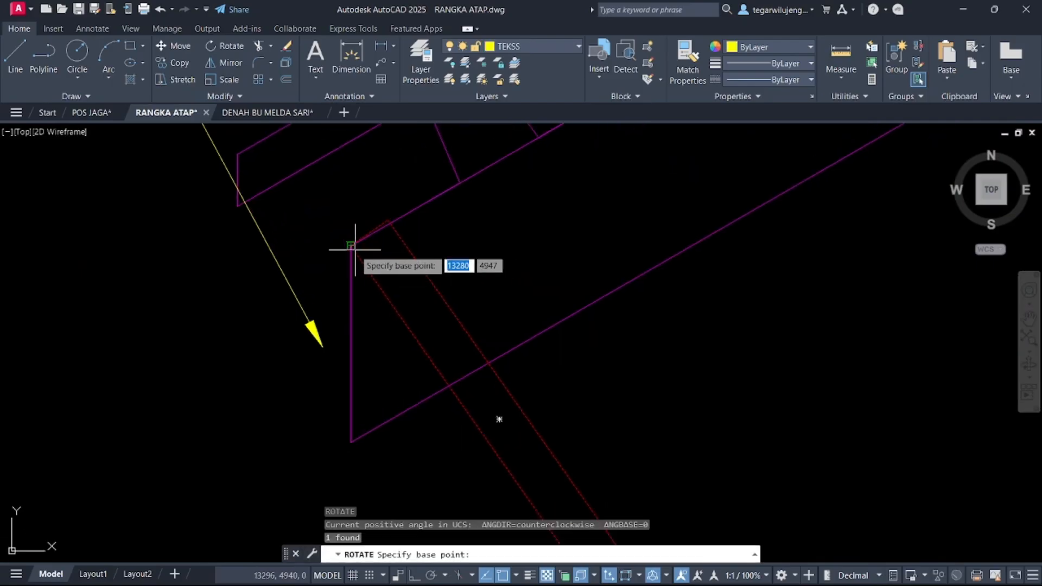
{"action": "left_click", "coordinate": [352, 246]}
{"action": "type", "text": "R"}
{"action": "key", "text": "Return"}
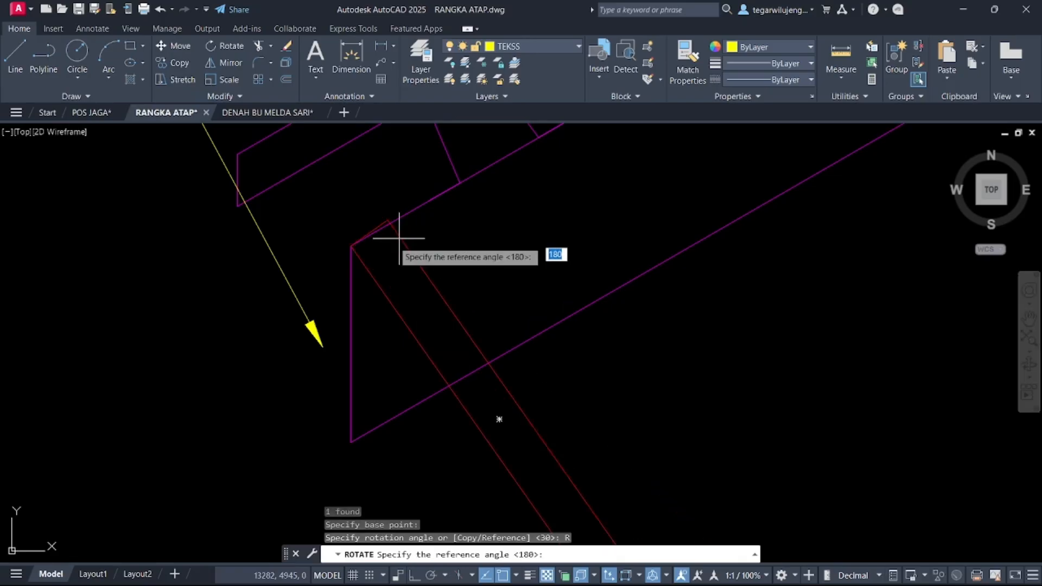
{"action": "left_click", "coordinate": [352, 246]}
{"action": "left_click", "coordinate": [388, 221]}
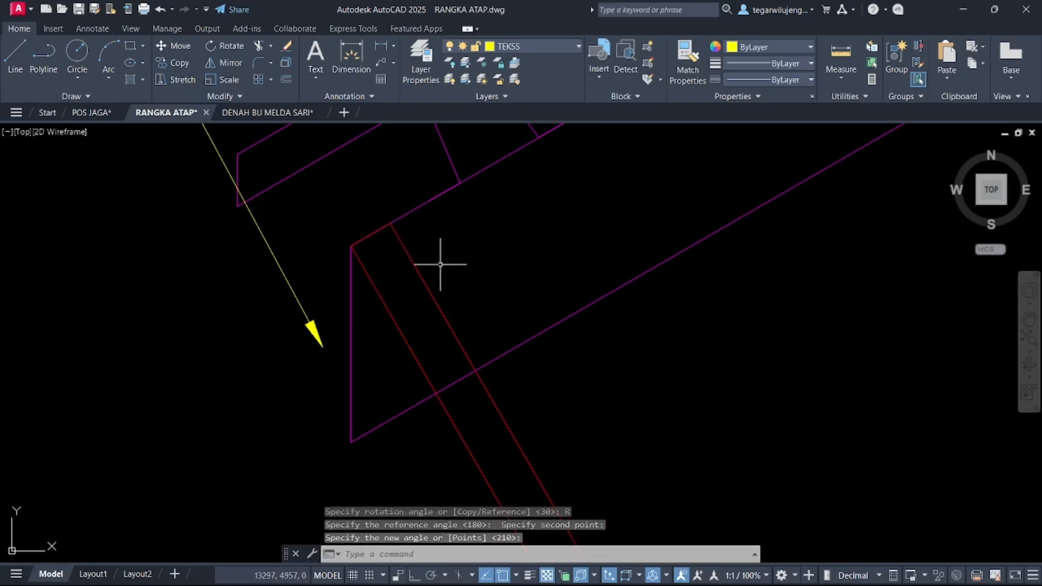
{"action": "scroll", "coordinate": [337, 163], "scroll_direction": "down", "scroll_amount": 5}
{"action": "key", "text": "Escape"}
- Copy the three horizontal ceiling lines from the left bay to the lower outer corner of the sloped eaves board
{"action": "middle_click_drag", "start_coordinate": [404, 246], "coordinate": [368, 311]}
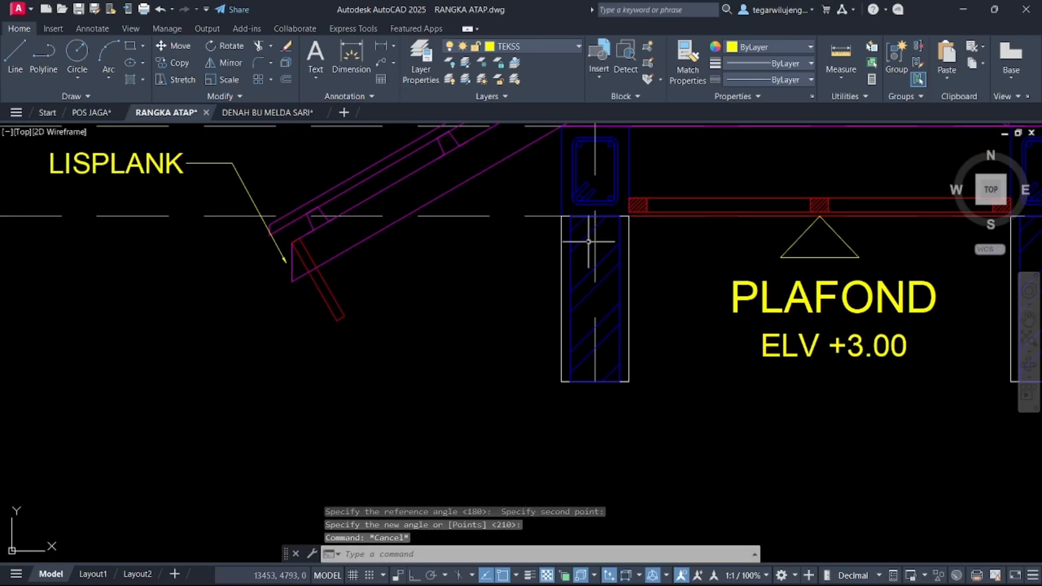
{"action": "scroll", "coordinate": [732, 205], "scroll_direction": "up", "scroll_amount": 2}
{"action": "left_click", "coordinate": [708, 202]}
{"action": "left_click", "coordinate": [669, 193]}
{"action": "scroll", "coordinate": [627, 216], "scroll_direction": "up", "scroll_amount": 4}
{"action": "left_click", "coordinate": [597, 231]}
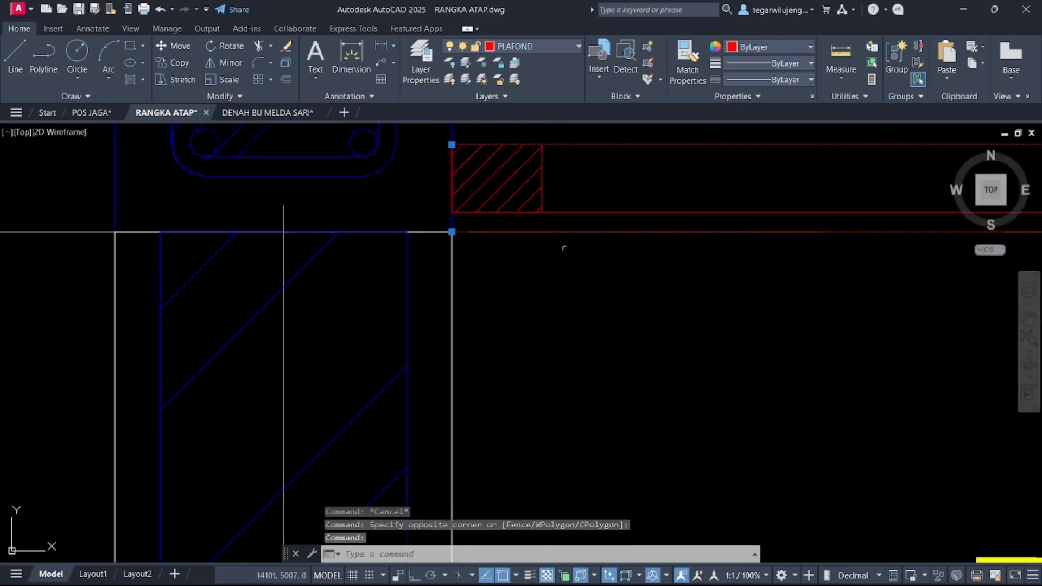
{"action": "left_click", "coordinate": [545, 251]}
{"action": "left_click", "coordinate": [561, 223]}
{"action": "left_click", "coordinate": [567, 213]}
{"action": "scroll", "coordinate": [538, 217], "scroll_direction": "down", "scroll_amount": 4}
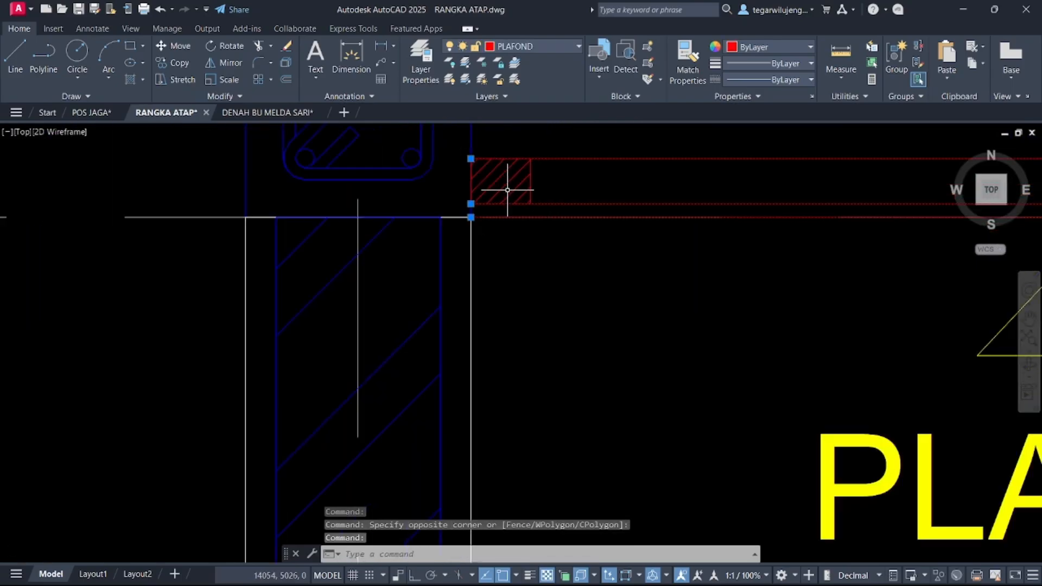
{"action": "middle_click_drag", "start_coordinate": [536, 226], "coordinate": [409, 326]}
{"action": "type", "text": "co"}
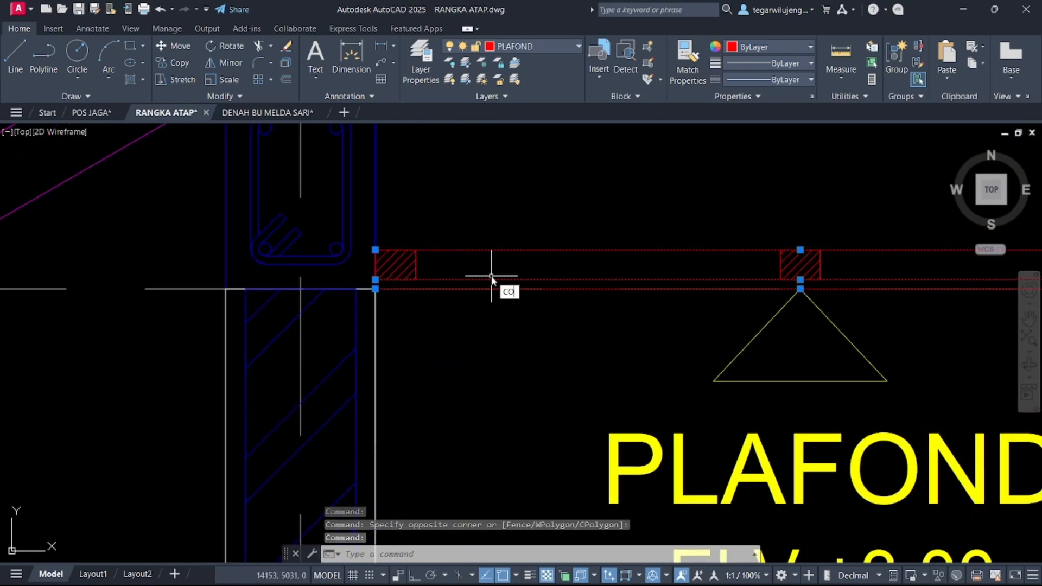
{"action": "key", "text": "space"}
{"action": "left_click", "coordinate": [375, 288]}
{"action": "scroll", "coordinate": [374, 290], "scroll_direction": "down", "scroll_amount": 6}
{"action": "scroll", "coordinate": [217, 334], "scroll_direction": "up", "scroll_amount": 8}
{"action": "left_click", "coordinate": [232, 326]}
{"action": "key", "text": "Escape"}
{"action": "middle_click_drag", "start_coordinate": [388, 361], "coordinate": [189, 342]}
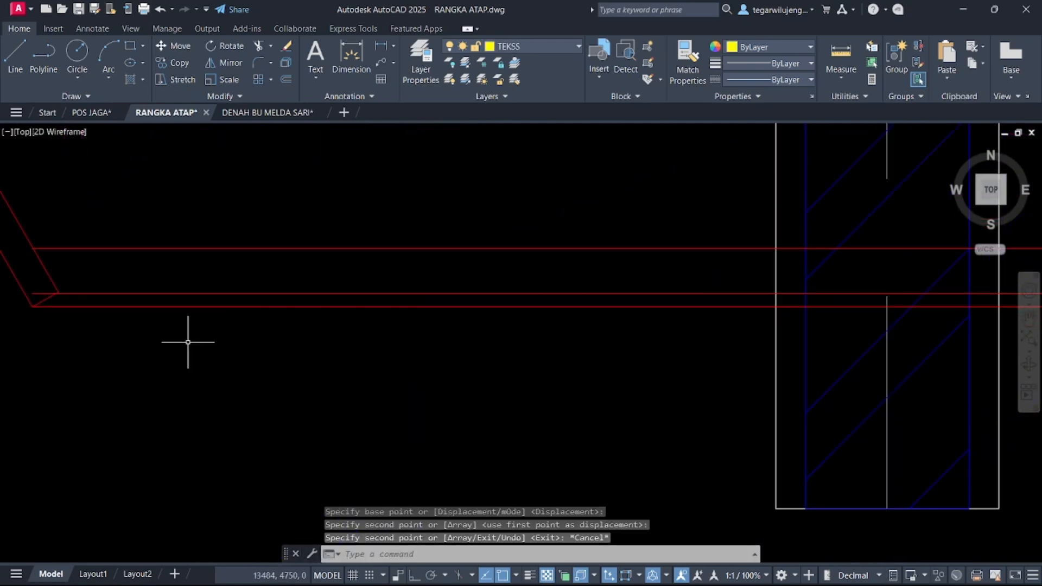
- Trim the copied ceiling lines at the left wall and remove the inner line's stub inside the sloped board
{"action": "scroll", "coordinate": [188, 342], "scroll_direction": "down", "scroll_amount": 3}
{"action": "type", "text": "tr"}
{"action": "key", "text": "space"}
{"action": "scroll", "coordinate": [457, 329], "scroll_direction": "up", "scroll_amount": 1}
{"action": "left_click_drag", "start_coordinate": [451, 331], "coordinate": [454, 281]}
{"action": "scroll", "coordinate": [454, 281], "scroll_direction": "down", "scroll_amount": 3}
{"action": "scroll", "coordinate": [315, 292], "scroll_direction": "up", "scroll_amount": 6}
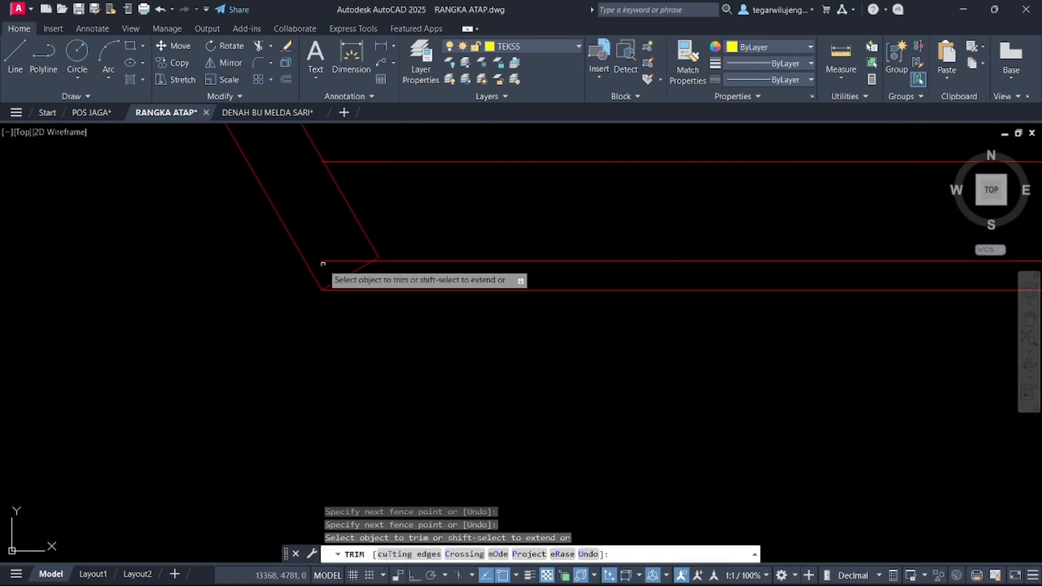
{"action": "left_click", "coordinate": [323, 262]}
- Trim the left rafter's tail inside and beyond the sloped board, and delete the leftover ceiling lines across the left wall
{"action": "scroll", "coordinate": [329, 157], "scroll_direction": "up", "scroll_amount": 3}
{"action": "scroll", "coordinate": [317, 164], "scroll_direction": "down", "scroll_amount": 3}
{"action": "middle_click_drag", "start_coordinate": [233, 133], "coordinate": [402, 391]}
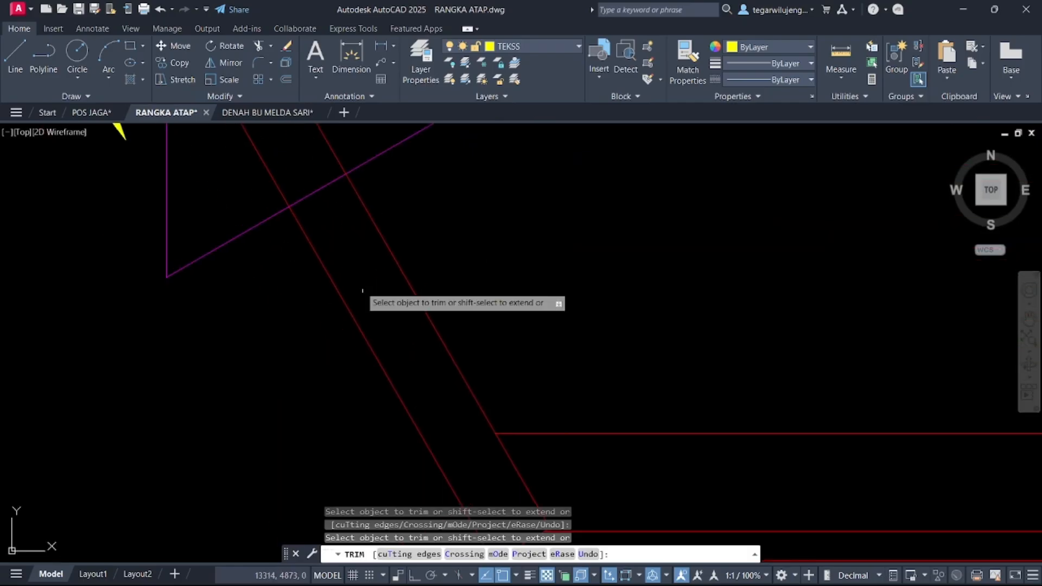
{"action": "left_click_drag", "start_coordinate": [328, 226], "coordinate": [299, 182]}
{"action": "scroll", "coordinate": [301, 184], "scroll_direction": "down", "scroll_amount": 3}
{"action": "middle_click_drag", "start_coordinate": [301, 185], "coordinate": [374, 307]}
{"action": "left_click_drag", "start_coordinate": [361, 340], "coordinate": [327, 287]}
{"action": "scroll", "coordinate": [329, 291], "scroll_direction": "down", "scroll_amount": 3}
{"action": "middle_click_drag", "start_coordinate": [488, 320], "coordinate": [428, 347]}
{"action": "key", "text": "Escape"}
{"action": "left_click_drag", "start_coordinate": [529, 371], "coordinate": [514, 330]}
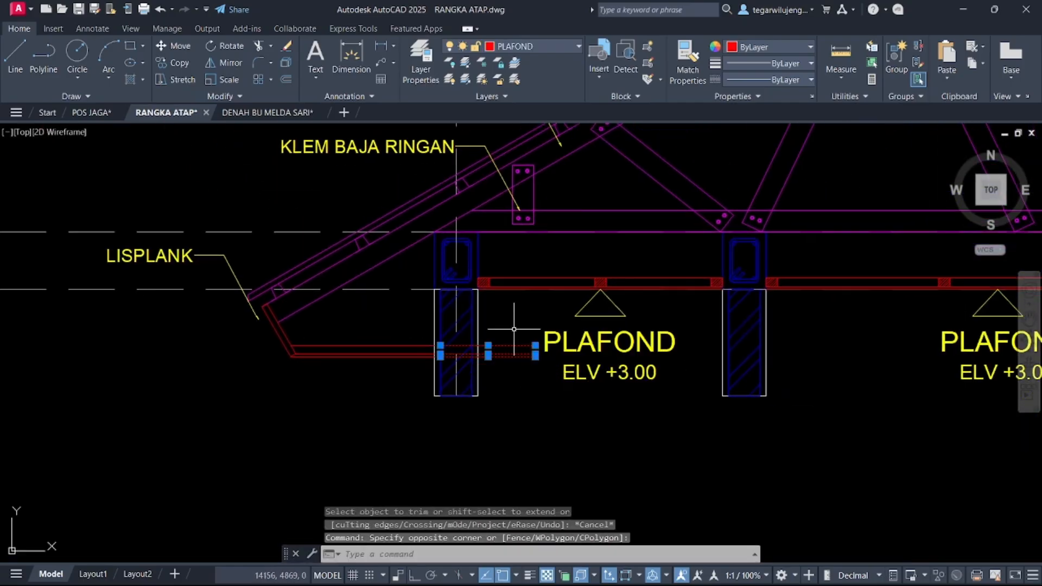
{"action": "key", "text": "Delete"}
- Copy the hatched ceiling batten at the middle of the left bay to the wall end of the eaves ceiling
{"action": "scroll", "coordinate": [590, 291], "scroll_direction": "up", "scroll_amount": 2}
{"action": "left_click_drag", "start_coordinate": [582, 247], "coordinate": [644, 299]}
{"action": "type", "text": "co"}
{"action": "key", "text": "space"}
{"action": "left_click", "coordinate": [627, 283]}
{"action": "middle_click_drag", "start_coordinate": [298, 397], "coordinate": [420, 341]}
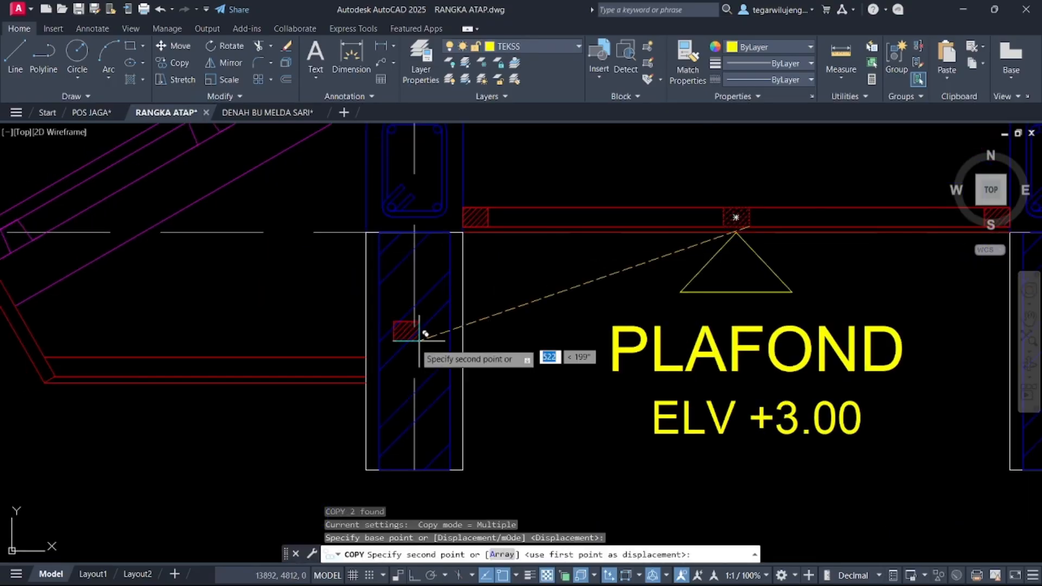
{"action": "left_click", "coordinate": [366, 377]}
{"action": "key", "text": "Escape"}
- Copy the eaves ceiling's wall-side batten to its outer end against the sloped board
{"action": "left_click_drag", "start_coordinate": [285, 326], "coordinate": [400, 393]}
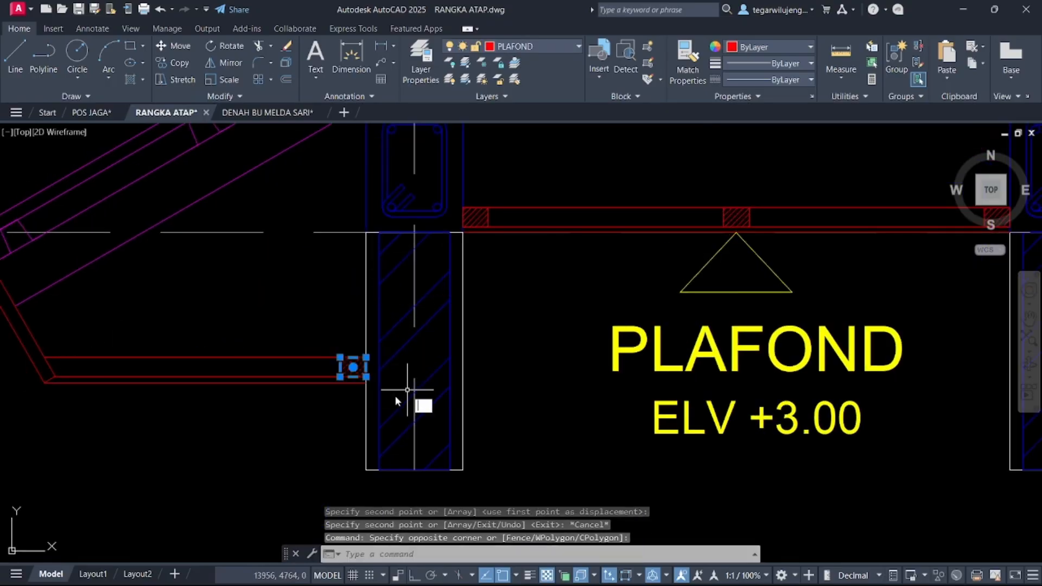
{"action": "type", "text": "co"}
{"action": "key", "text": "space"}
{"action": "left_click", "coordinate": [341, 377]}
{"action": "left_click", "coordinate": [55, 377]}
{"action": "key", "text": "Escape"}
- Review the truss section, examining the leader labels along the left slope and the left eaves ceiling
{"action": "scroll", "coordinate": [140, 379], "scroll_direction": "down", "scroll_amount": 6}
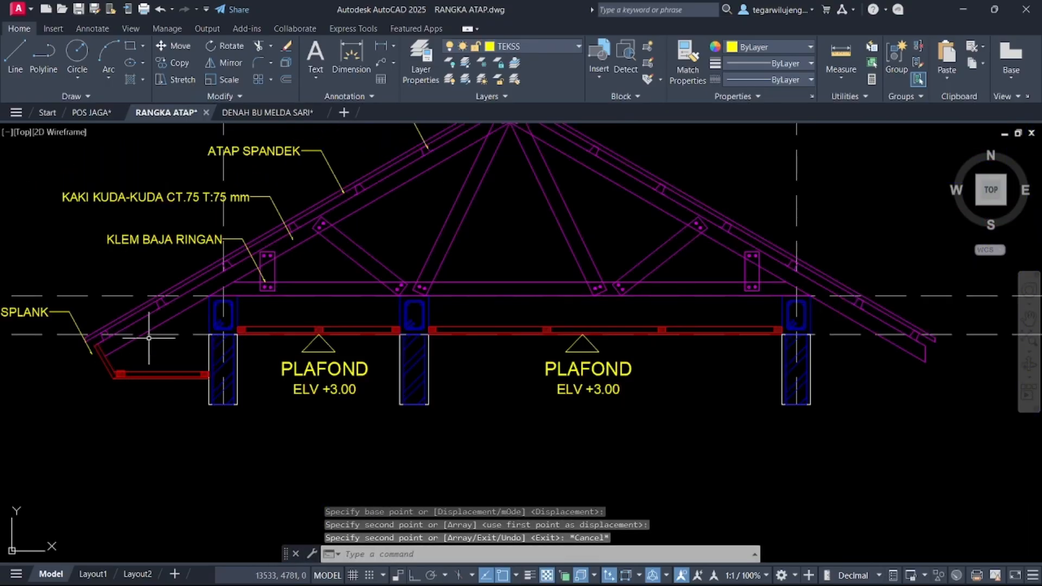
{"action": "middle_click_drag", "start_coordinate": [149, 338], "coordinate": [352, 326]}
{"action": "scroll", "coordinate": [321, 319], "scroll_direction": "down", "scroll_amount": 2}
{"action": "middle_click_drag", "start_coordinate": [536, 274], "coordinate": [491, 313]}
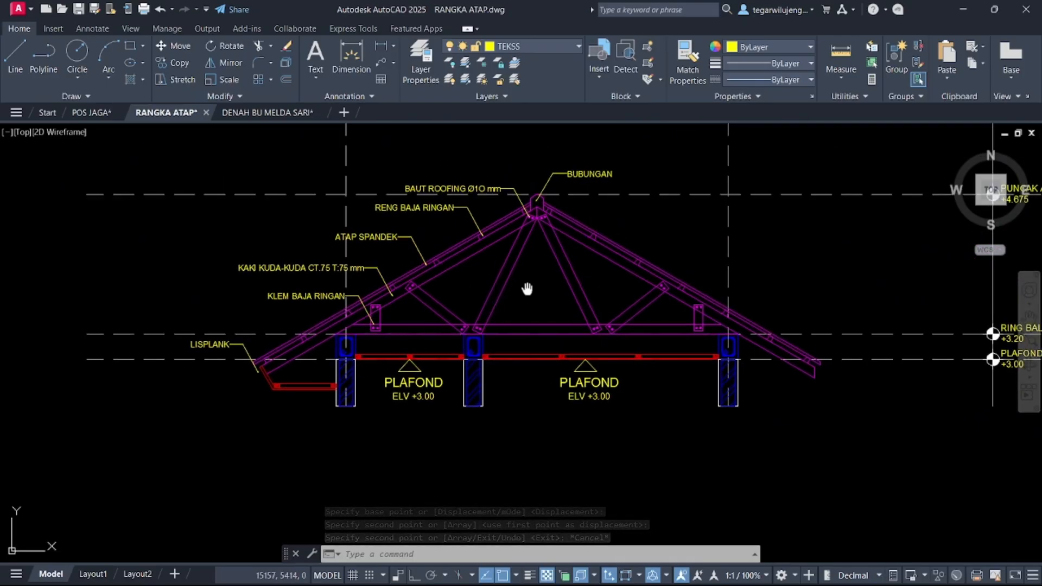
{"action": "middle_click_drag", "start_coordinate": [528, 289], "coordinate": [464, 295]}
{"action": "middle_click_drag", "start_coordinate": [345, 298], "coordinate": [384, 272]}
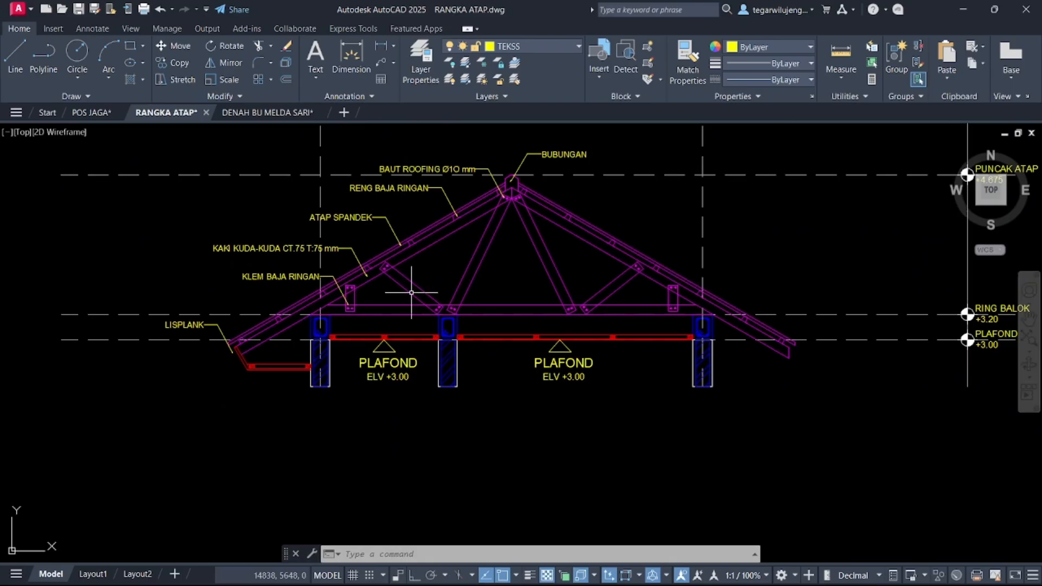
{"action": "scroll", "coordinate": [411, 293], "scroll_direction": "up", "scroll_amount": 5}
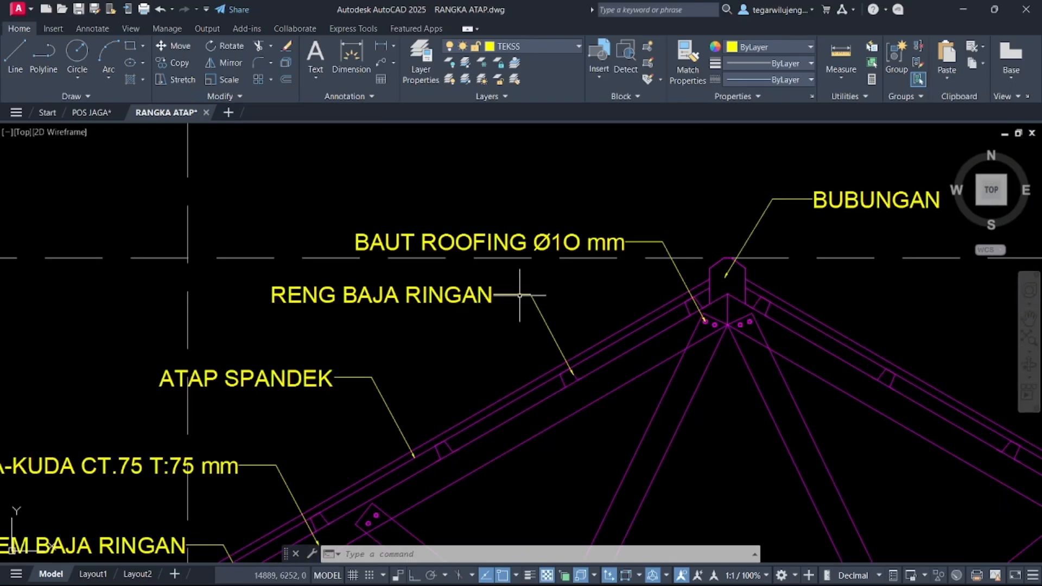
{"action": "scroll", "coordinate": [536, 294], "scroll_direction": "down", "scroll_amount": 4}
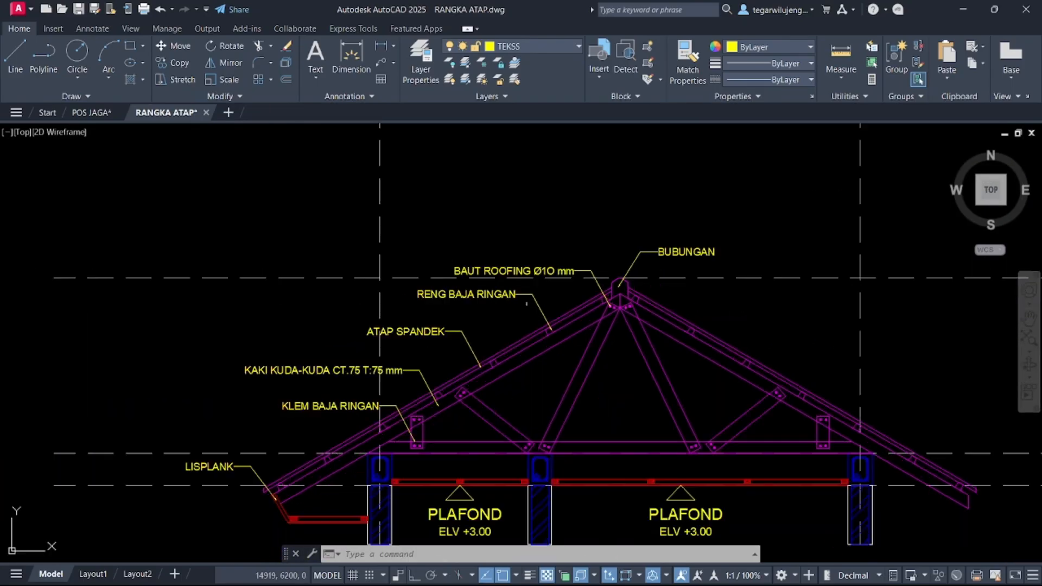
{"action": "middle_click_drag", "start_coordinate": [528, 305], "coordinate": [503, 236]}
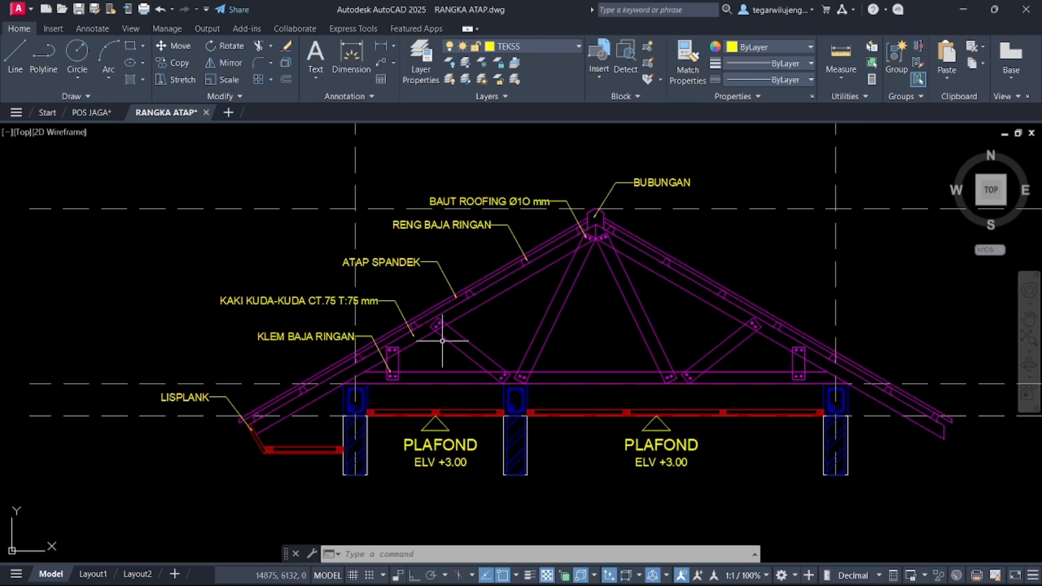
{"action": "middle_click_drag", "start_coordinate": [386, 368], "coordinate": [372, 341]}
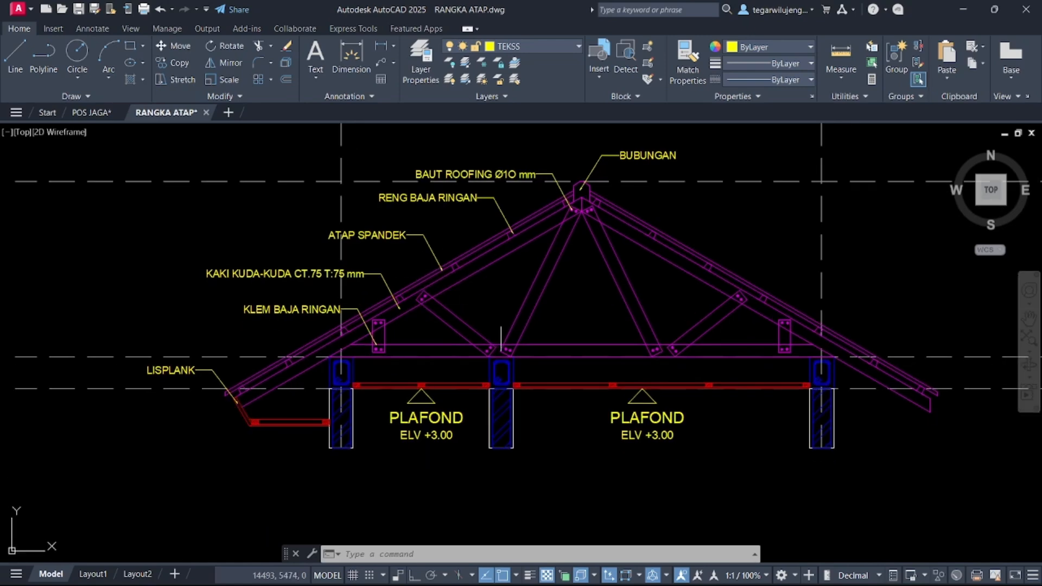
- Examine the timber roof truss section, especially the clay tiles, battens and hatched purlin along its left slope
{"action": "scroll", "coordinate": [501, 328], "scroll_direction": "down", "scroll_amount": 4}
{"action": "middle_click_drag", "start_coordinate": [212, 324], "coordinate": [415, 291]}
{"action": "scroll", "coordinate": [325, 292], "scroll_direction": "up", "scroll_amount": 3}
{"action": "middle_click_drag", "start_coordinate": [224, 266], "coordinate": [297, 285]}
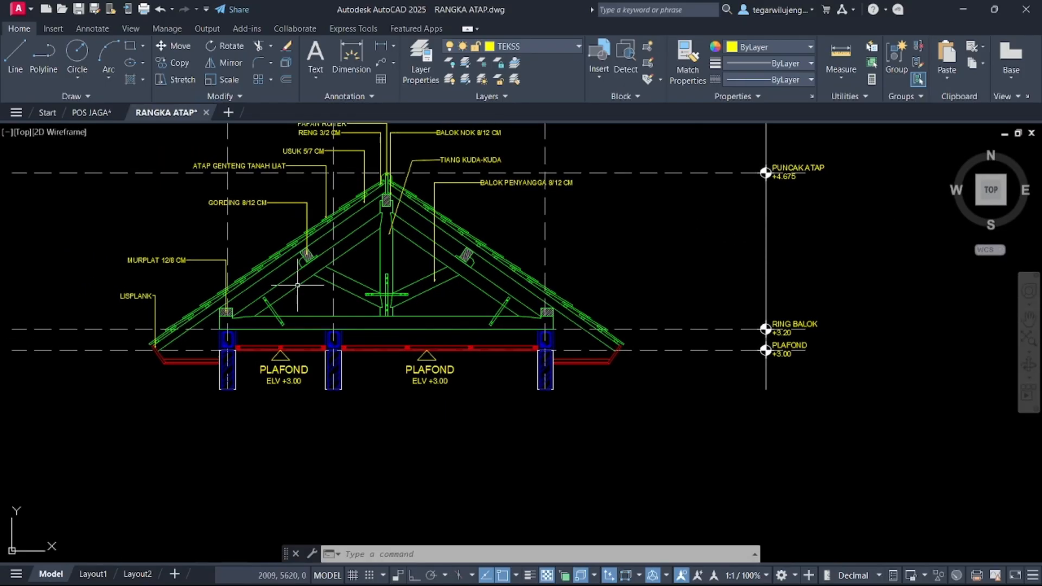
{"action": "scroll", "coordinate": [271, 260], "scroll_direction": "up", "scroll_amount": 7}
{"action": "scroll", "coordinate": [263, 283], "scroll_direction": "down", "scroll_amount": 4}
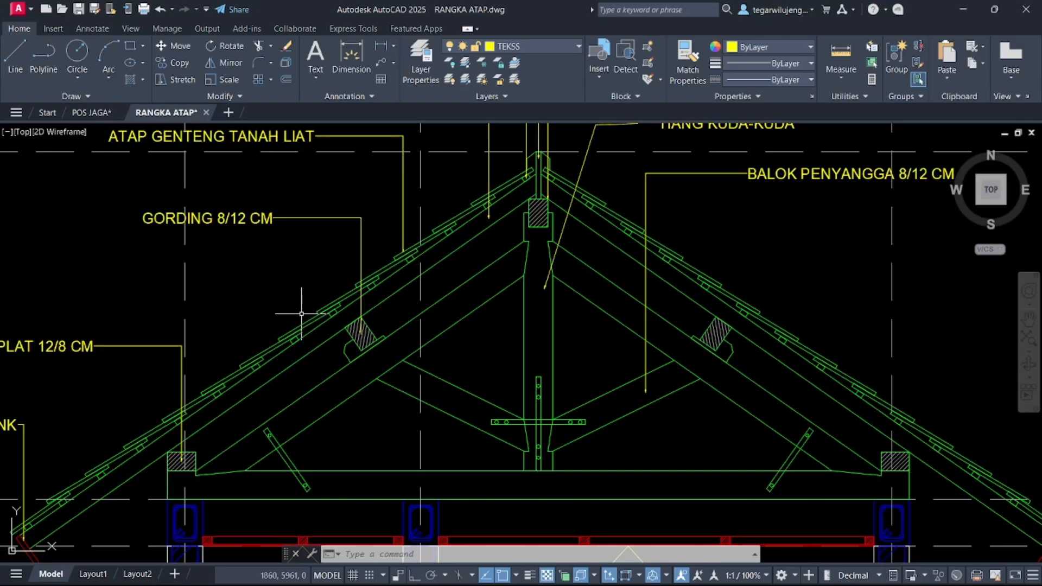
{"action": "scroll", "coordinate": [304, 326], "scroll_direction": "up", "scroll_amount": 5}
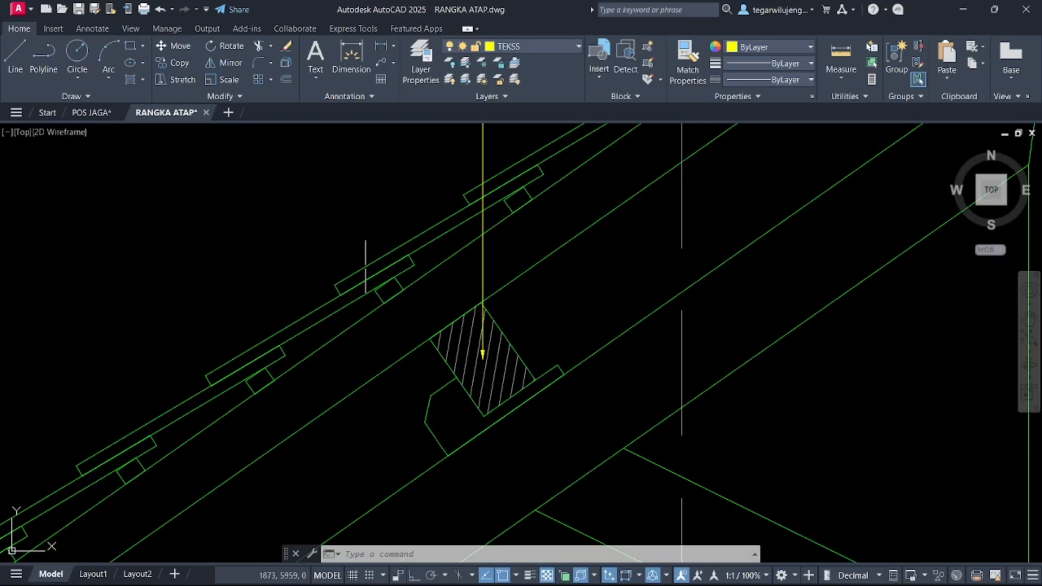
{"action": "scroll", "coordinate": [336, 273], "scroll_direction": "up", "scroll_amount": 2}
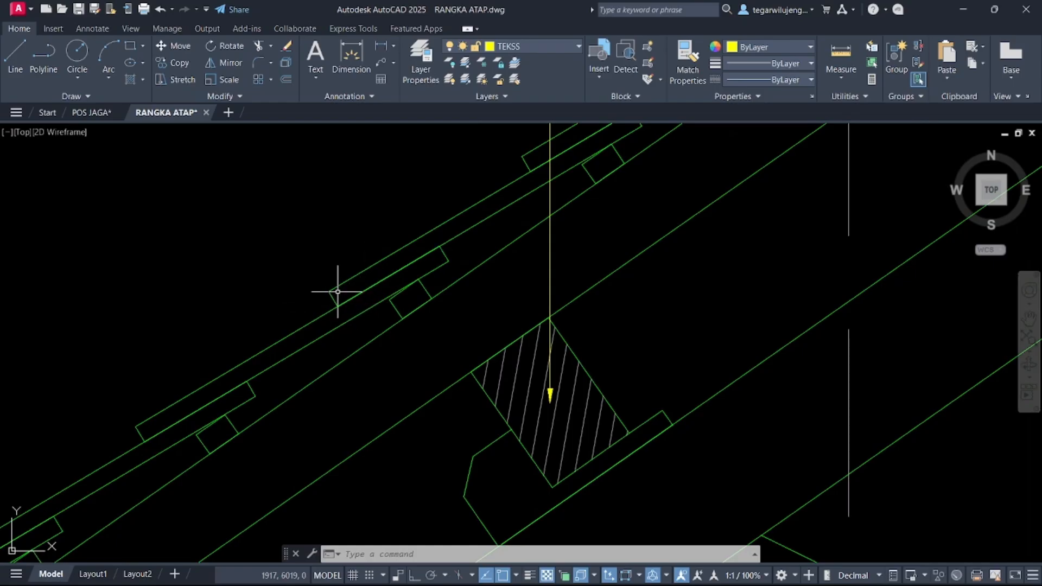
{"action": "middle_click_drag", "start_coordinate": [338, 292], "coordinate": [346, 316]}
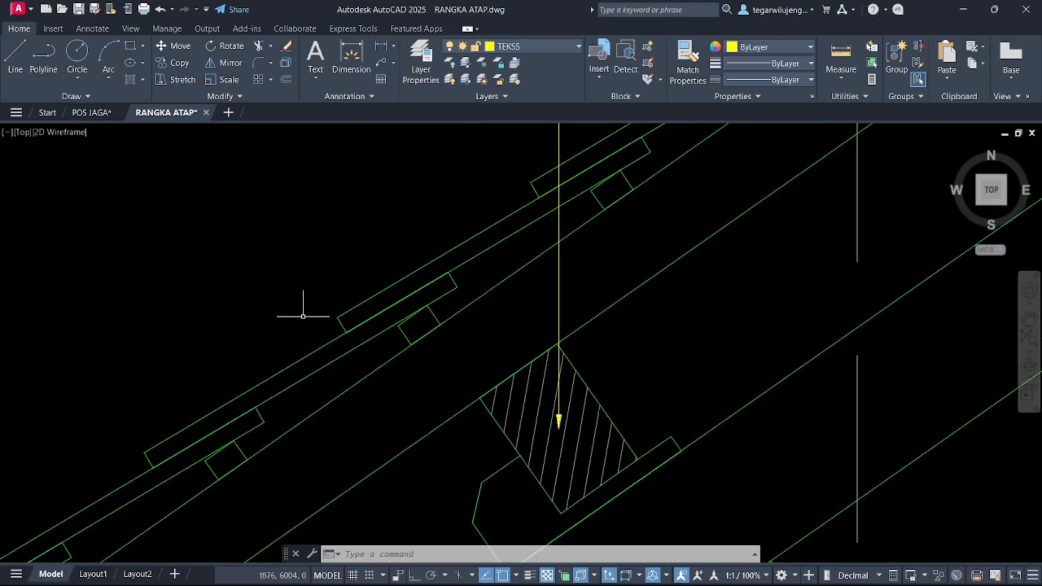
{"action": "scroll", "coordinate": [304, 318], "scroll_direction": "down", "scroll_amount": 6}
{"action": "middle_click_drag", "start_coordinate": [197, 399], "coordinate": [265, 344]}
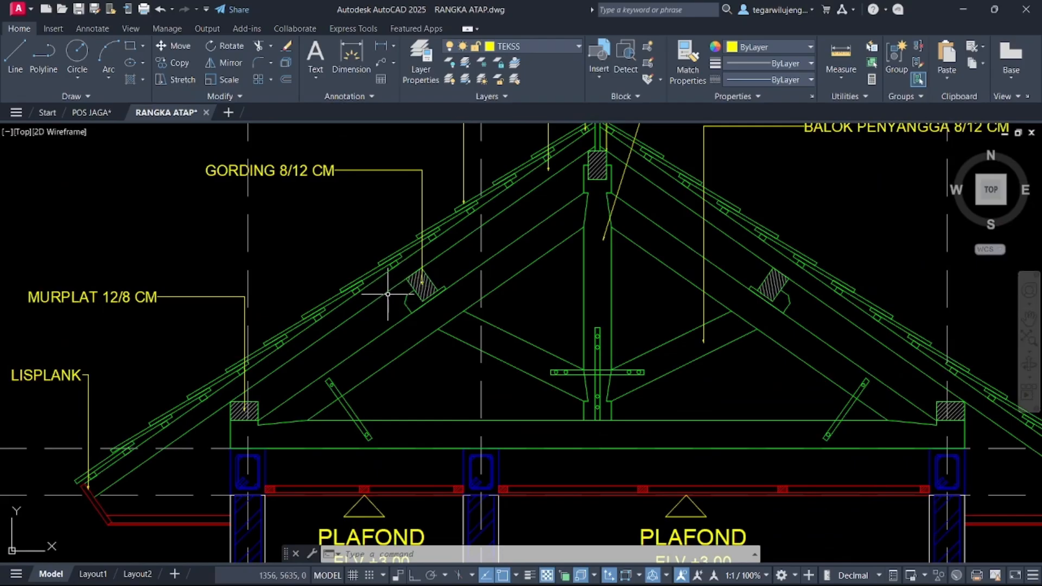
{"action": "scroll", "coordinate": [386, 271], "scroll_direction": "up", "scroll_amount": 4}
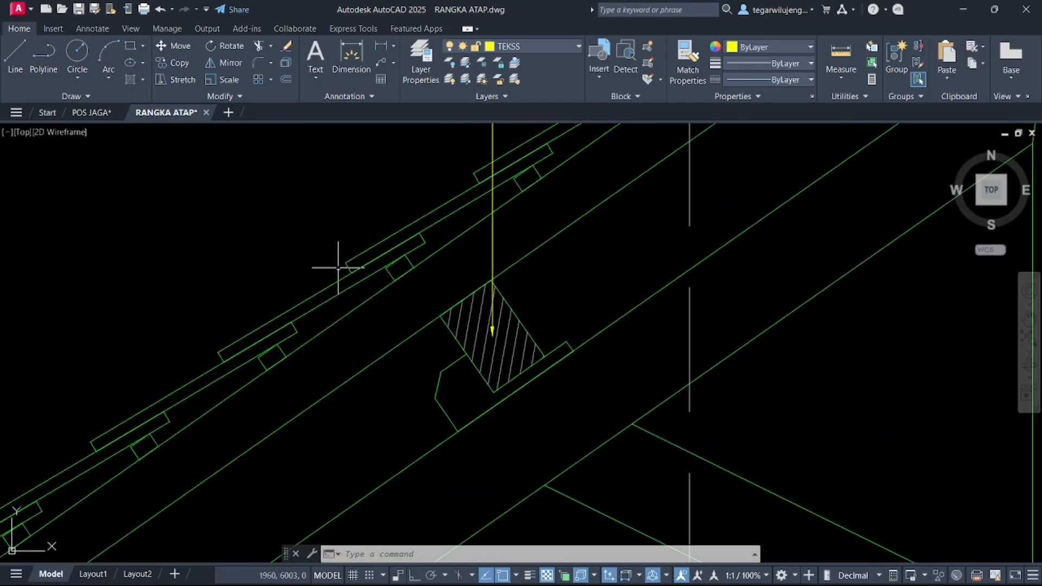
{"action": "scroll", "coordinate": [365, 268], "scroll_direction": "up", "scroll_amount": 3}
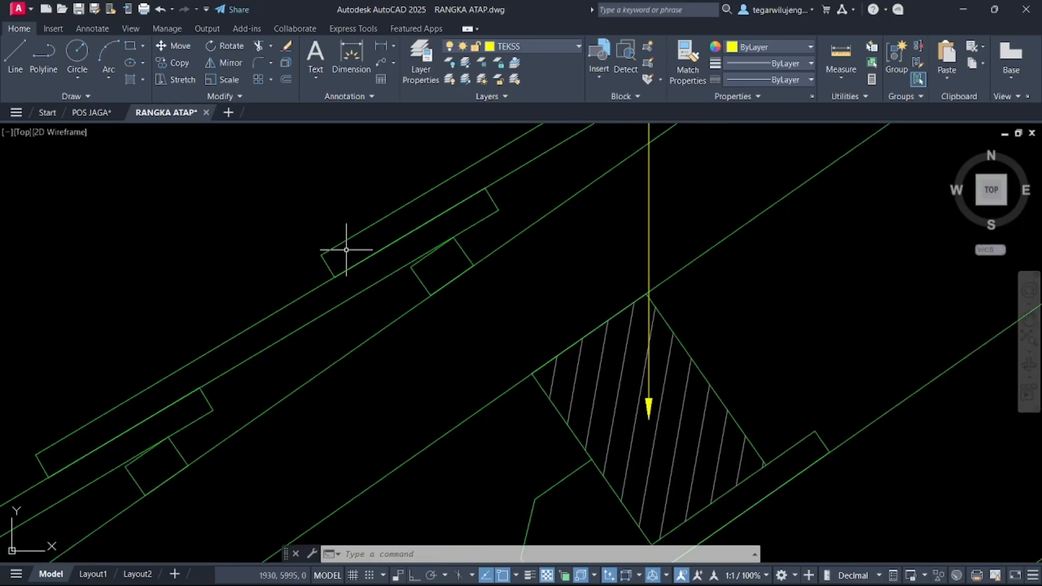
- Examine the light-steel truss section, checking the roofing, battens and leader labels from the left slope to the ridge
{"action": "scroll", "coordinate": [346, 250], "scroll_direction": "down", "scroll_amount": 10}
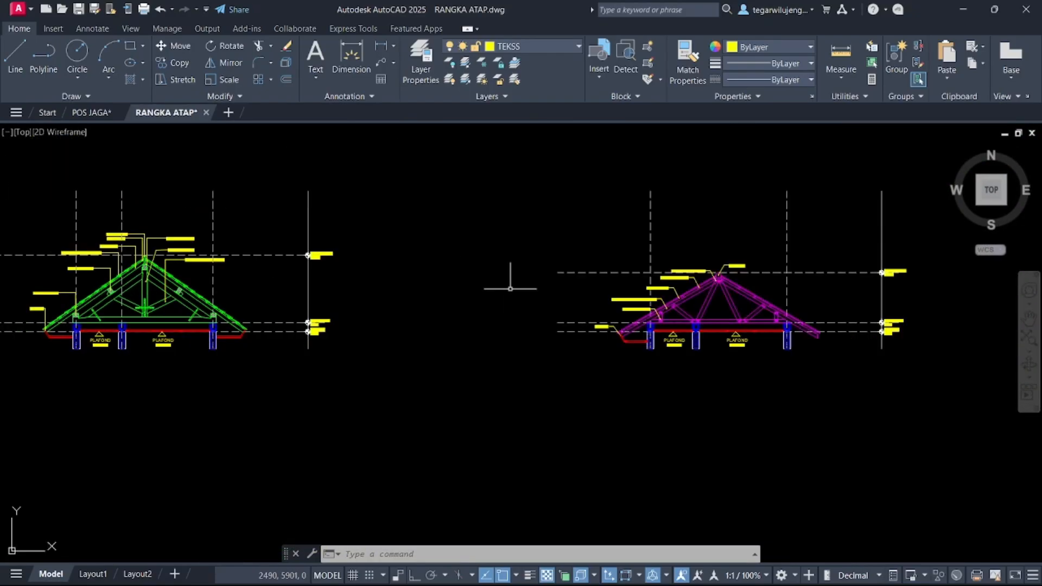
{"action": "scroll", "coordinate": [682, 291], "scroll_direction": "up", "scroll_amount": 10}
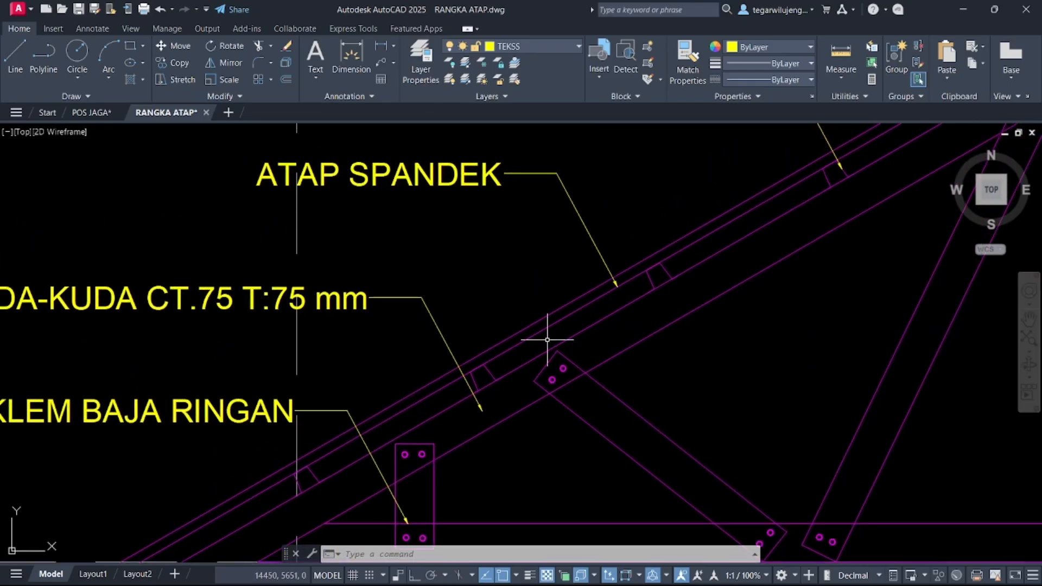
{"action": "scroll", "coordinate": [547, 340], "scroll_direction": "down", "scroll_amount": 2}
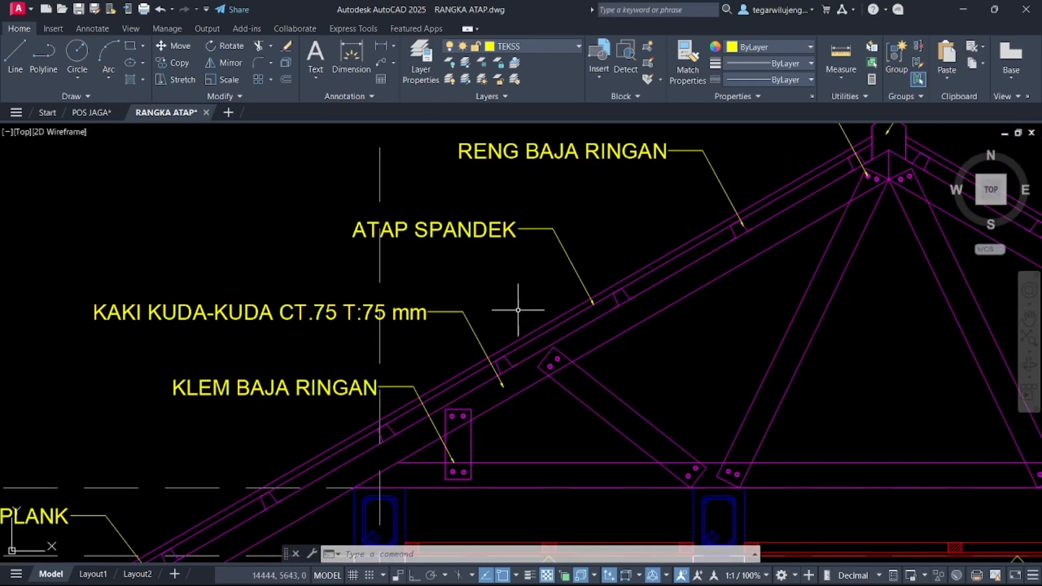
{"action": "scroll", "coordinate": [518, 310], "scroll_direction": "down", "scroll_amount": 3}
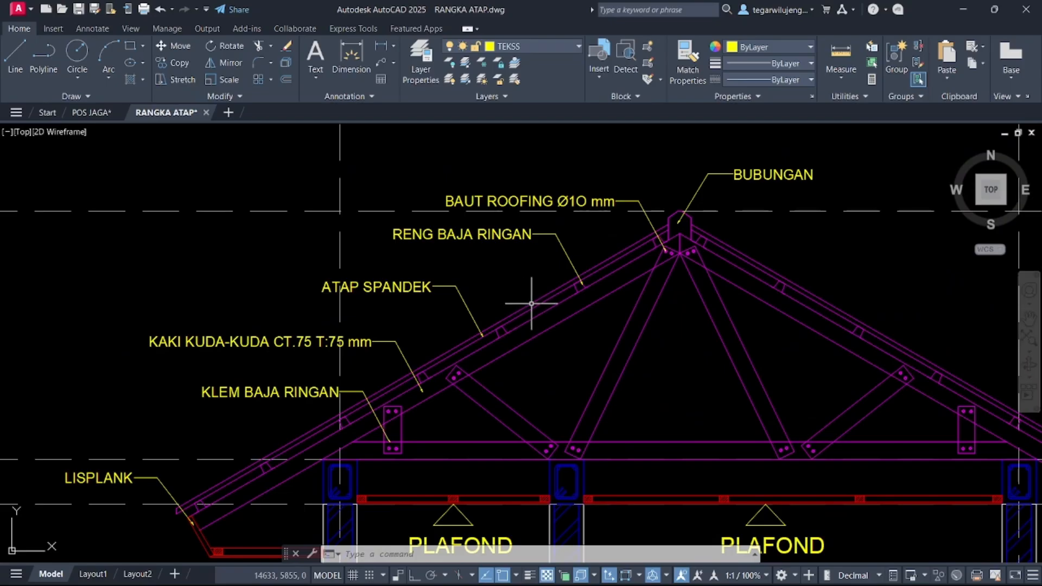
{"action": "scroll", "coordinate": [532, 303], "scroll_direction": "up", "scroll_amount": 2}
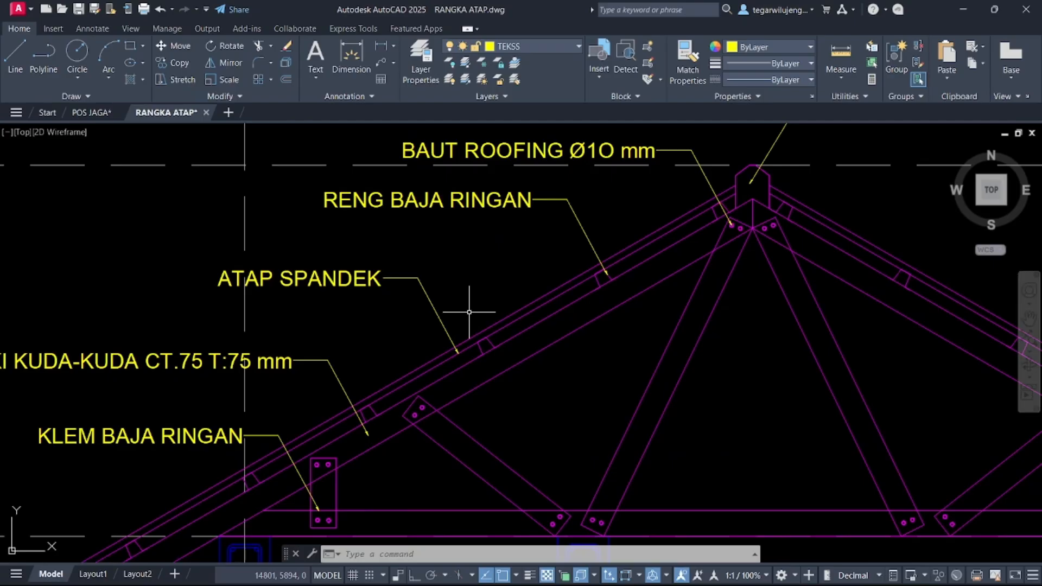
{"action": "scroll", "coordinate": [470, 312], "scroll_direction": "down", "scroll_amount": 6}
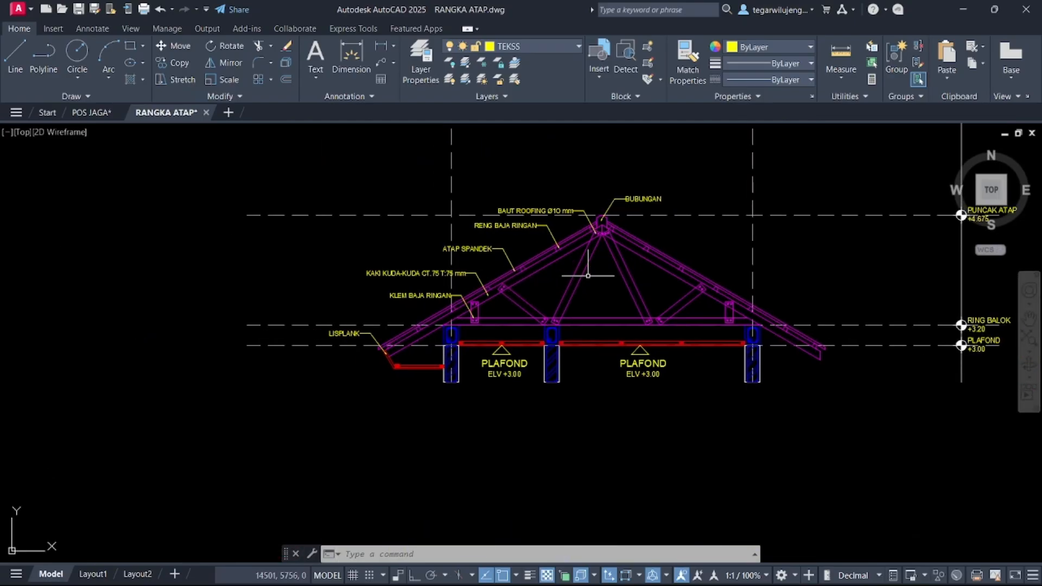
{"action": "middle_click_drag", "start_coordinate": [588, 275], "coordinate": [569, 304]}
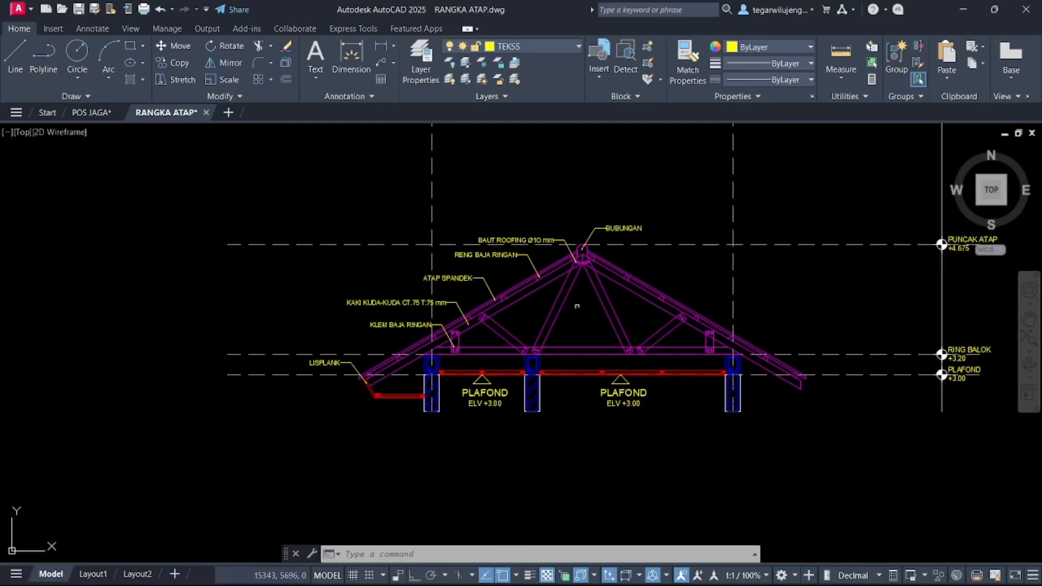
{"action": "scroll", "coordinate": [577, 307], "scroll_direction": "up", "scroll_amount": 2}
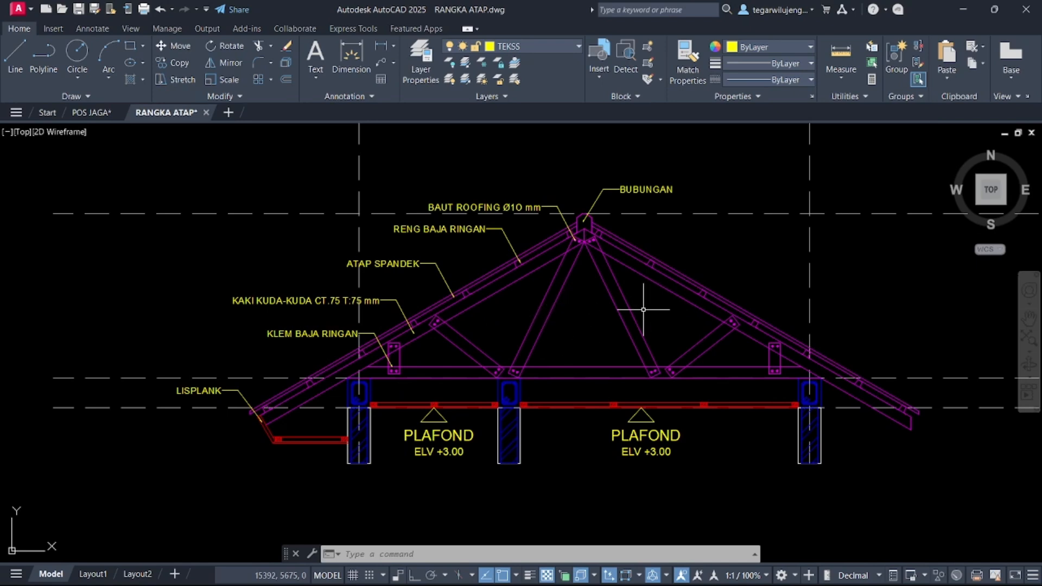
{"action": "scroll", "coordinate": [614, 253], "scroll_direction": "down", "scroll_amount": 6}
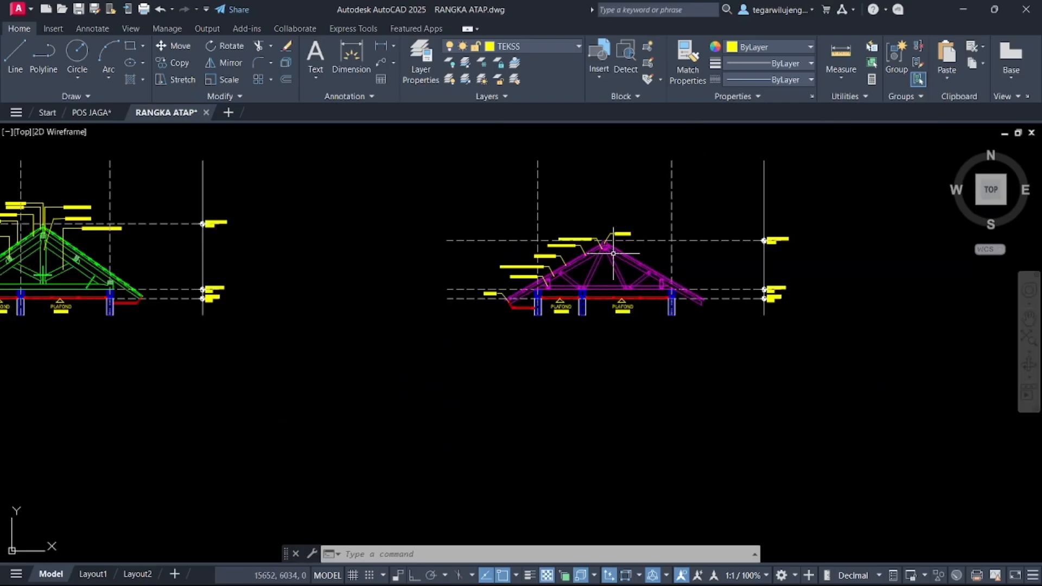
- Inspect the timber truss's tile and batten layout again, along with its purlins, central post and ceiling
{"action": "middle_click_drag", "start_coordinate": [358, 268], "coordinate": [624, 264]}
{"action": "scroll", "coordinate": [290, 260], "scroll_direction": "up", "scroll_amount": 8}
{"action": "middle_click_drag", "start_coordinate": [312, 268], "coordinate": [371, 305]}
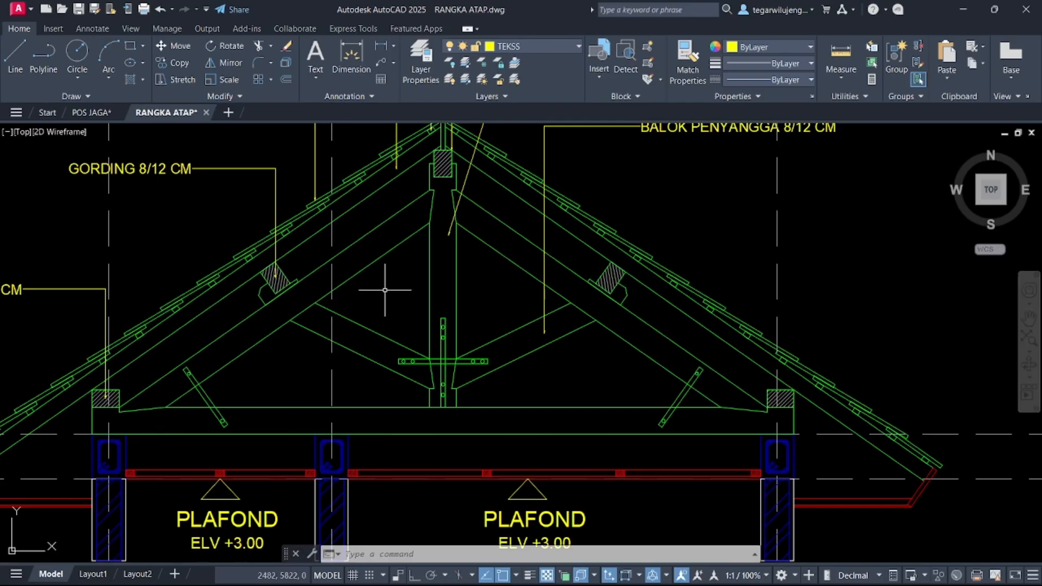
{"action": "scroll", "coordinate": [229, 293], "scroll_direction": "up", "scroll_amount": 4}
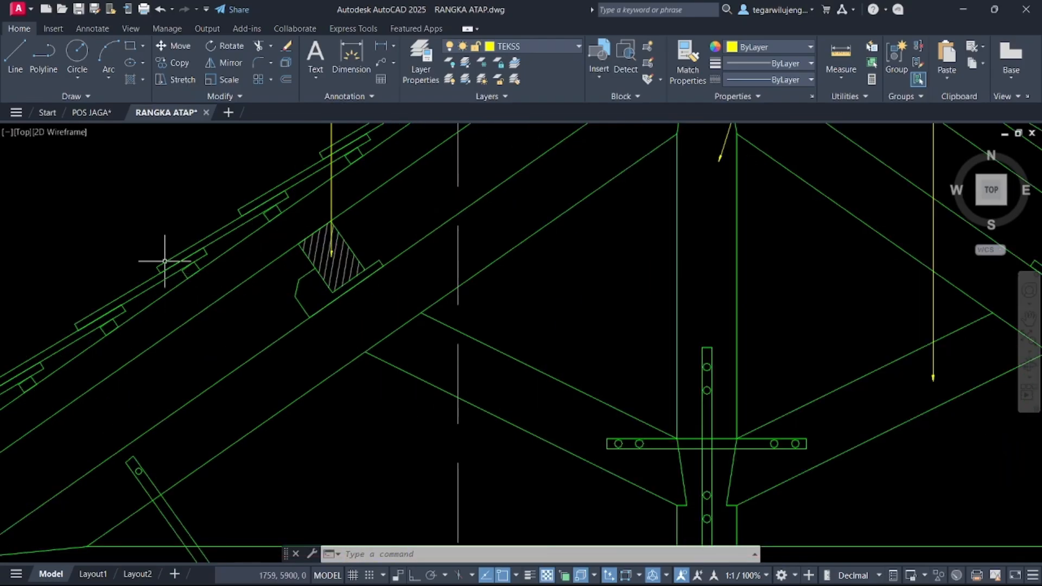
{"action": "scroll", "coordinate": [165, 261], "scroll_direction": "up", "scroll_amount": 4}
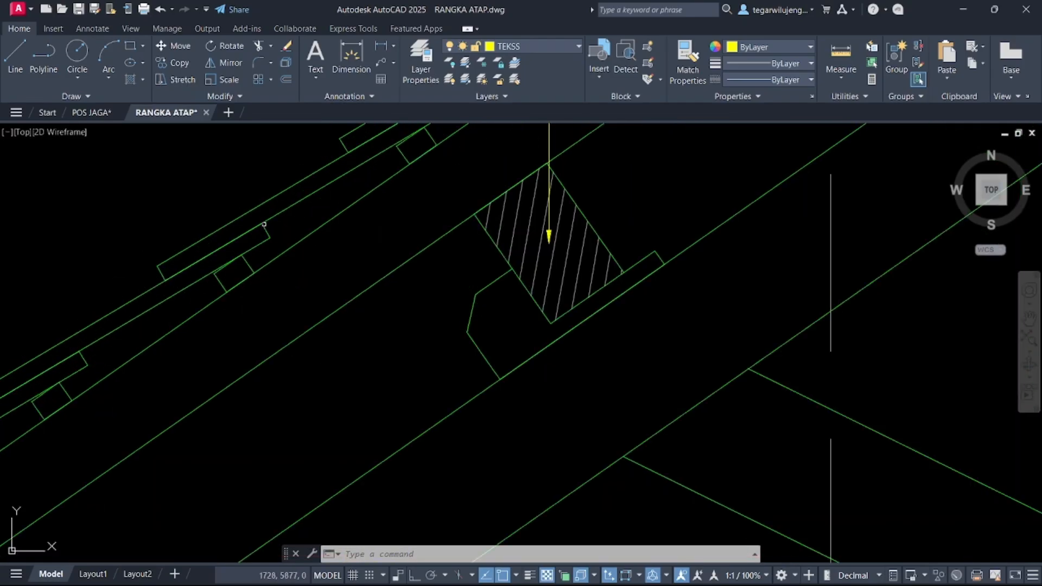
{"action": "scroll", "coordinate": [270, 230], "scroll_direction": "down", "scroll_amount": 6}
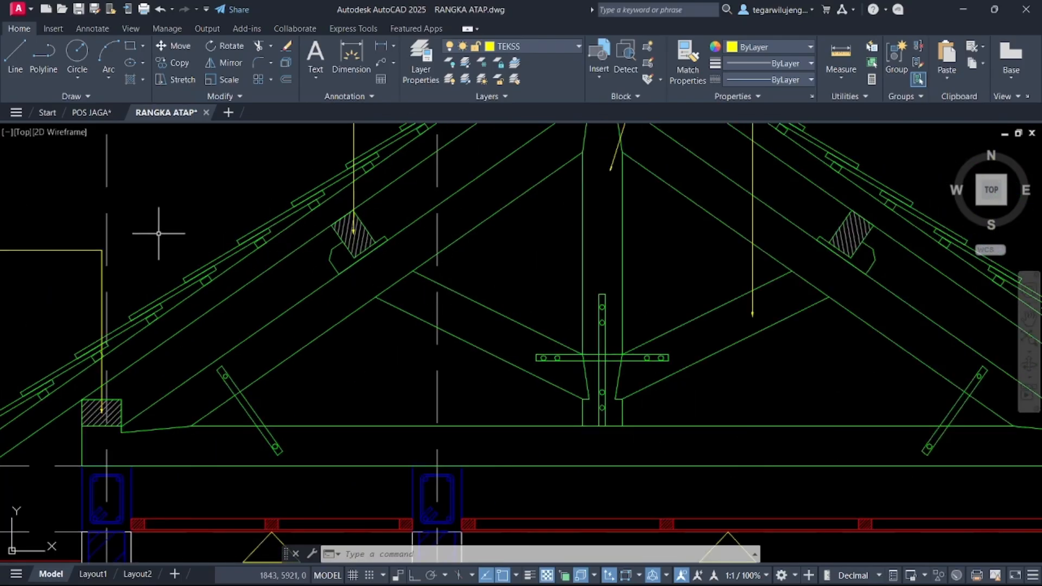
{"action": "scroll", "coordinate": [364, 284], "scroll_direction": "down", "scroll_amount": 4}
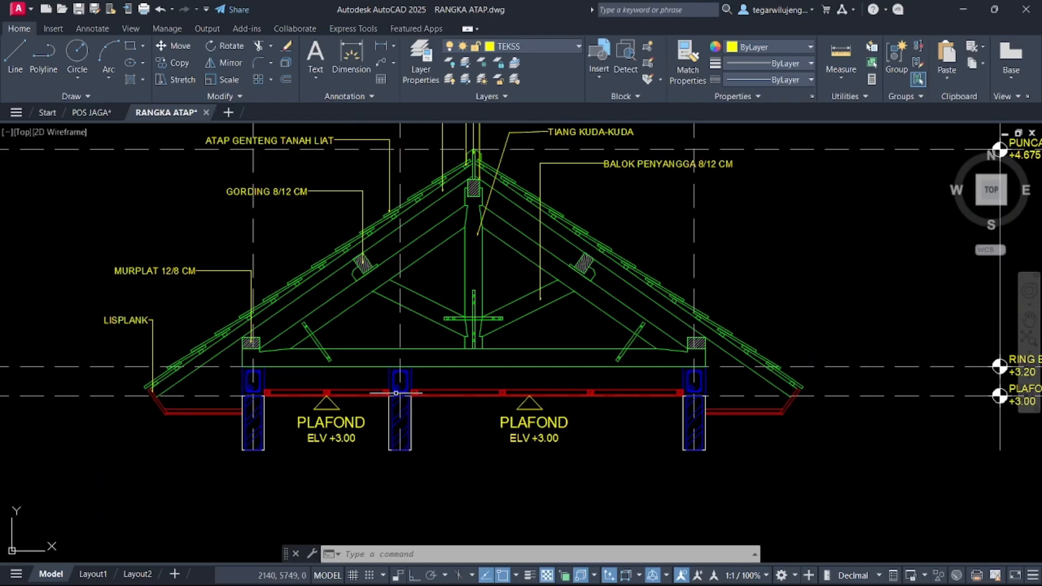
- Compare the light-steel truss with the timber truss, examining the members, roof covering and labels of each
{"action": "scroll", "coordinate": [397, 393], "scroll_direction": "down", "scroll_amount": 5}
{"action": "middle_click_drag", "start_coordinate": [977, 326], "coordinate": [733, 326]}
{"action": "scroll", "coordinate": [733, 326], "scroll_direction": "up", "scroll_amount": 5}
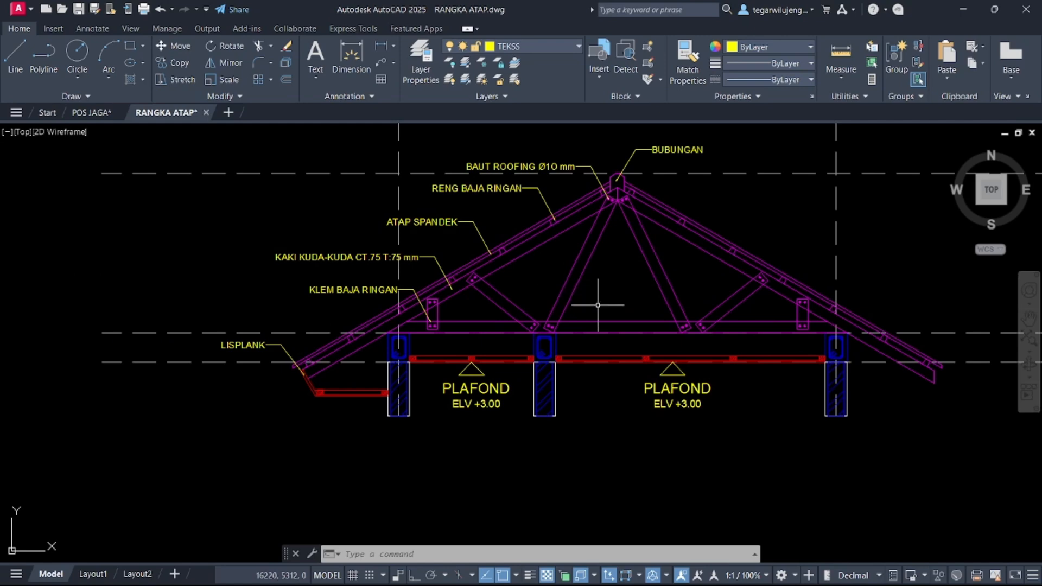
{"action": "middle_click_drag", "start_coordinate": [453, 276], "coordinate": [646, 292]}
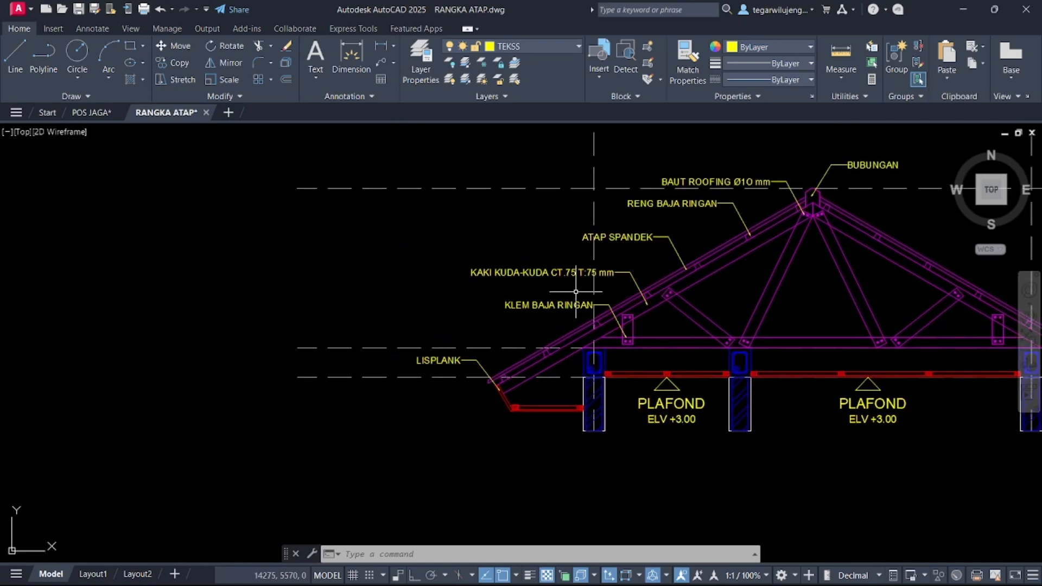
{"action": "scroll", "coordinate": [570, 290], "scroll_direction": "down", "scroll_amount": 4}
{"action": "middle_click_drag", "start_coordinate": [217, 287], "coordinate": [609, 287]}
{"action": "scroll", "coordinate": [219, 258], "scroll_direction": "up", "scroll_amount": 6}
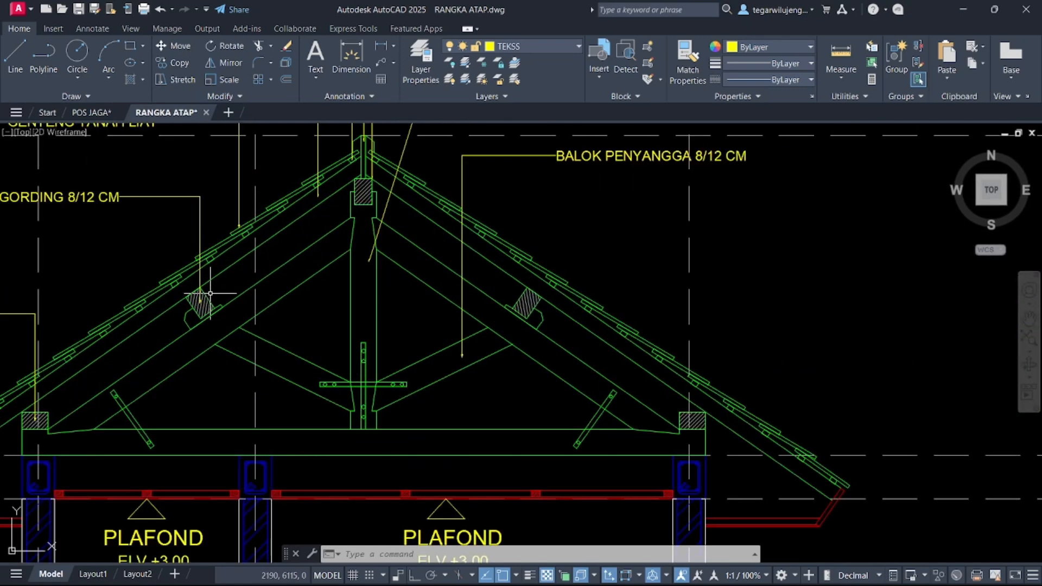
{"action": "scroll", "coordinate": [162, 271], "scroll_direction": "up", "scroll_amount": 2}
{"action": "middle_click_drag", "start_coordinate": [152, 275], "coordinate": [267, 263]}
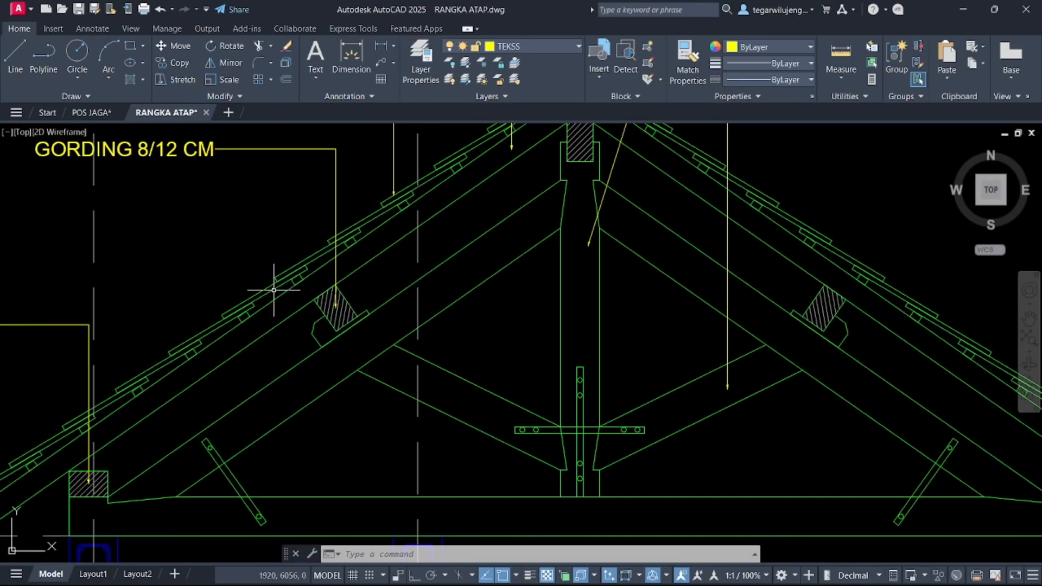
{"action": "scroll", "coordinate": [271, 291], "scroll_direction": "down", "scroll_amount": 6}
{"action": "scroll", "coordinate": [261, 296], "scroll_direction": "down", "scroll_amount": 2}
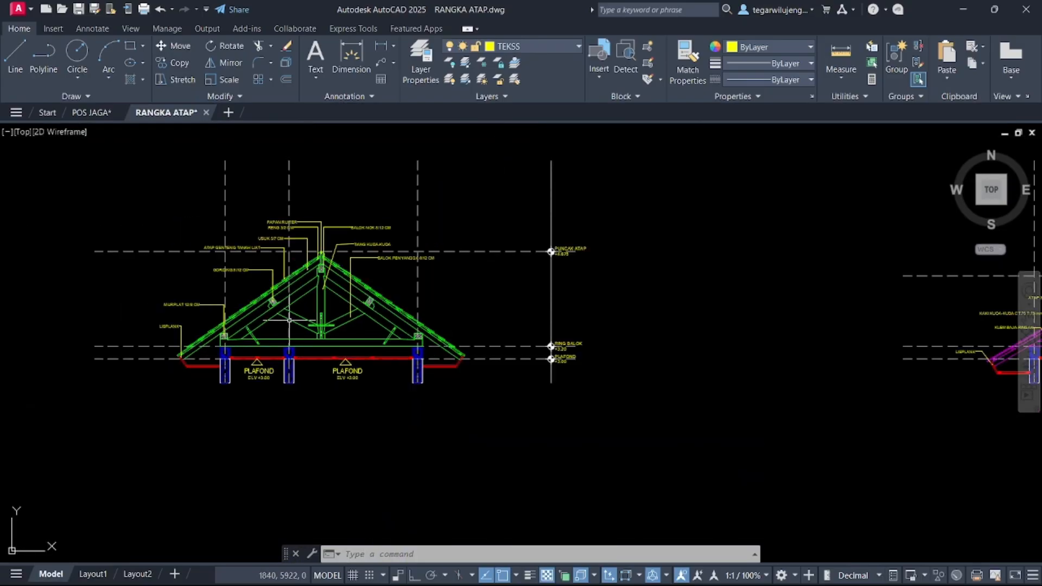
{"action": "scroll", "coordinate": [252, 302], "scroll_direction": "up", "scroll_amount": 4}
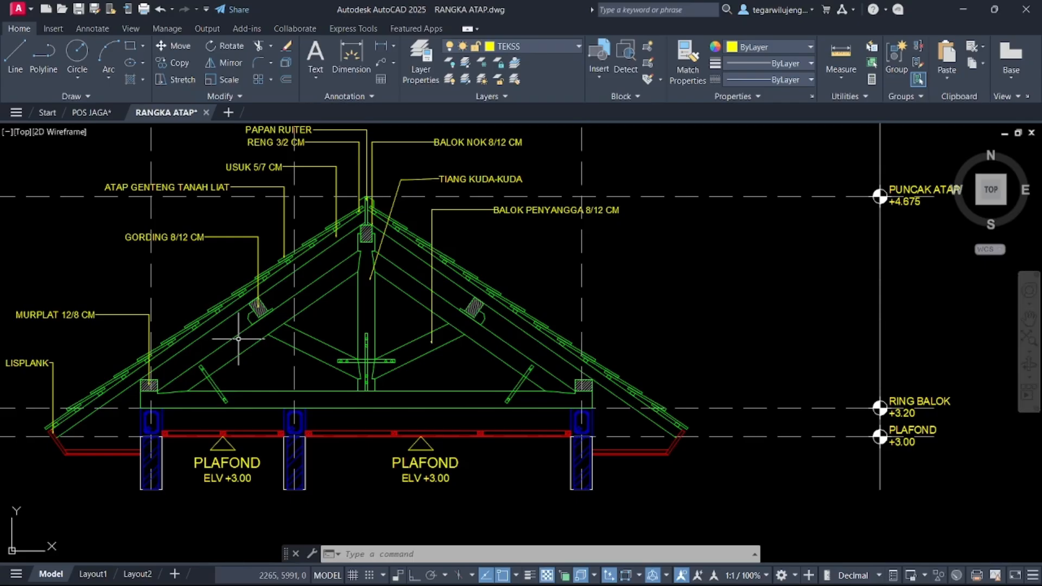
{"action": "scroll", "coordinate": [239, 294], "scroll_direction": "up", "scroll_amount": 4}
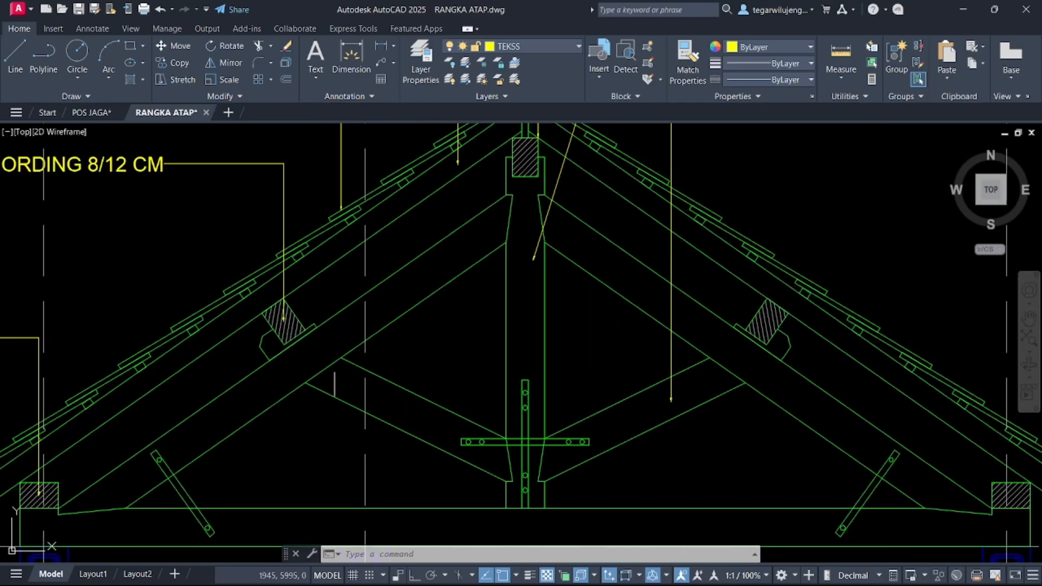
- Review the finished light-steel truss section, and view both complete roof sections side by side
{"action": "scroll", "coordinate": [334, 386], "scroll_direction": "down", "scroll_amount": 2}
{"action": "middle_click_drag", "start_coordinate": [493, 339], "coordinate": [178, 295]}
{"action": "scroll", "coordinate": [179, 295], "scroll_direction": "down", "scroll_amount": 3}
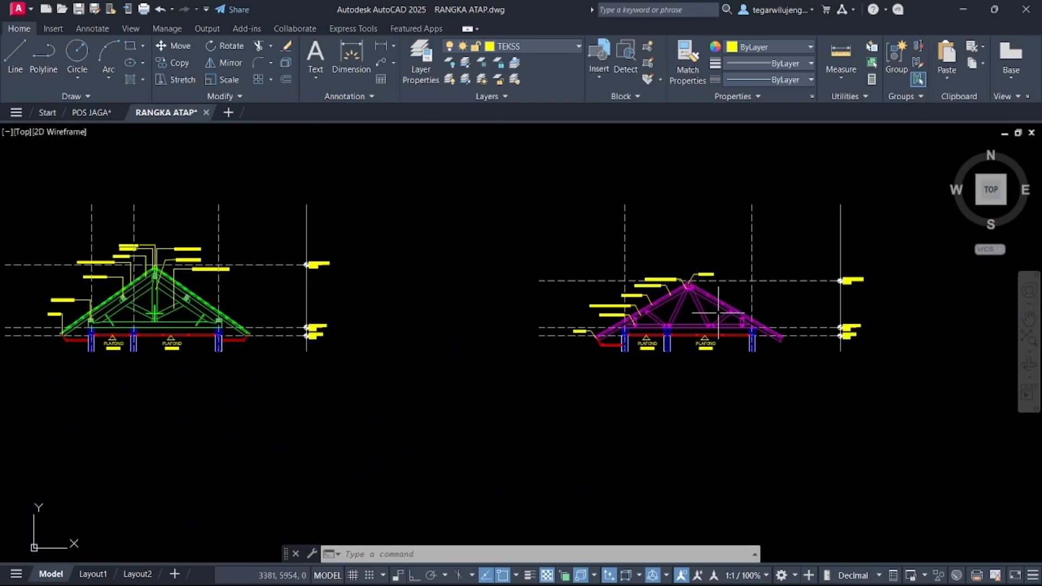
{"action": "scroll", "coordinate": [685, 299], "scroll_direction": "up", "scroll_amount": 6}
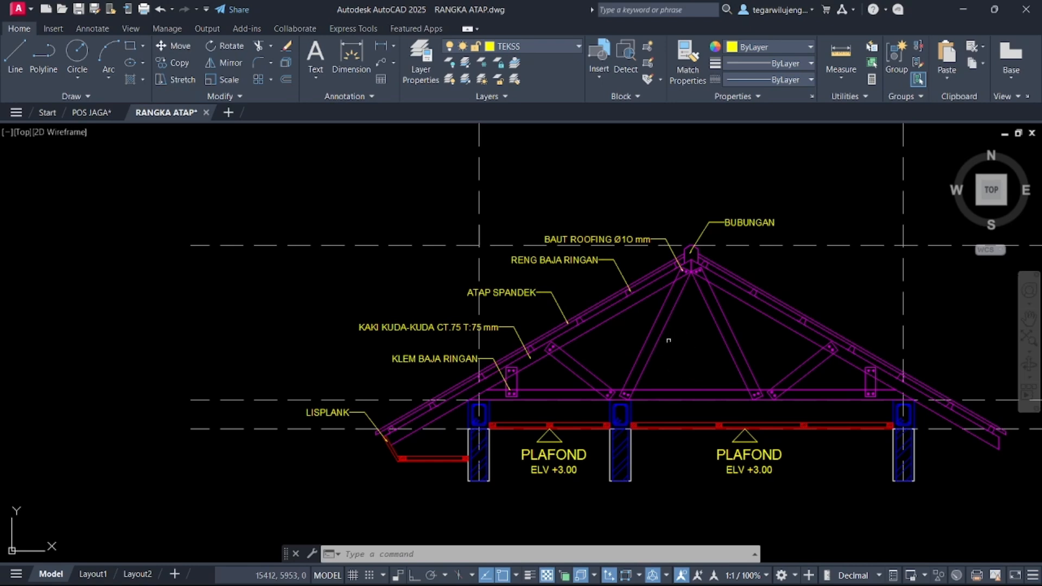
{"action": "middle_click_drag", "start_coordinate": [666, 323], "coordinate": [654, 273]}
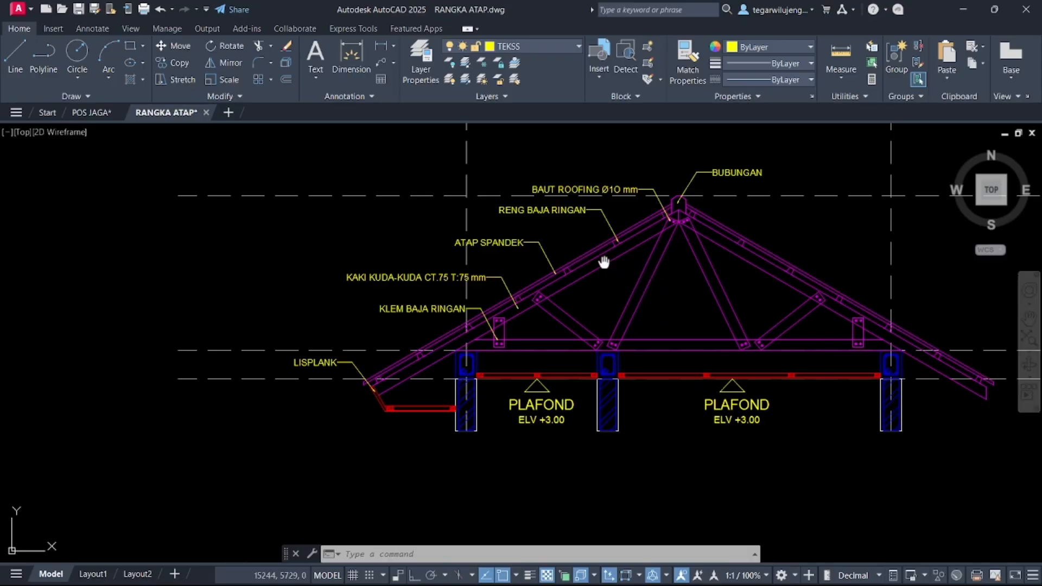
{"action": "scroll", "coordinate": [610, 229], "scroll_direction": "down", "scroll_amount": 4}
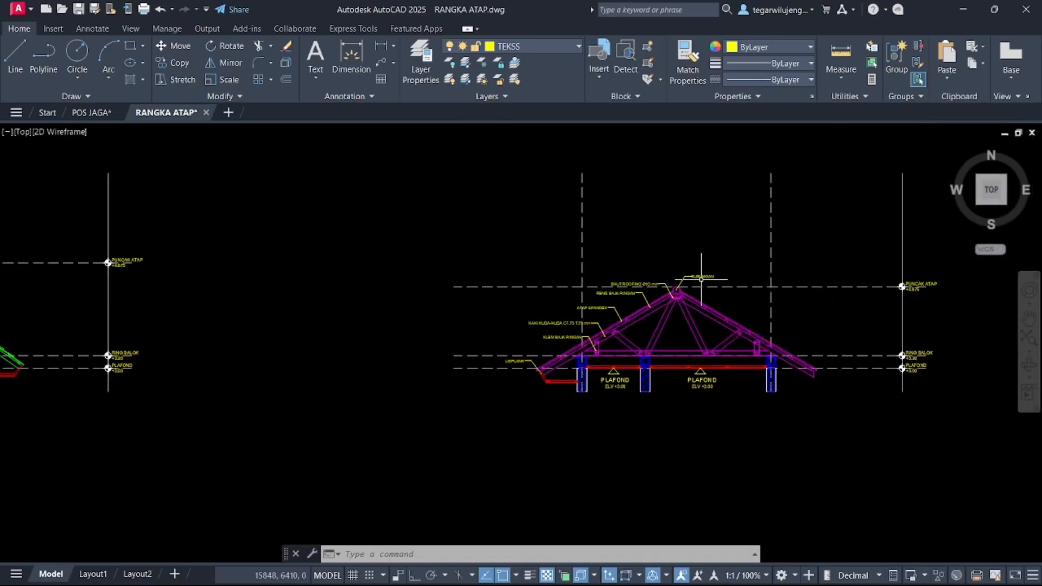
{"action": "scroll", "coordinate": [702, 279], "scroll_direction": "down", "scroll_amount": 4}
{"action": "middle_click_drag", "start_coordinate": [426, 292], "coordinate": [520, 260]}
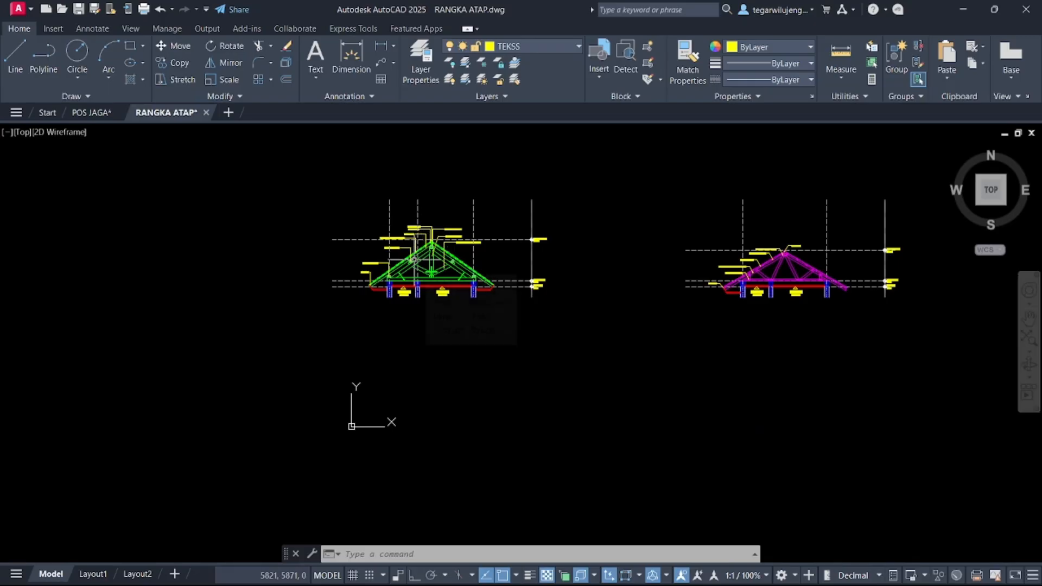
{"action": "middle_click_drag", "start_coordinate": [497, 273], "coordinate": [421, 271]}
{"action": "scroll", "coordinate": [527, 262], "scroll_direction": "up", "scroll_amount": 2}
{"action": "middle_click_drag", "start_coordinate": [525, 261], "coordinate": [416, 262]}
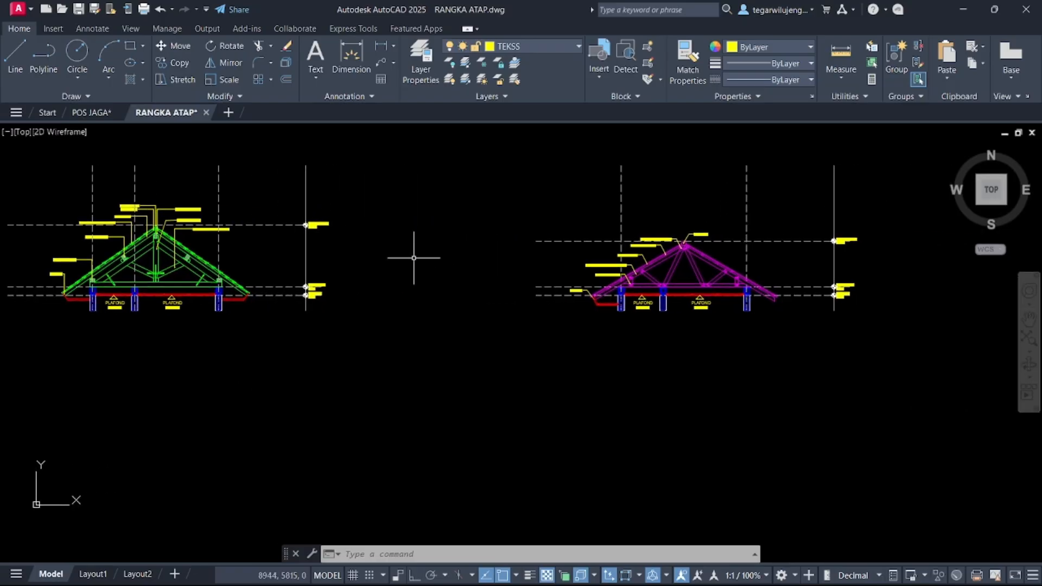
{"action": "middle_click_drag", "start_coordinate": [378, 226], "coordinate": [326, 247]}
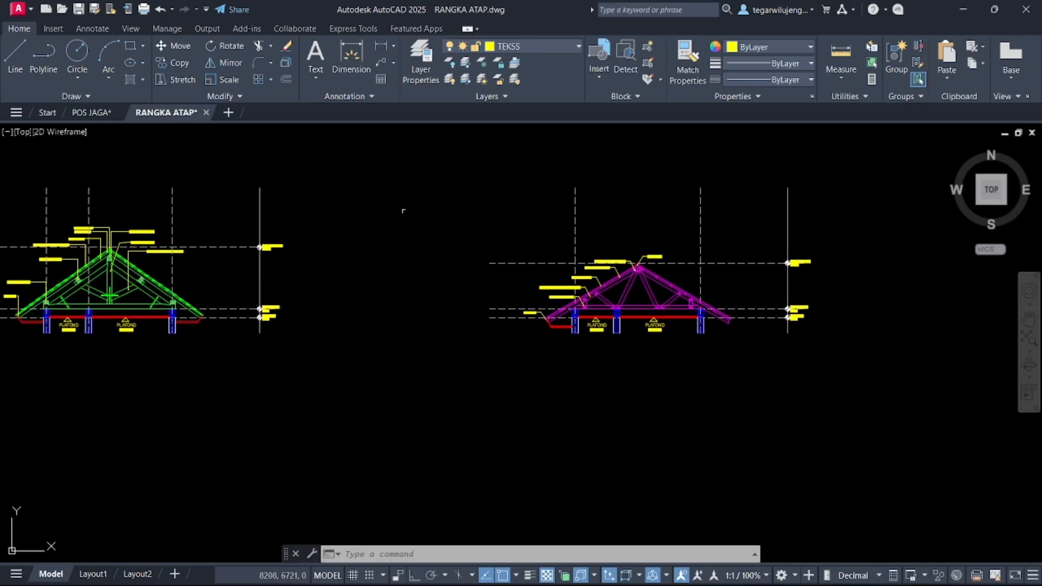
{"action": "middle_click_drag", "start_coordinate": [307, 209], "coordinate": [338, 209]}
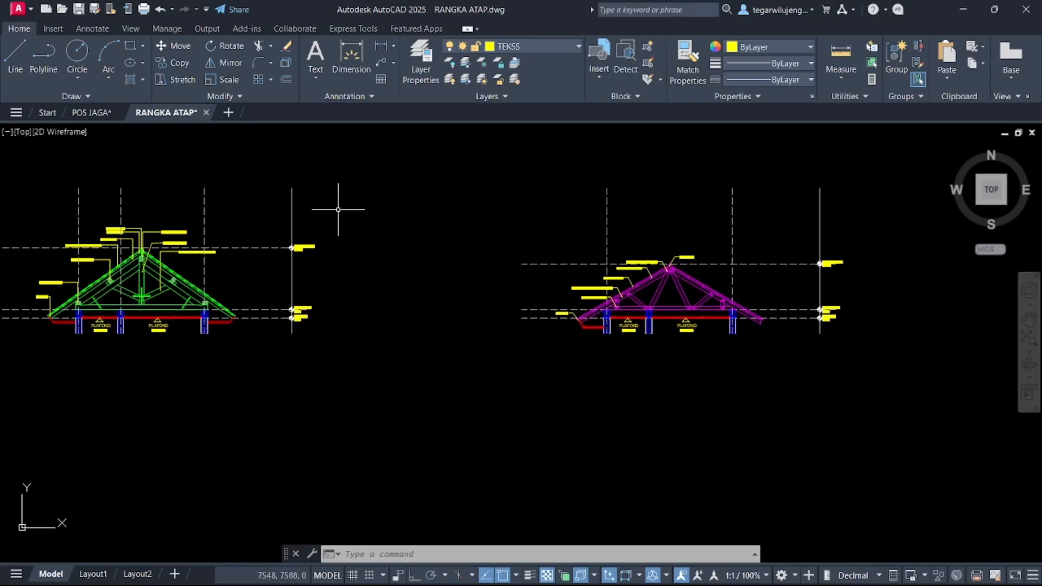